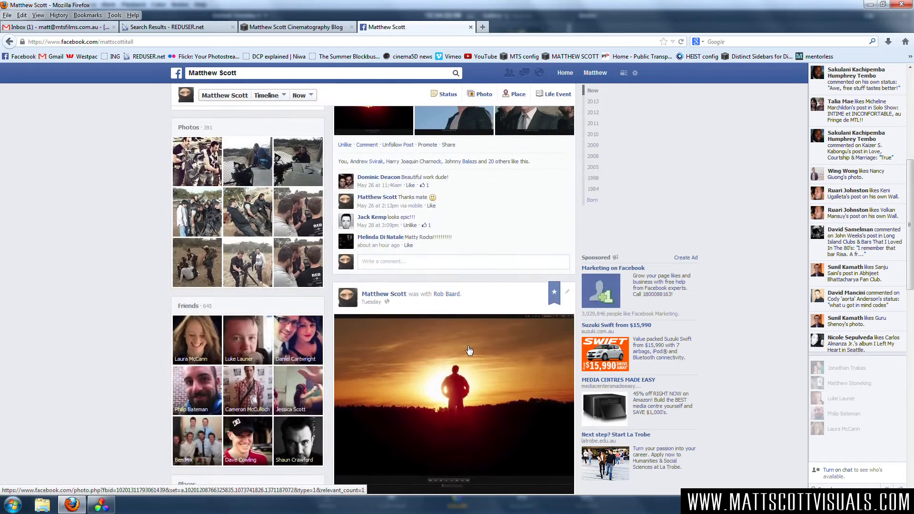
- Scroll the Facebook timeline in Firefox, then bring DaVinci Resolve to the front from the taskbar
scroll(471, 353, "up", 15)
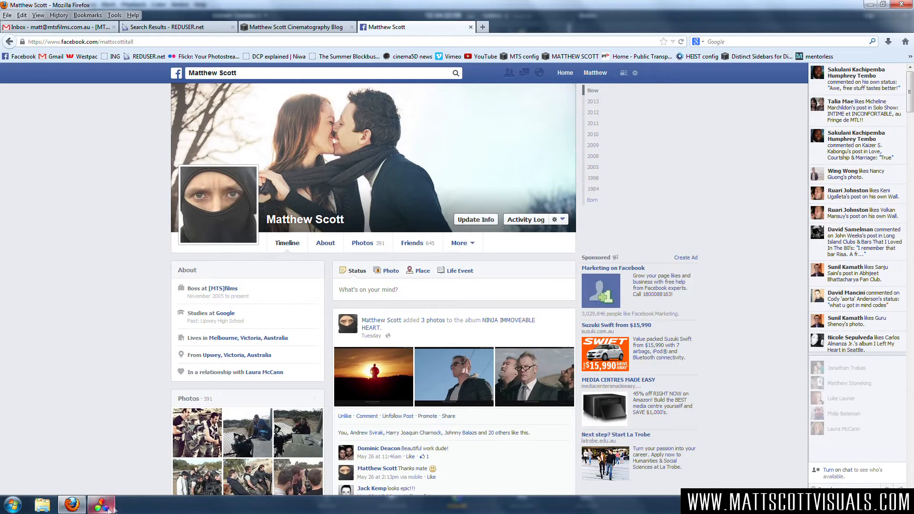
scroll(475, 350, "down", 5)
scroll(512, 372, "down", 10)
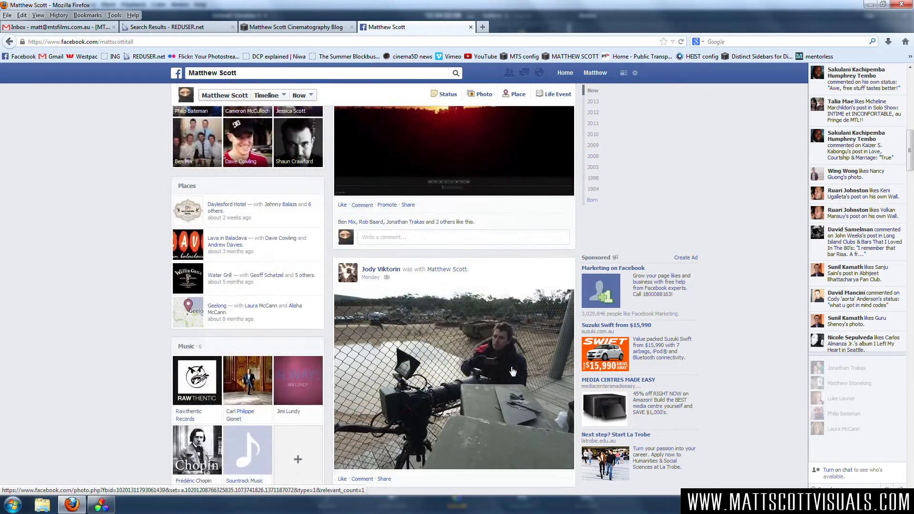
scroll(512, 372, "down", 10)
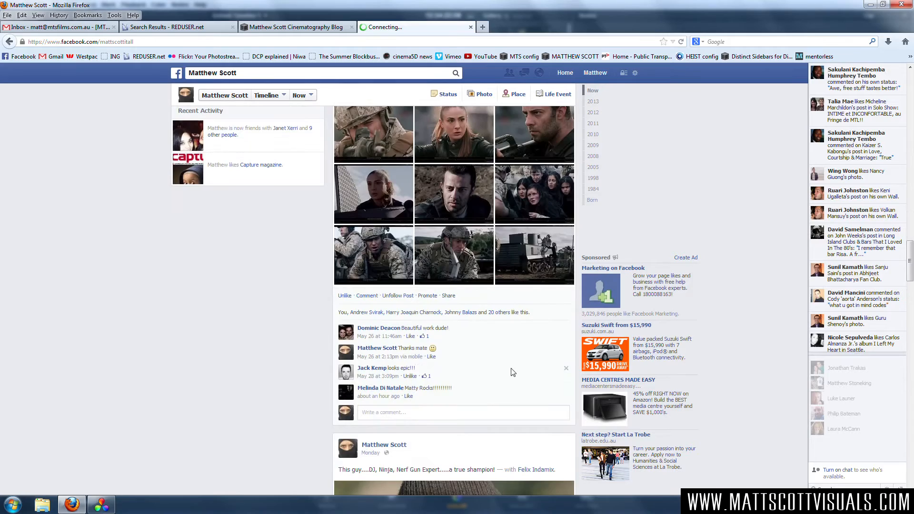
scroll(512, 371, "down", 4)
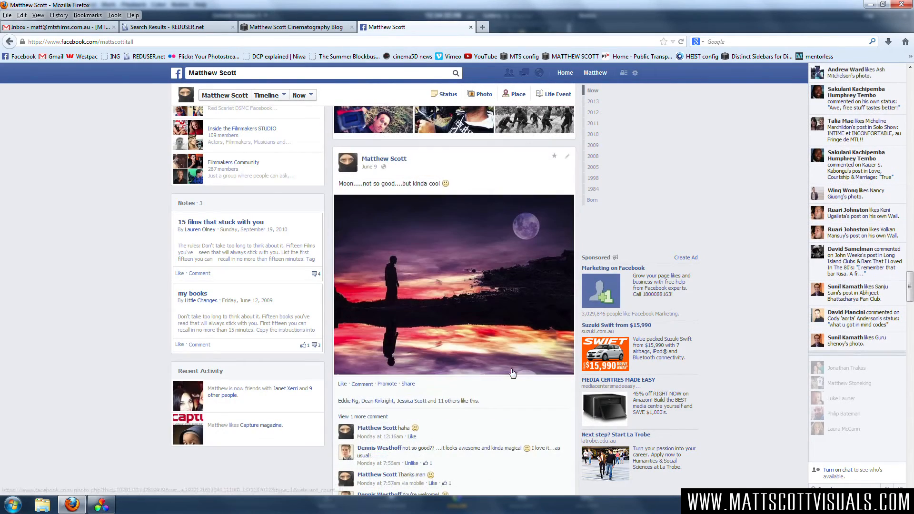
left_click(101, 504)
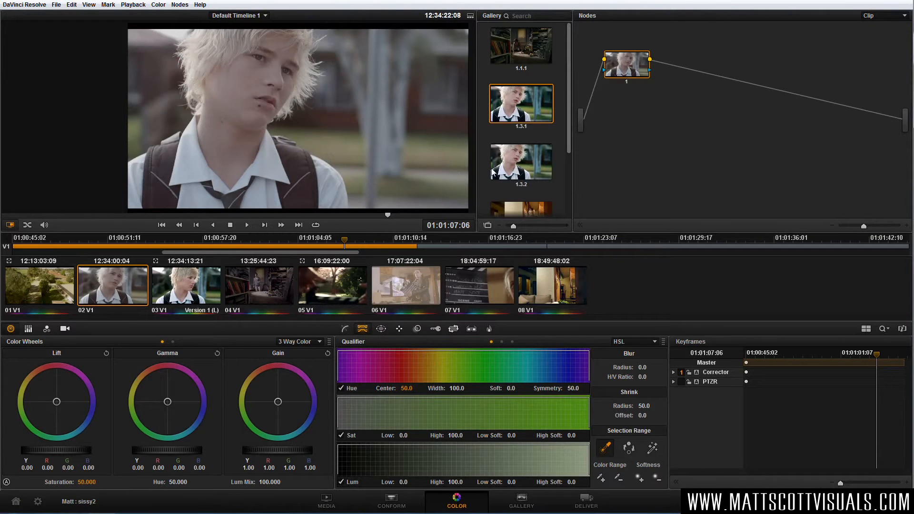
key("ctrl+f")
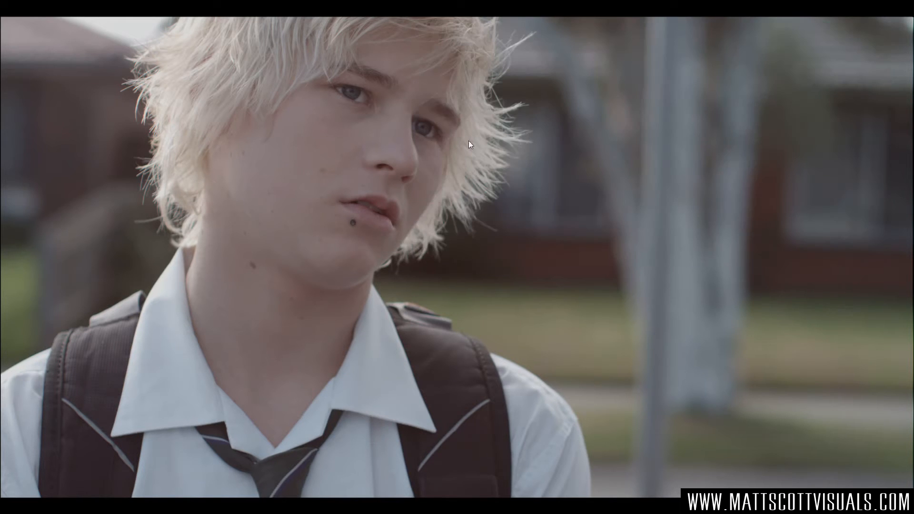
key("Escape")
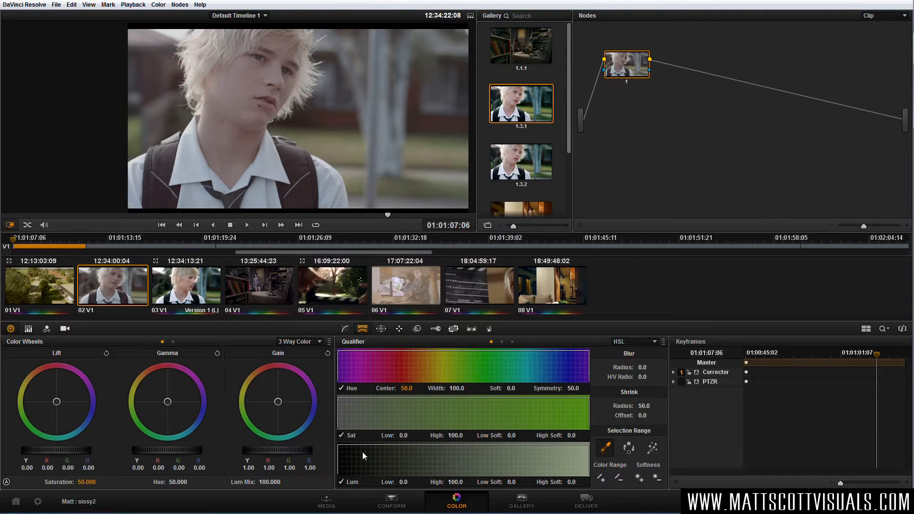
- Inspect the A009_C009_0720RO_001.R3D clip's metadata on the Media page
left_click(394, 505)
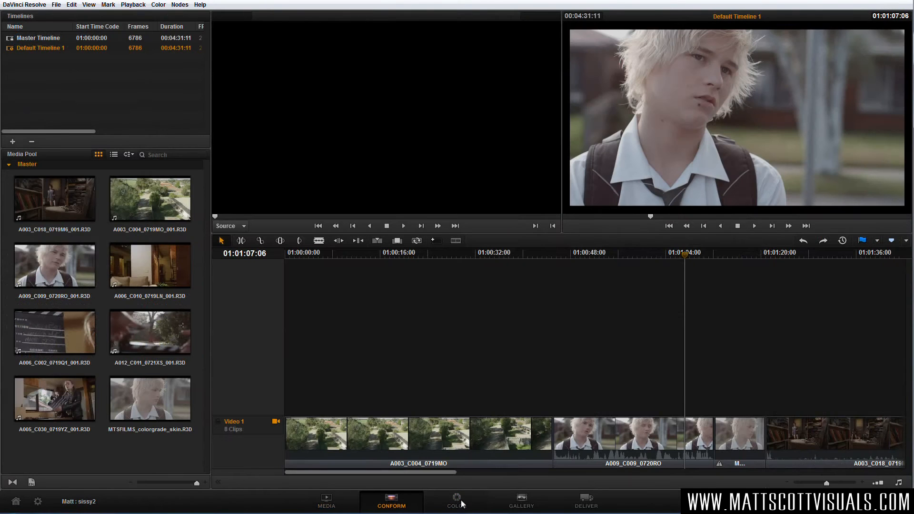
left_click(324, 505)
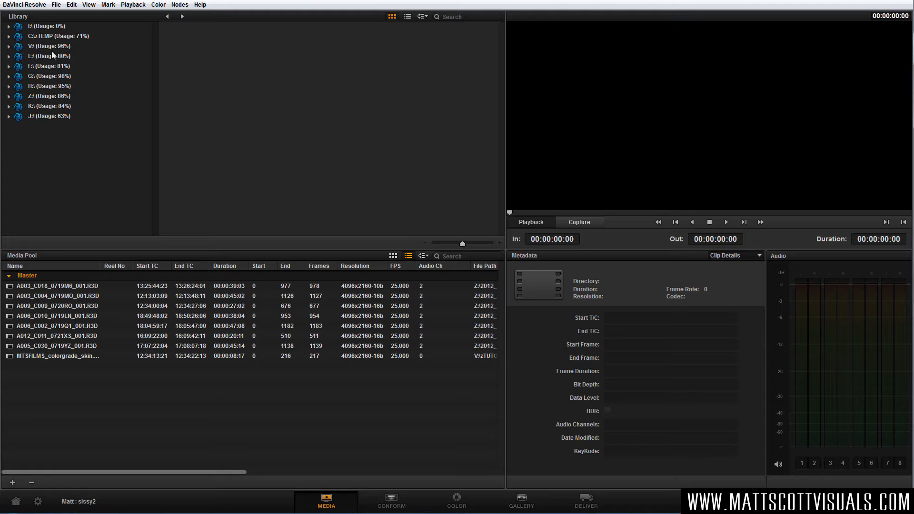
left_click(38, 306)
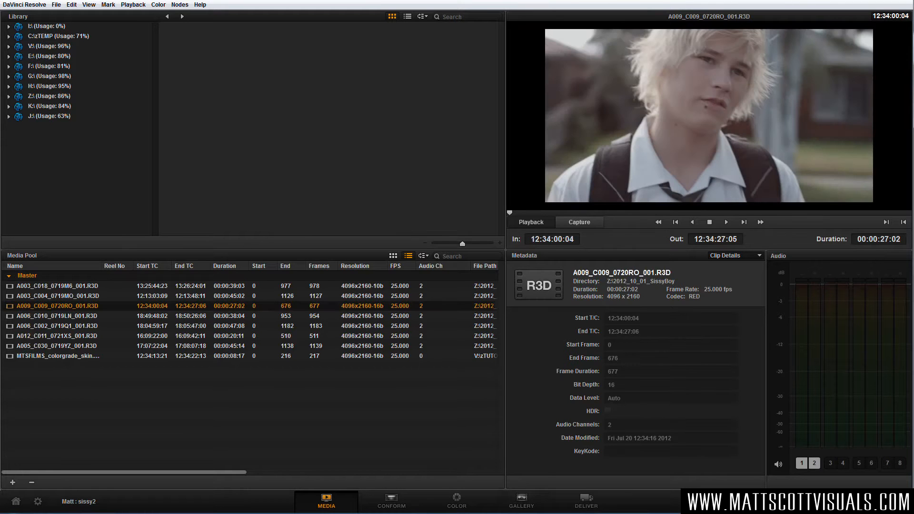
- Return to the Color page and load the graded clip 03 with its node tree
left_click(391, 498)
left_click(456, 500)
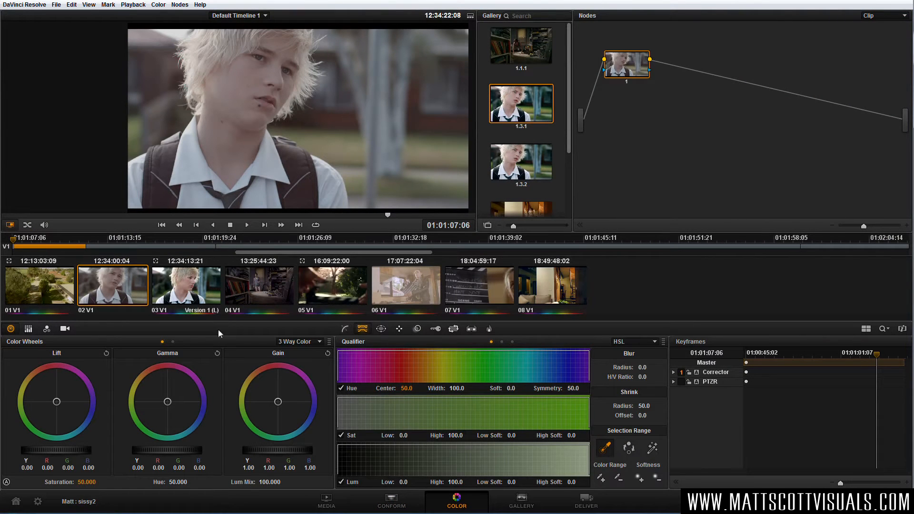
left_click(184, 291)
- Arrange the BALANCE, skin, hair, shirt and eyes nodes into a neat column
left_click_drag(733, 157, 736, 113)
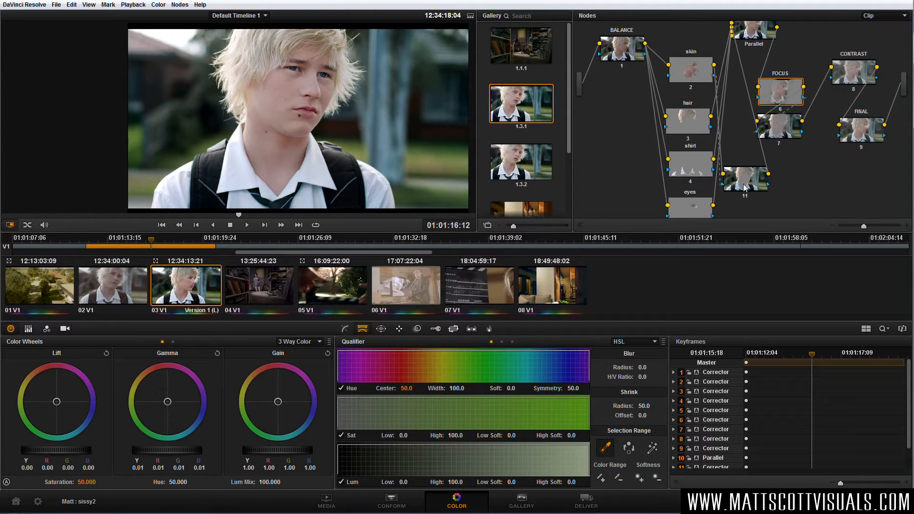
left_click_drag(624, 54, 613, 131)
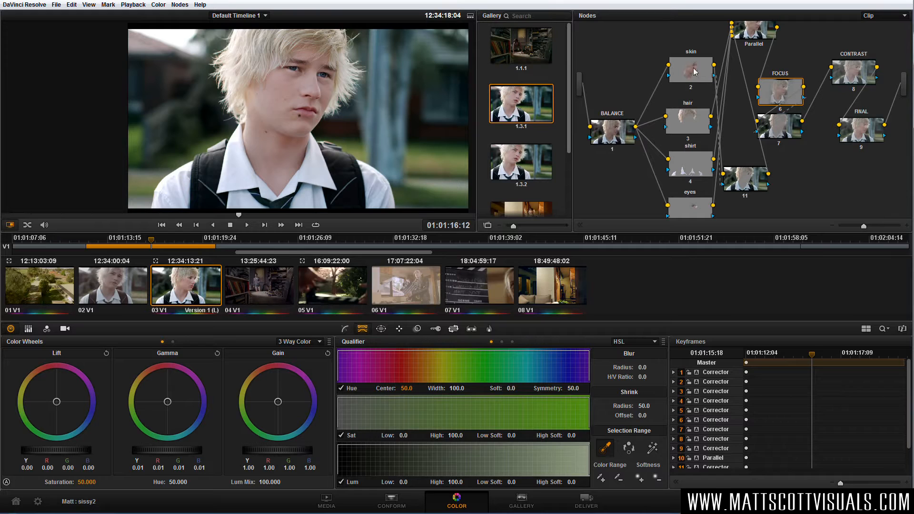
left_click_drag(690, 73, 688, 56)
left_click_drag(690, 121, 688, 101)
left_click_drag(690, 163, 689, 147)
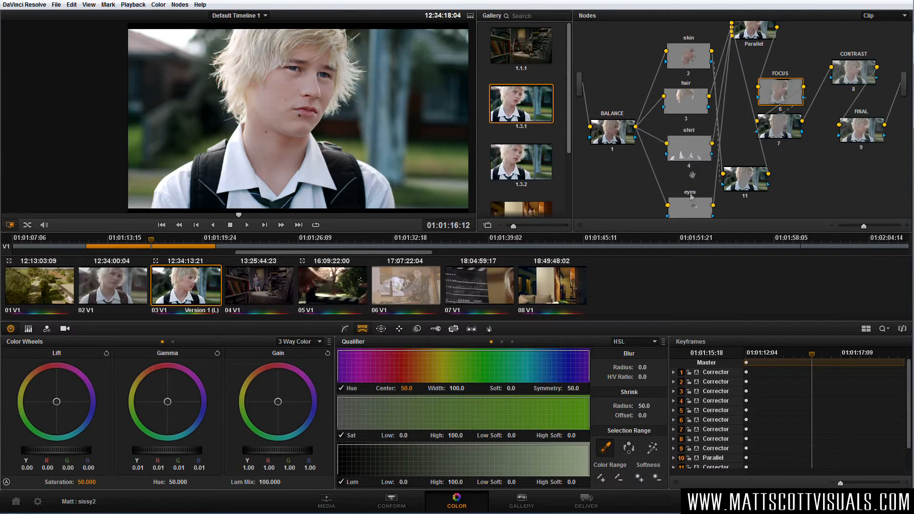
left_click_drag(689, 200, 691, 174)
- Line up node 7, FOCUS, CONTRAST and FINAL, then switch to clip 02 and scrub ahead
left_click_drag(782, 127, 801, 140)
left_click_drag(784, 89, 799, 86)
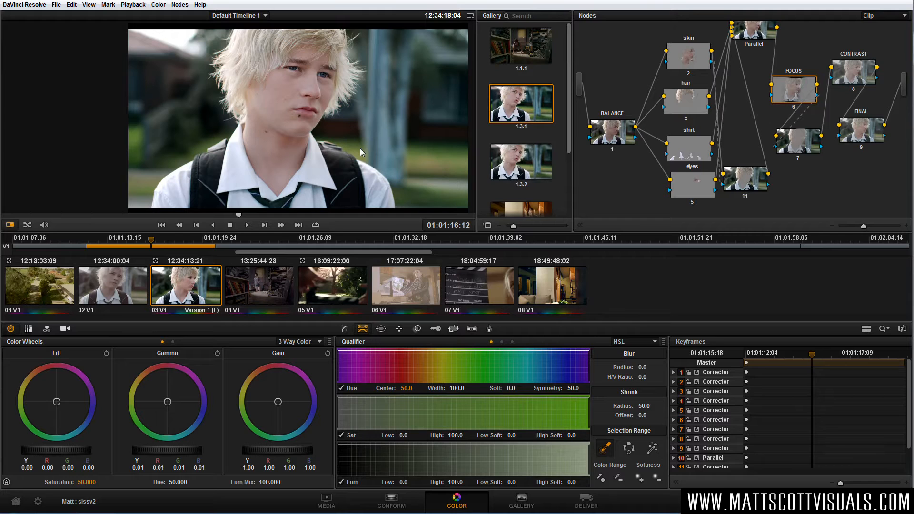
left_click_drag(852, 76, 856, 74)
left_click_drag(876, 137, 883, 140)
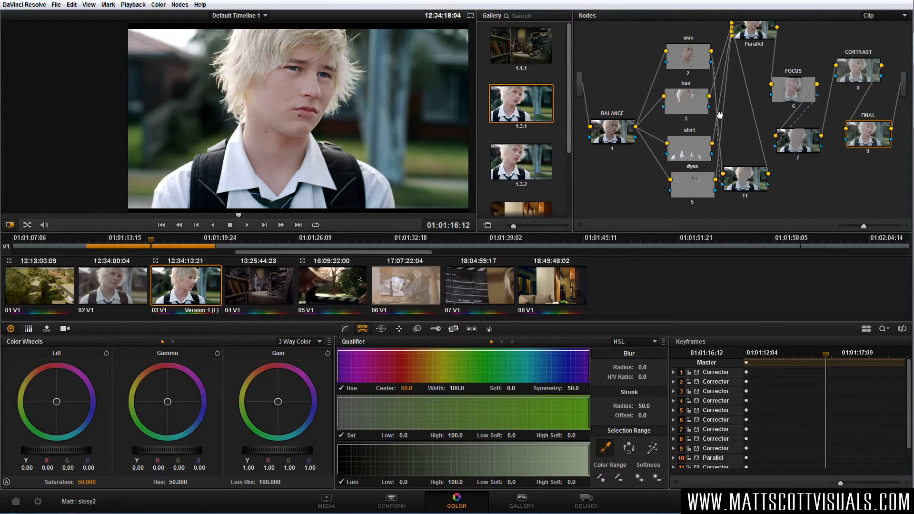
left_click(132, 289)
left_click_drag(250, 216, 289, 216)
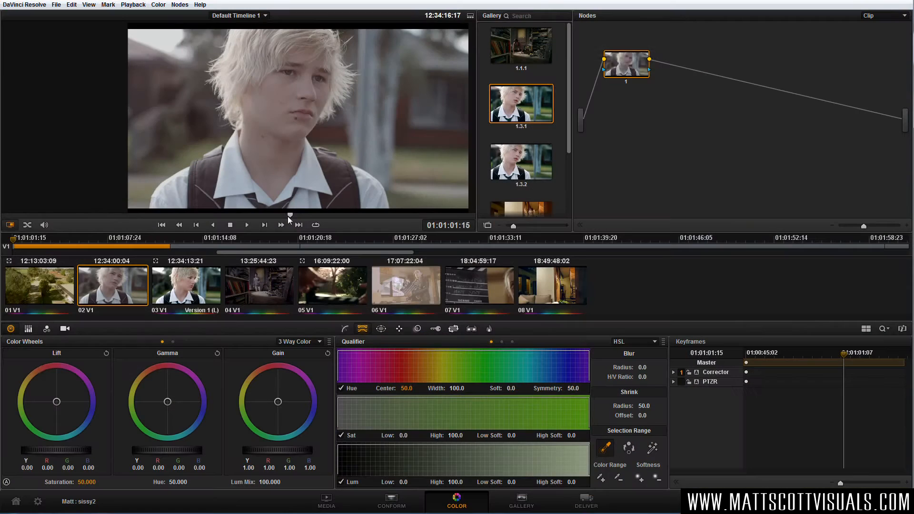
- Show clip 02's Camera Raw palette with its RED decoder settings
left_click(67, 328)
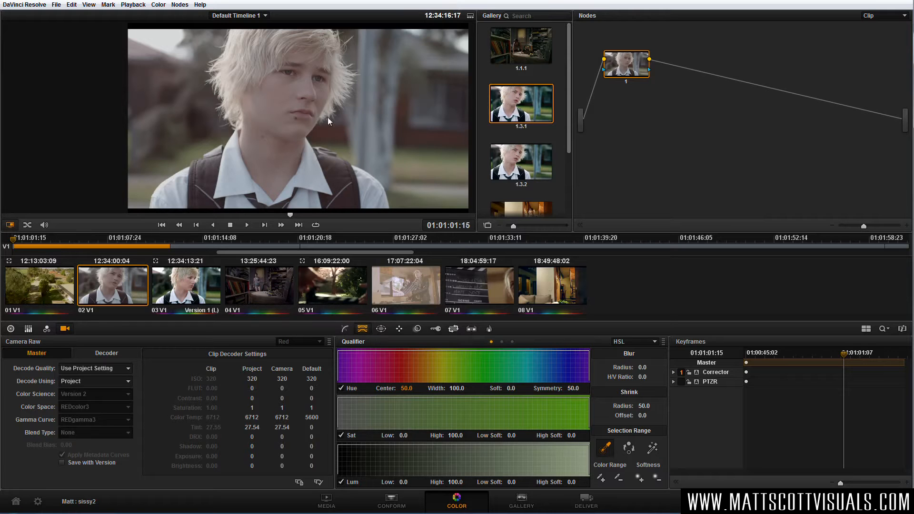
- Set Decode Using to Clip and Gamma Curve to REDlog Film, keeping REDcolor3 colour space
left_click(95, 380)
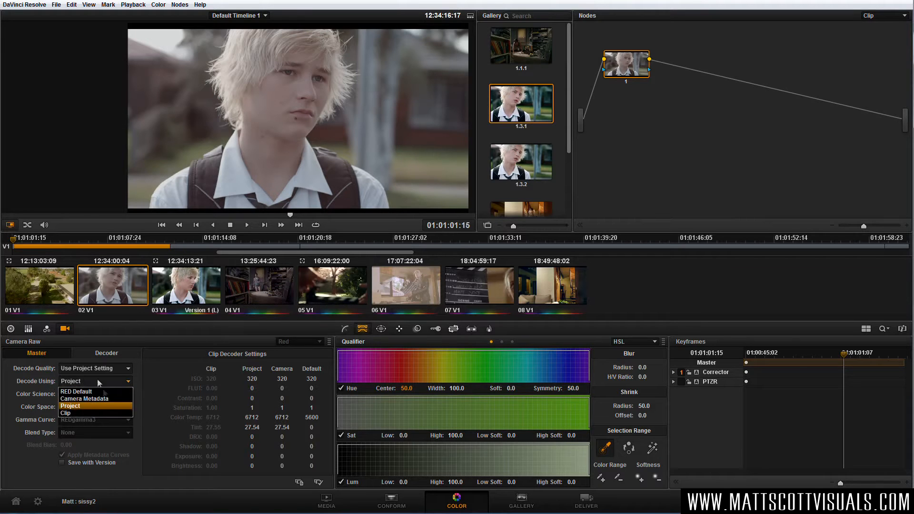
left_click(80, 413)
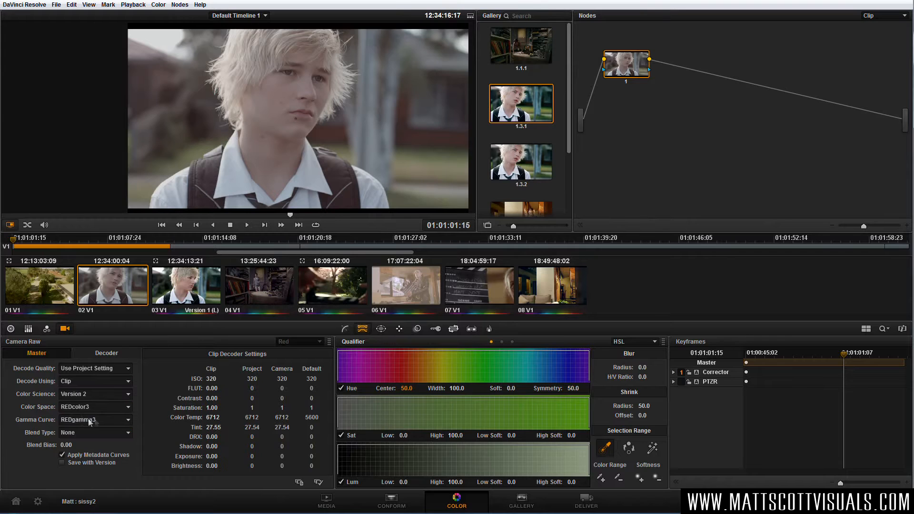
left_click(89, 420)
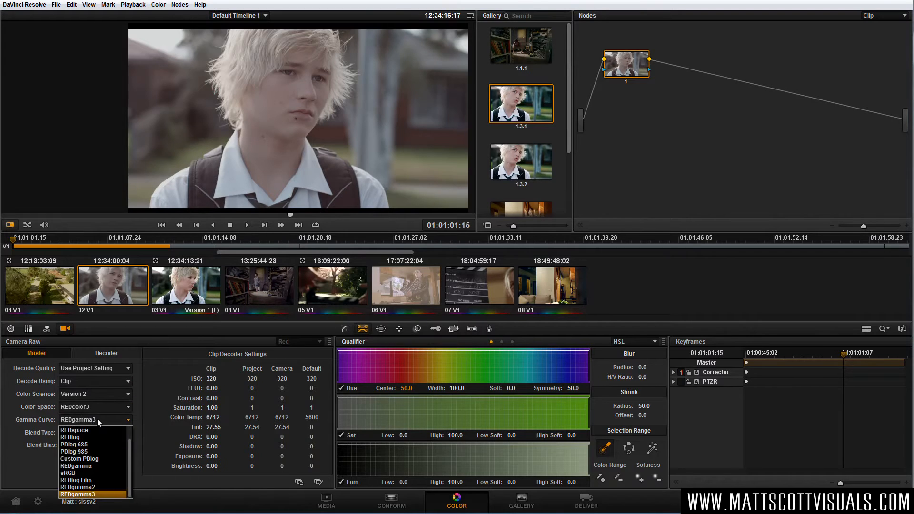
left_click(93, 481)
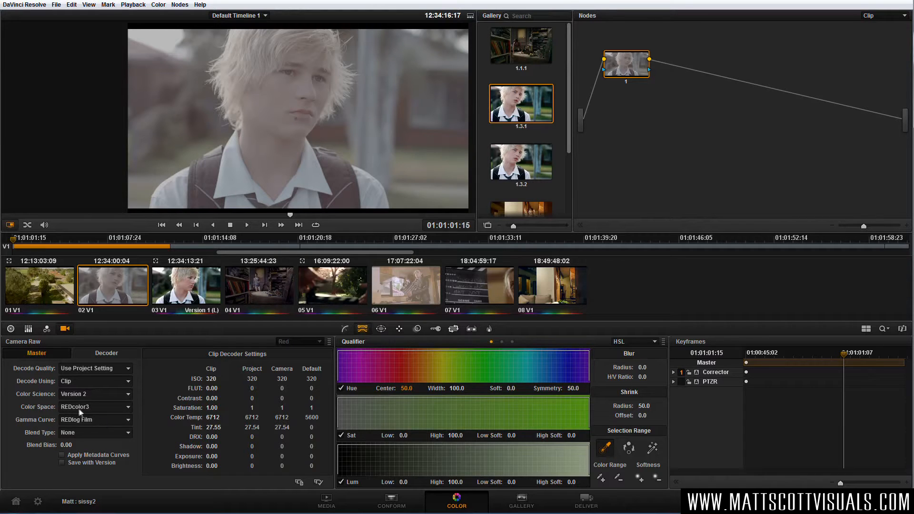
left_click(95, 407)
left_click(95, 407)
- Wipe-compare the clip against gallery still 1.3.1, then turn the wipe off
double_click(513, 105)
left_click_drag(218, 123, 264, 112)
mouse_move(367, 109)
left_mouse_down()
mouse_move(420, 110)
mouse_move(360, 114)
left_mouse_up()
key("ctrl+w")
- Zoom the viewer in on the collar, then show the video scopes from the viewer menu
left_click_drag(322, 197, 316, 156)
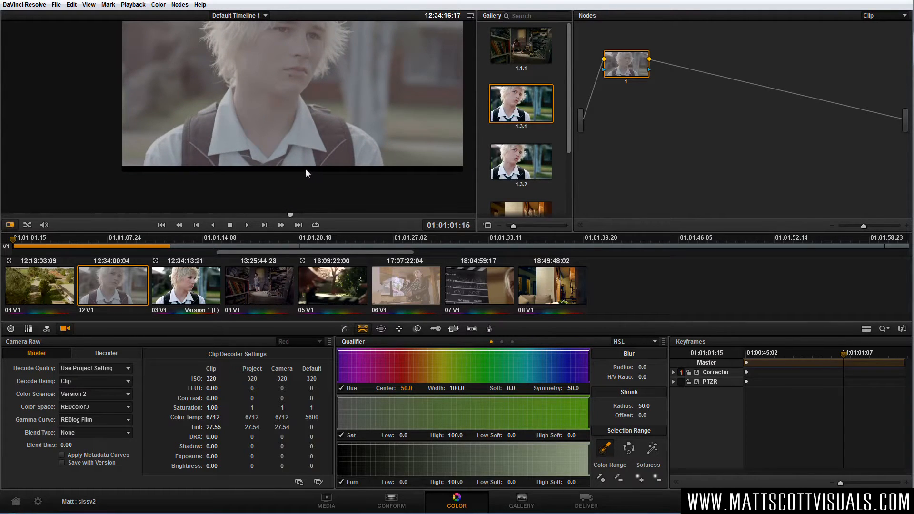
scroll(309, 171, "up", 5)
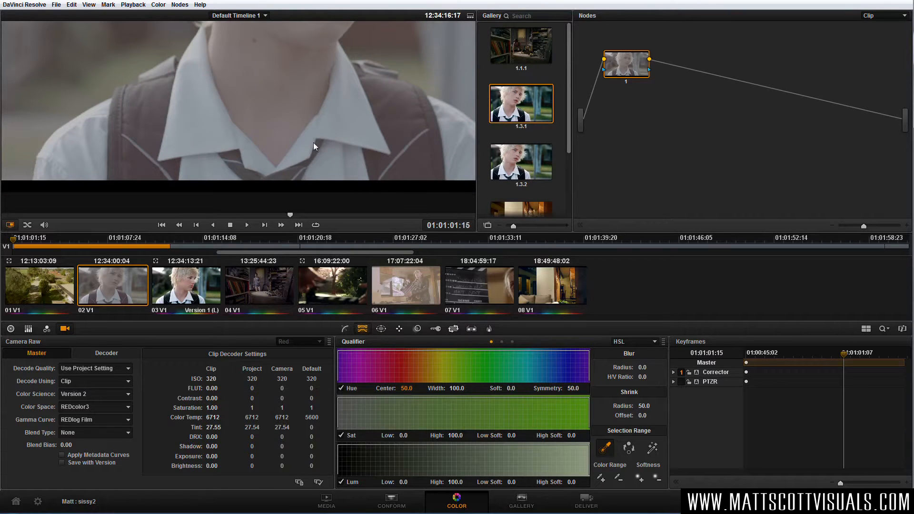
left_click_drag(232, 153, 256, 200)
scroll(256, 179, "down", 6)
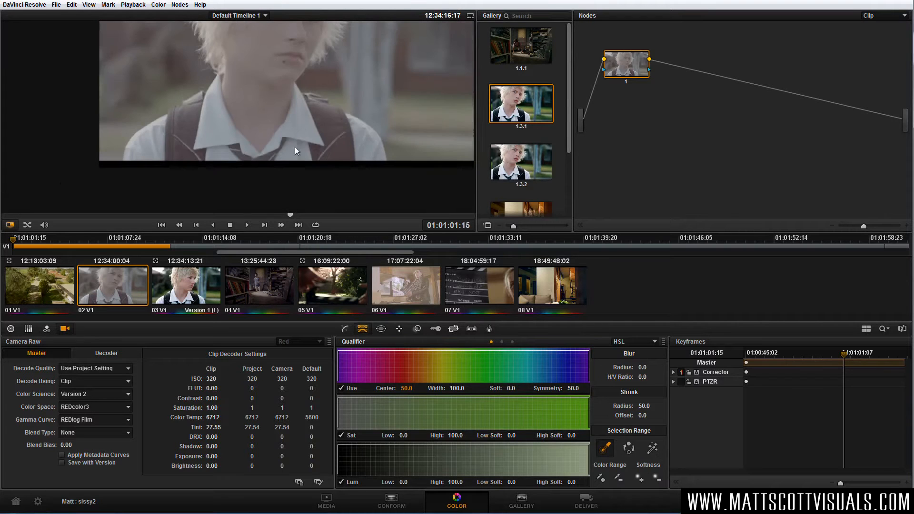
scroll(327, 174, "up", 4)
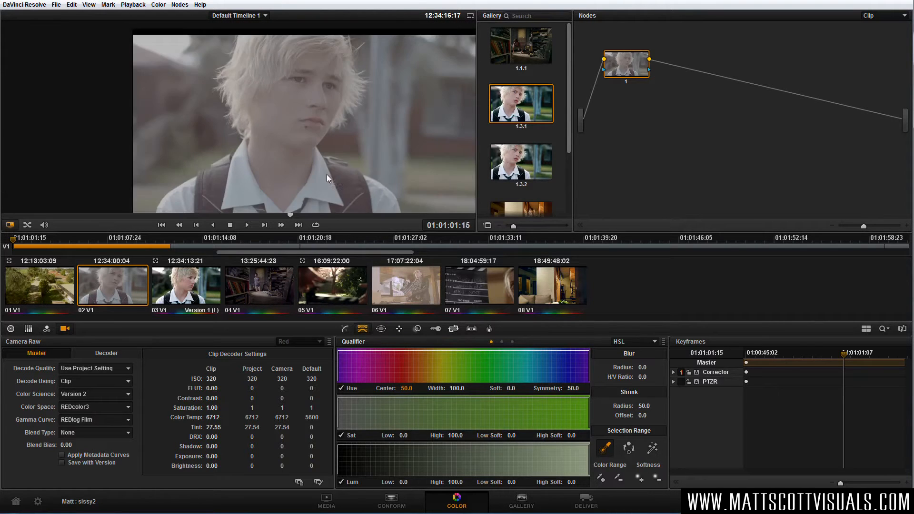
right_click(372, 135)
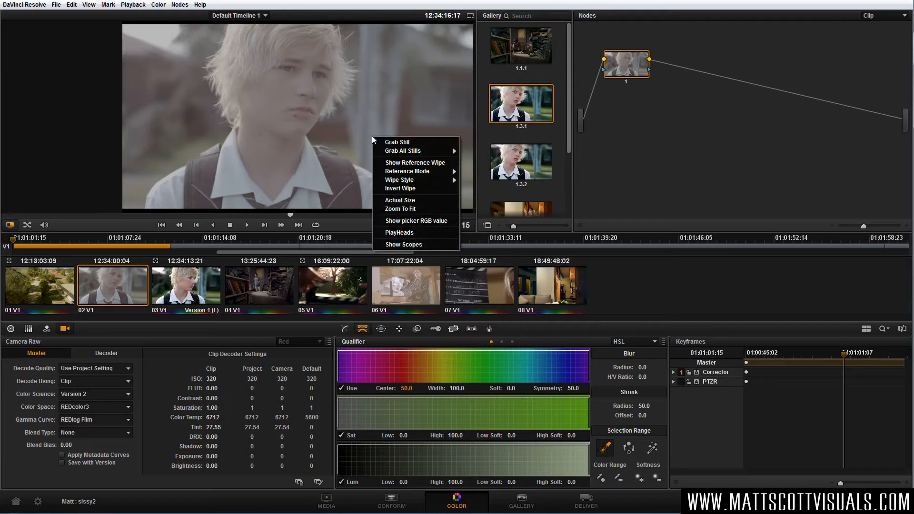
left_click(407, 244)
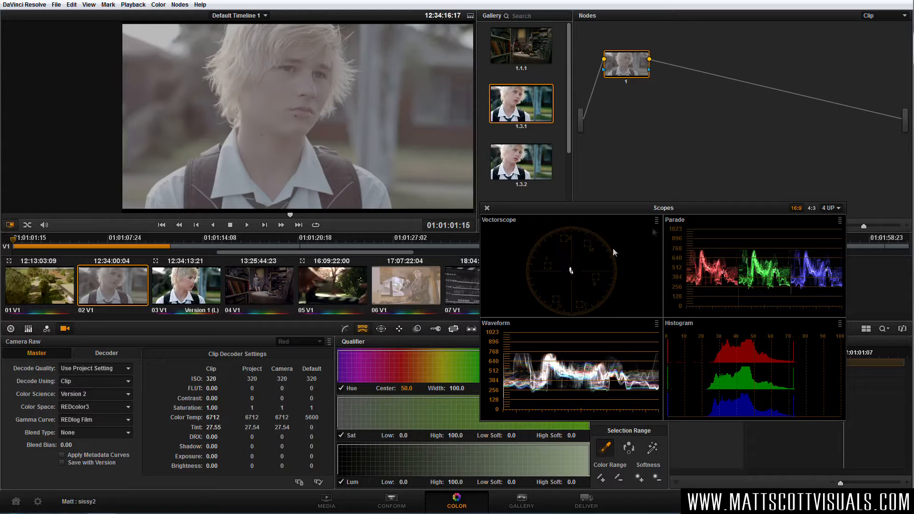
- Show a single enlarged Waveform scope in 1 UP layout and reposition its panel
left_click(656, 219)
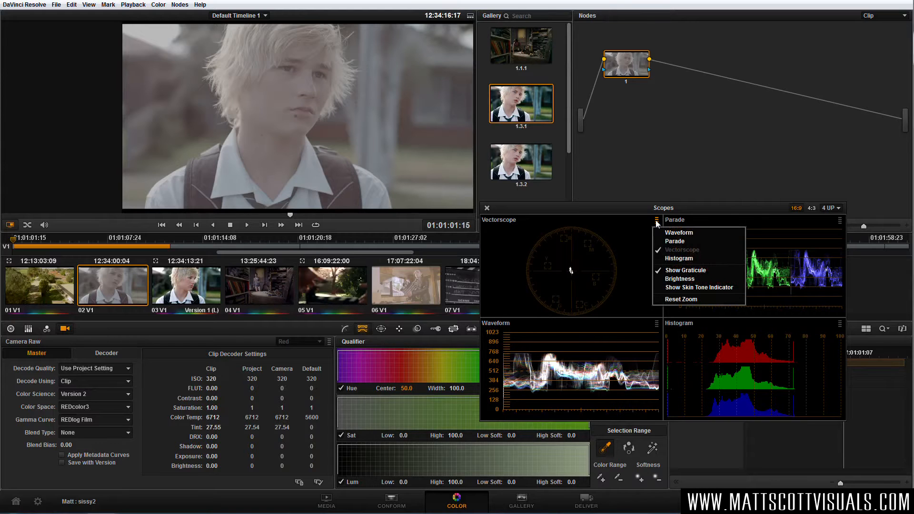
left_click(682, 233)
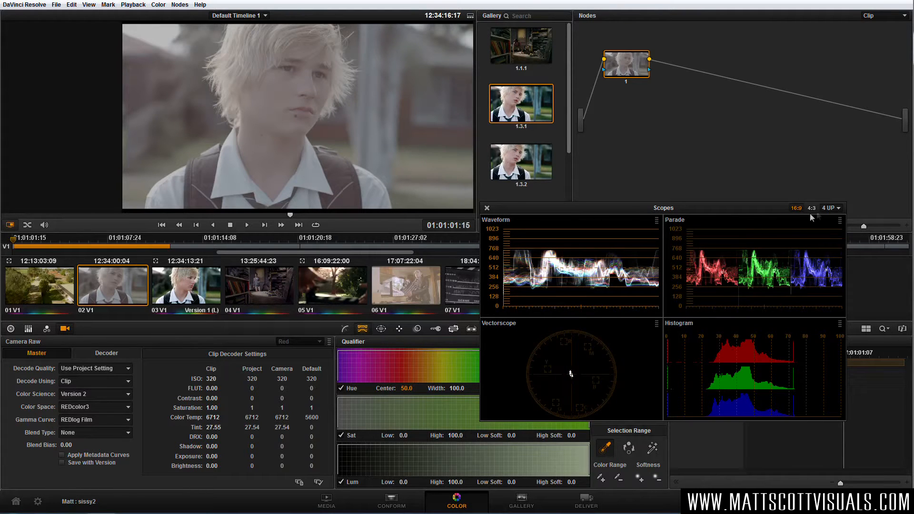
left_click(831, 209)
left_click(832, 217)
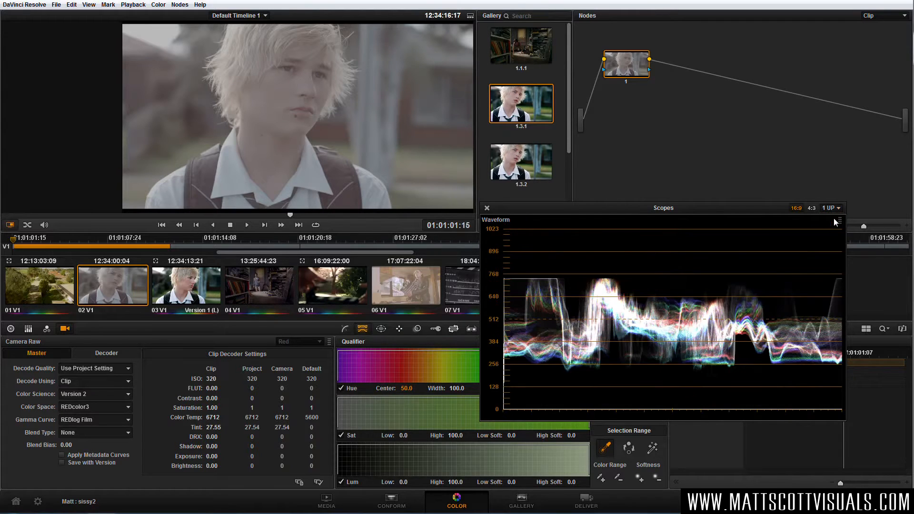
left_click_drag(754, 210, 740, 190)
left_click_drag(841, 403, 889, 477)
left_click_drag(801, 183, 735, 128)
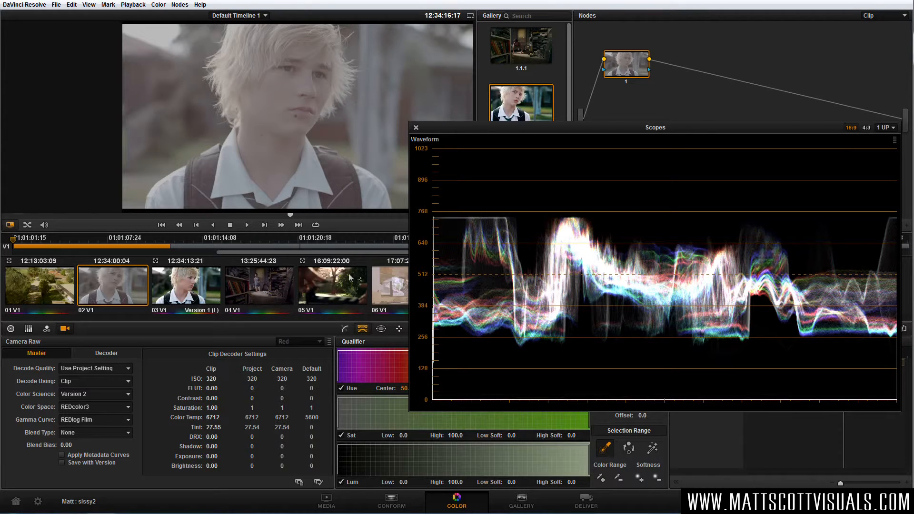
- Bring up the Lift/Gamma/Gain wheels and try small colour shifts in shadows, midtones and highlights
left_click(10, 329)
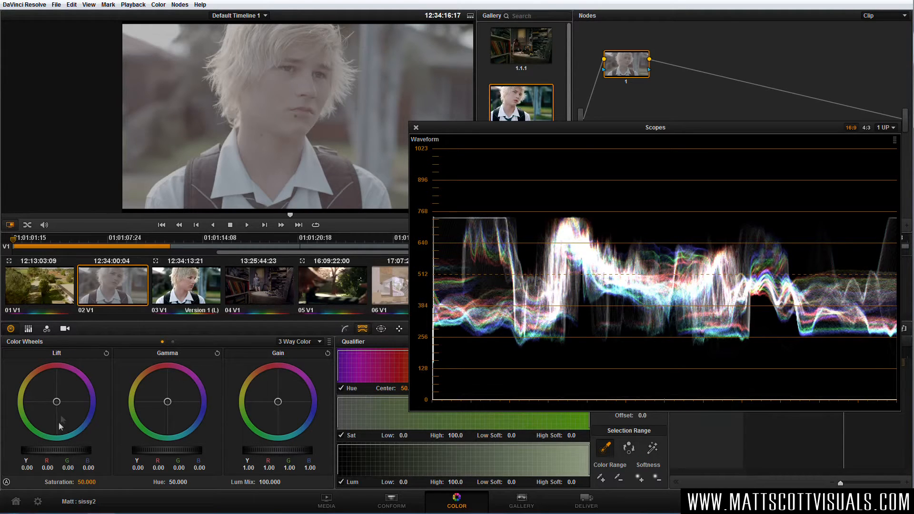
left_click_drag(56, 401, 104, 354)
left_click(105, 354)
left_click_drag(169, 402, 188, 390)
mouse_move(262, 394)
left_mouse_down()
mouse_move(270, 410)
mouse_move(264, 379)
mouse_move(248, 388)
left_mouse_up()
- Reset the highlight and midtone wheels and drag the Lift master down to -0.14
left_click(328, 353)
left_click(217, 353)
left_click_drag(58, 452, 83, 458)
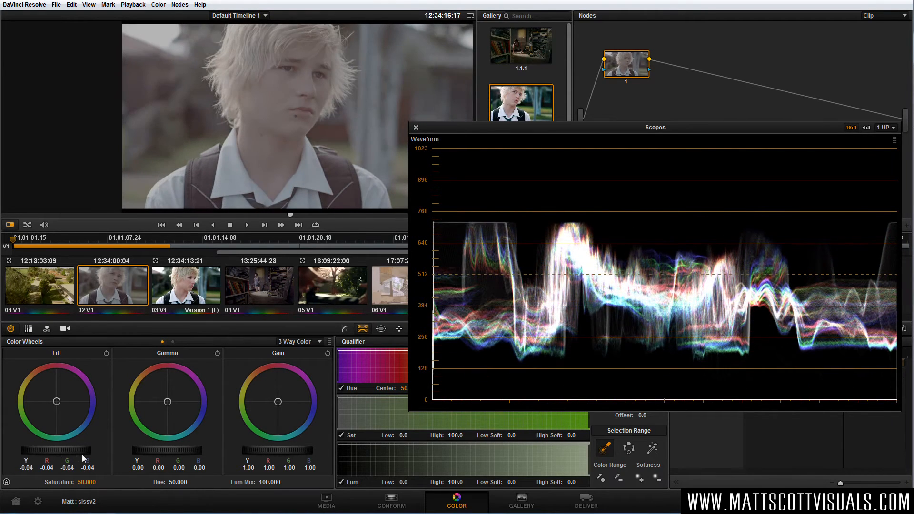
left_click(107, 353)
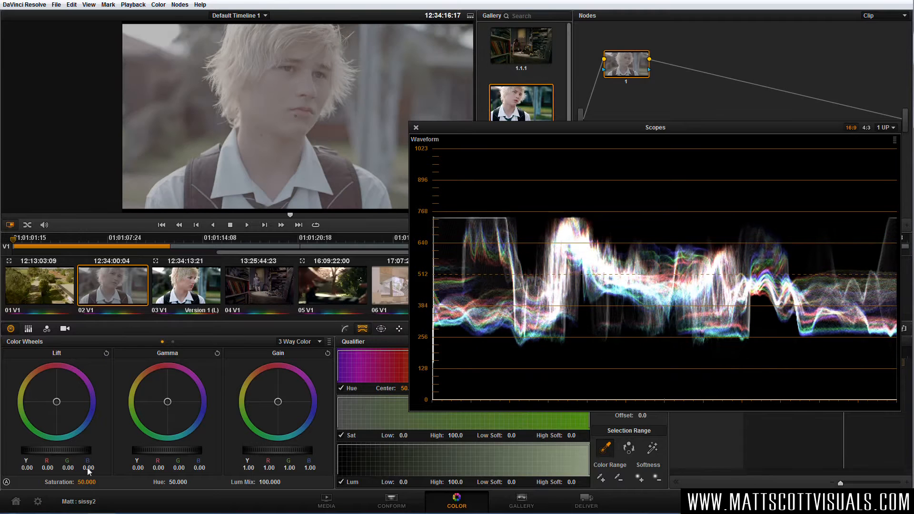
left_click_drag(76, 452, 16, 452)
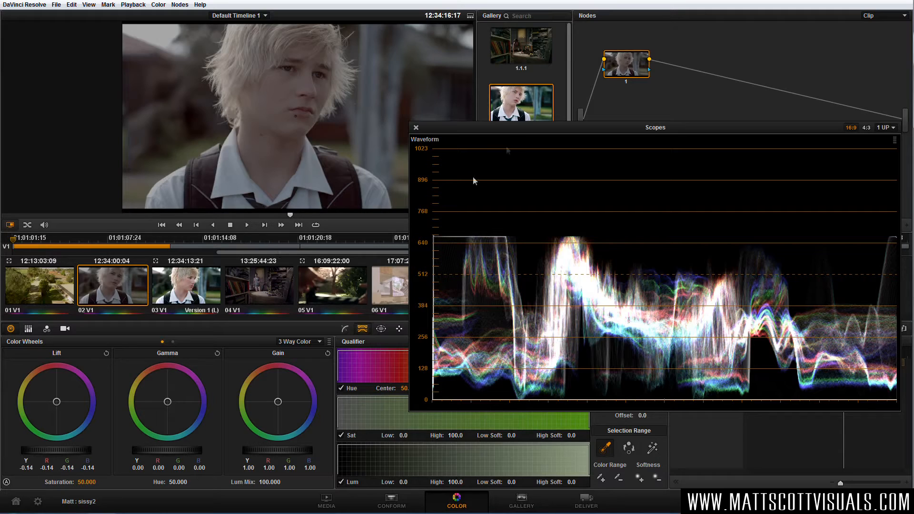
left_click_drag(542, 127, 526, 175)
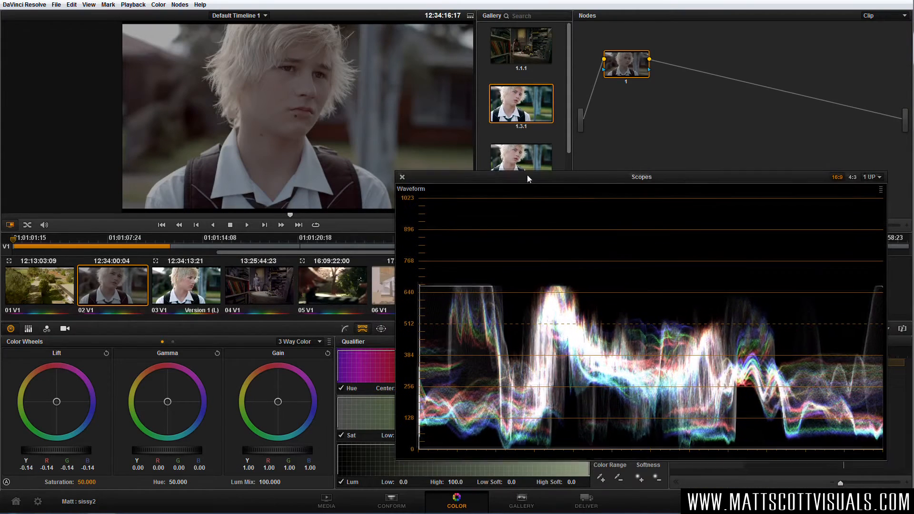
mouse_move(58, 448)
left_mouse_down()
mouse_move(78, 450)
mouse_move(50, 451)
left_mouse_up()
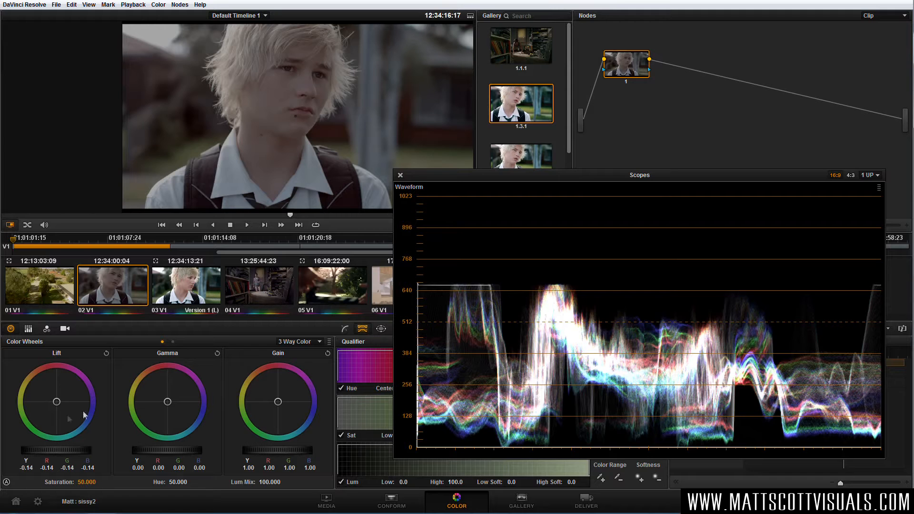
- Nudge the Lift balance to green -0.17 and blue -0.15, and slightly warm the Gain
mouse_move(57, 405)
left_mouse_down()
mouse_move(37, 397)
mouse_move(70, 410)
mouse_move(47, 407)
mouse_move(63, 407)
mouse_move(65, 417)
mouse_move(56, 416)
left_mouse_up()
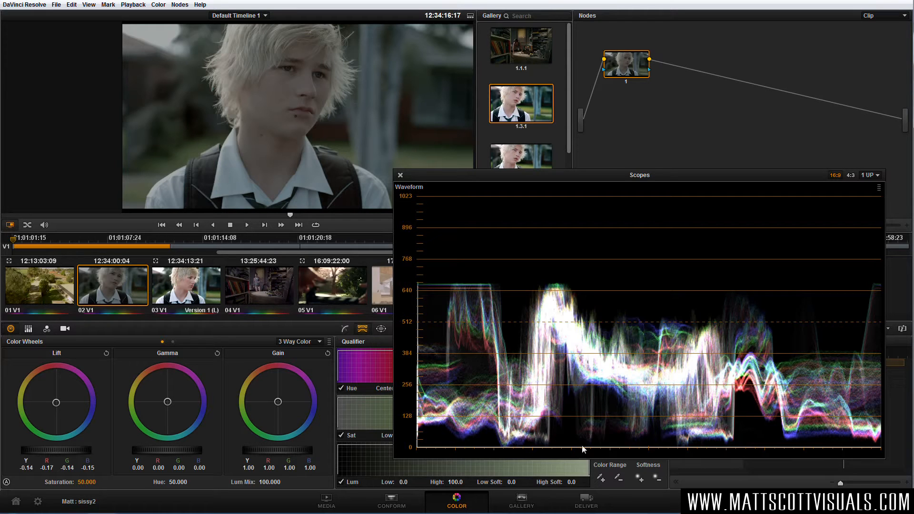
left_click_drag(518, 172, 429, 215)
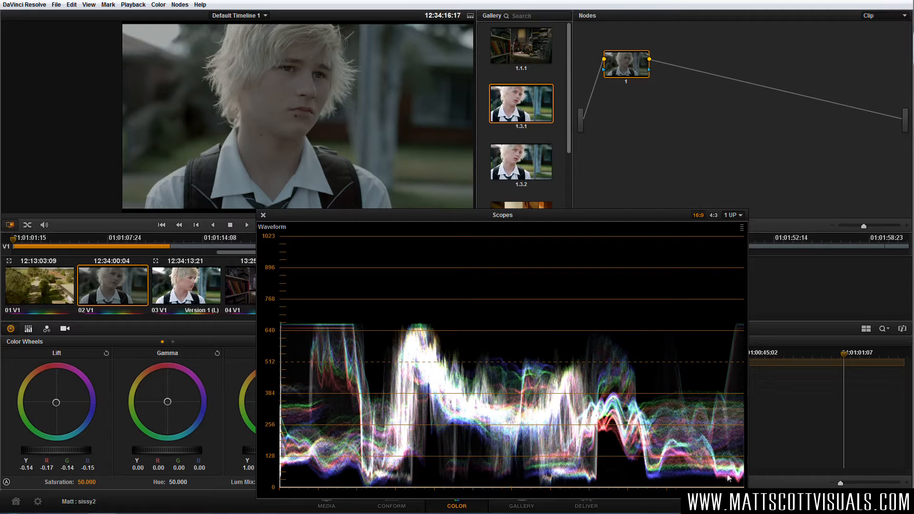
left_click_drag(445, 215, 525, 211)
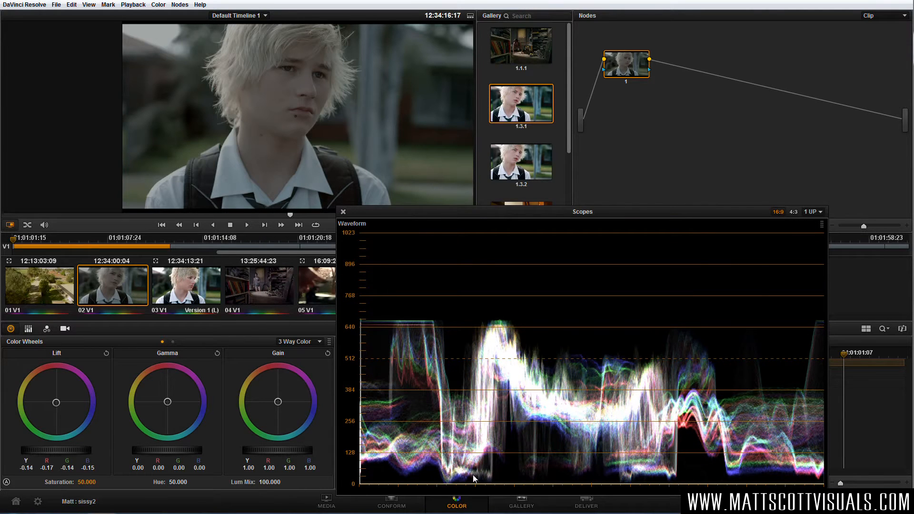
left_click_drag(499, 212, 550, 149)
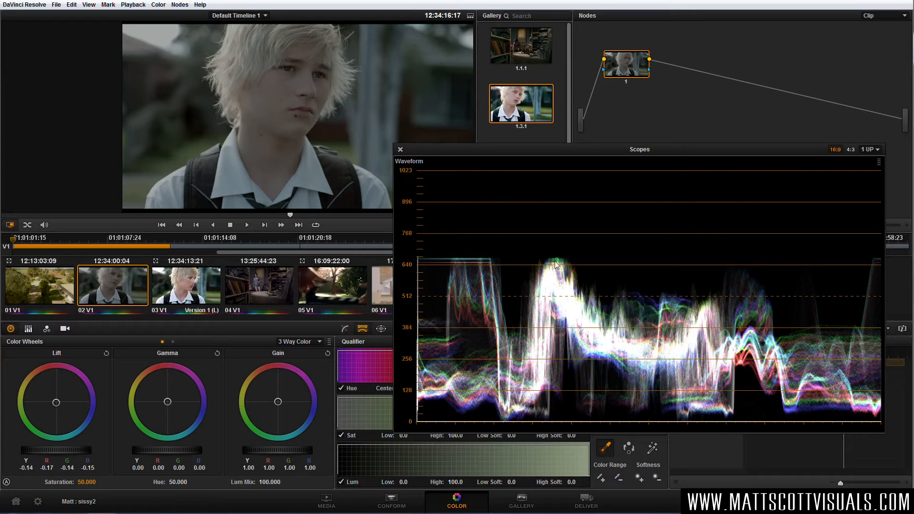
mouse_move(274, 404)
left_mouse_down()
mouse_move(281, 399)
mouse_move(279, 410)
mouse_move(279, 402)
left_mouse_up()
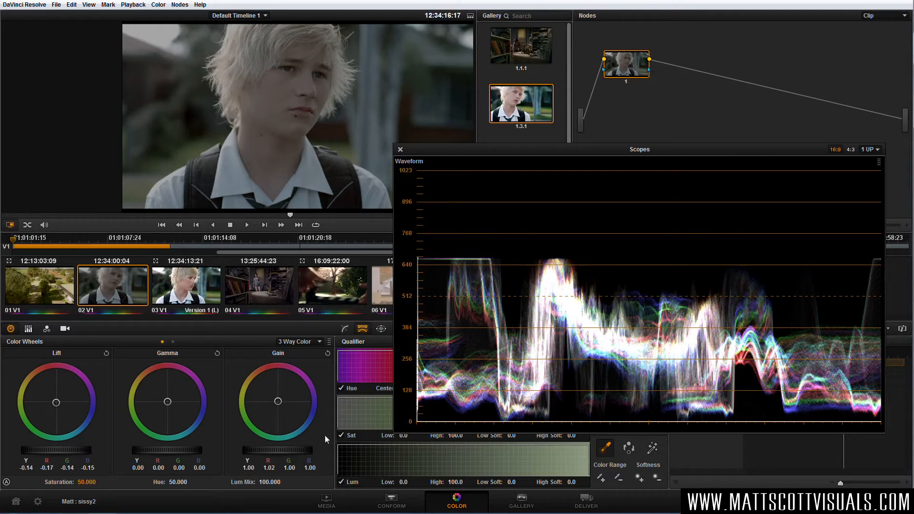
- Raise the Gain master to about 1.37 and fine-tune the highlight colour balance
left_click_drag(270, 450, 416, 458)
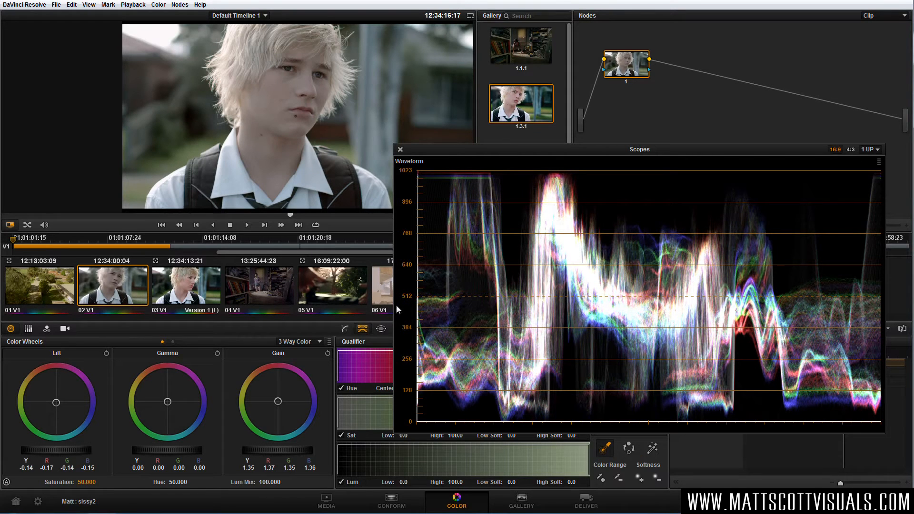
left_click_drag(278, 402, 280, 406)
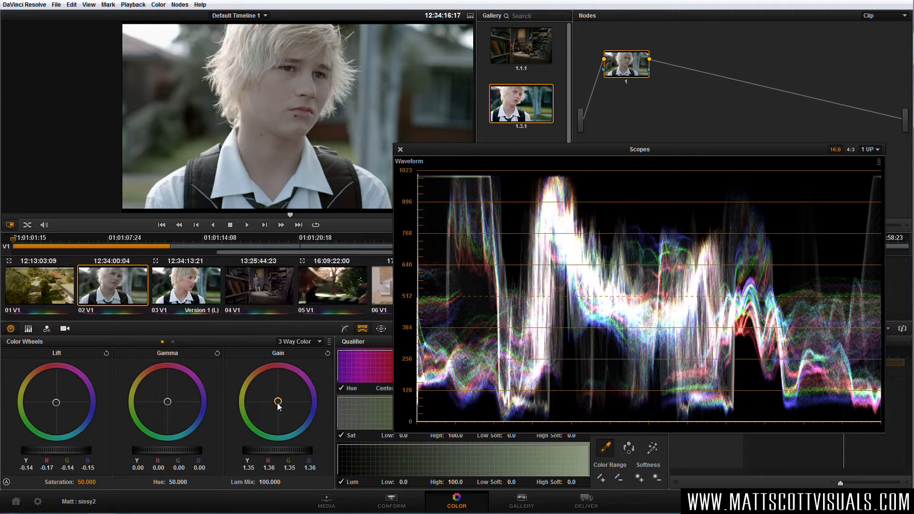
left_click_drag(284, 450, 297, 448)
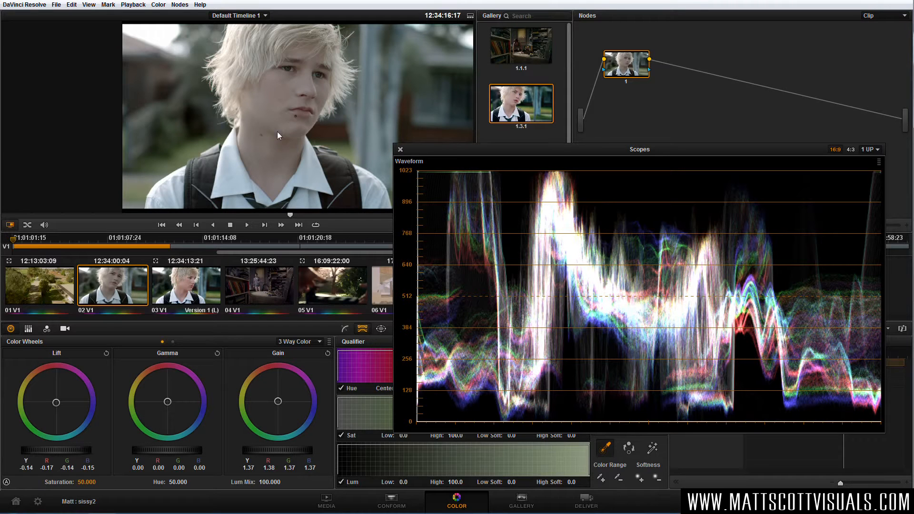
left_click_drag(488, 152, 479, 163)
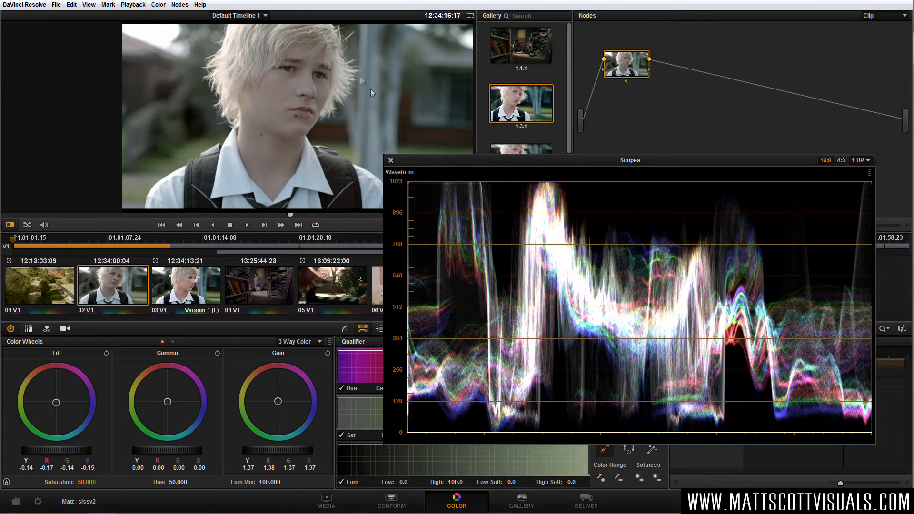
left_click_drag(413, 160, 447, 178)
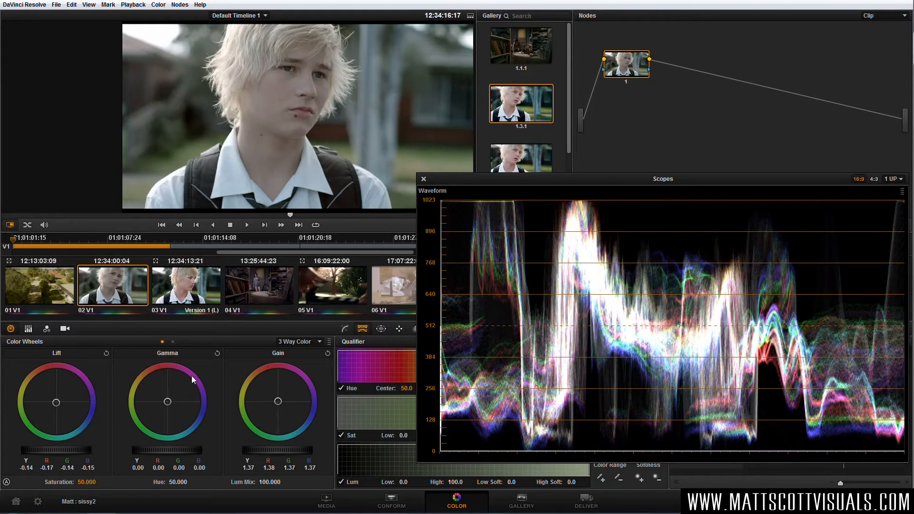
- Shift the midtone gamma 0.01 toward red and blue, then leave the full-screen preview
left_click_drag(168, 401, 177, 398)
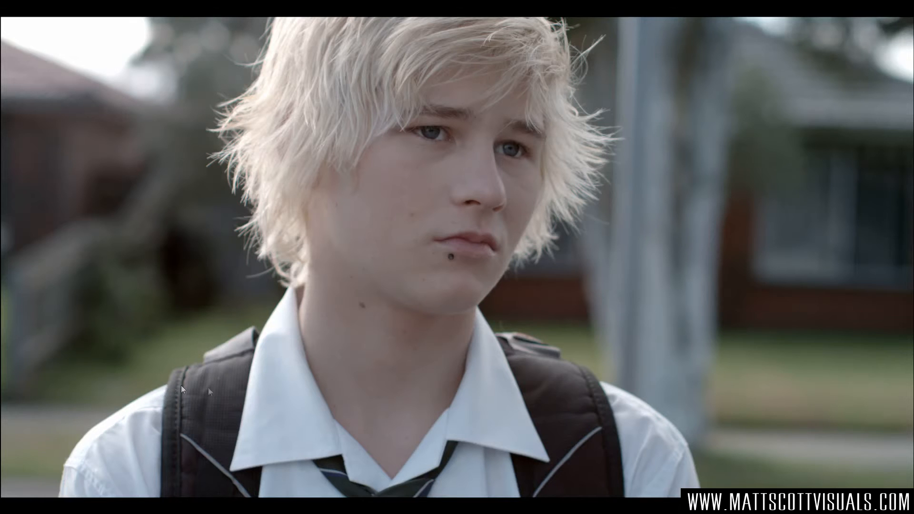
key("Escape")
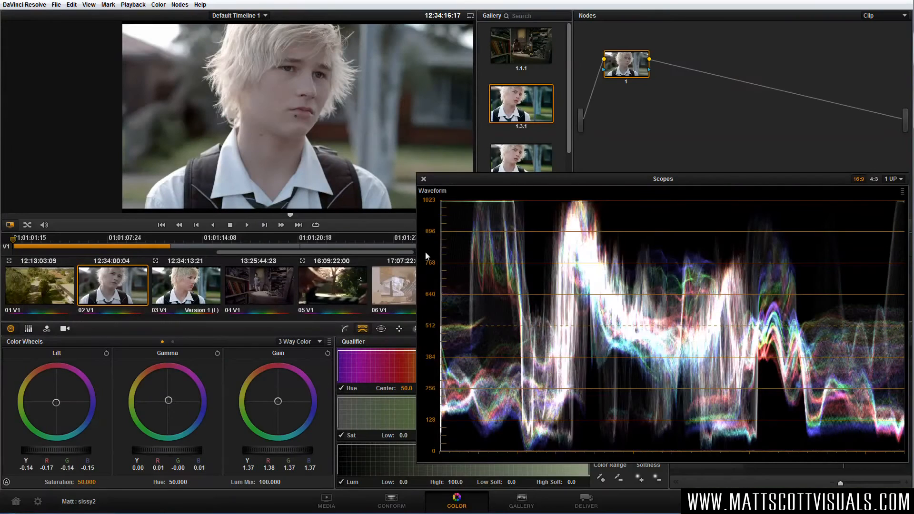
- Close the scopes, compare before/after with a full-screen split wipe, then move the BALANCED node lower
left_click(423, 179)
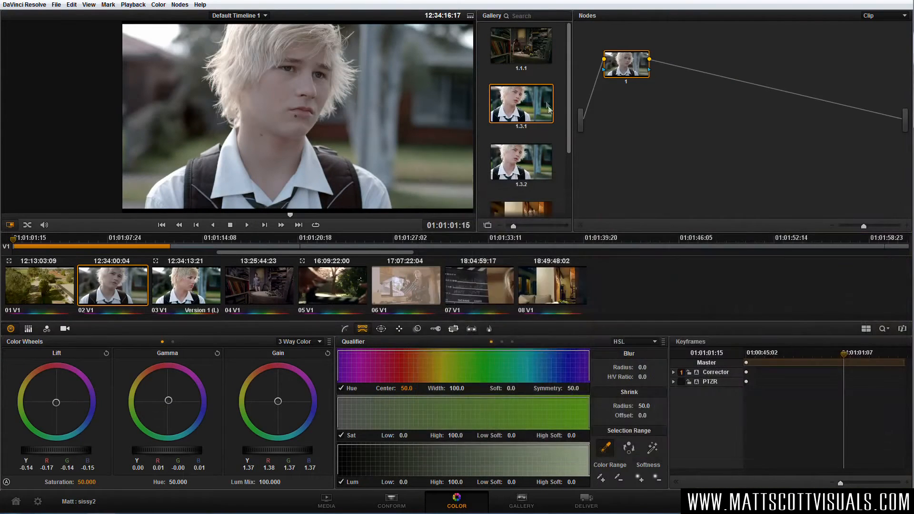
mouse_move(518, 105)
left_click_drag(338, 127, 294, 126)
key("ctrl+f")
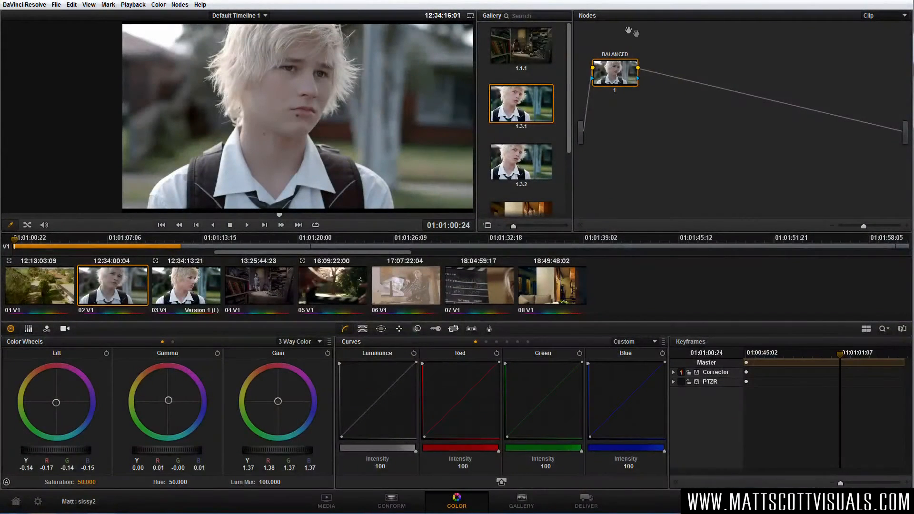
mouse_move(614, 71)
left_mouse_down()
mouse_move(621, 109)
mouse_move(616, 89)
left_mouse_up()
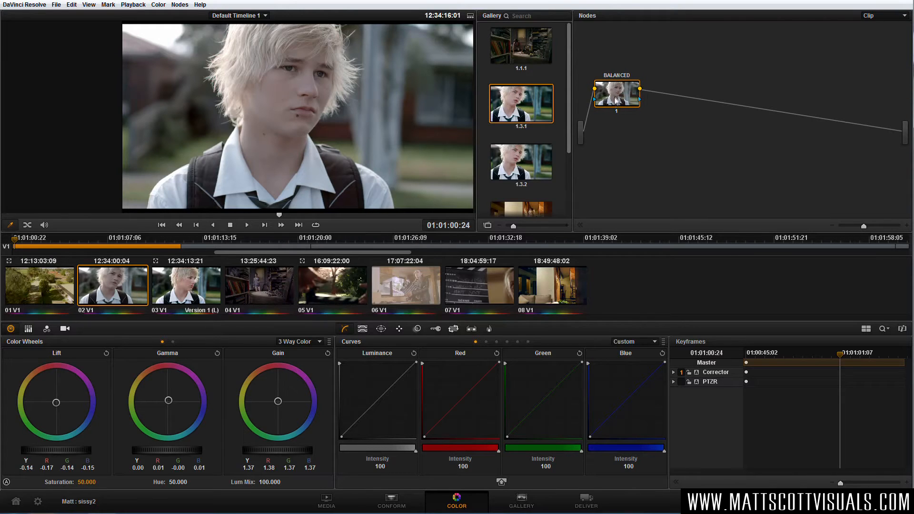
- Add serial node 2 after BALANCED with Alt+S and arrange both nodes neatly in the graph
key("alt+s")
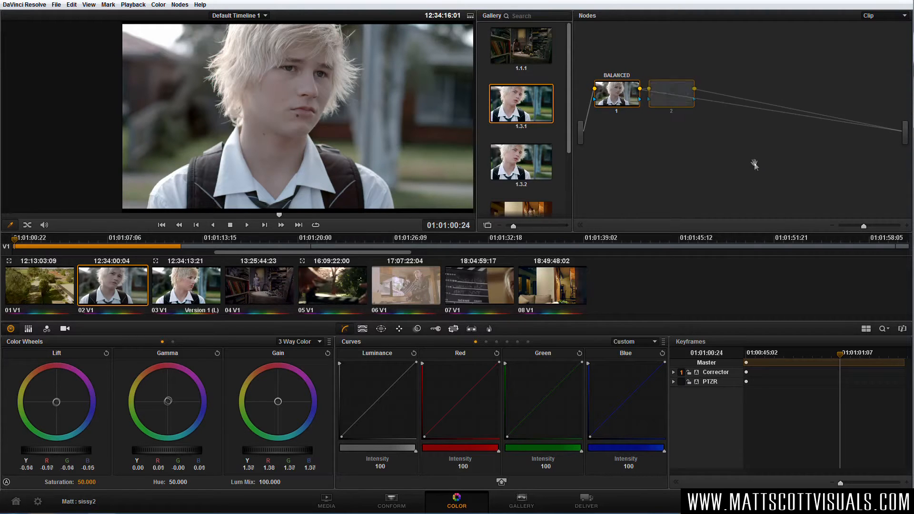
left_click_drag(619, 97, 615, 133)
left_click_drag(673, 101, 696, 100)
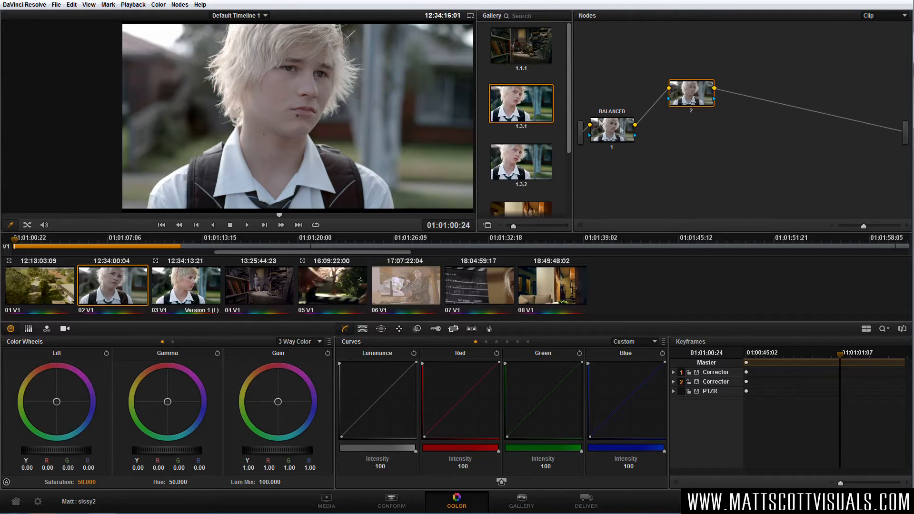
left_click_drag(619, 130, 618, 135)
left_click_drag(703, 102, 702, 94)
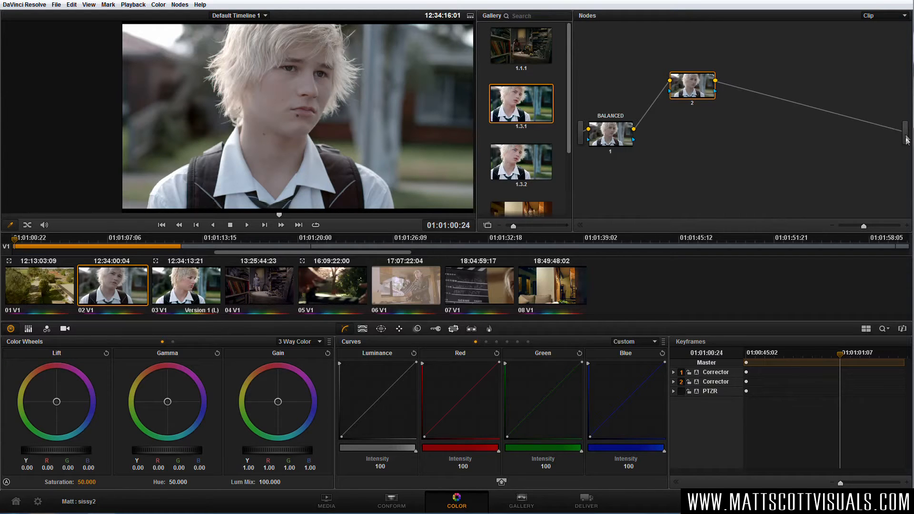
left_click_drag(695, 88, 667, 83)
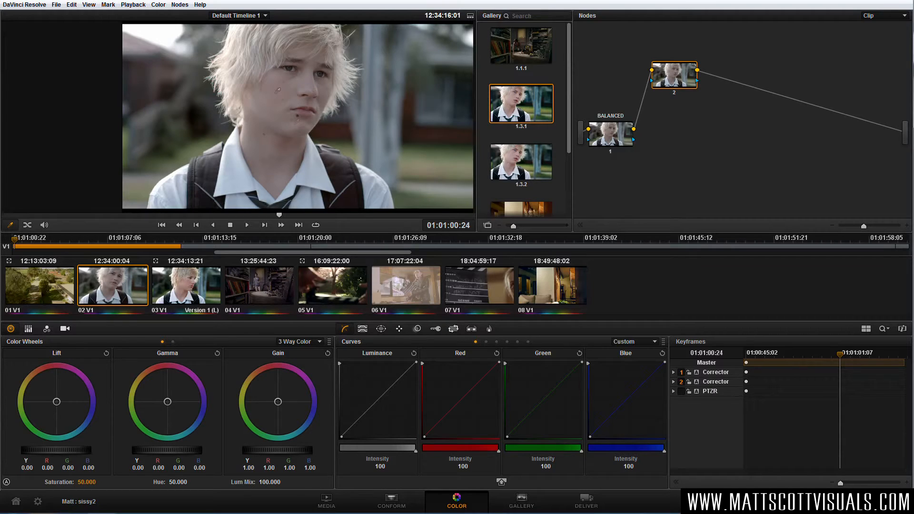
- Select the BALANCED node, open the HSL qualifier, sample the boy's cheek, then undo the sample
left_click(608, 137)
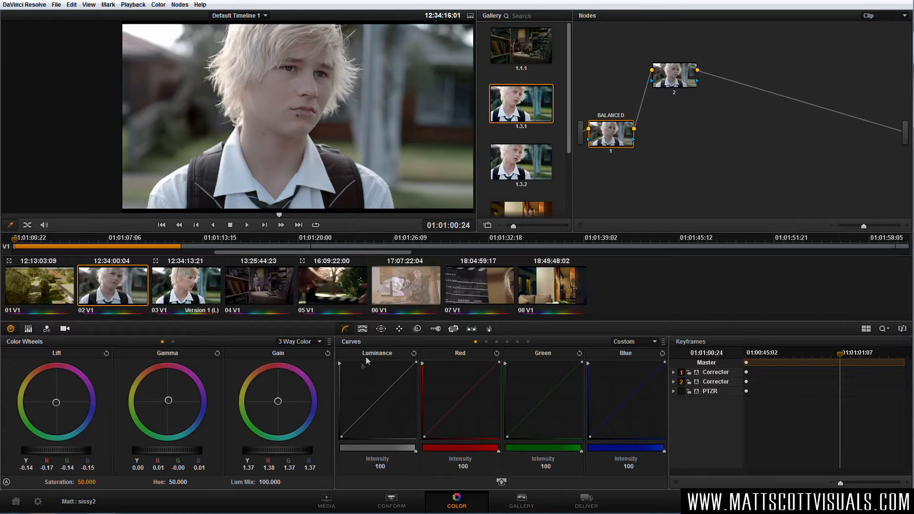
left_click(363, 329)
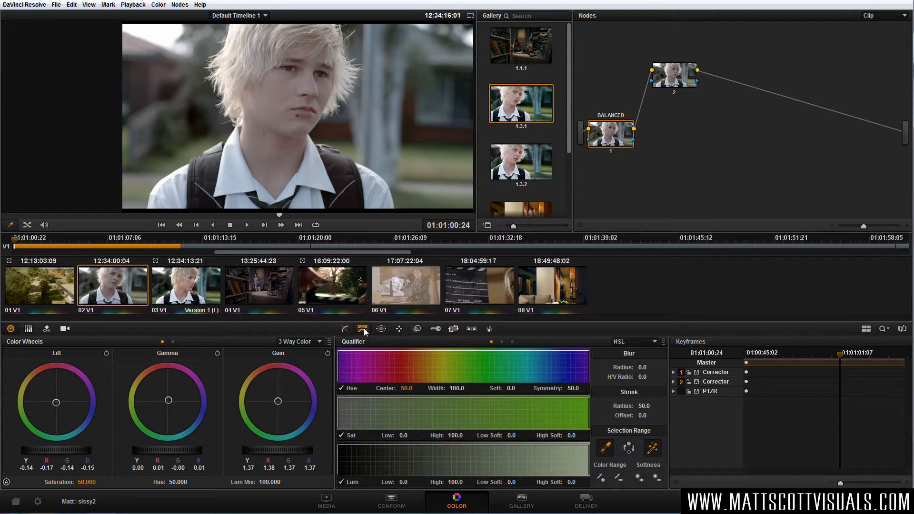
left_click(652, 449)
left_click(287, 86)
key("ctrl+z")
- Select node 2 and set its hue qualifier to centre 36.3 with width 26.7
left_click(671, 84)
left_click_drag(458, 388, 386, 388)
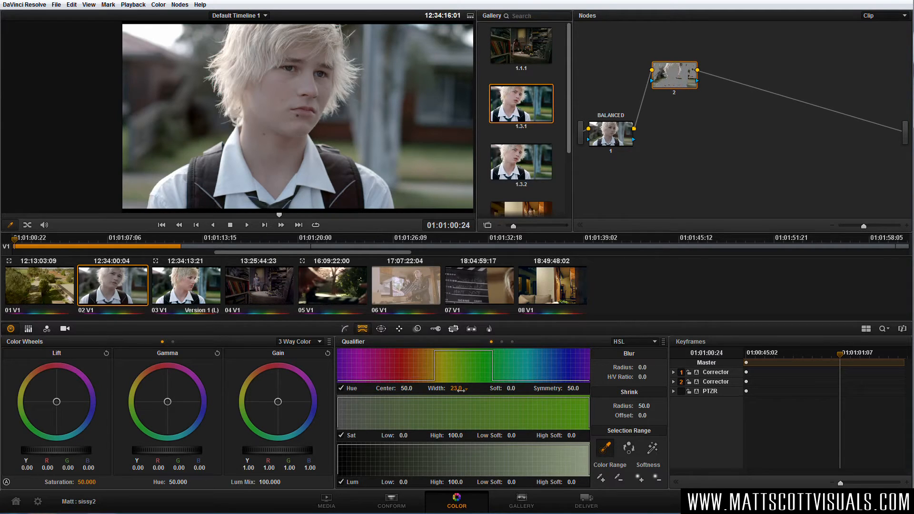
left_click_drag(457, 389, 461, 389)
mouse_move(406, 388)
left_mouse_down()
mouse_move(380, 388)
mouse_move(414, 389)
left_mouse_up()
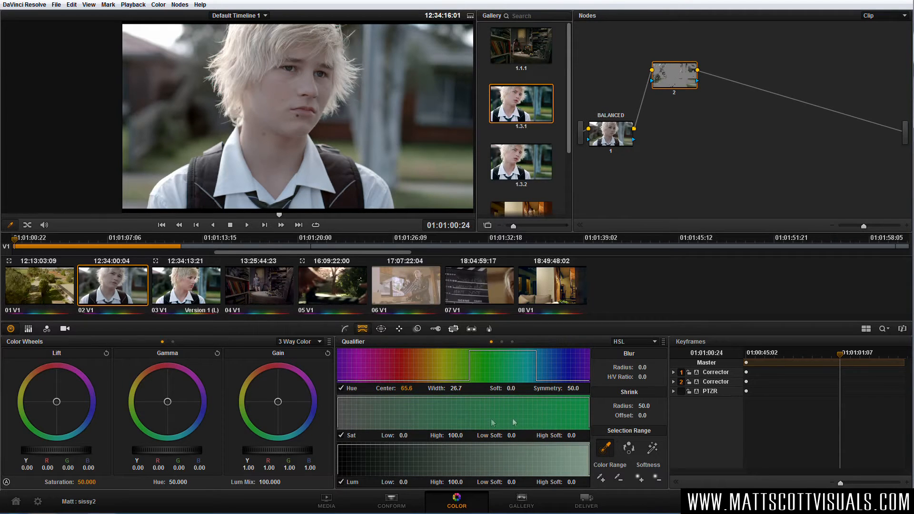
left_click_drag(404, 388, 378, 388)
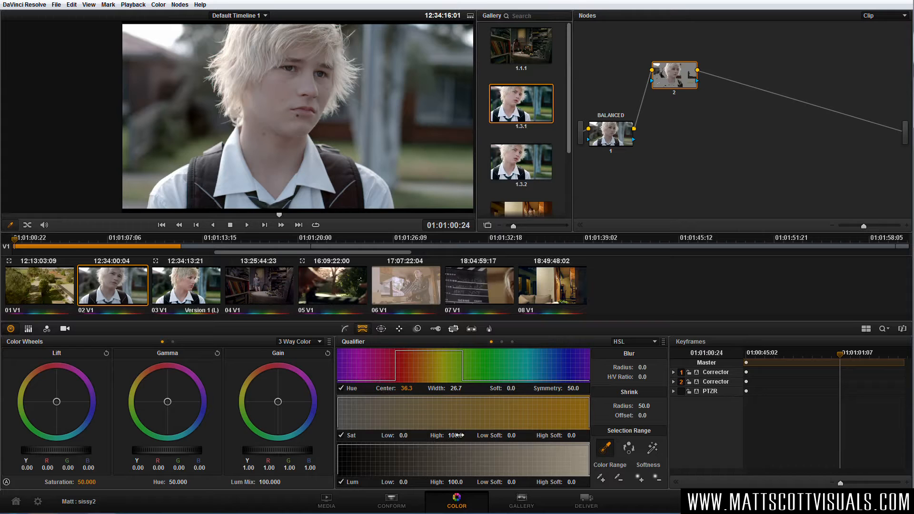
- Set node 2's qualifier Sat High to 26.8, Lum Low to 52.3 and Lum High to 64.0
left_click_drag(456, 435, 461, 435)
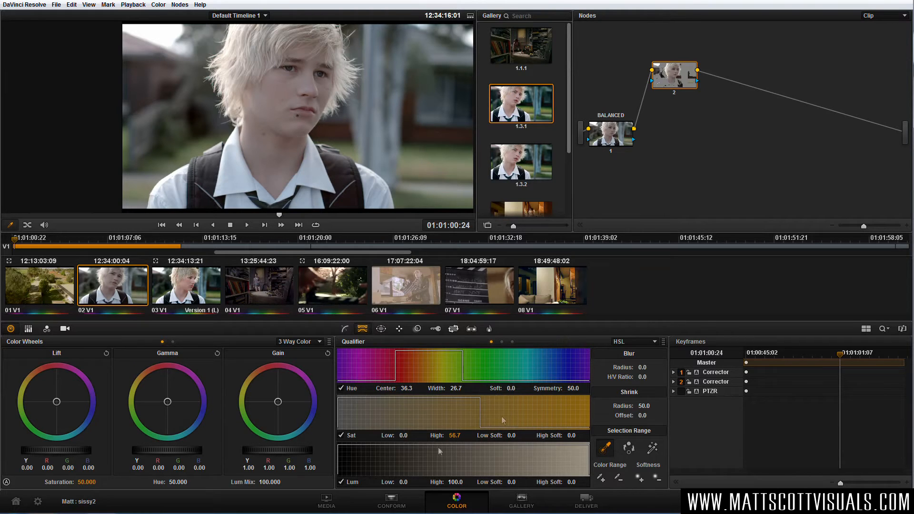
mouse_move(453, 435)
left_mouse_down()
mouse_move(440, 435)
mouse_move(464, 433)
left_mouse_up()
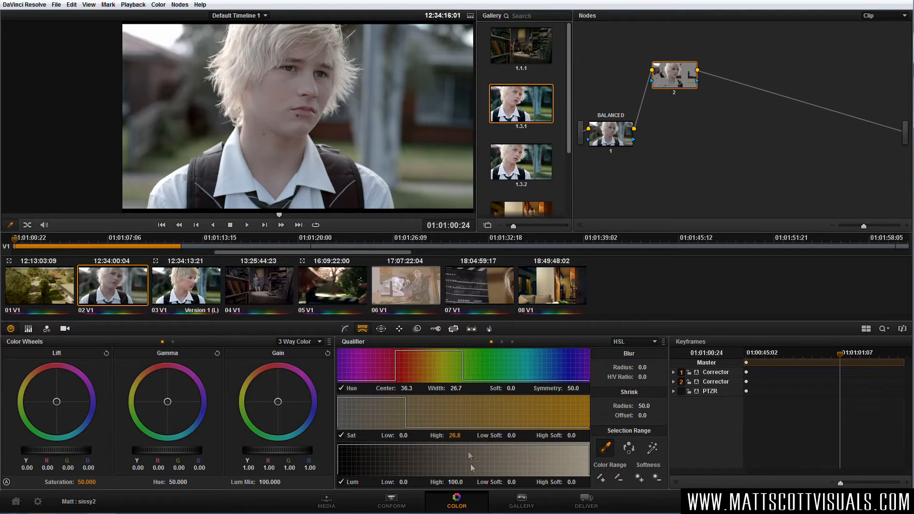
left_click_drag(403, 481, 486, 482)
left_click_drag(402, 483, 402, 482)
left_click_drag(459, 481, 461, 482)
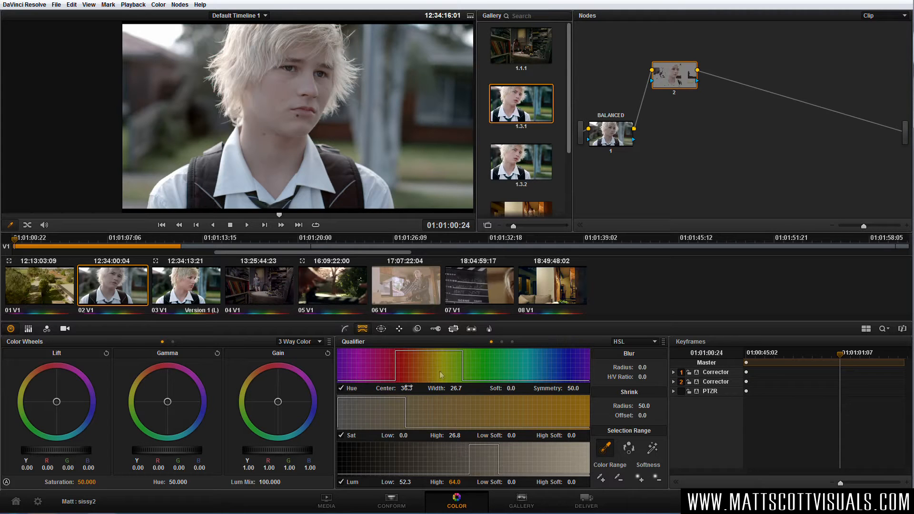
- Show the skin key as a highlight matte, raise Lum Low to 58.1 and check it full screen
left_click(653, 450)
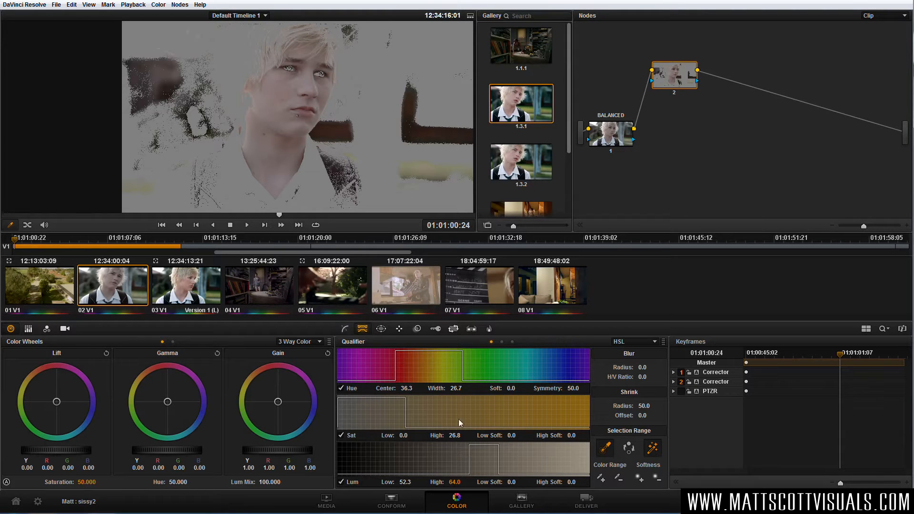
mouse_move(404, 482)
left_mouse_down()
mouse_move(433, 482)
mouse_move(414, 479)
left_mouse_up()
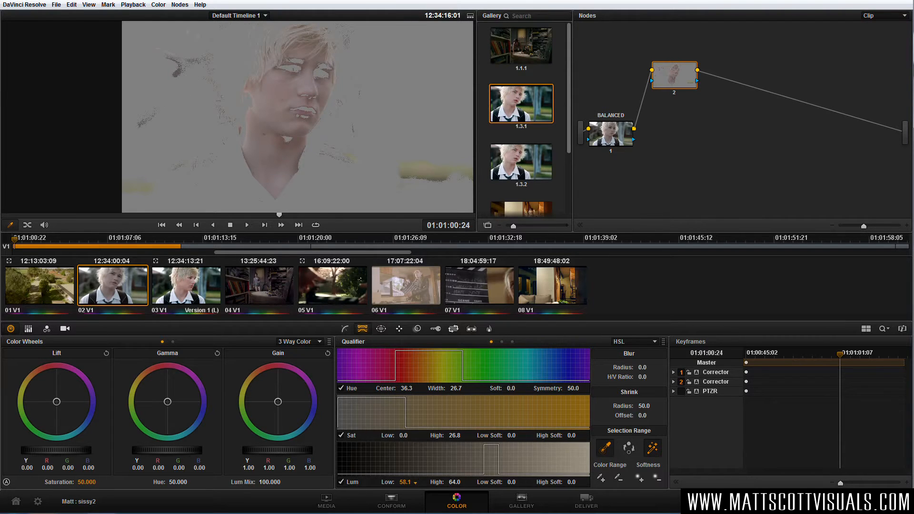
key("ctrl+f")
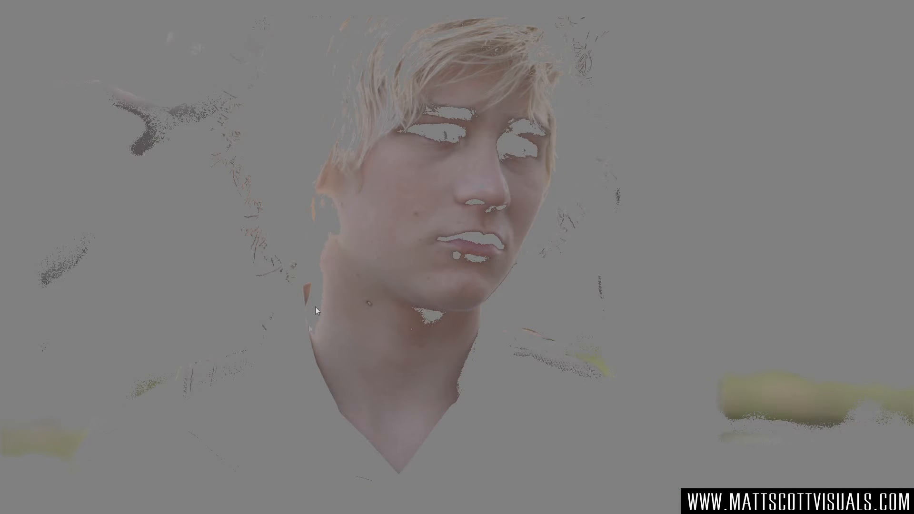
key("ctrl+f")
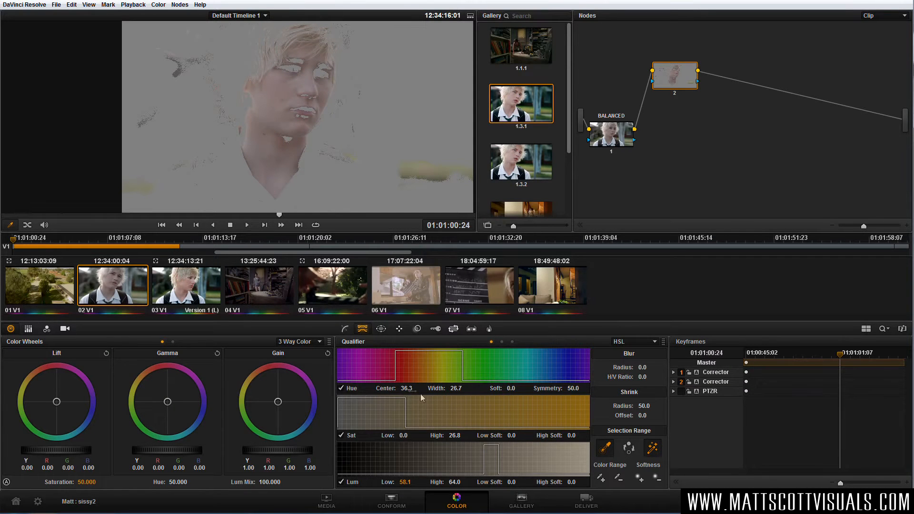
- Refine the skin key's hue to width 22.3 and centre 30.3
left_click_drag(458, 389, 445, 388)
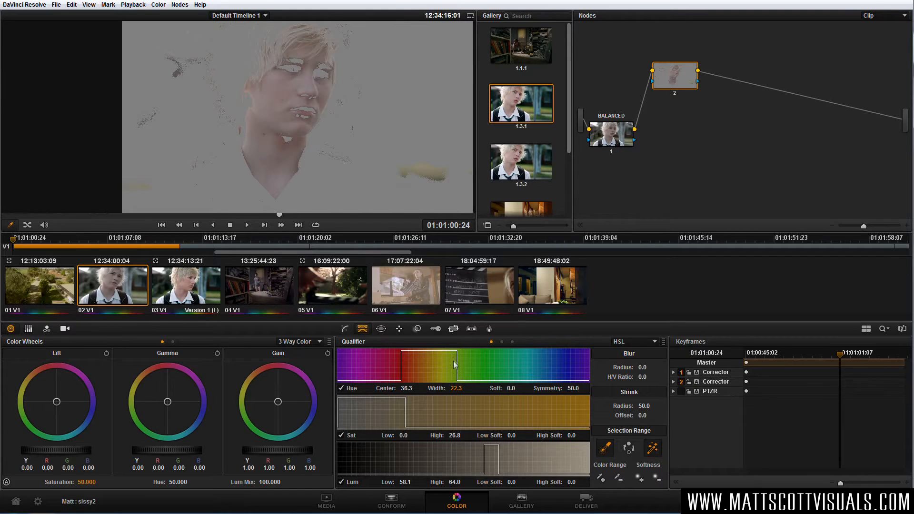
left_click_drag(405, 389, 393, 389)
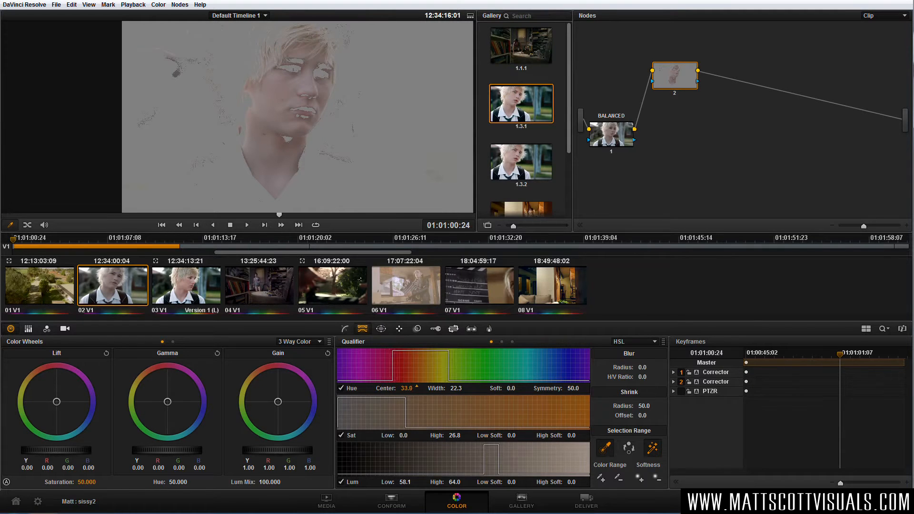
left_click_drag(406, 388, 399, 388)
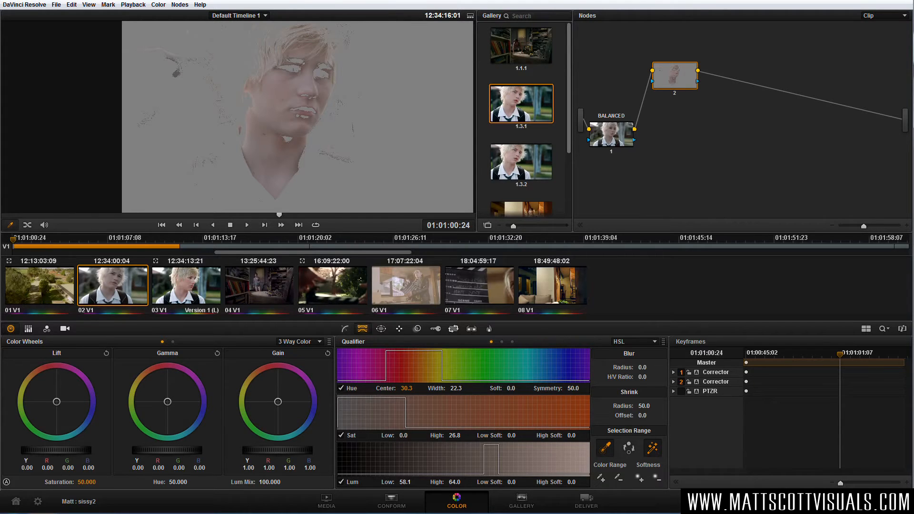
- Adjust Lum High and its soft edge, then blur the skin matte with radius 55.8
scroll(298, 80, "up", 3)
left_click_drag(297, 80, 319, 142)
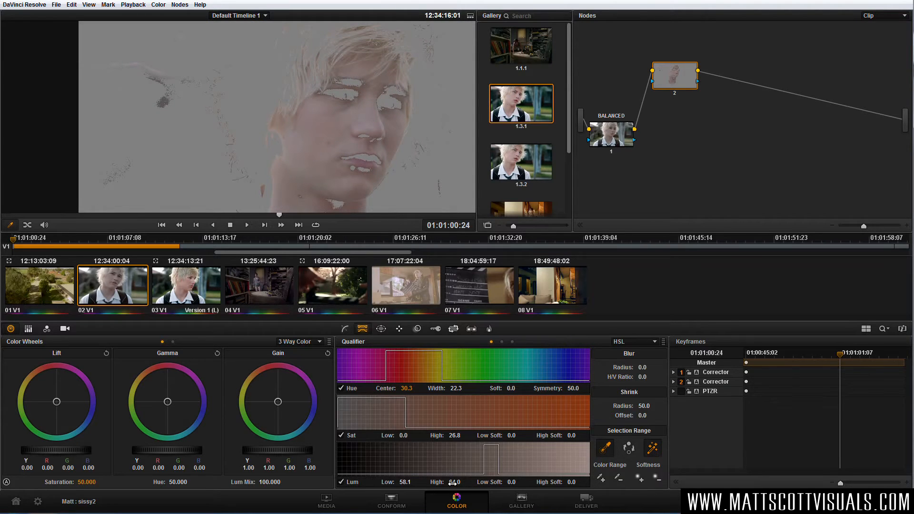
mouse_move(451, 483)
left_mouse_down()
mouse_move(440, 483)
mouse_move(458, 482)
left_mouse_up()
scroll(321, 119, "down", 2)
left_click_drag(321, 121, 322, 107)
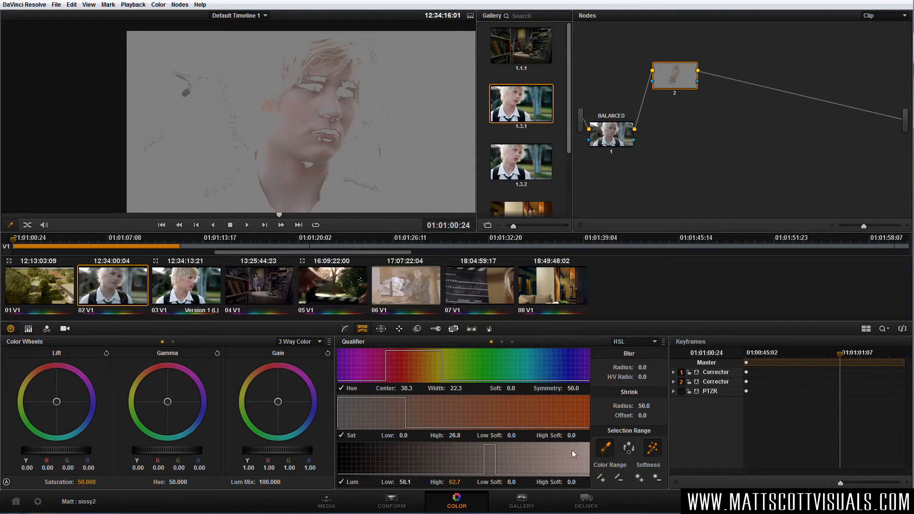
left_click_drag(571, 482, 579, 480)
left_click_drag(453, 482, 463, 482)
left_click_drag(629, 369, 654, 365)
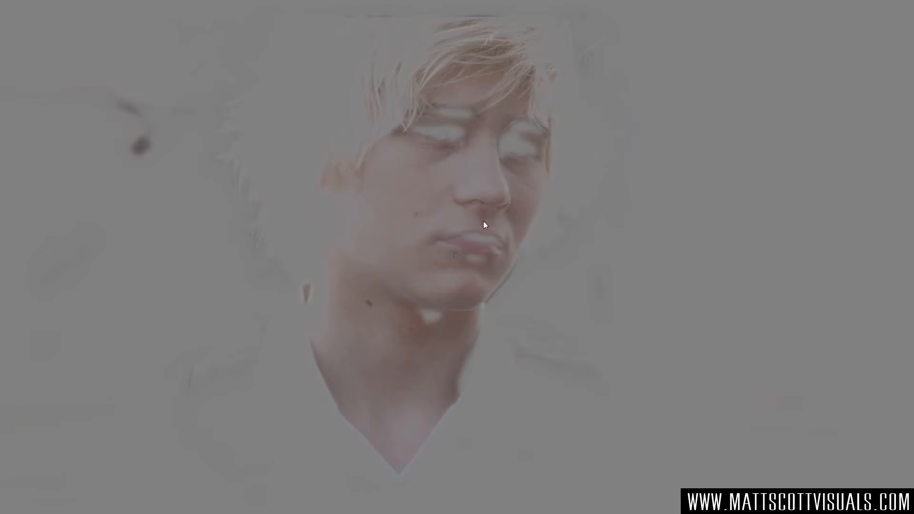
- Exit full screen, zoom onto the face and lower Lum Low to 54.3
key("Escape")
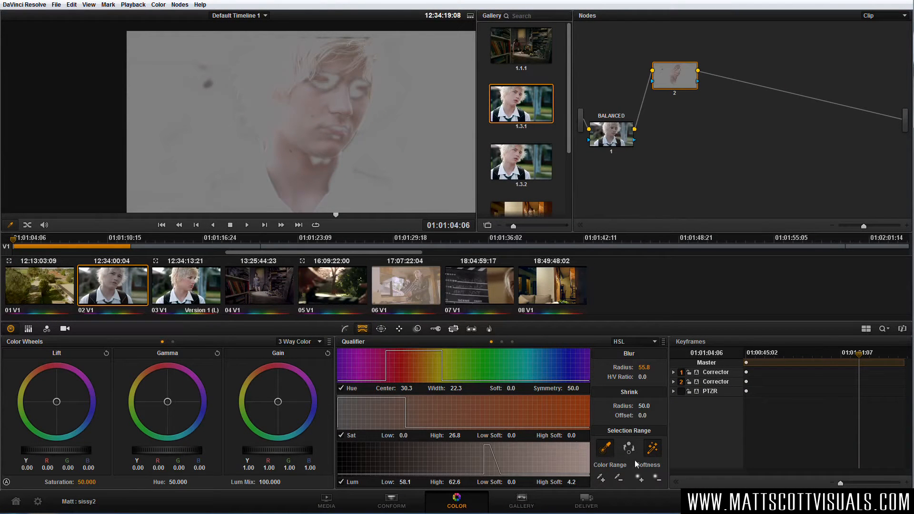
scroll(333, 94, "up", 1)
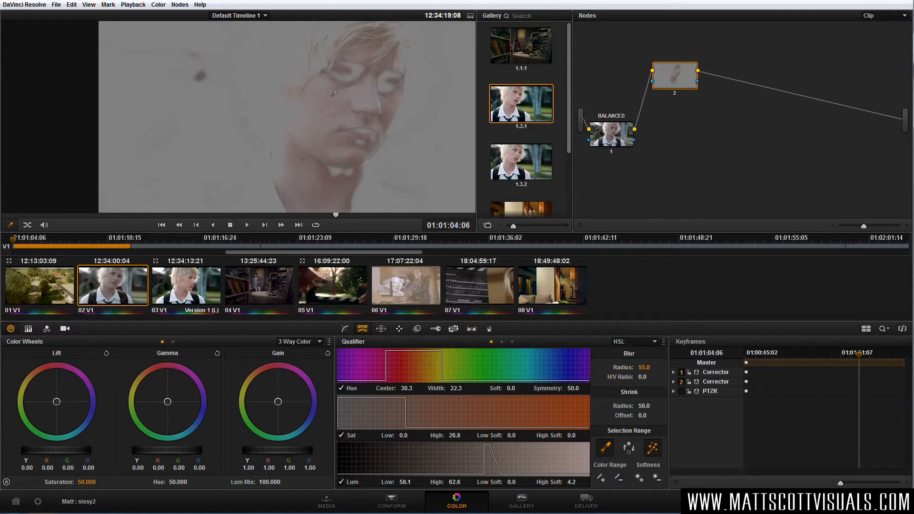
left_click_drag(365, 135, 341, 105)
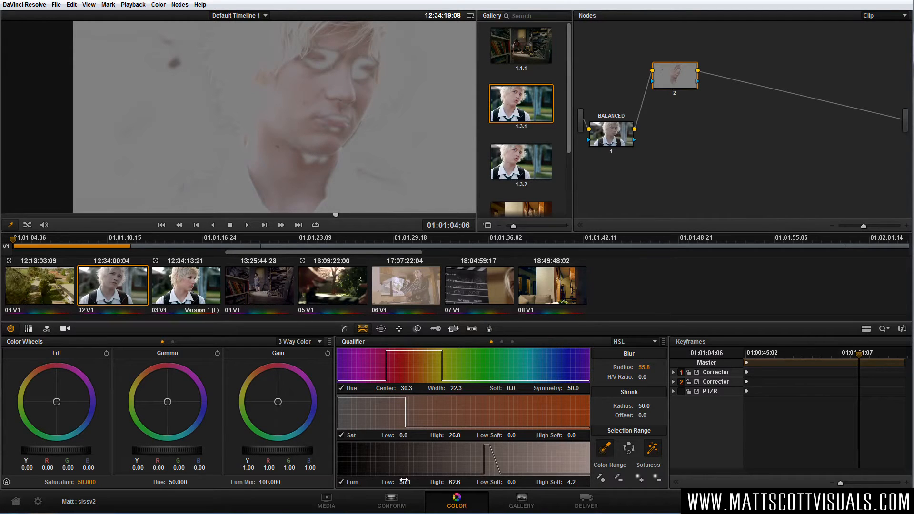
mouse_move(404, 481)
left_mouse_down()
mouse_move(397, 481)
mouse_move(415, 482)
left_mouse_up()
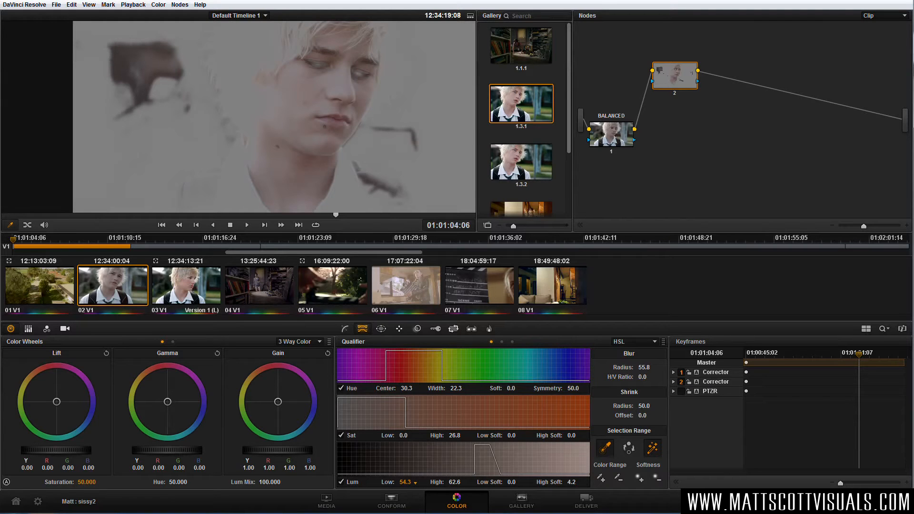
scroll(384, 144, "down", 2)
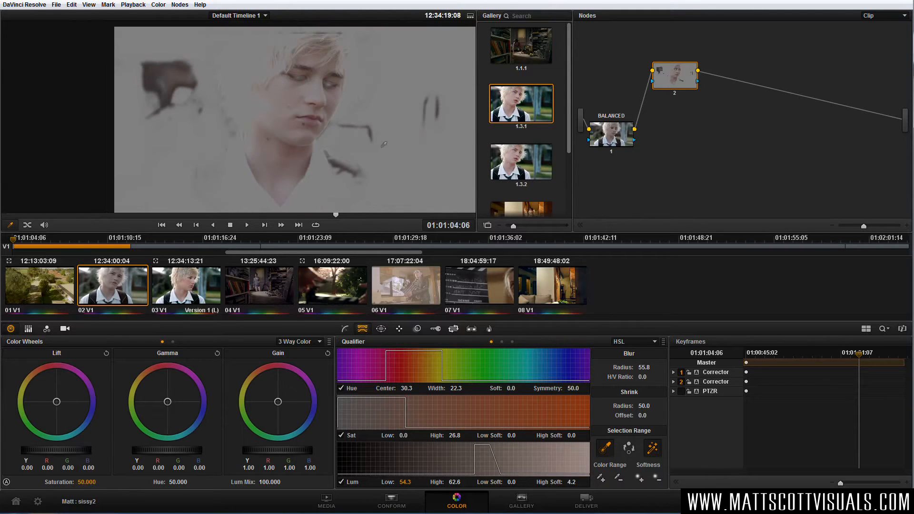
- Add a circle window, shape it into a tilted ellipse over the face (size 51.13, rotate 17.05), then switch it off
left_click(381, 329)
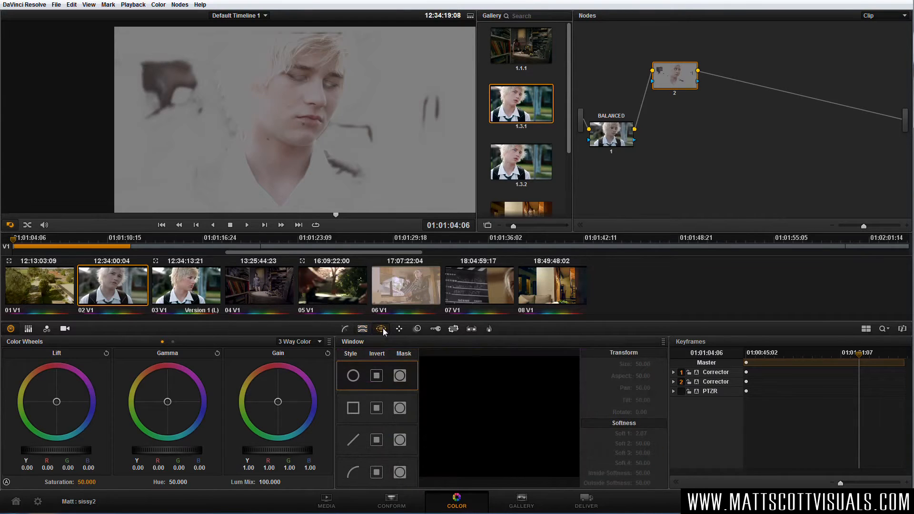
left_click(353, 375)
left_click_drag(319, 161, 332, 123)
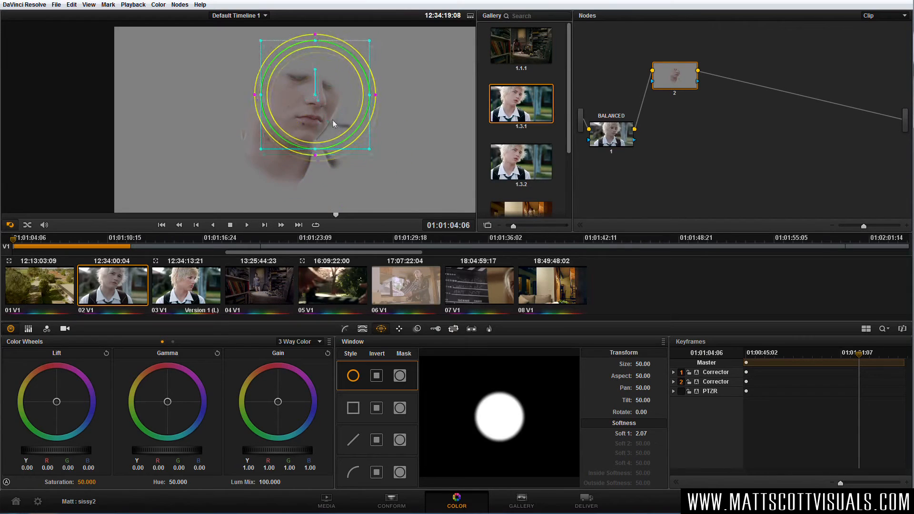
left_click_drag(297, 153, 297, 169)
left_click_drag(298, 64, 309, 64)
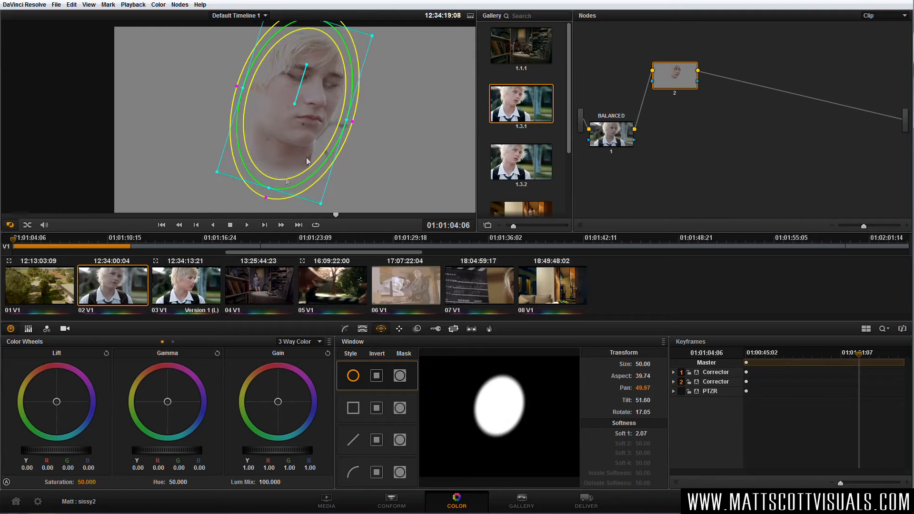
left_click_drag(346, 120, 352, 126)
left_click_drag(268, 195, 264, 204)
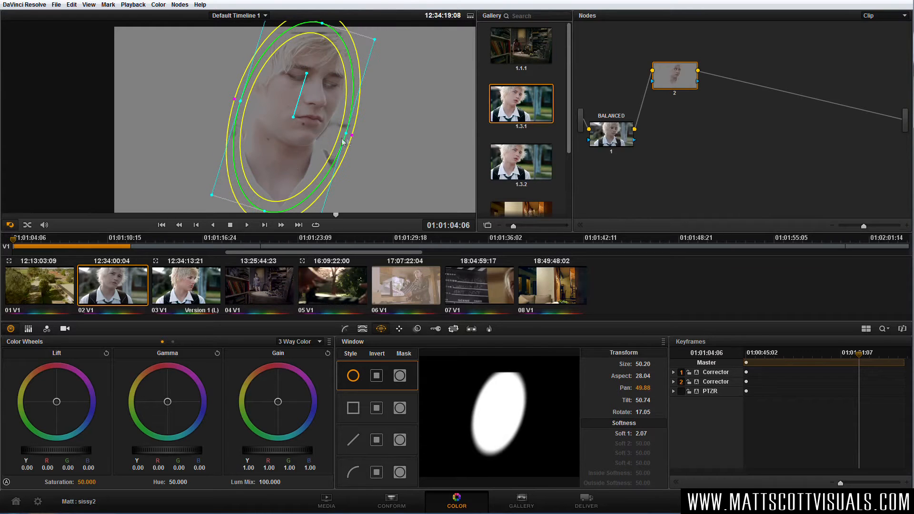
left_click_drag(347, 135, 315, 151)
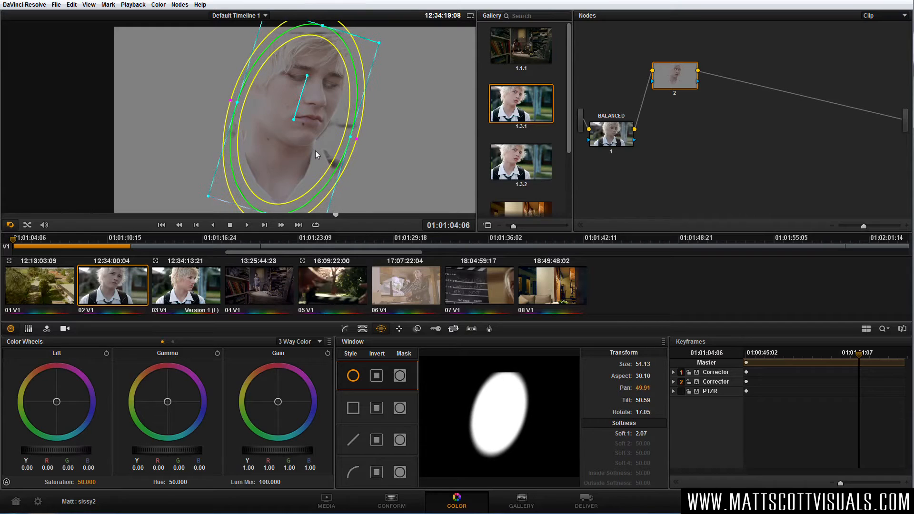
left_click(352, 377)
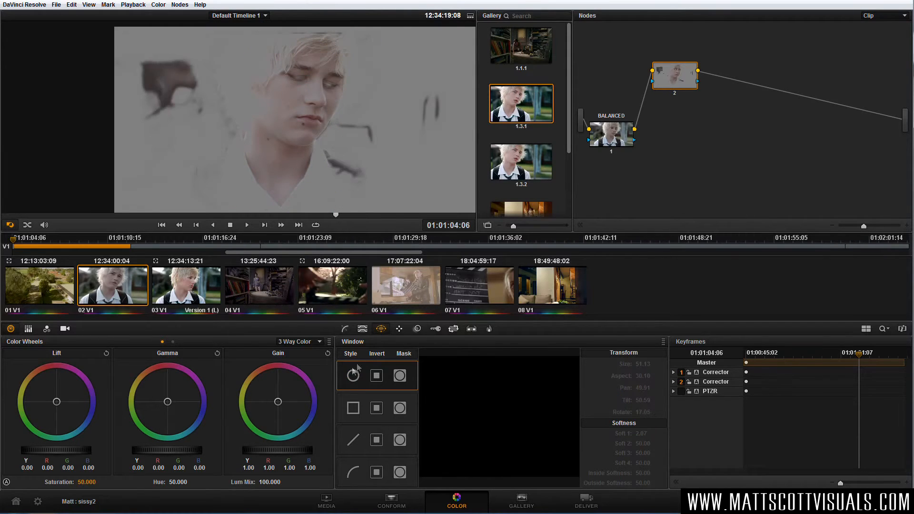
- Trace a freehand curve window around the boy's face, down the cheek and under the chin
left_click(354, 473)
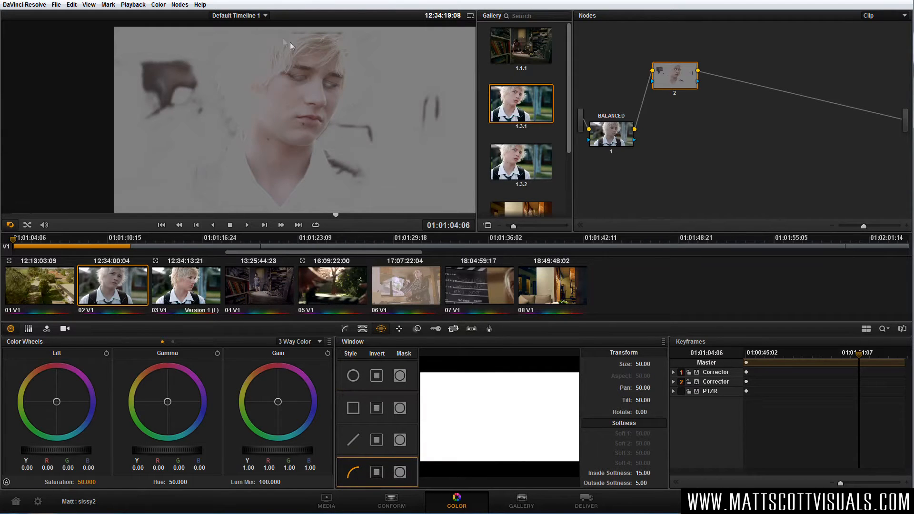
left_click(238, 155)
left_click(280, 208)
left_click(314, 167)
left_click(325, 134)
left_click(296, 36)
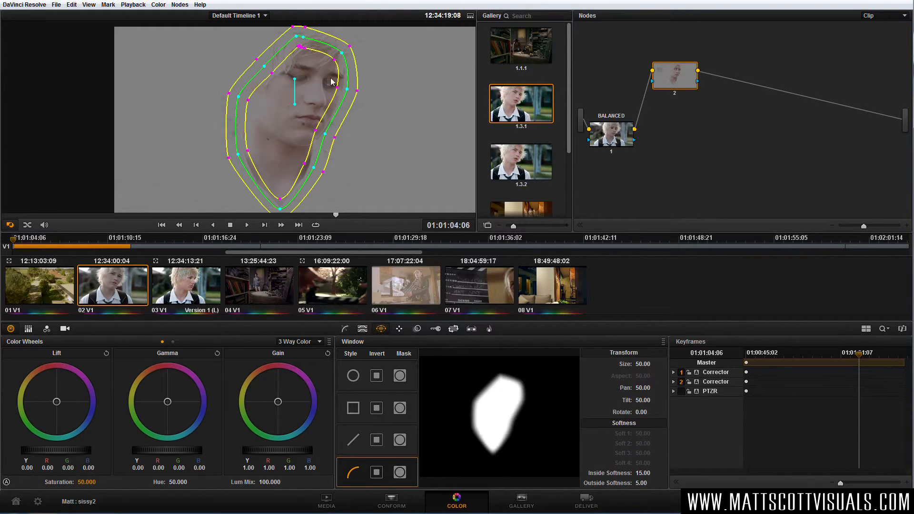
- Shape the curve's softness edges to inside 15 and outside 5 around cheek and chin
left_click_drag(336, 88, 343, 89)
left_click_drag(316, 135, 352, 190)
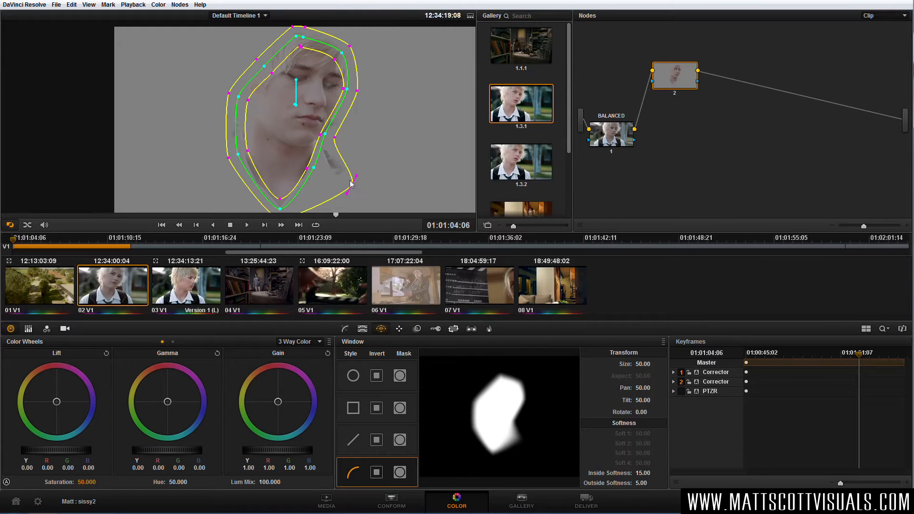
left_click_drag(351, 185, 355, 98)
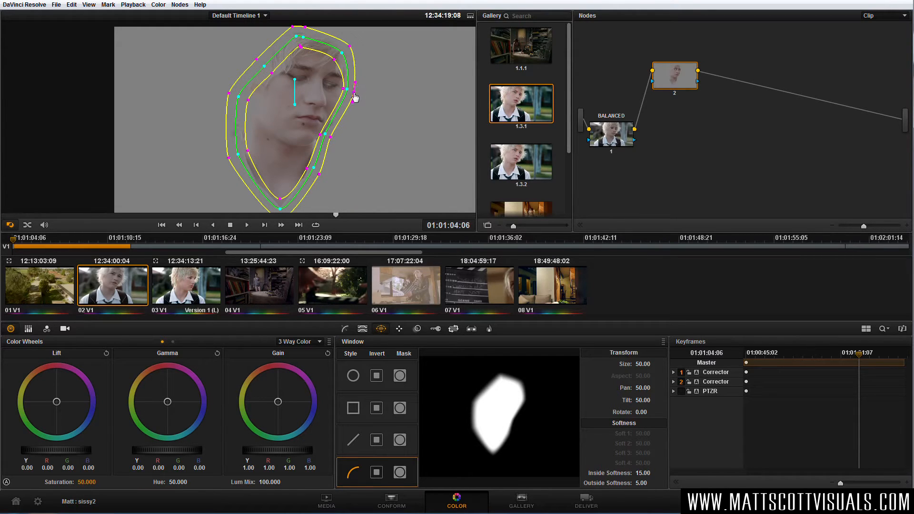
left_click_drag(349, 47, 304, 43)
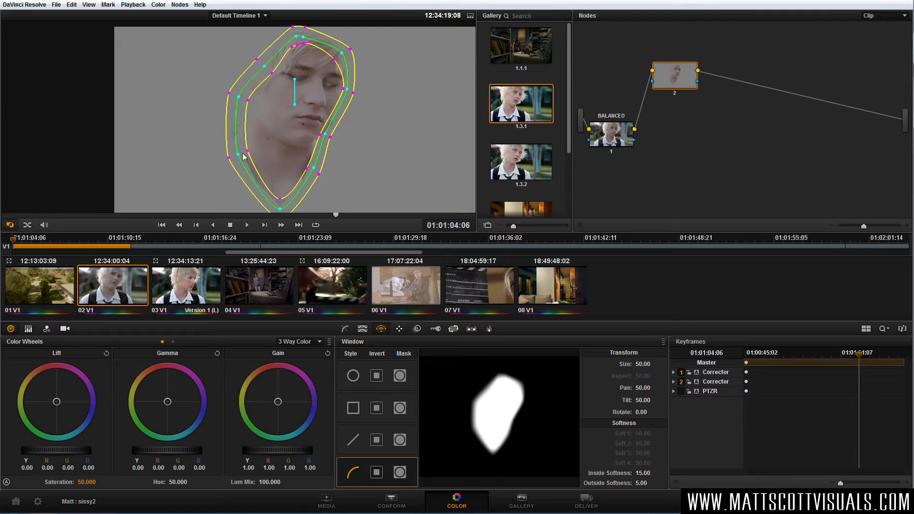
- Nudge the upper-left and lower-left curve points so the window fits the jaw
mouse_move(238, 154)
left_mouse_down()
mouse_move(229, 161)
mouse_move(233, 152)
left_mouse_up()
left_click(261, 65)
left_click_drag(261, 65, 259, 62)
left_click(235, 154)
left_click_drag(235, 153, 232, 156)
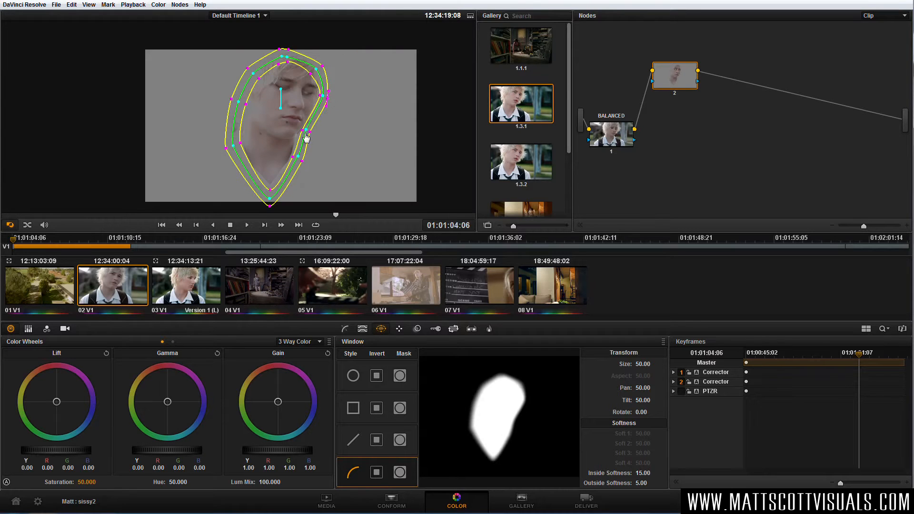
scroll(305, 134, "up", 2)
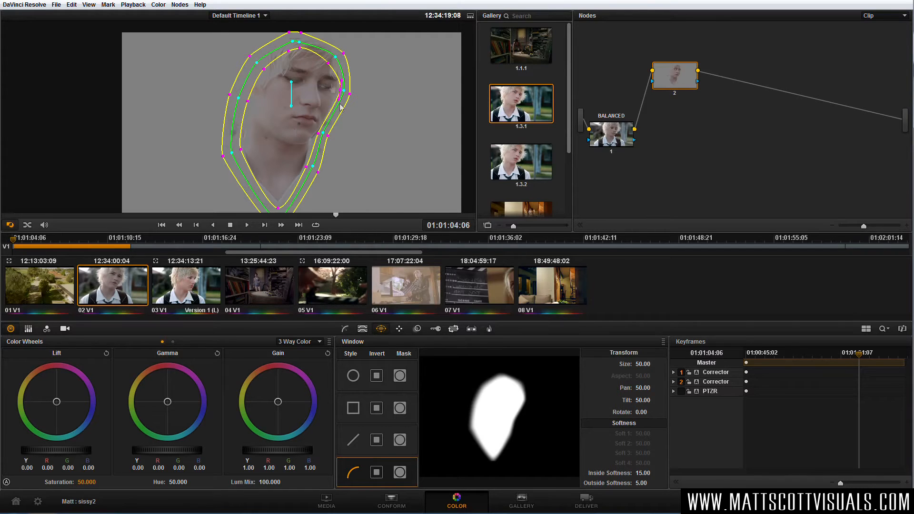
- Track node 2's face window forward through clip 02 with Zoom tracking unchecked
left_click(335, 56)
left_click(400, 331)
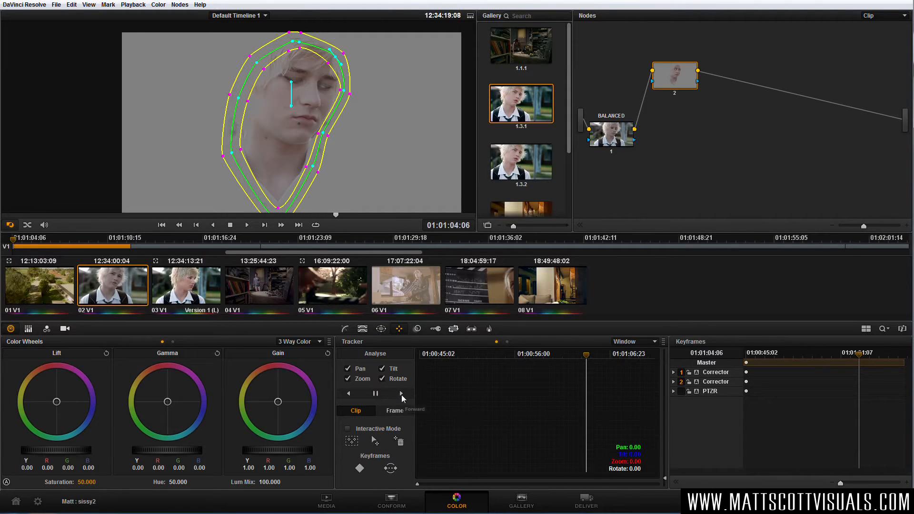
left_click(264, 70)
left_click(348, 378)
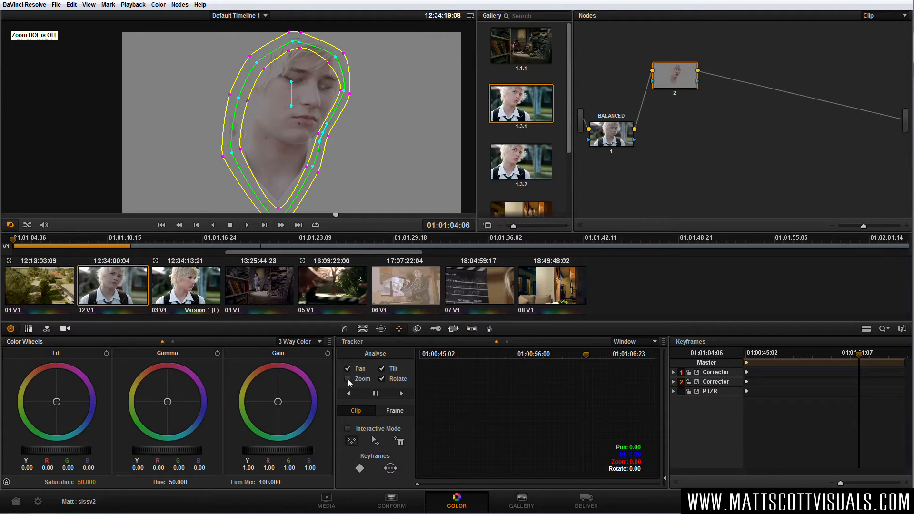
left_click(402, 393)
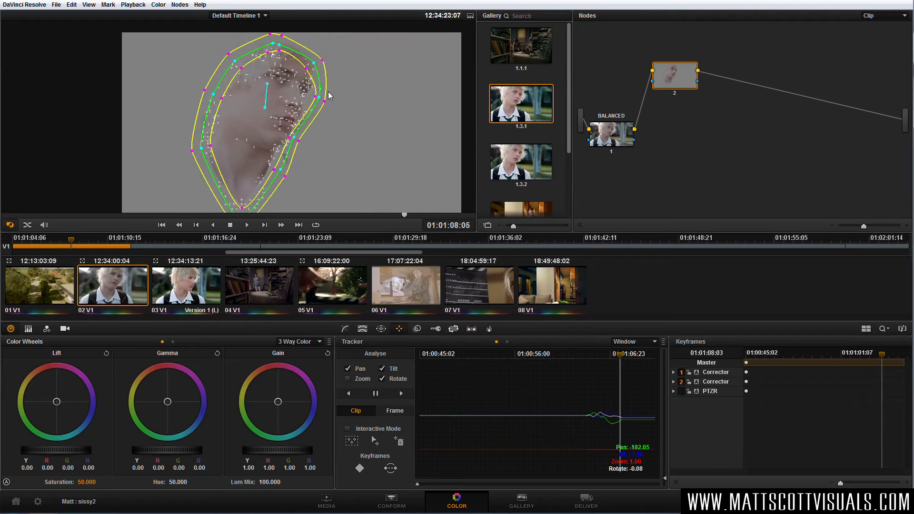
- Track the face window in reverse and scrub the shot to check the track
left_click_drag(640, 356, 587, 360)
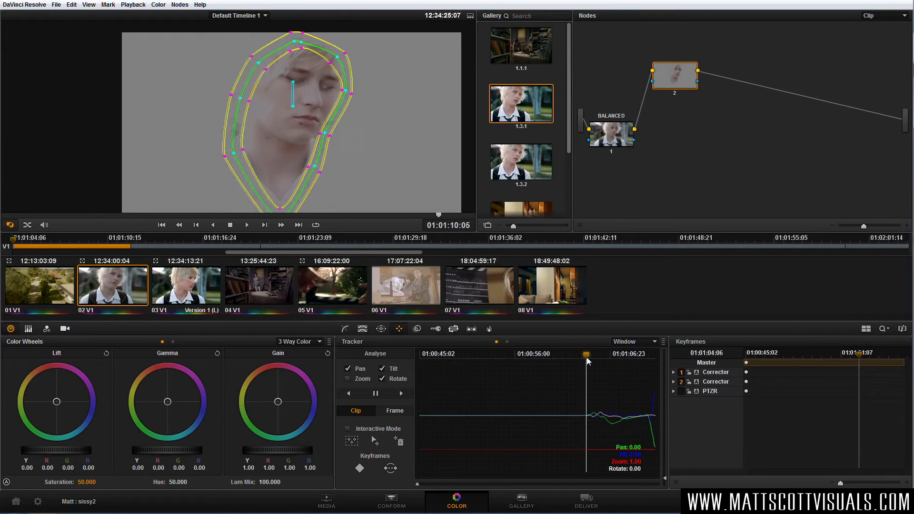
left_click(349, 393)
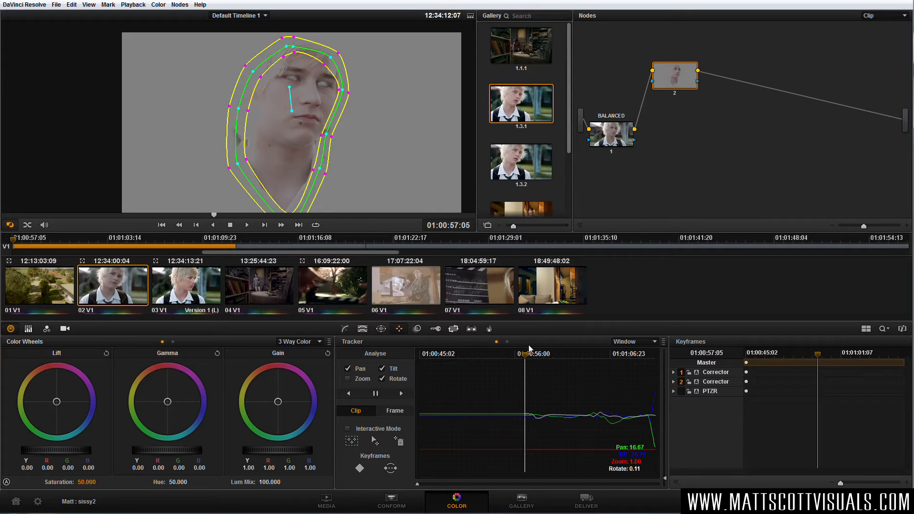
left_click_drag(543, 357, 595, 361)
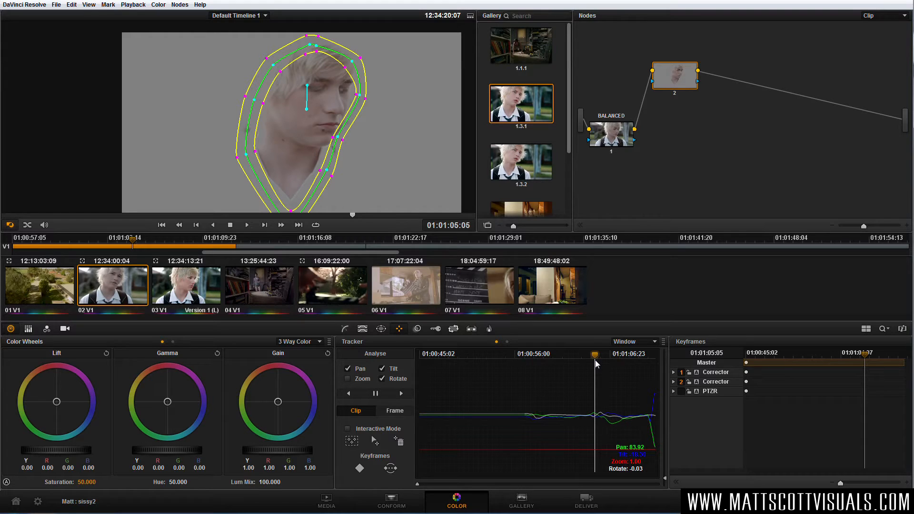
- Keyframe Corrector 2's window shape at 01:01:04:11 and enlarge the Keyframes panel
left_click_drag(594, 360, 589, 364)
left_click_drag(678, 88, 677, 88)
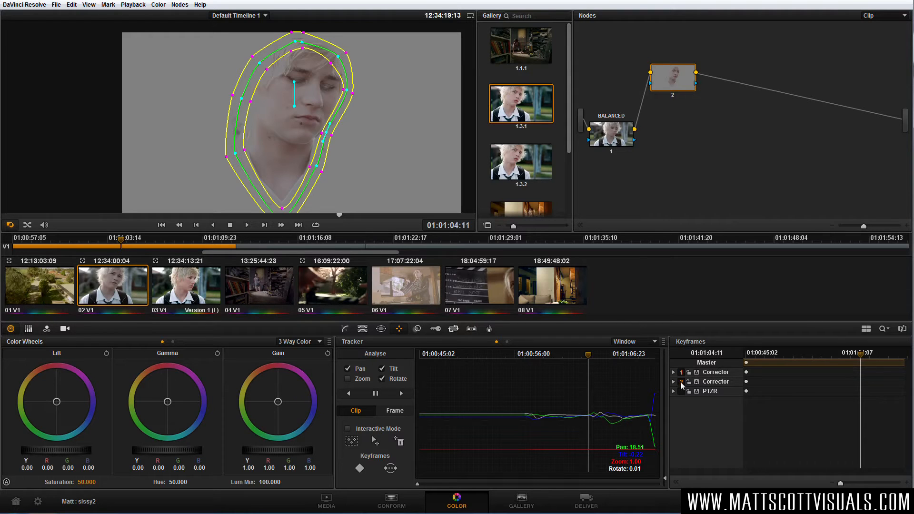
left_click(696, 381)
left_click_drag(328, 136, 329, 137)
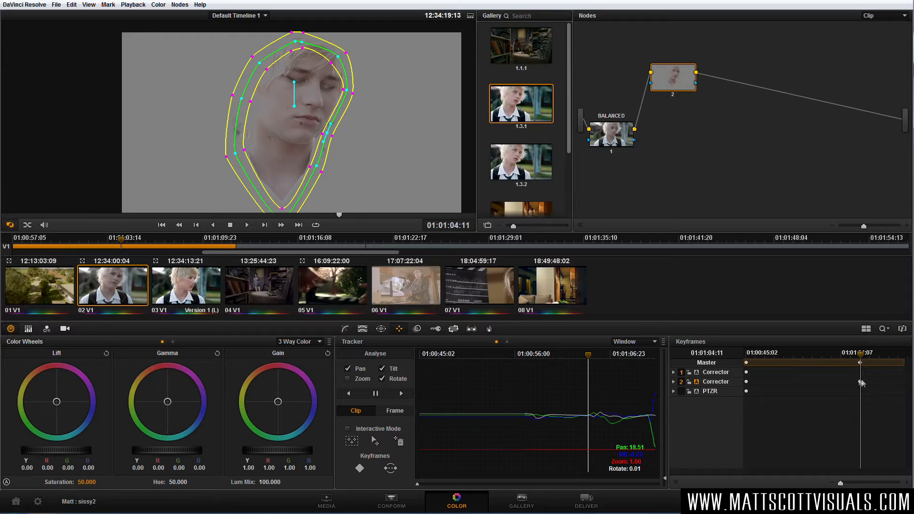
left_click(676, 481)
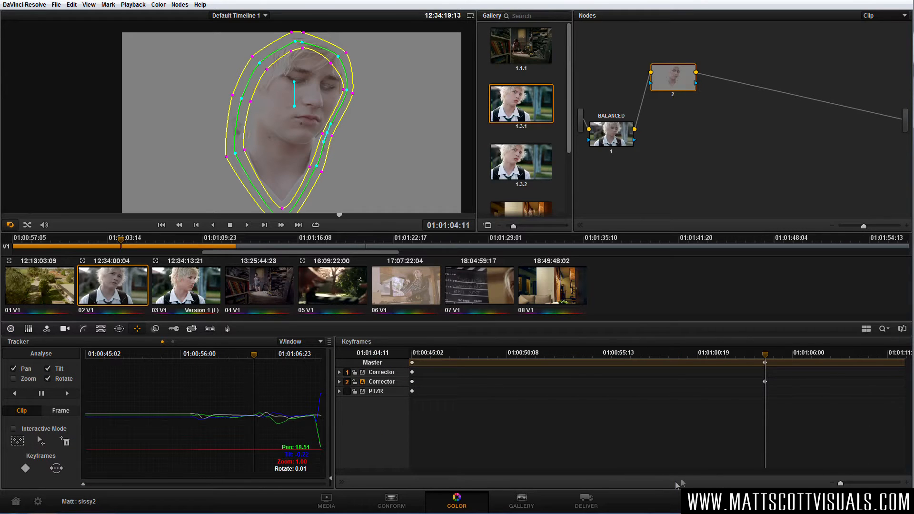
left_click_drag(839, 484, 841, 485)
- Refit the window's right, upper-right and lower-left points at frame 01:01:05:02
left_click_drag(773, 473, 847, 468)
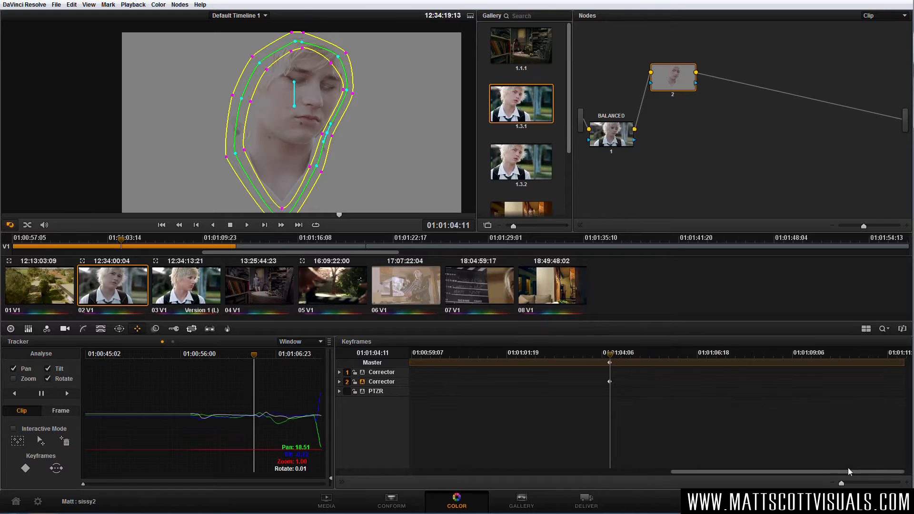
left_click_drag(614, 355, 637, 356)
left_click_drag(338, 137, 345, 137)
left_click_drag(361, 95, 357, 63)
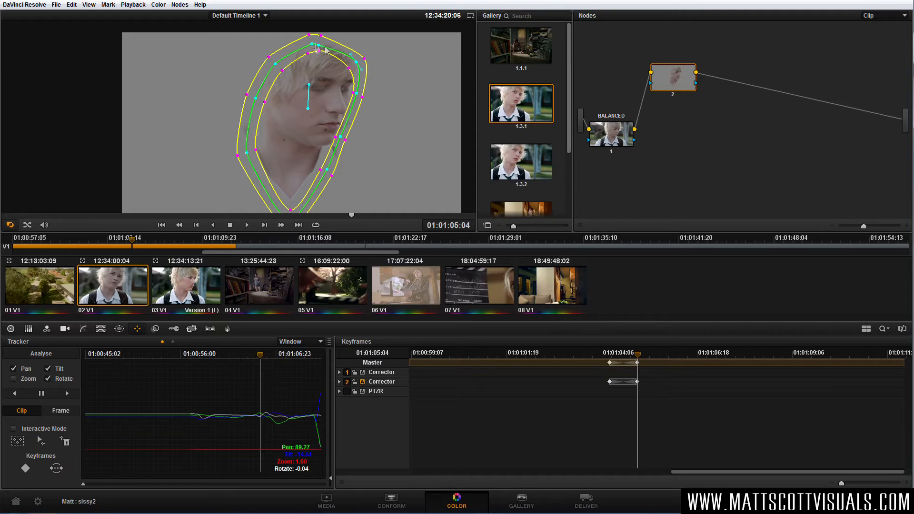
mouse_move(256, 153)
left_mouse_down()
mouse_move(243, 156)
mouse_move(246, 146)
left_mouse_up()
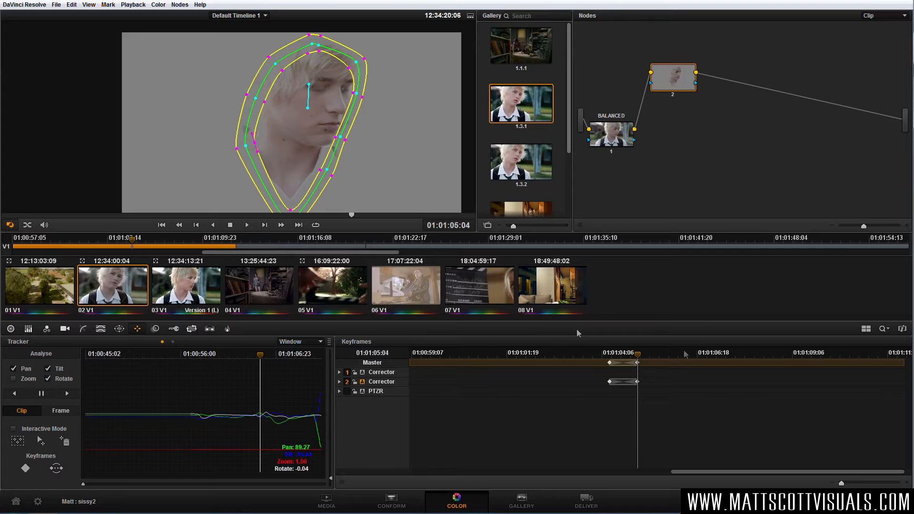
- At 01:01:04:13, move the right-side window point up the cheek and bend that edge inward
mouse_move(640, 362)
left_mouse_down()
mouse_move(614, 358)
mouse_move(626, 357)
left_mouse_up()
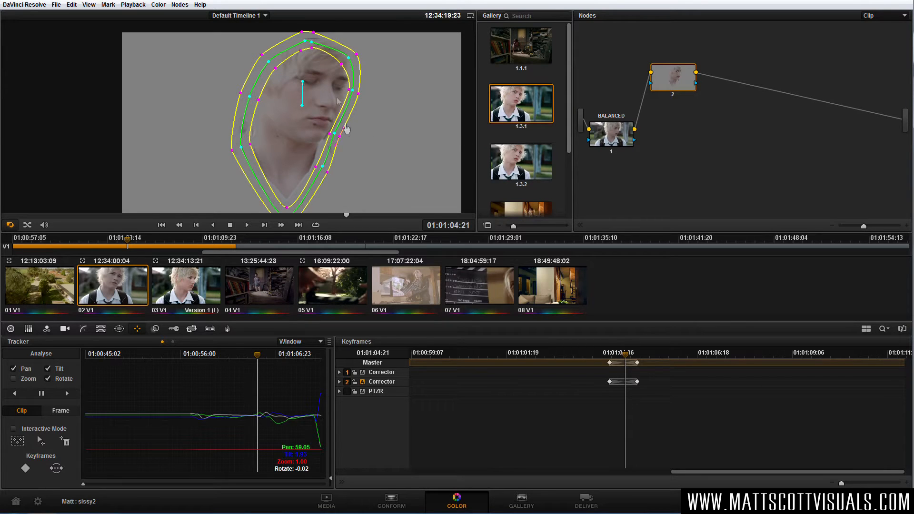
left_click(335, 134)
left_click_drag(336, 138, 357, 95)
left_click_drag(337, 136, 333, 132)
- Refit the eye-side, cheek and lower-right window points at frame 01:01:05:13
left_click_drag(626, 353, 667, 359)
left_click_drag(329, 84, 342, 85)
left_click_drag(322, 128, 324, 124)
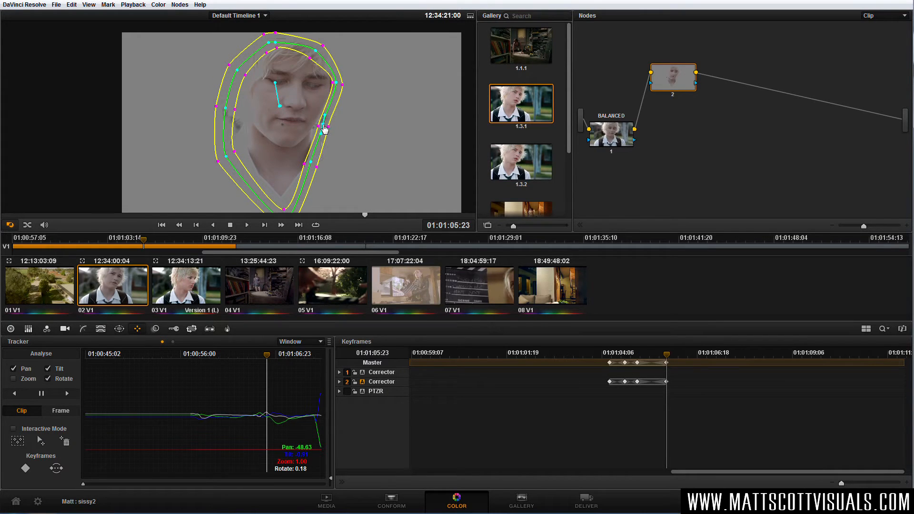
left_click_drag(311, 165, 317, 160)
left_click_drag(316, 51, 337, 84)
left_click_drag(342, 84, 338, 83)
left_click_drag(666, 354, 658, 354)
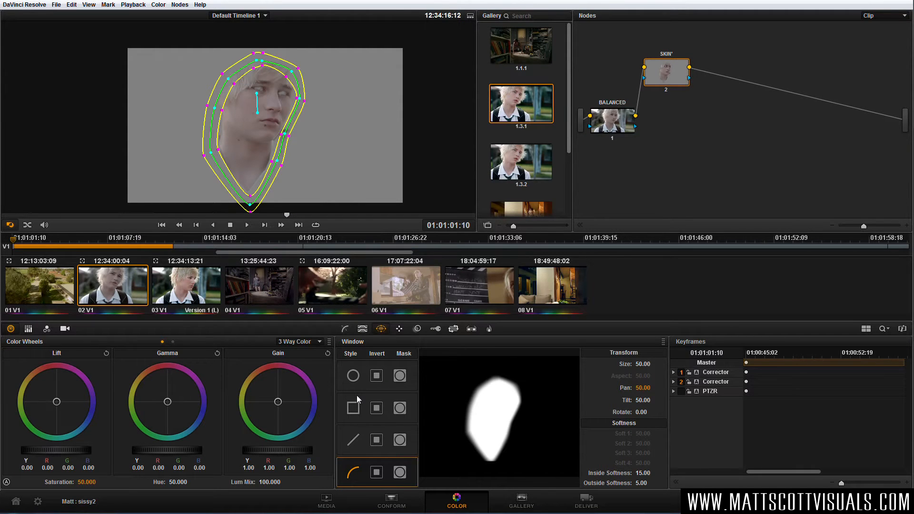
- Shift the gamma balance inside the SKIN' face window to tint the skin
left_click(293, 130)
mouse_move(675, 79)
left_mouse_down()
mouse_move(676, 89)
mouse_move(676, 77)
left_mouse_up()
left_click(285, 134)
left_click_drag(161, 400, 229, 389)
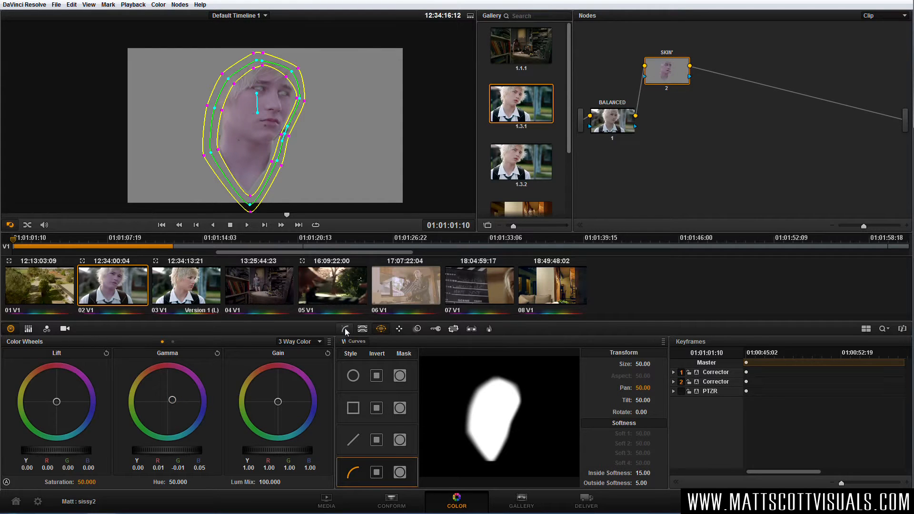
- Turn off highlight, set highlight to None, fine-tune gamma to R -0.02, G 0.01, B -0.02, and review
key("shift+h")
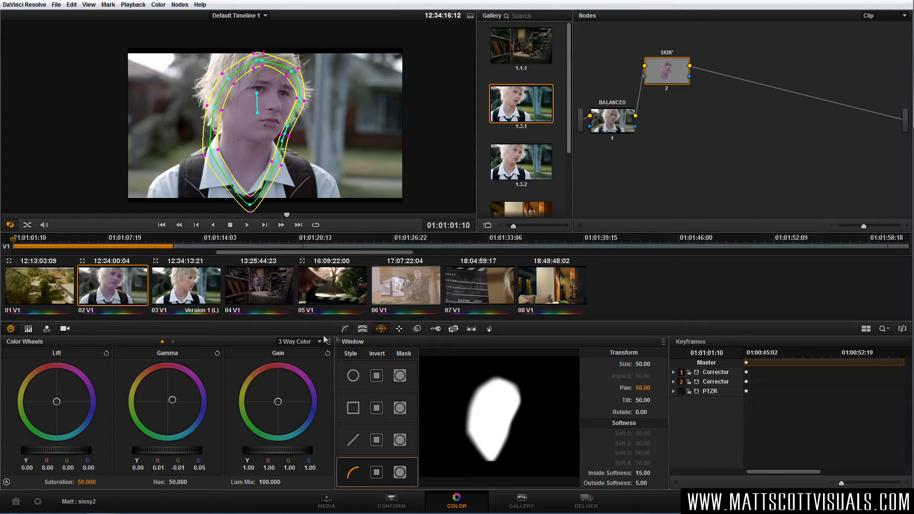
left_click(10, 225)
left_click(20, 238)
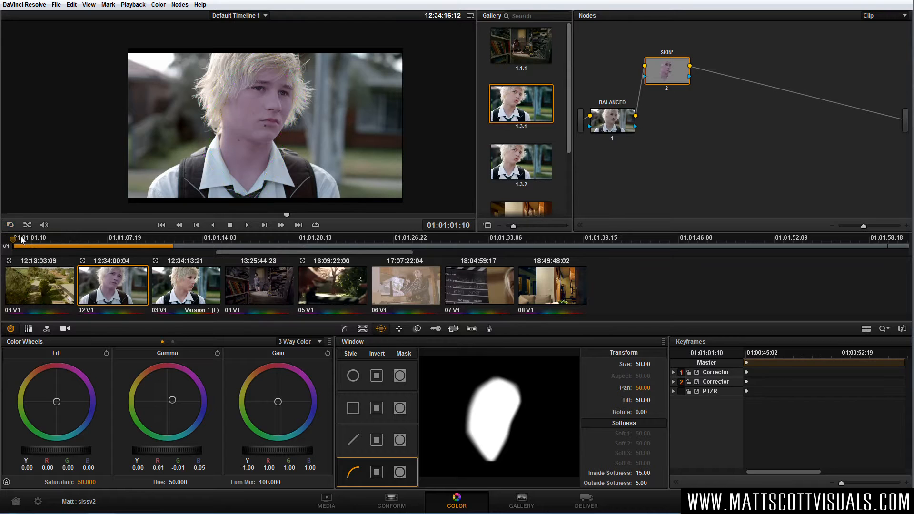
left_click_drag(109, 417, 101, 445)
mouse_move(298, 215)
left_mouse_down()
mouse_move(350, 219)
mouse_move(292, 215)
left_mouse_up()
left_click_drag(671, 80, 672, 82)
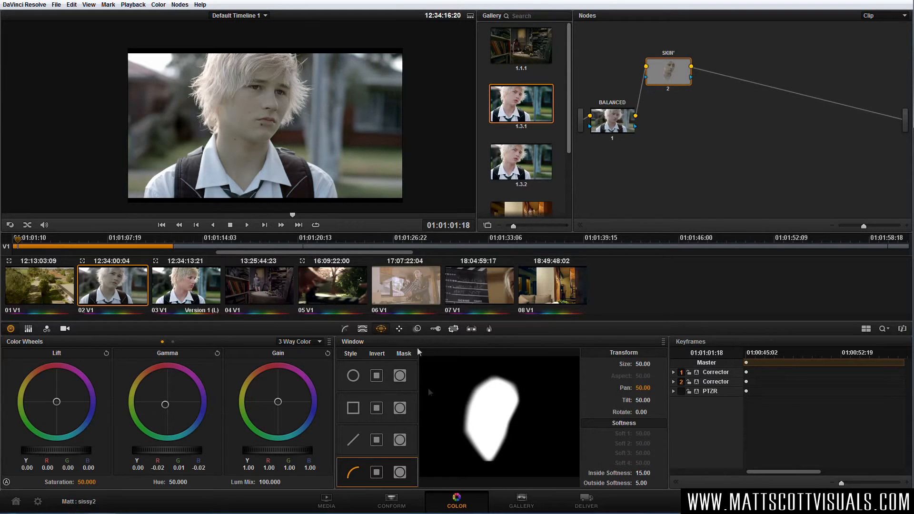
- Pull a lower-right window point up and left to refit the face
left_click(362, 328)
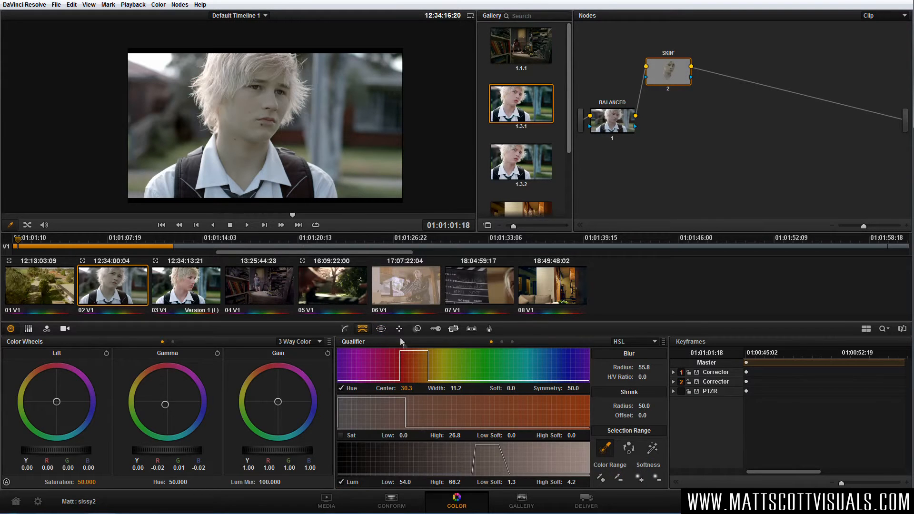
left_click(382, 328)
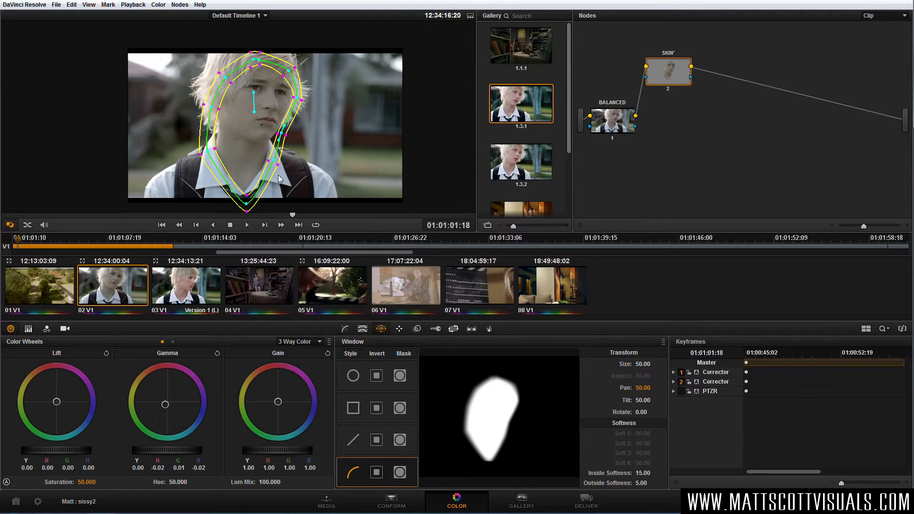
left_click_drag(278, 165, 272, 154)
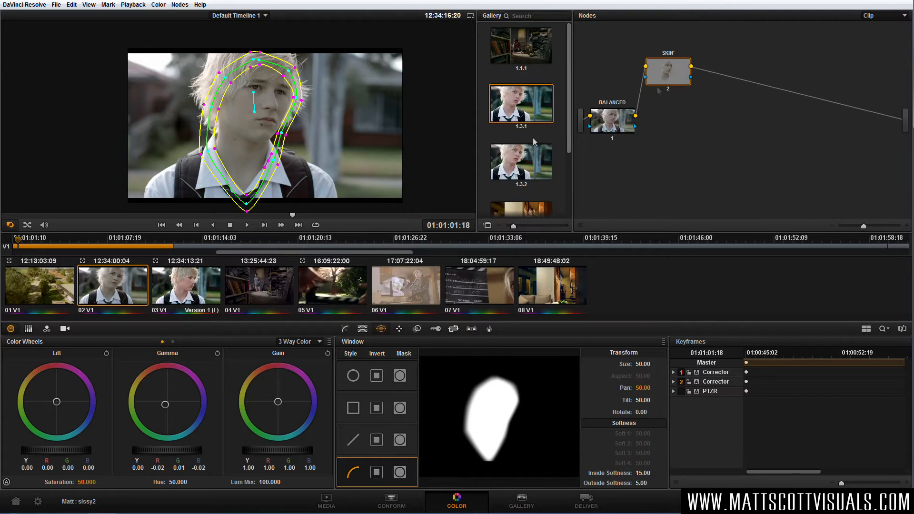
- Try warmer gamma shifts, reset gamma to neutral 0.00, and place SKIN' after BALANCED
left_click(345, 329)
left_click_drag(168, 402, 170, 403)
left_click_drag(209, 361, 174, 352)
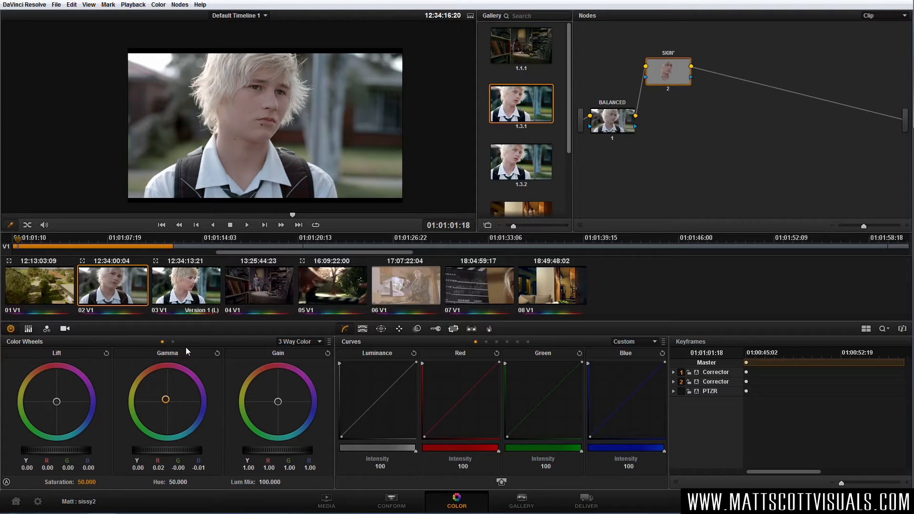
left_click_drag(167, 400, 166, 399)
left_click_drag(167, 398, 162, 395)
left_click(217, 353)
left_click_drag(679, 75, 676, 123)
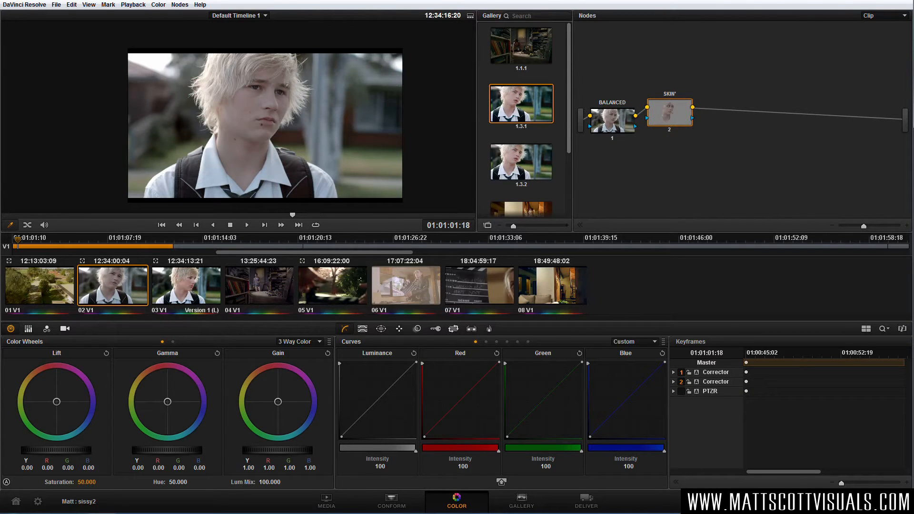
- Add serial node 3 after SKIN' with a flattened, slightly tilted oval window (size 11.60) over the eyes
key("alt+s")
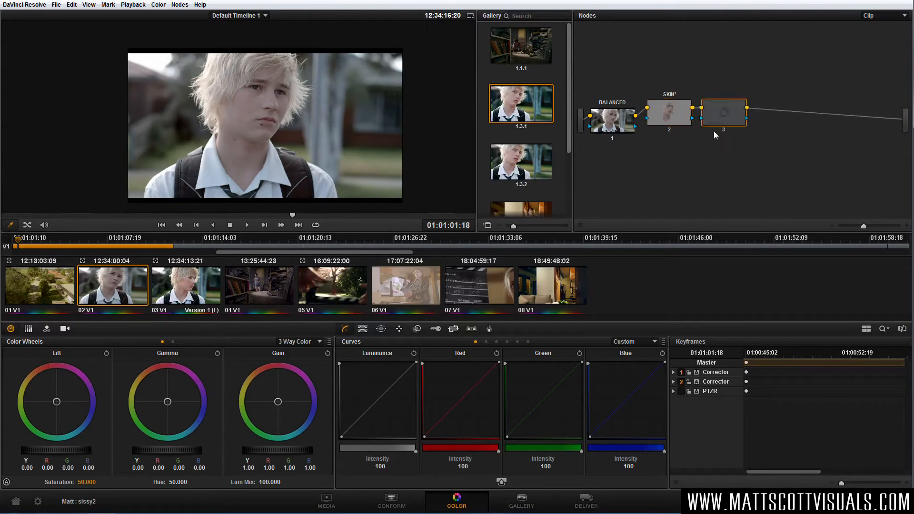
left_click_drag(728, 126, 739, 129)
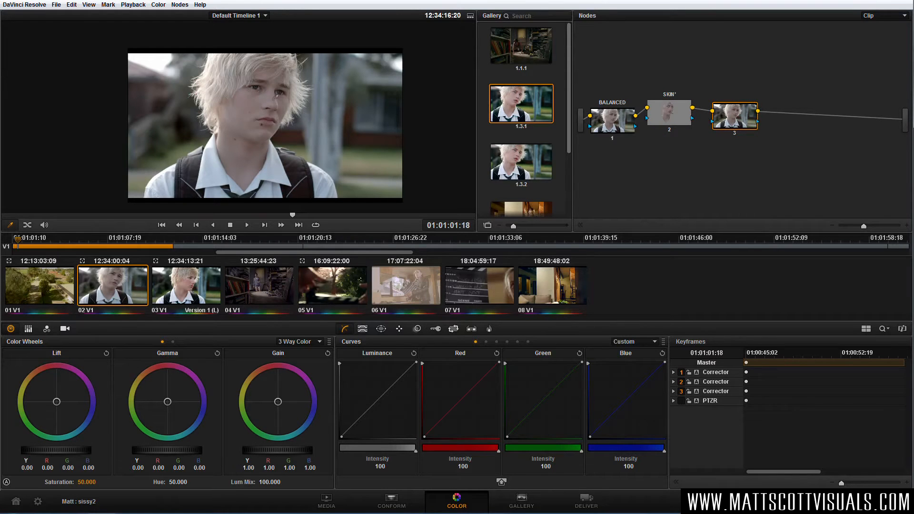
scroll(276, 98, "up", 3)
left_click(381, 329)
left_click(376, 373)
left_click_drag(265, 203, 269, 125)
left_click_drag(265, 91, 275, 95)
left_click_drag(177, 78, 214, 83)
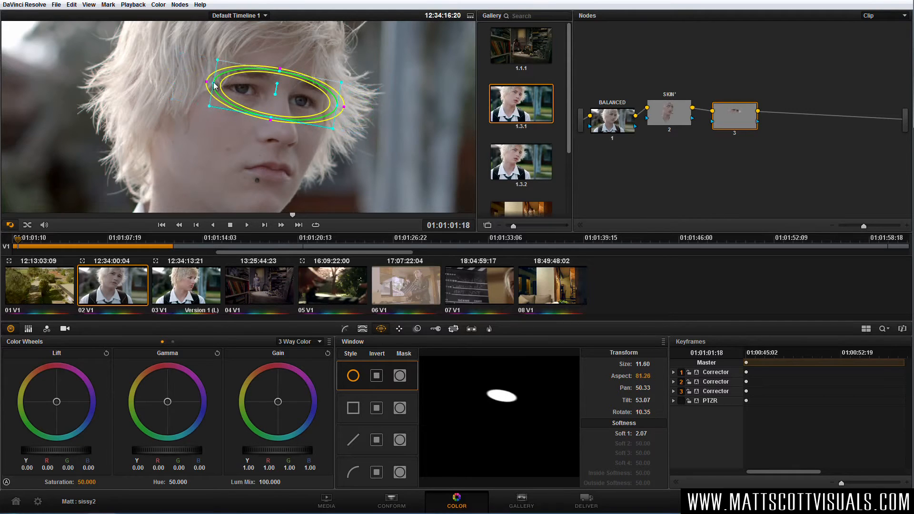
left_click(362, 328)
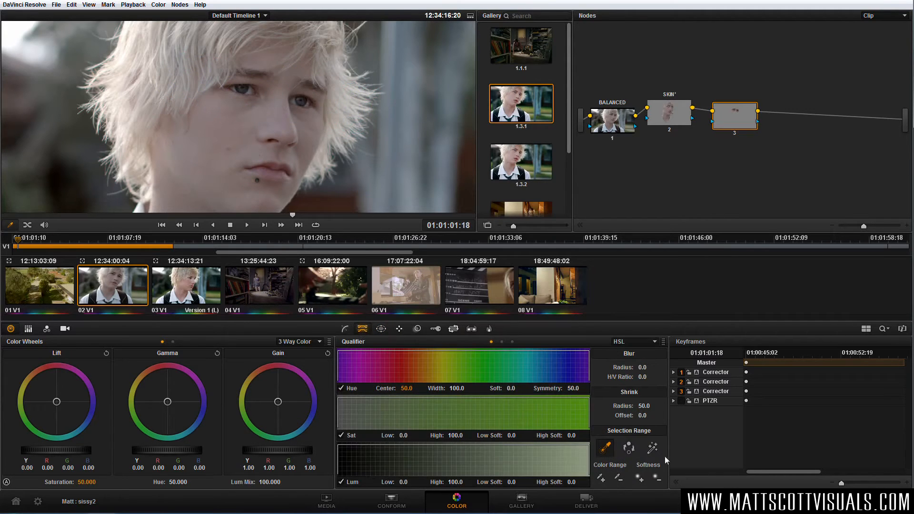
- Key the eyes by sampling their colour, widening Hue Width and setting Blur Radius 56.3
left_click(651, 448)
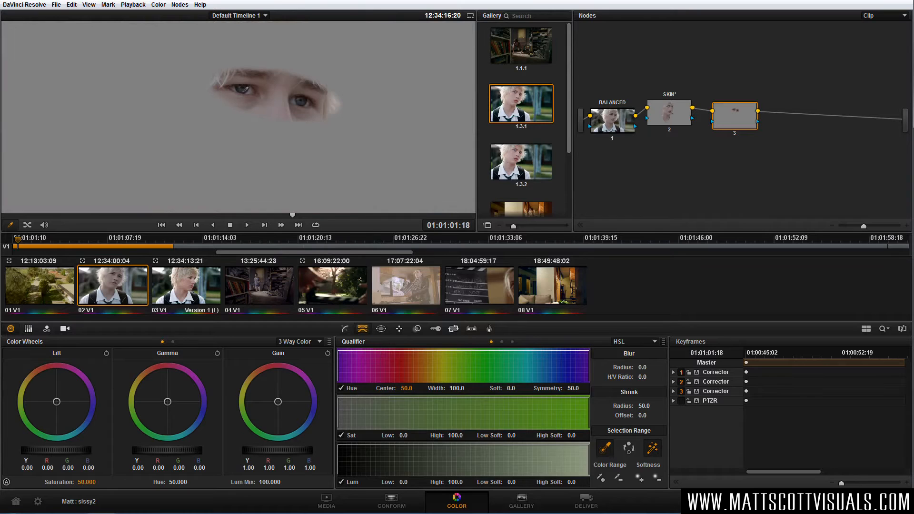
left_click_drag(243, 91, 245, 92)
left_click_drag(431, 388, 436, 436)
left_click_drag(642, 367, 655, 366)
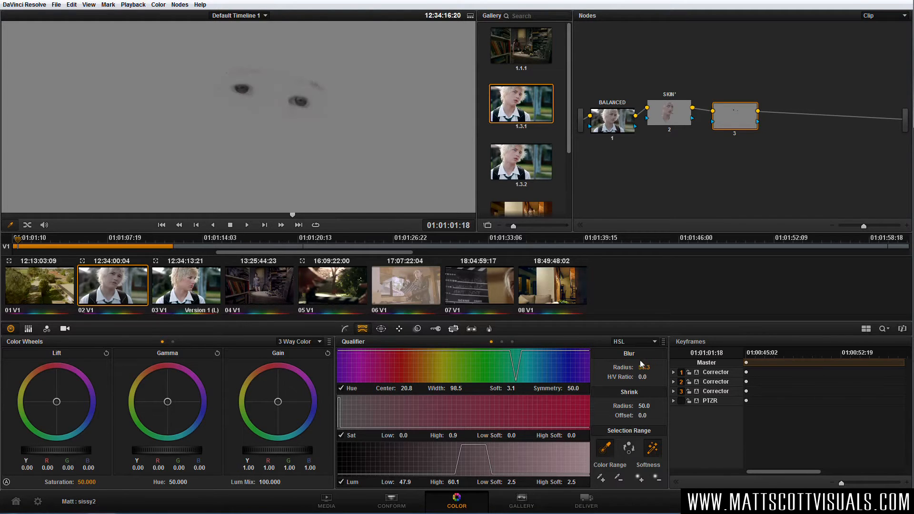
- Brighten the keyed eyes with gain 1.59 and a slight blue gamma shift
left_click(651, 448)
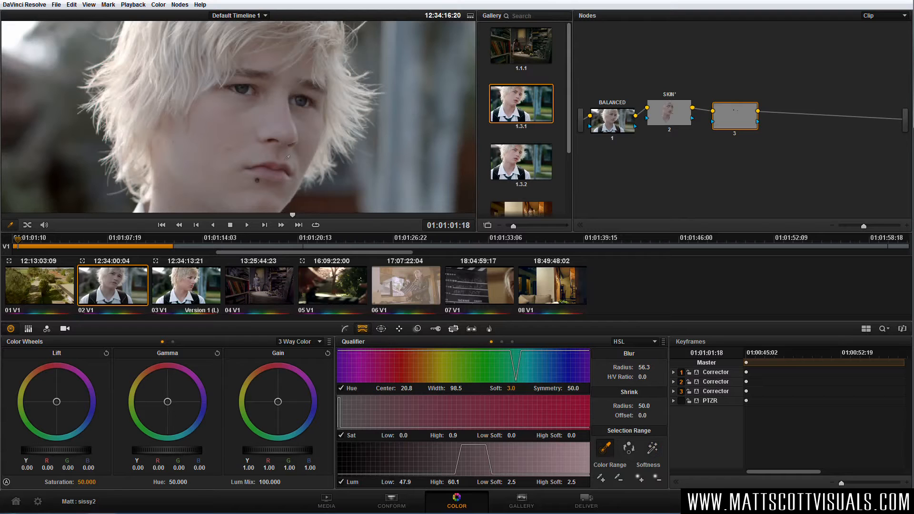
left_click_drag(166, 404, 201, 433)
left_click_drag(283, 455, 487, 447)
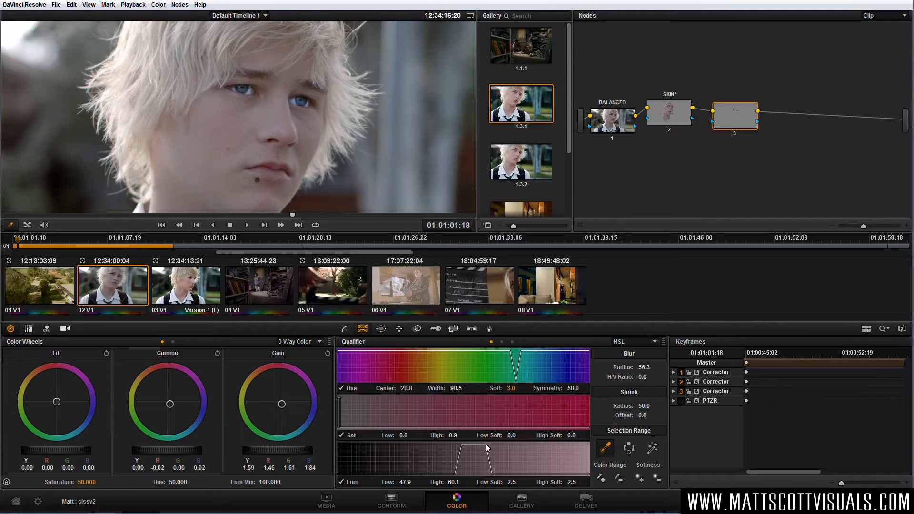
scroll(293, 135, "down", 3)
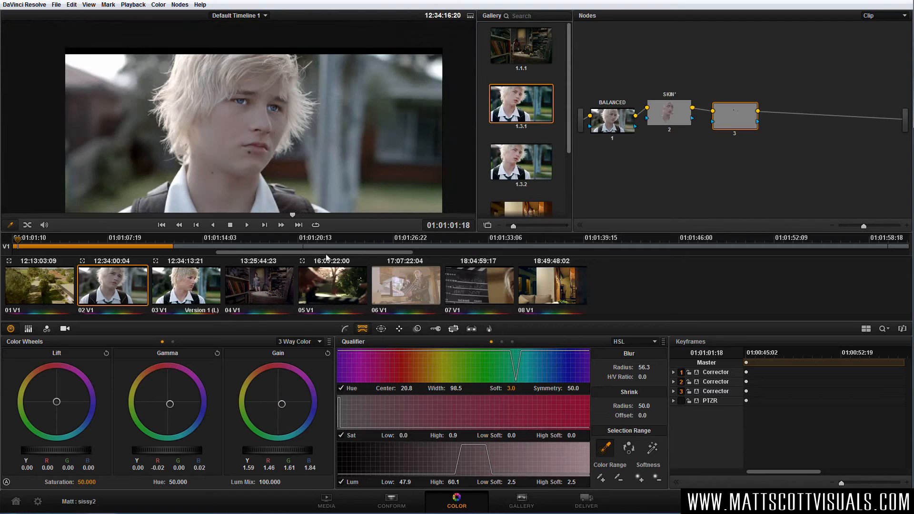
- Rearrange node 3, SKIN' and BALANCED in the node graph, checking SKIN' and node 3
left_click_drag(736, 122, 727, 118)
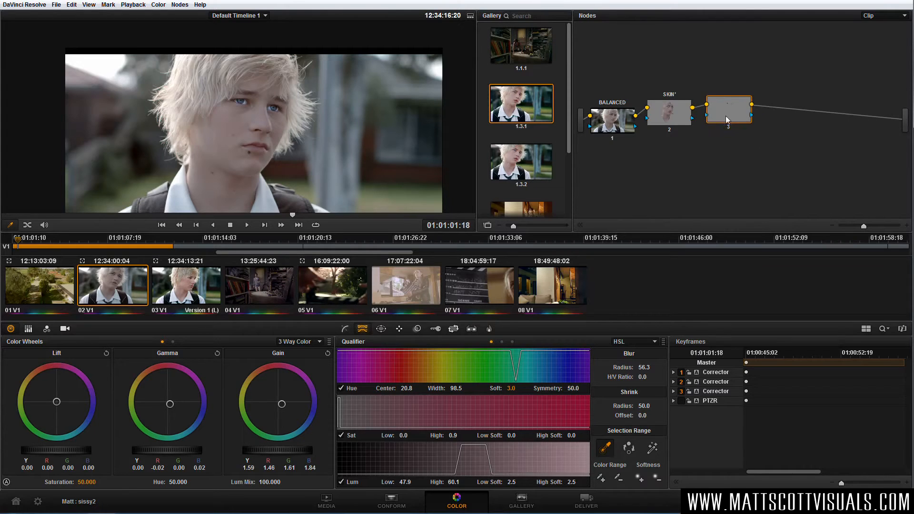
left_click_drag(722, 113, 758, 104)
left_click(678, 117)
left_click_drag(631, 131, 626, 115)
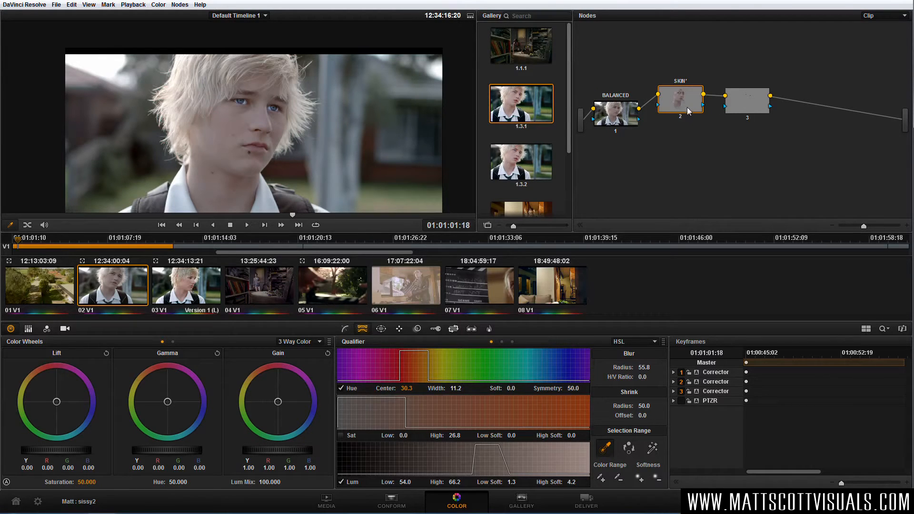
left_click(735, 107)
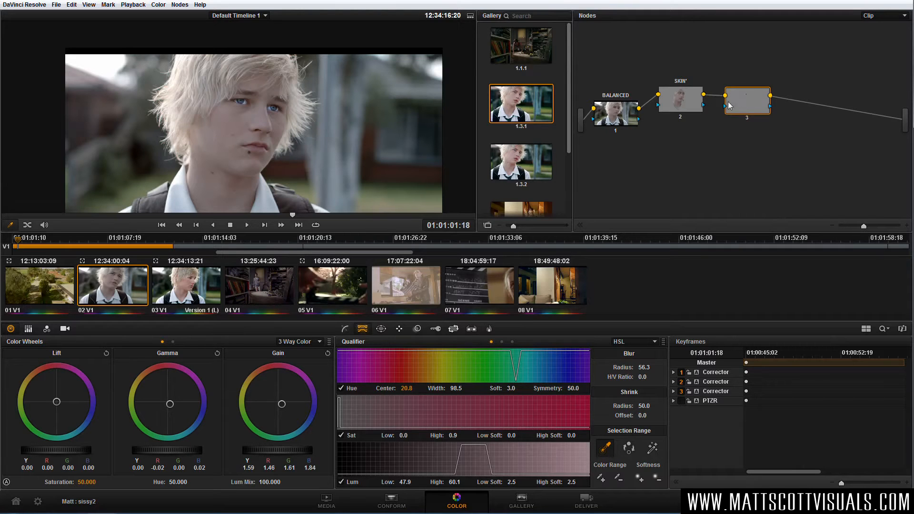
left_click(690, 106)
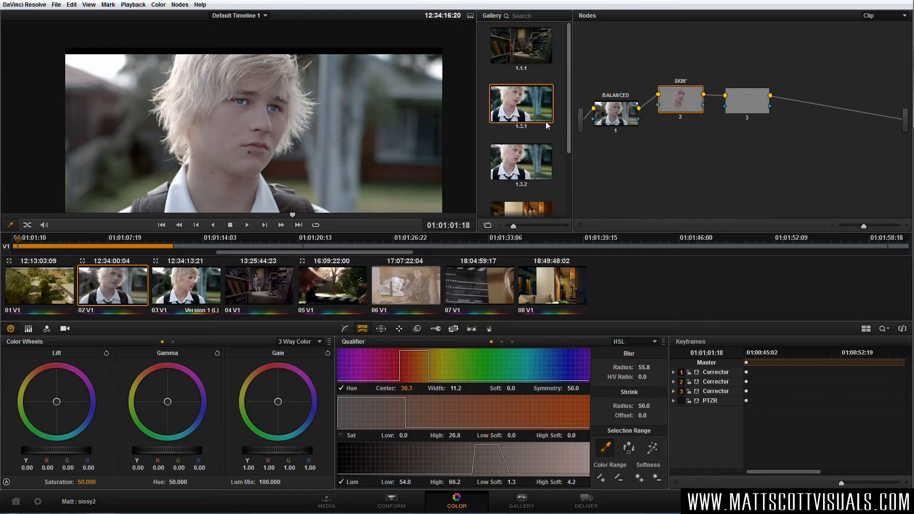
scroll(254, 101, "up", 4)
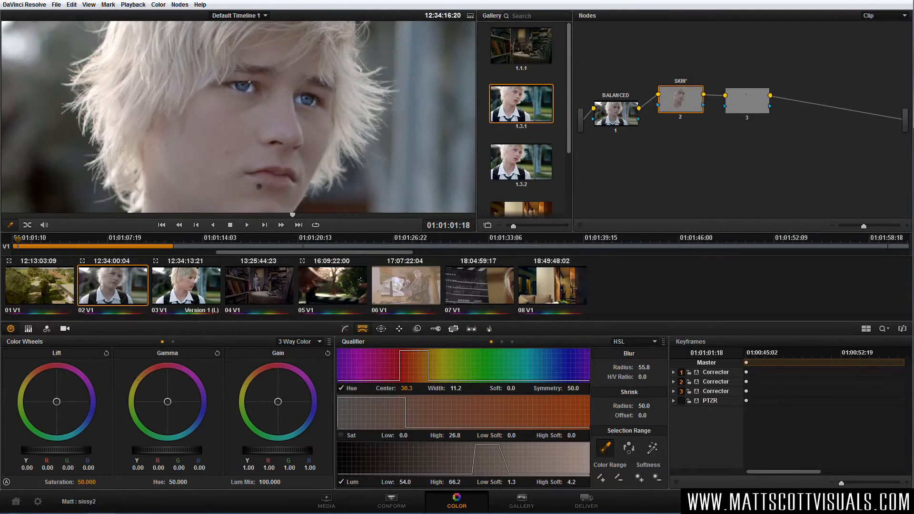
scroll(261, 97, "down", 4)
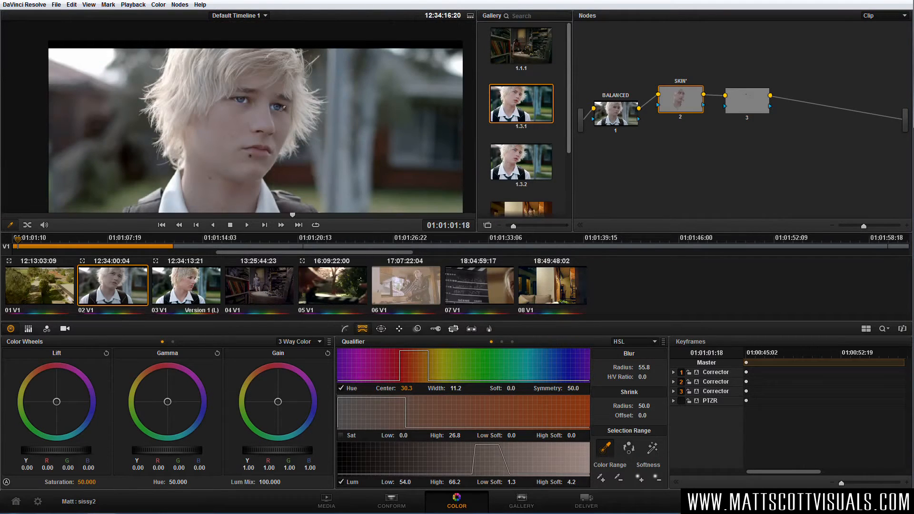
left_click_drag(682, 99, 679, 87)
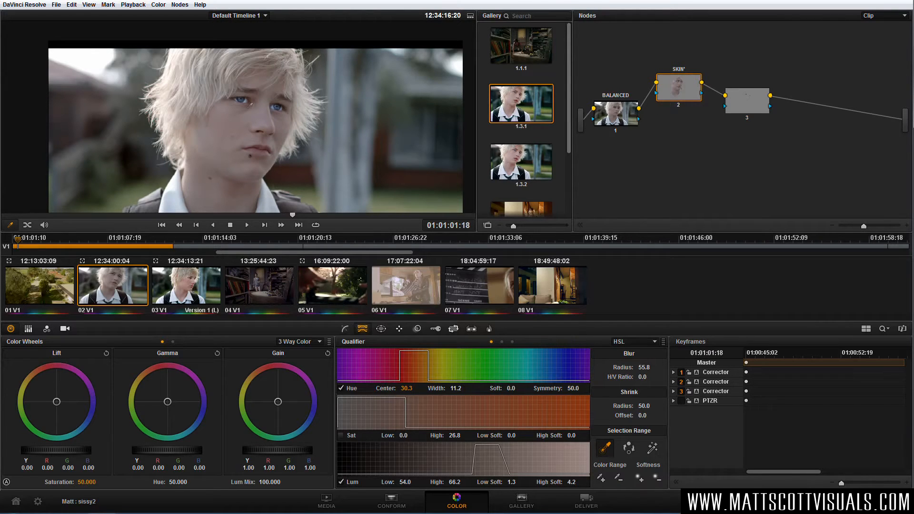
left_click_drag(745, 99, 757, 96)
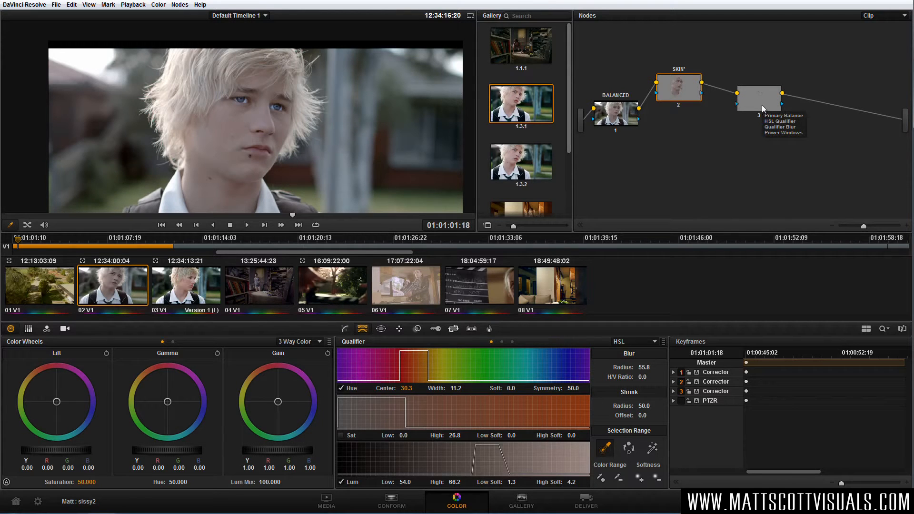
- Delete node 3, leaving BALANCED and SKIN' in the node tree
left_click(760, 105)
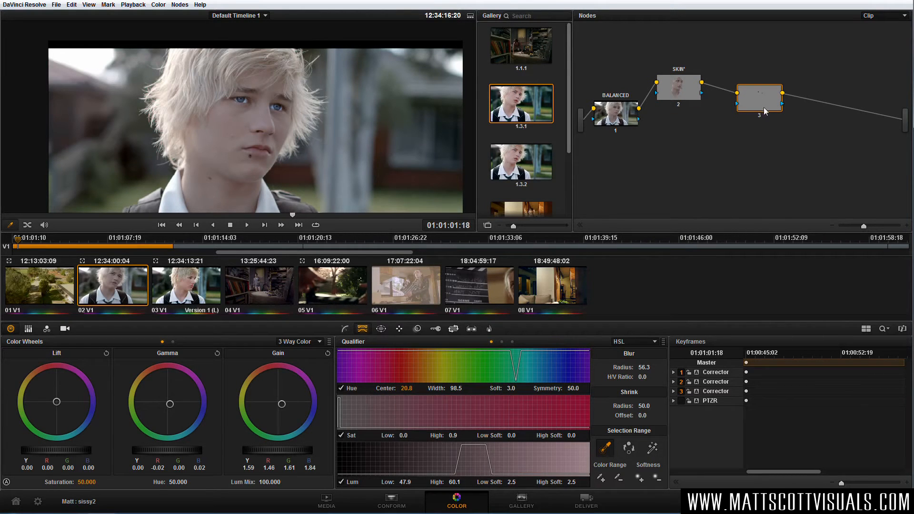
key("Delete")
left_click_drag(688, 94, 689, 82)
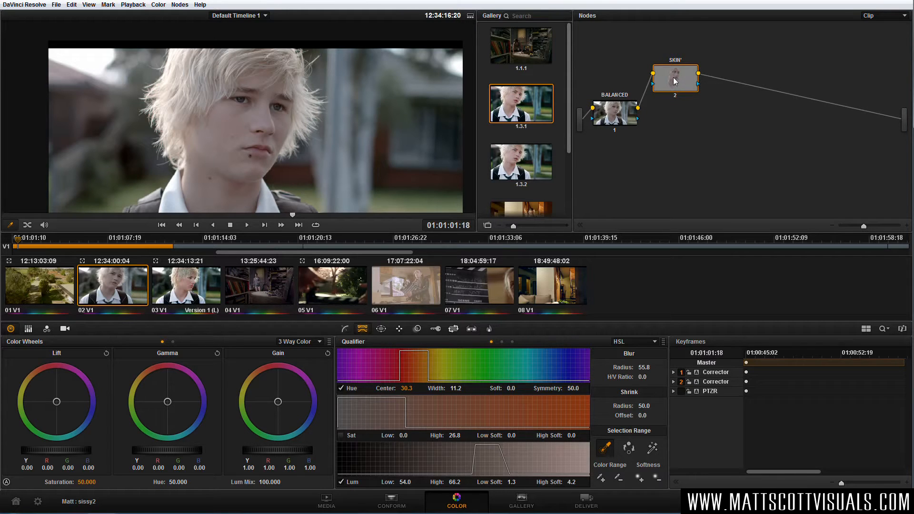
left_click(180, 4)
left_click(180, 4)
left_click(180, 5)
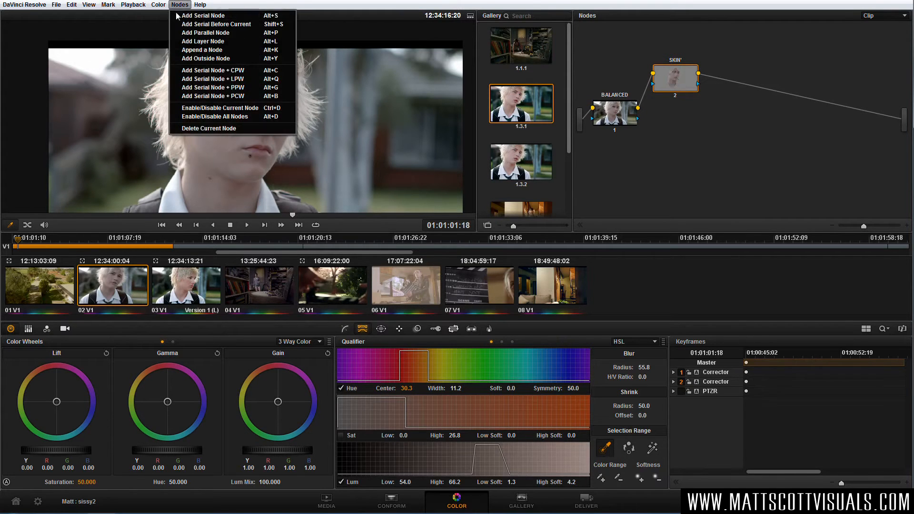
- Add parallel node 4 alongside SKIN' and arrange it with the Parallel mixer
left_click(228, 33)
left_click_drag(729, 101, 731, 104)
left_click_drag(672, 125, 612, 124)
left_click_drag(670, 131, 658, 152)
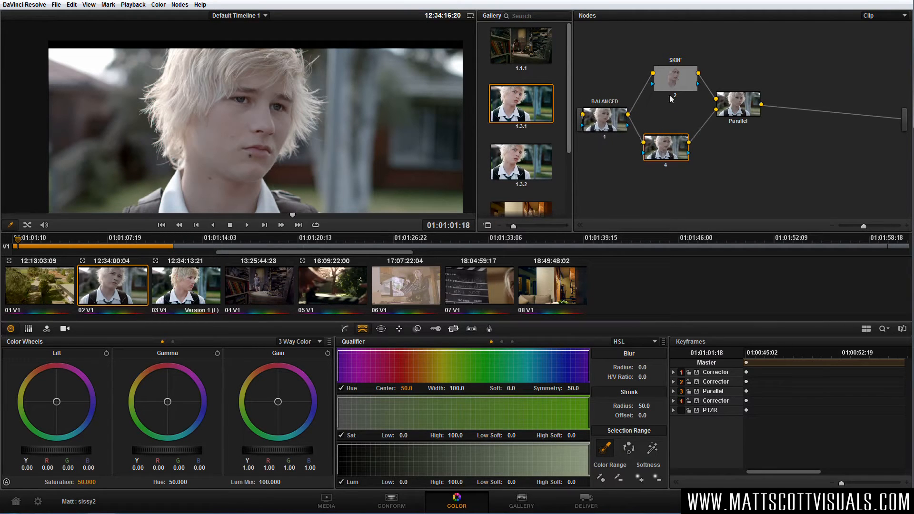
left_click_drag(669, 81, 649, 82)
left_click_drag(660, 140, 651, 126)
left_click_drag(655, 84, 661, 87)
left_click_drag(666, 137, 674, 146)
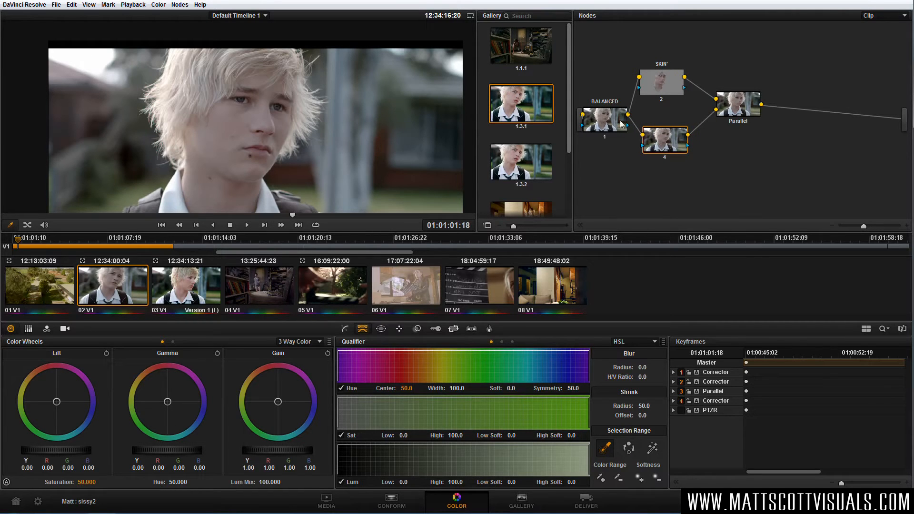
left_click_drag(669, 88, 673, 96)
left_click(669, 93)
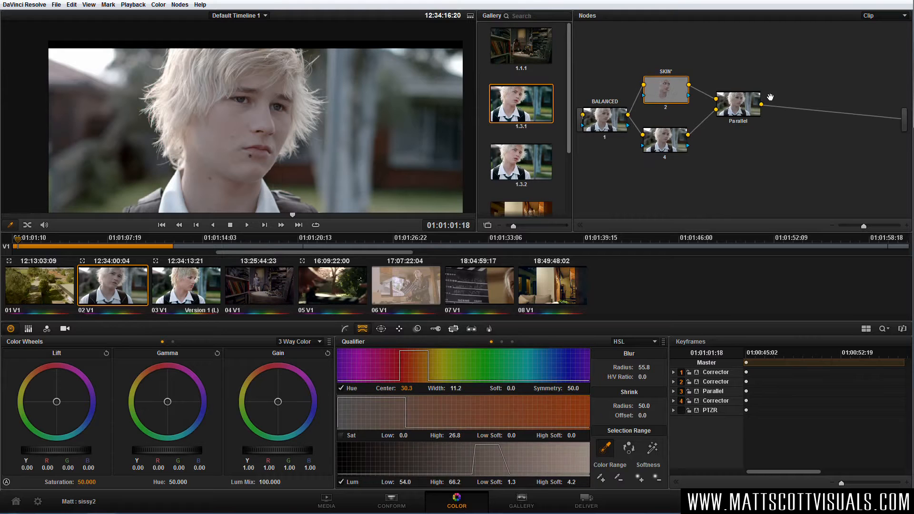
left_click_drag(737, 112, 739, 122)
left_click(669, 141)
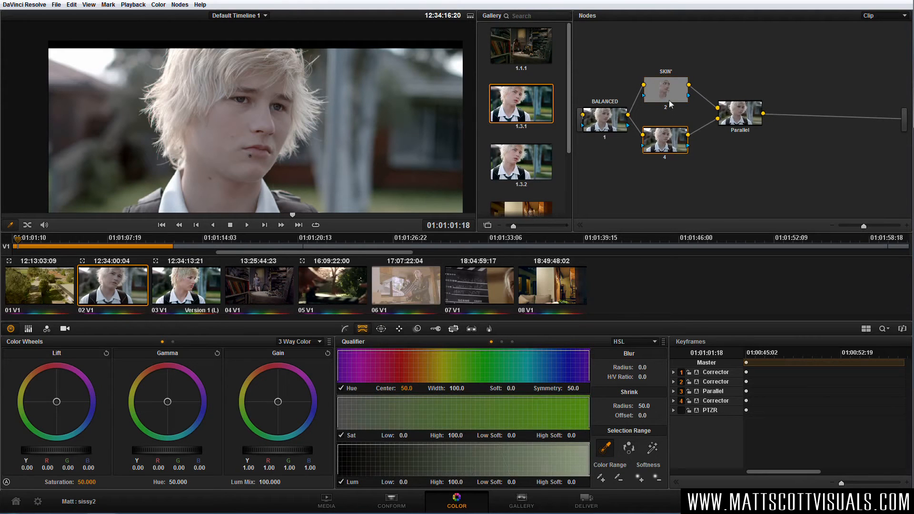
left_click(668, 91)
- Add a third parallel branch, node 5, with Nodes > Add Parallel Node
left_click(180, 5)
left_click(205, 33)
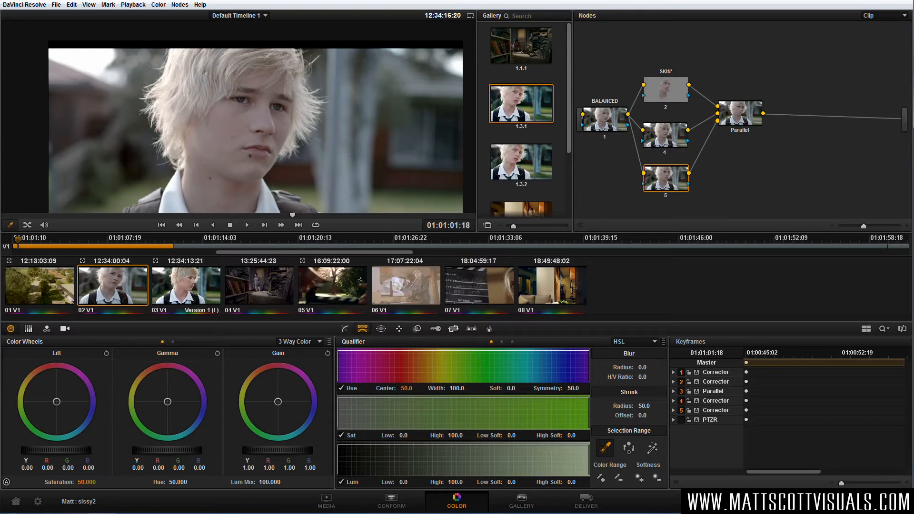
scroll(250, 127, "down", 2)
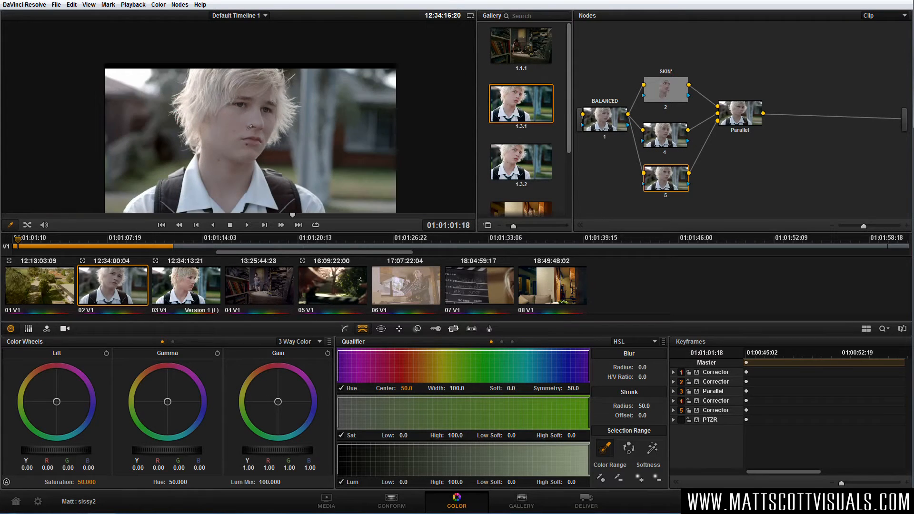
- Label node 4 as HAIR
right_click(664, 139)
left_click(698, 145)
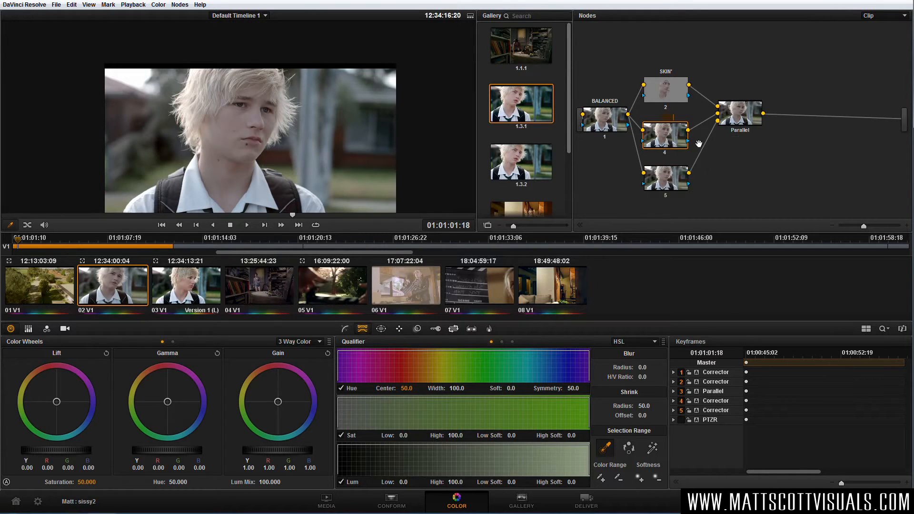
key("Return")
- Sample the blond hair with the qualifier eyedropper, with key highlight turned on
left_click(380, 328)
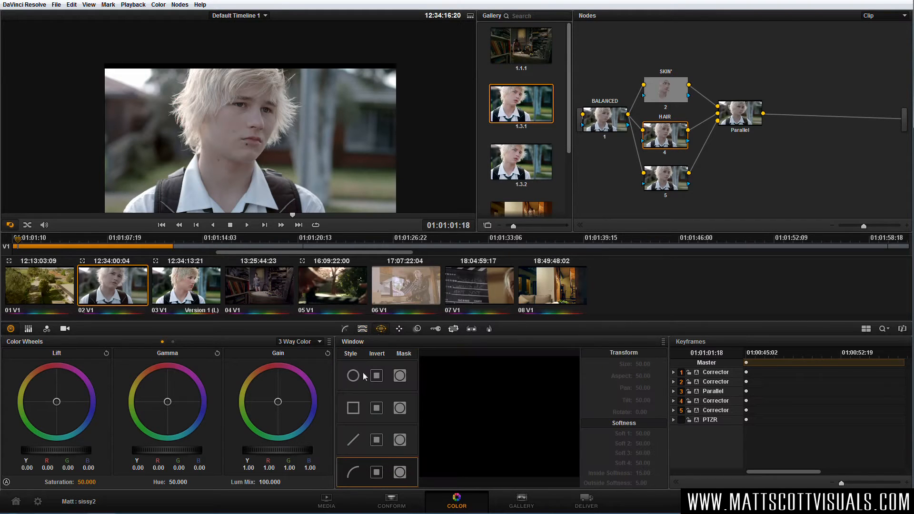
left_click(363, 329)
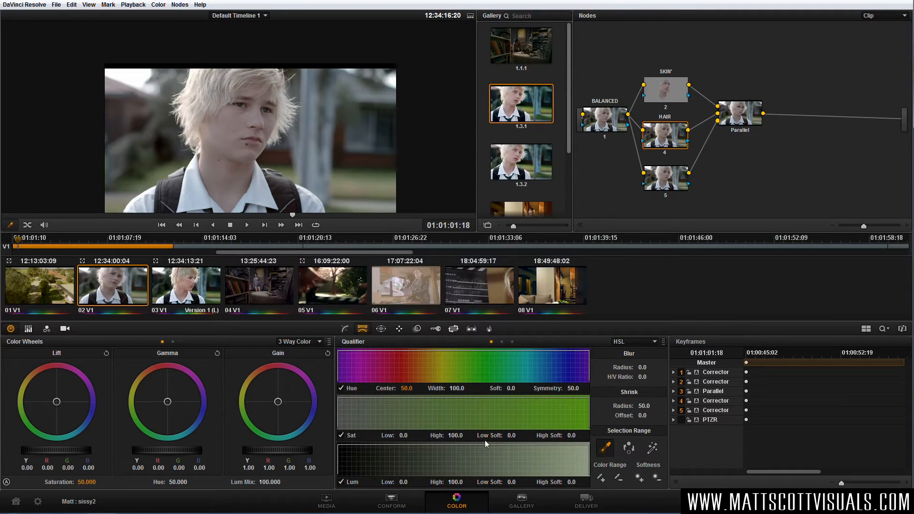
left_click(653, 450)
left_click(211, 73)
left_click_drag(214, 78, 240, 75)
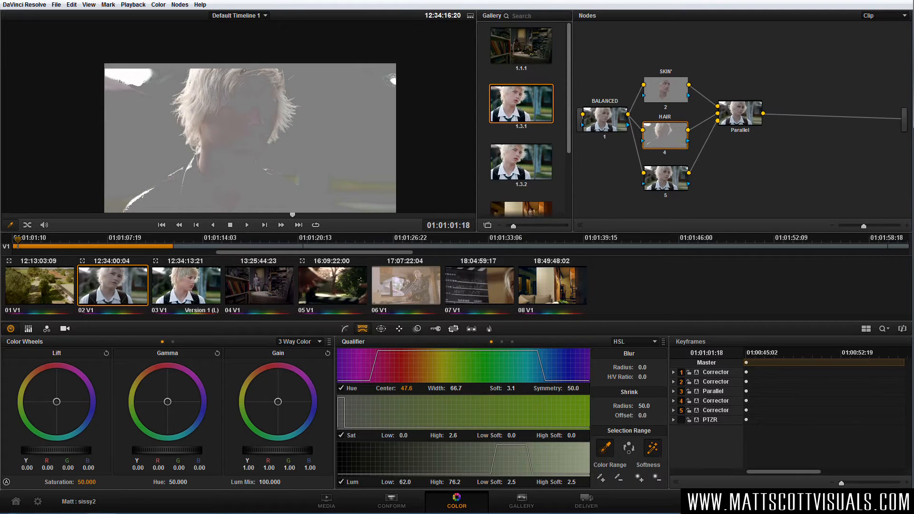
left_click(200, 73)
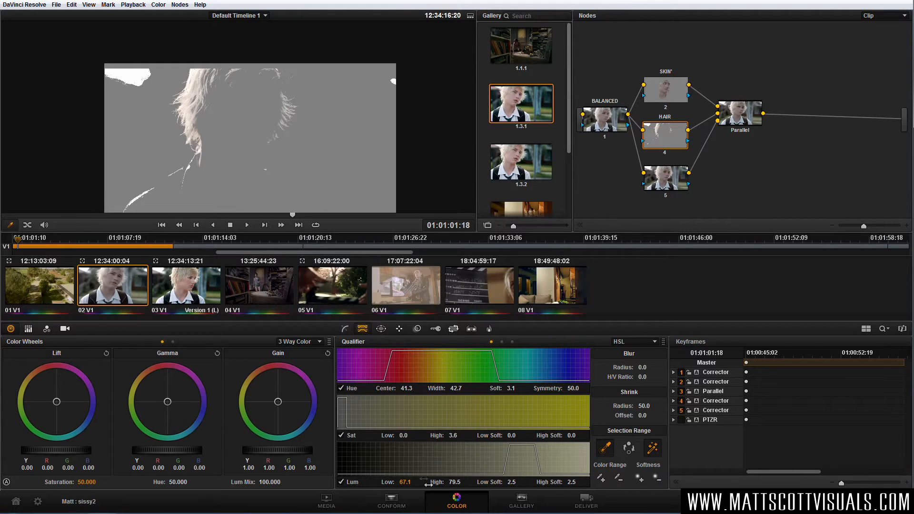
- Refine the hair key: luminance 61.5–79.5, hue centre 51.8, width 31.9, shrink 51.8
mouse_move(405, 482)
left_mouse_down()
mouse_move(377, 482)
mouse_move(394, 481)
left_mouse_up()
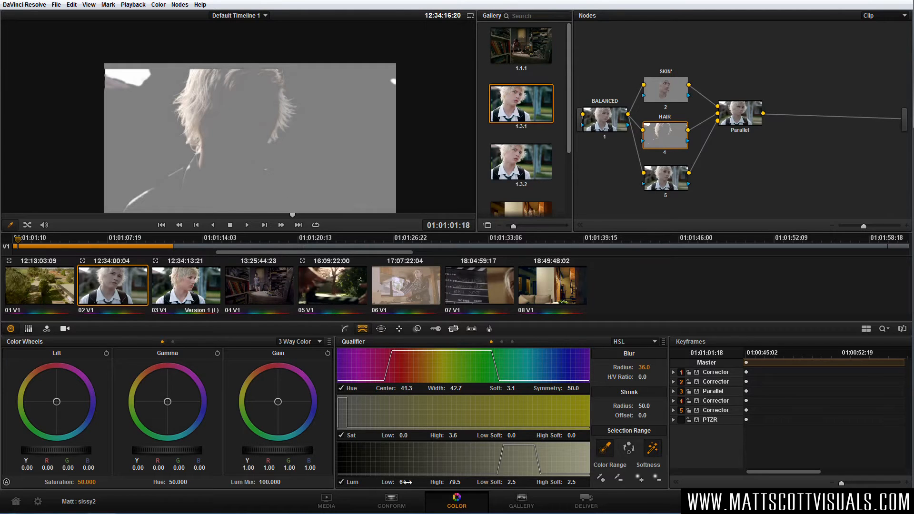
mouse_move(405, 482)
left_mouse_down()
mouse_move(394, 482)
mouse_move(416, 482)
left_mouse_up()
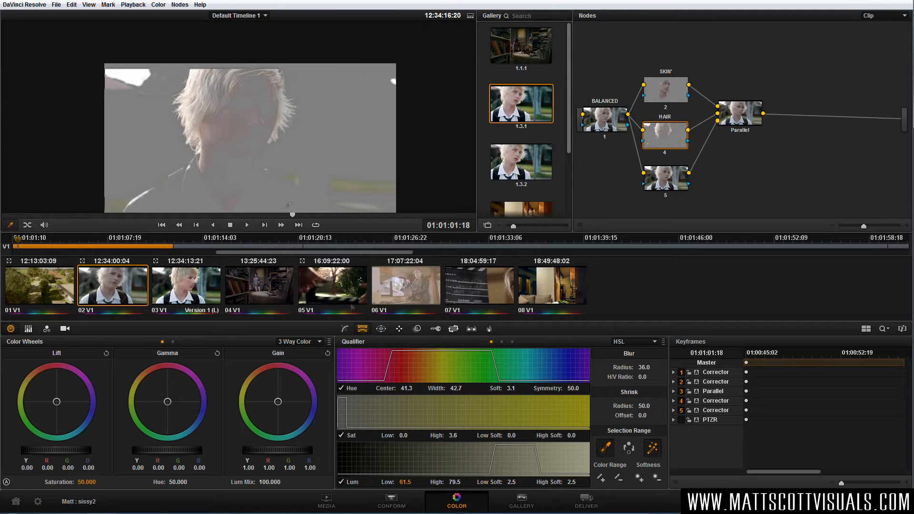
mouse_move(461, 388)
left_mouse_down()
mouse_move(410, 388)
mouse_move(466, 388)
left_mouse_up()
mouse_move(408, 388)
left_mouse_down()
mouse_move(416, 386)
mouse_move(407, 388)
left_mouse_up()
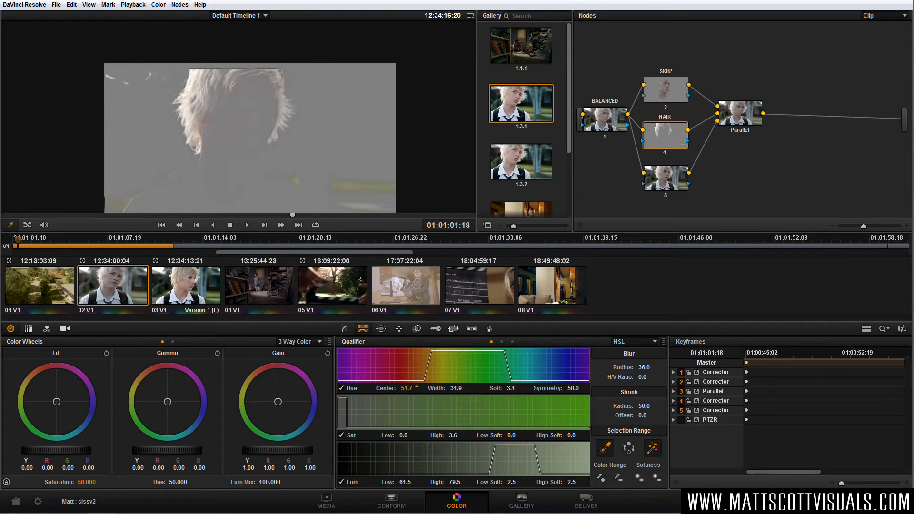
left_click_drag(646, 406, 645, 406)
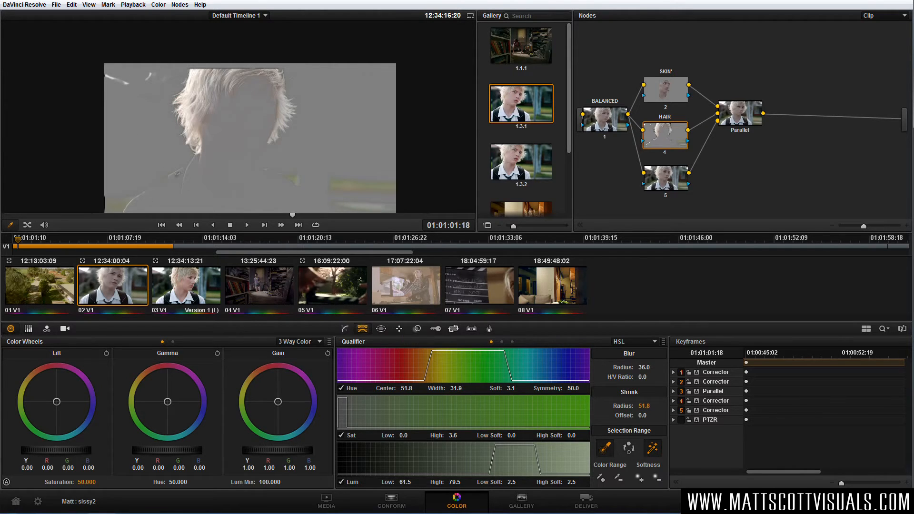
- Add a circular window on the HAIR node, sized and positioned around the boy's head
left_click(381, 329)
left_click(353, 375)
left_click_drag(252, 151, 319, 114)
left_click_drag(236, 164, 241, 196)
left_click_drag(161, 127, 165, 127)
left_click_drag(224, 140, 218, 119)
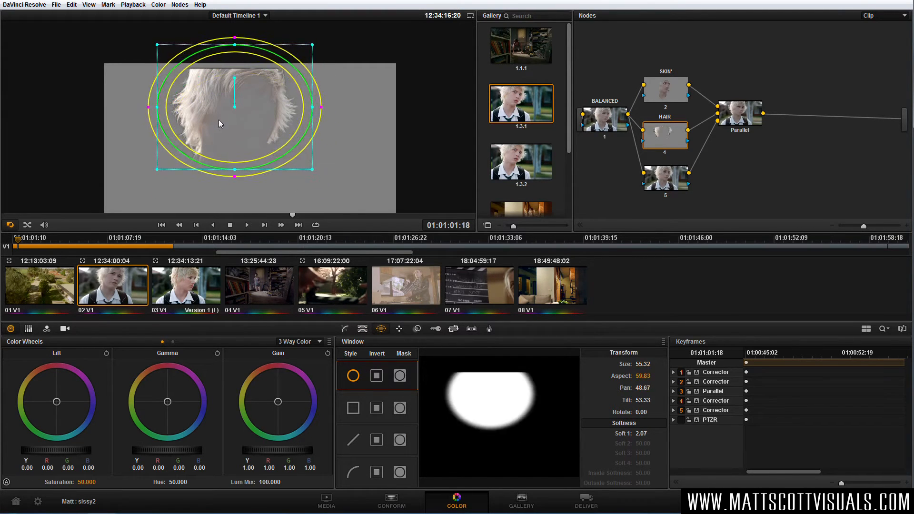
left_click(399, 329)
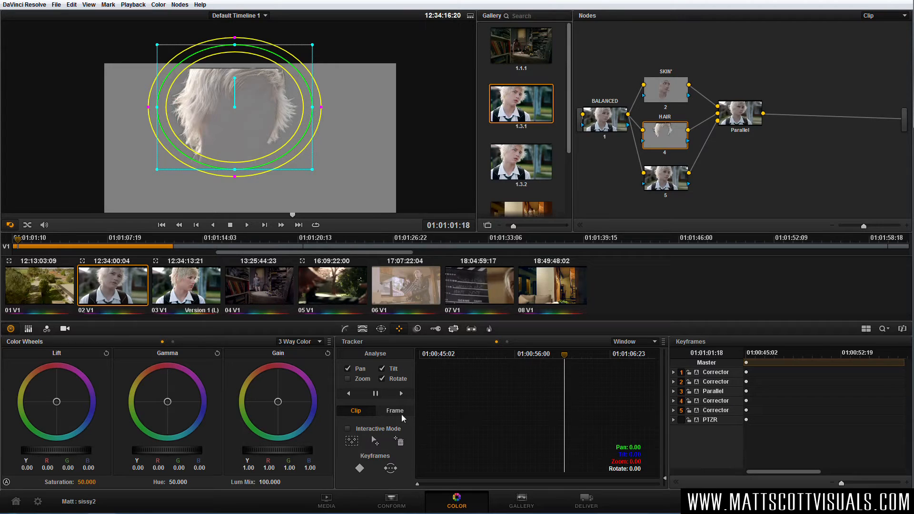
left_click_drag(234, 170, 235, 190)
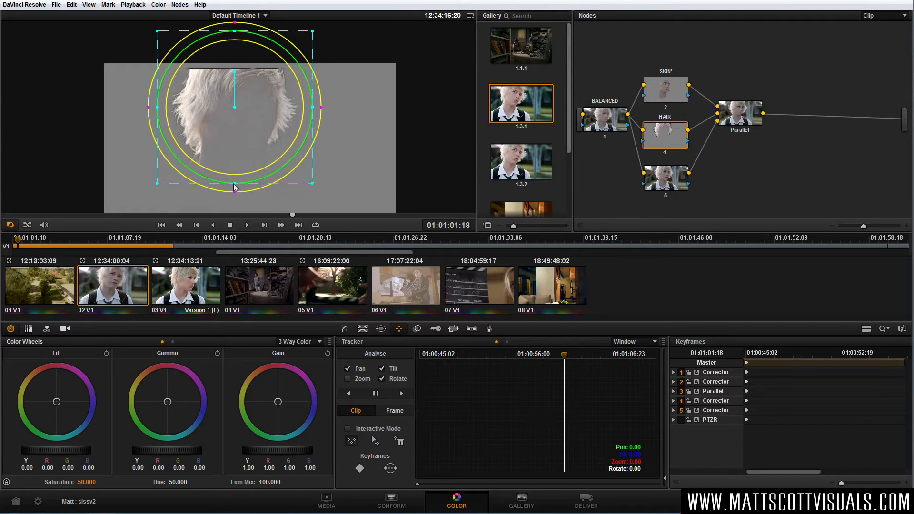
left_click_drag(241, 155, 241, 149)
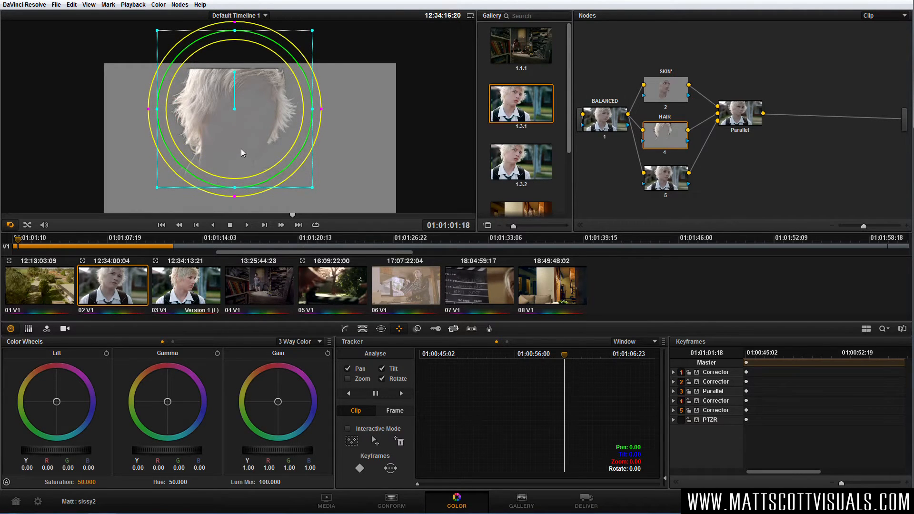
- Track the hair window forward and backward through the shot, then play it back to check
left_click(402, 393)
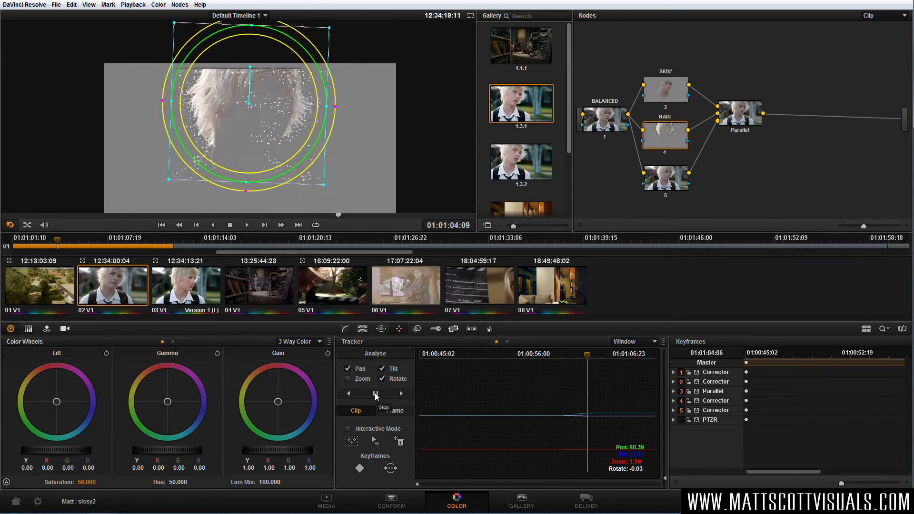
left_click(375, 394)
left_click(570, 356)
left_click(562, 360)
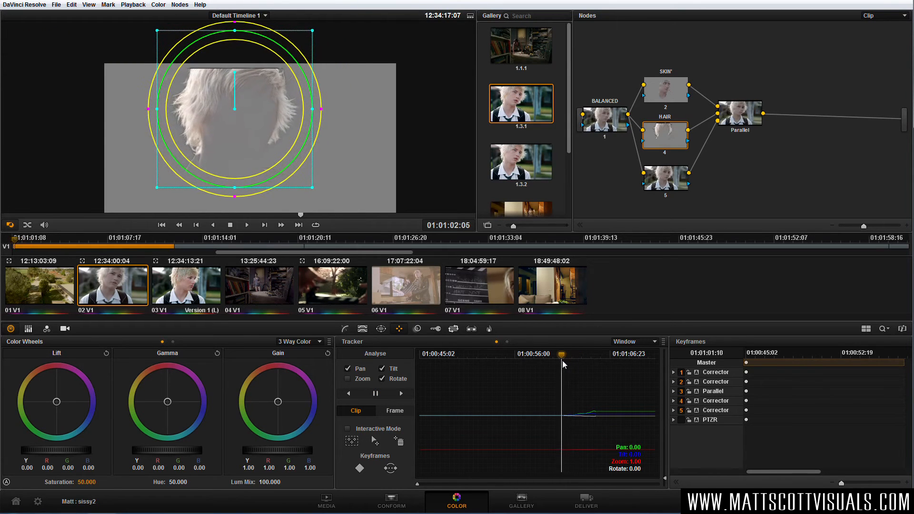
left_click_drag(563, 360, 564, 360)
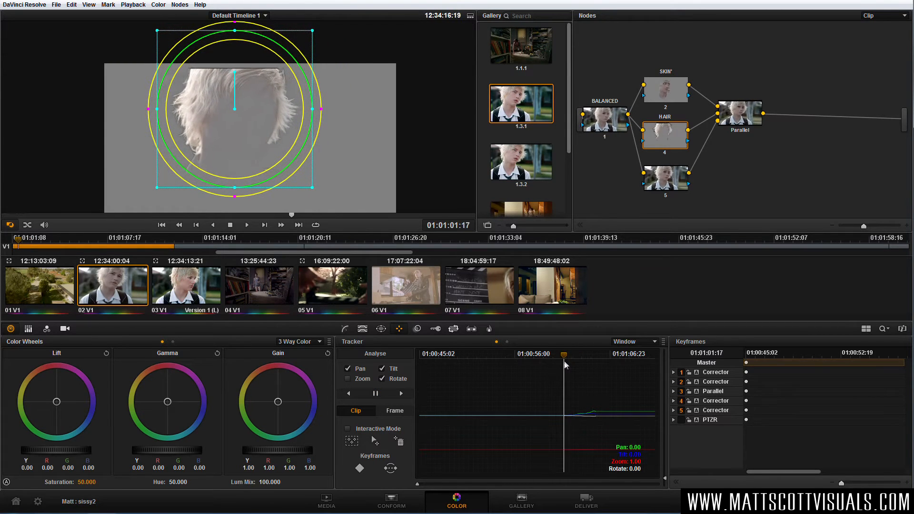
left_click(349, 393)
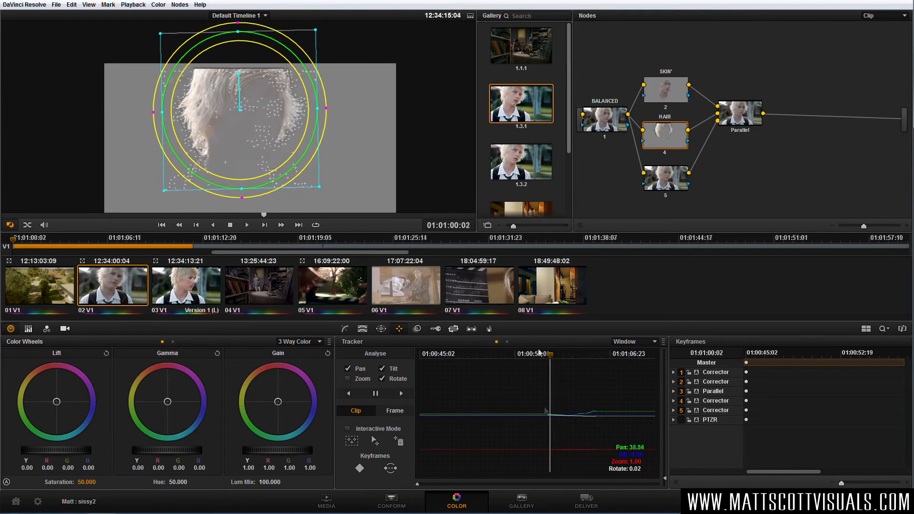
left_click(376, 393)
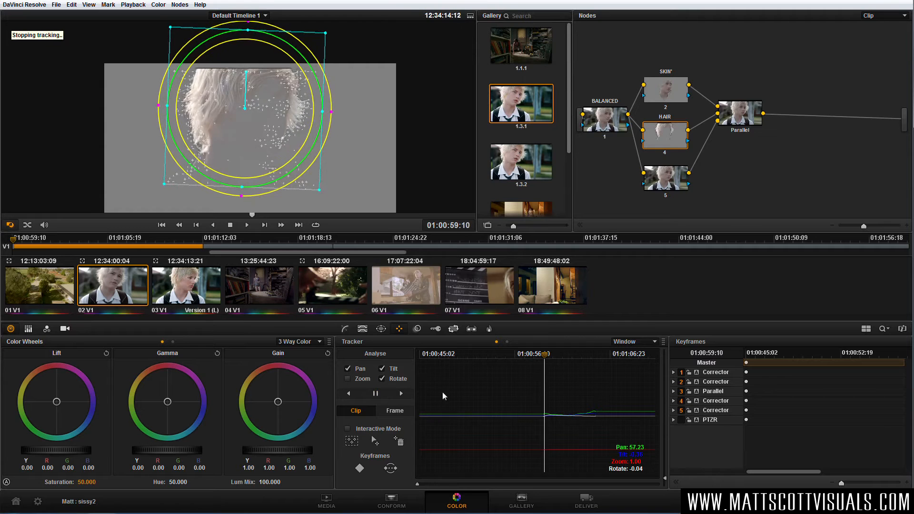
left_click(255, 219)
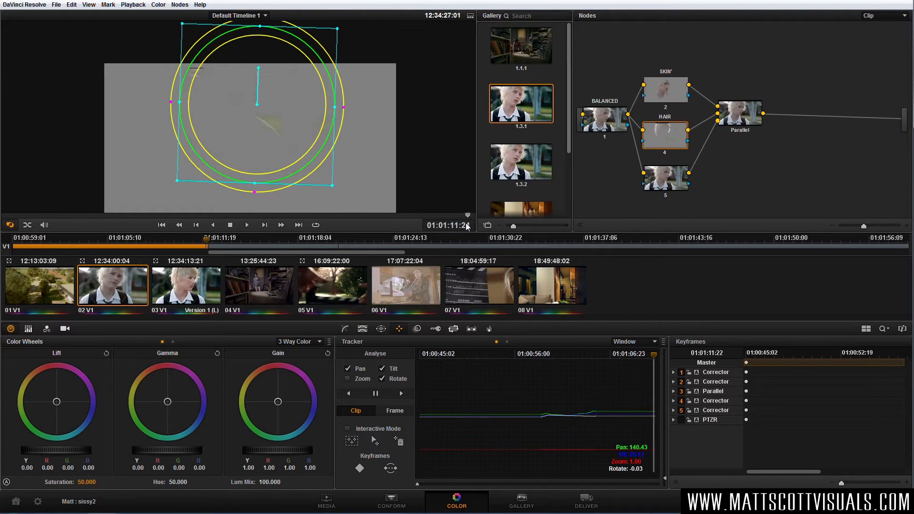
mouse_move(456, 224)
left_mouse_down()
mouse_move(445, 222)
mouse_move(453, 223)
left_mouse_up()
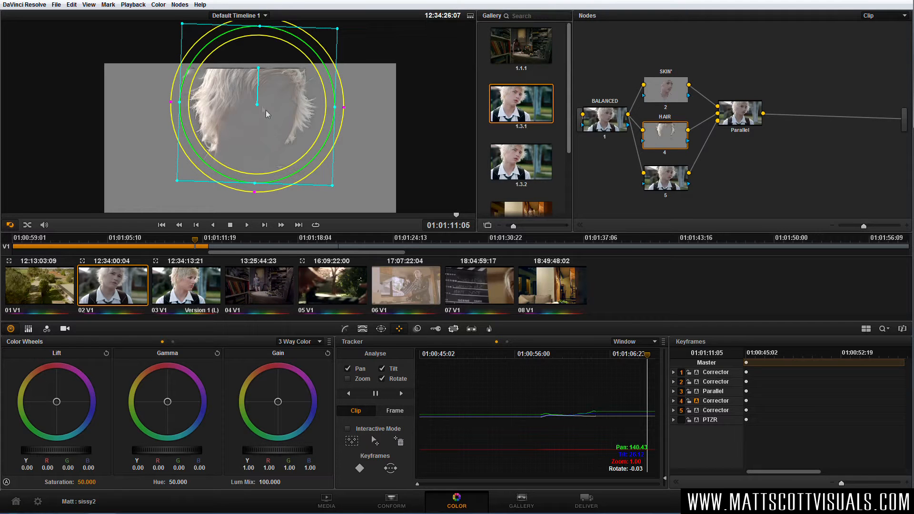
- Zoom the keyframe timeline and reposition the hair window on a late frame
left_click_drag(257, 105, 256, 103)
left_click_drag(840, 483, 842, 483)
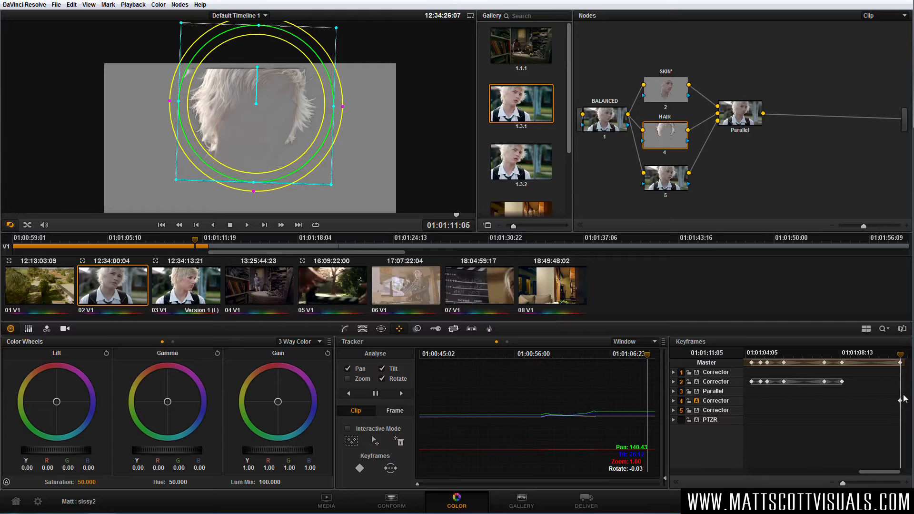
left_click_drag(878, 471, 883, 471)
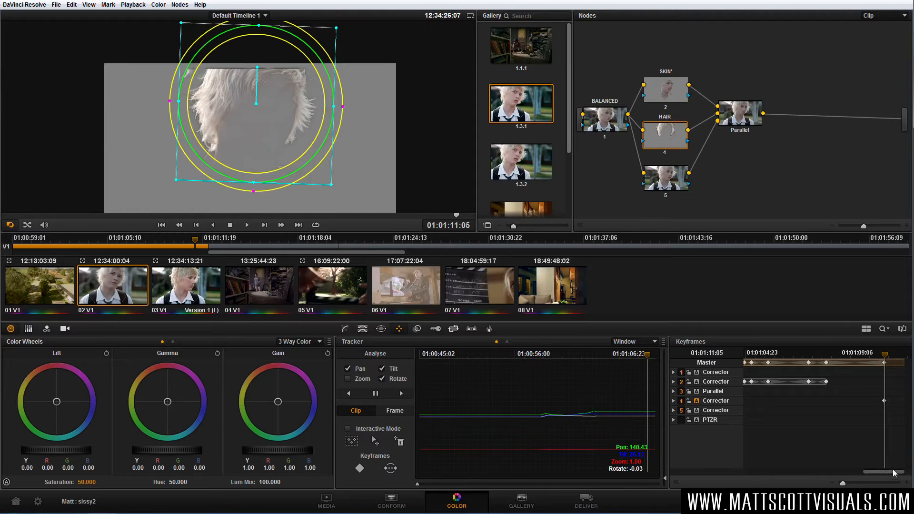
left_click_drag(886, 361, 902, 359)
left_click_drag(252, 126, 135, 74)
- Keyframe corrected hair window positions on several nearby frames and review the result
left_click(890, 355)
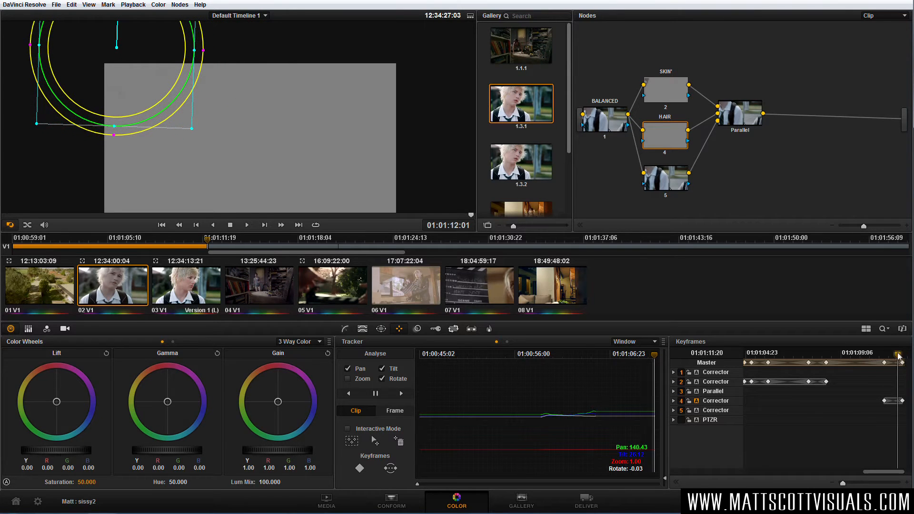
left_click_drag(891, 358, 892, 358)
left_click_drag(212, 109, 249, 136)
left_click_drag(892, 357, 897, 359)
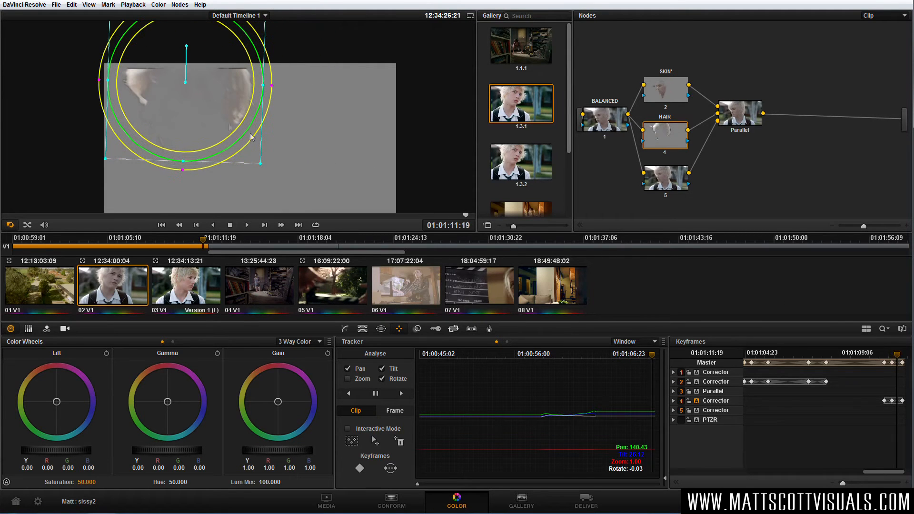
left_click_drag(217, 117, 221, 119)
left_click_drag(899, 362, 899, 361)
left_click_drag(202, 100, 212, 102)
mouse_move(900, 361)
left_mouse_down()
mouse_move(881, 365)
mouse_move(899, 364)
left_mouse_up()
left_click_drag(901, 364, 887, 362)
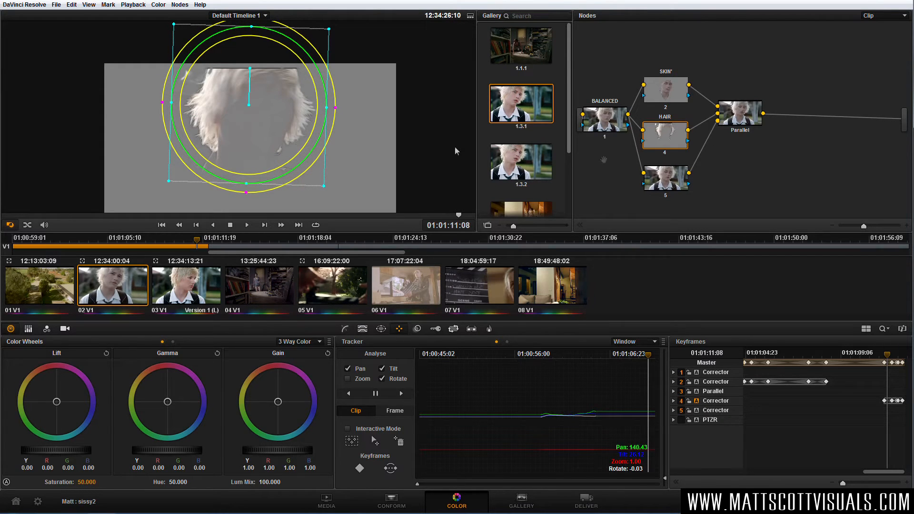
- Rearrange SKIN' and node 5 in the graph, select node 5, and go to close-up frame 01:00:57:04
left_click_drag(669, 88, 667, 81)
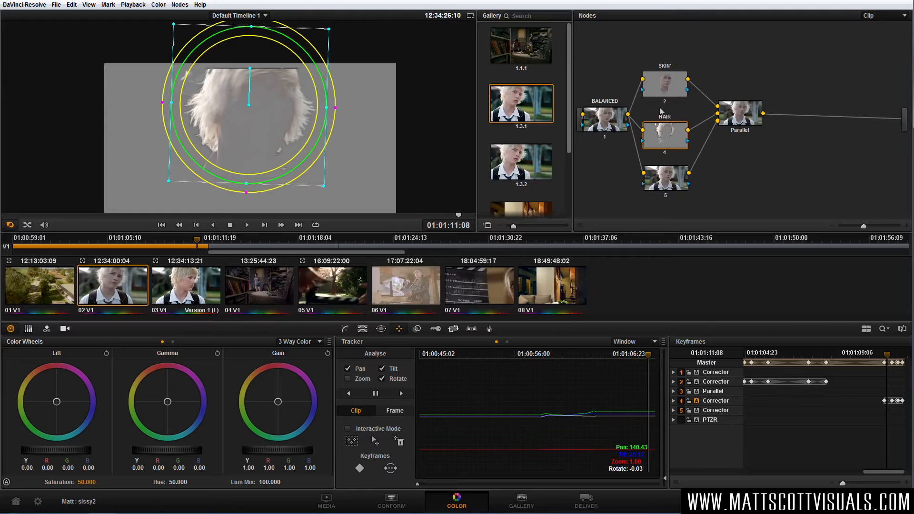
left_click(669, 182)
left_click_drag(675, 181, 686, 182)
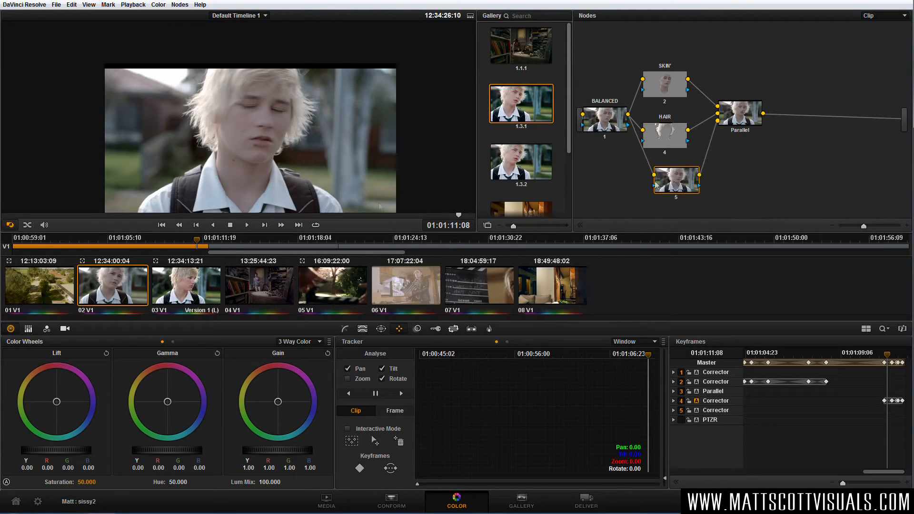
left_click_drag(144, 218, 213, 216)
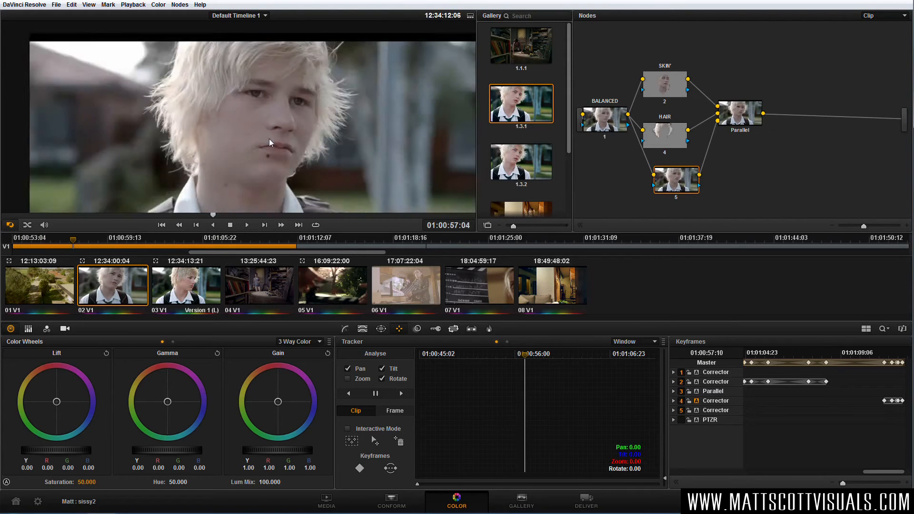
left_click_drag(301, 138, 278, 146)
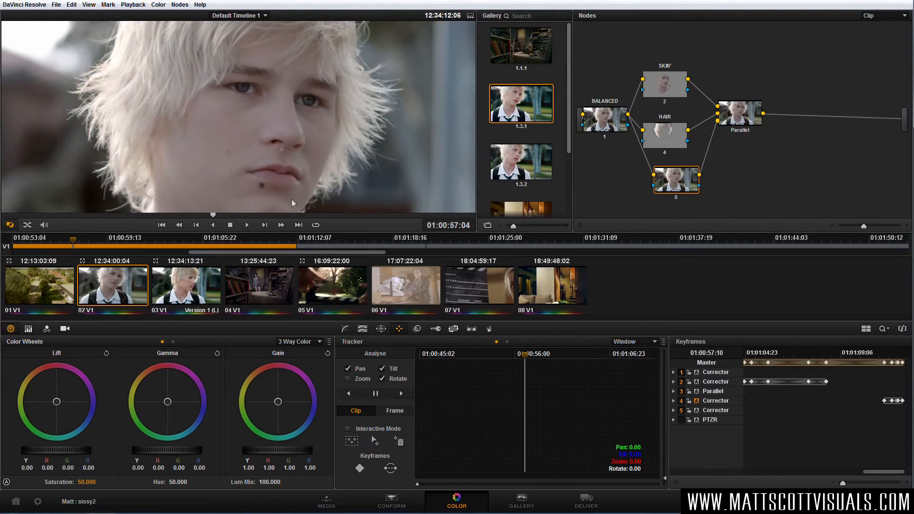
- Give node 5 a circle window squashed into a thin, rotated oval over the eyes (size 8.30)
left_click(381, 328)
left_click(353, 375)
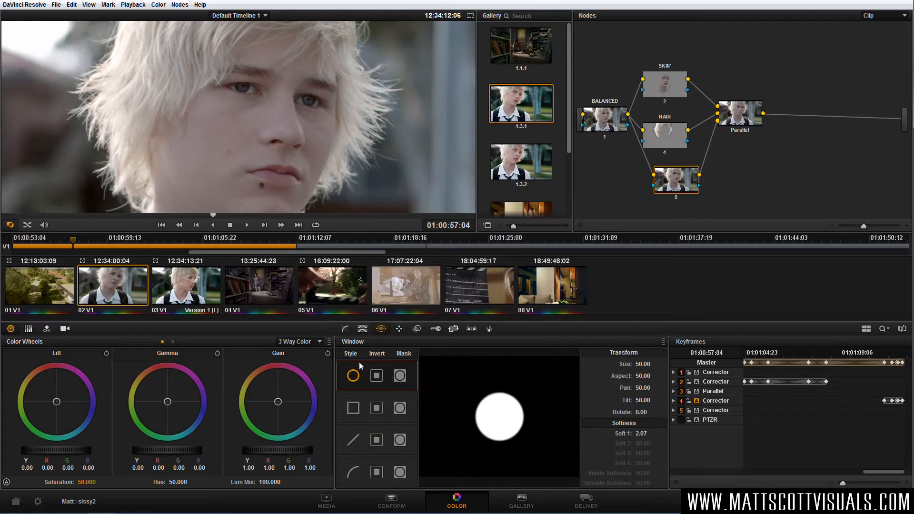
left_click_drag(244, 197, 279, 78)
scroll(279, 79, "down", 2)
left_click_drag(271, 163, 274, 70)
left_click_drag(353, 68, 318, 70)
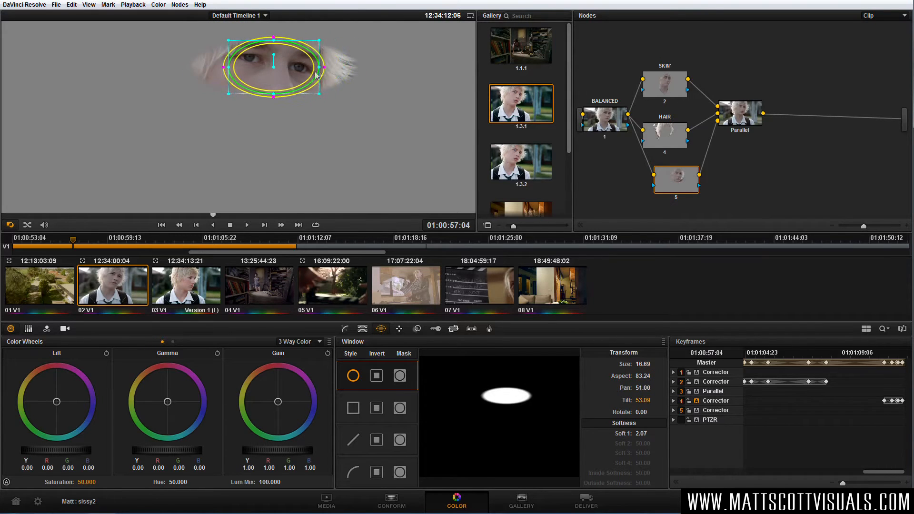
left_click_drag(272, 93, 259, 144)
scroll(277, 72, "up", 1)
left_click_drag(273, 109, 276, 106)
left_click_drag(341, 117, 351, 120)
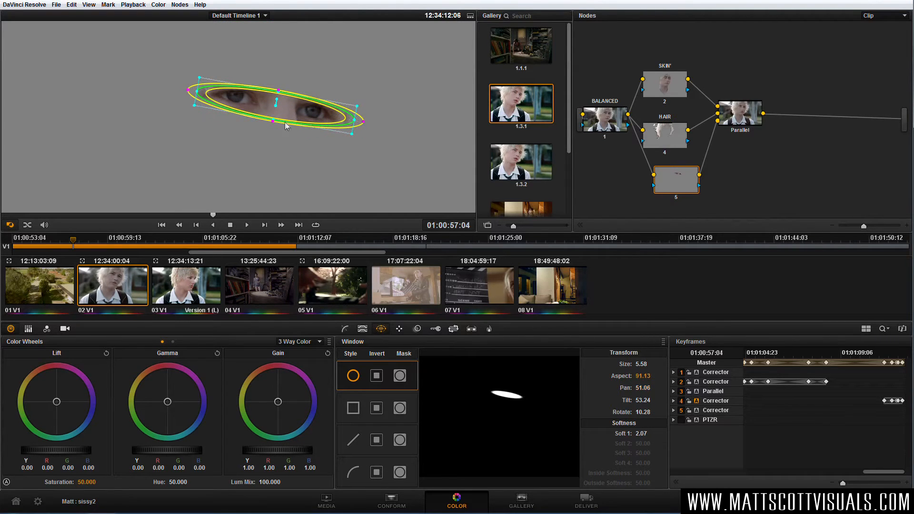
left_click_drag(274, 123, 272, 129)
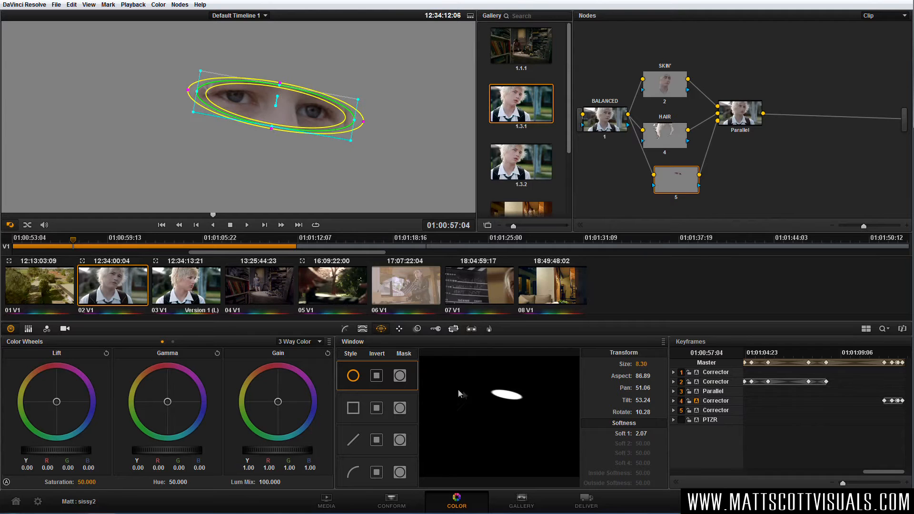
left_click(401, 329)
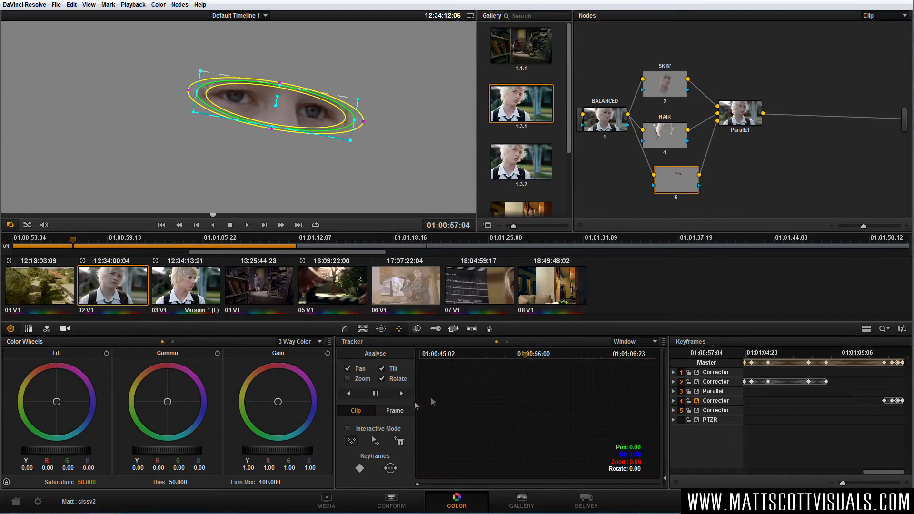
- Track the eye window forward, then key the eyes: hue 94.1, saturation 0–19.4, luminance 52.9–69.0
left_click(400, 393)
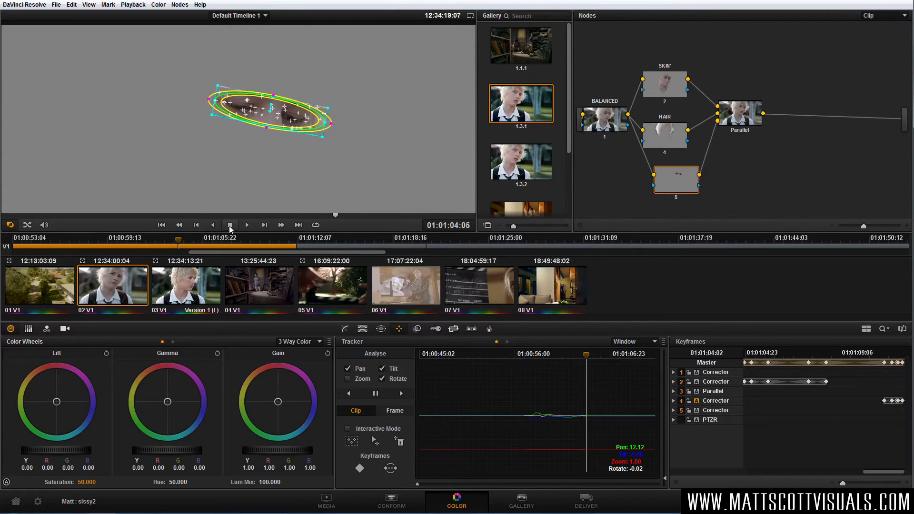
left_click_drag(620, 356, 572, 360)
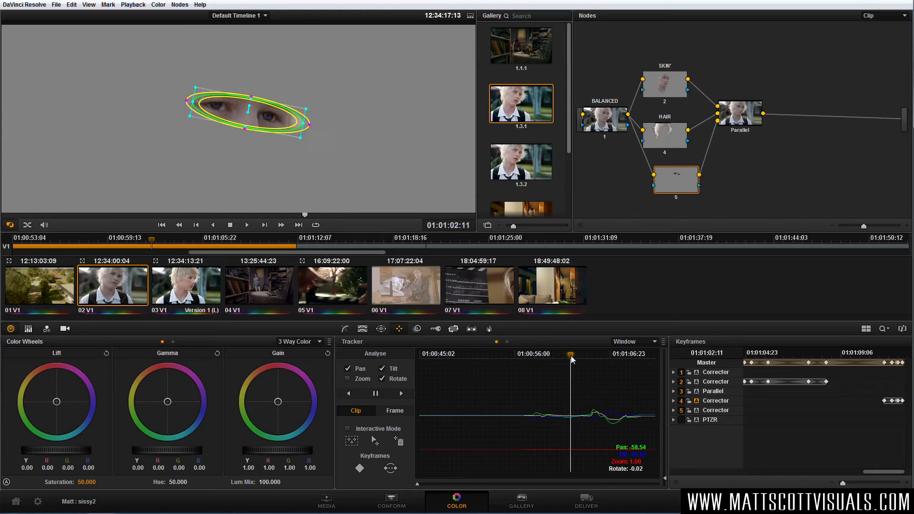
left_click(362, 328)
left_click(651, 448)
left_click(652, 448)
left_click_drag(220, 107, 273, 113)
left_click(272, 115)
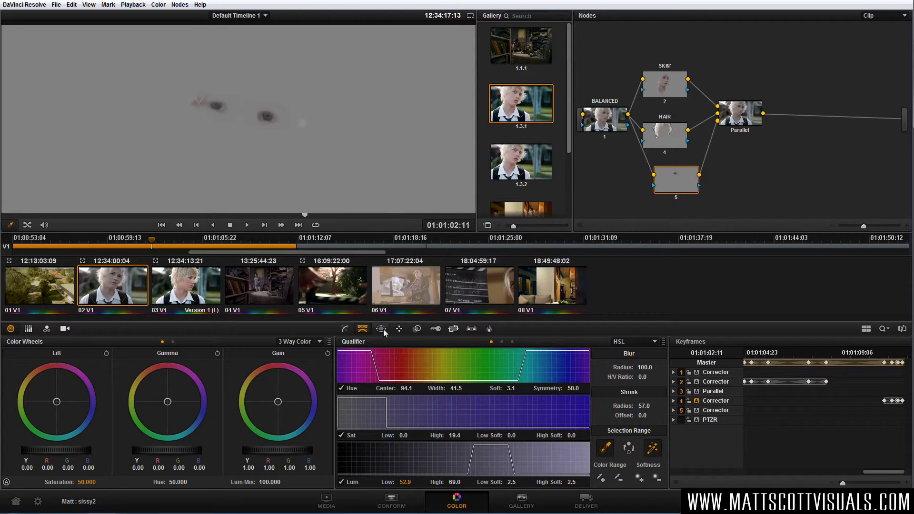
- Narrow the eye window, move node 5 in the graph, and label it EYES
left_click(382, 329)
left_click_drag(303, 125, 263, 116)
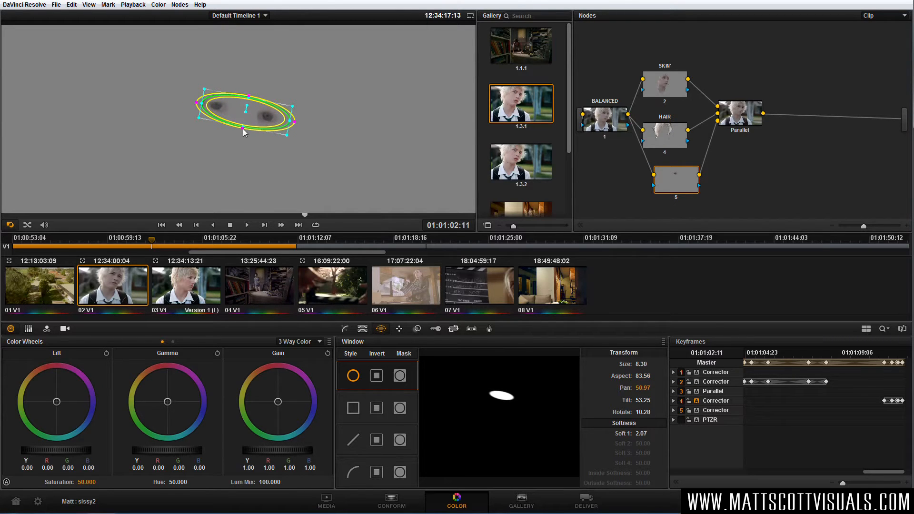
left_click_drag(674, 186, 664, 198)
right_click(664, 198)
left_click(686, 205)
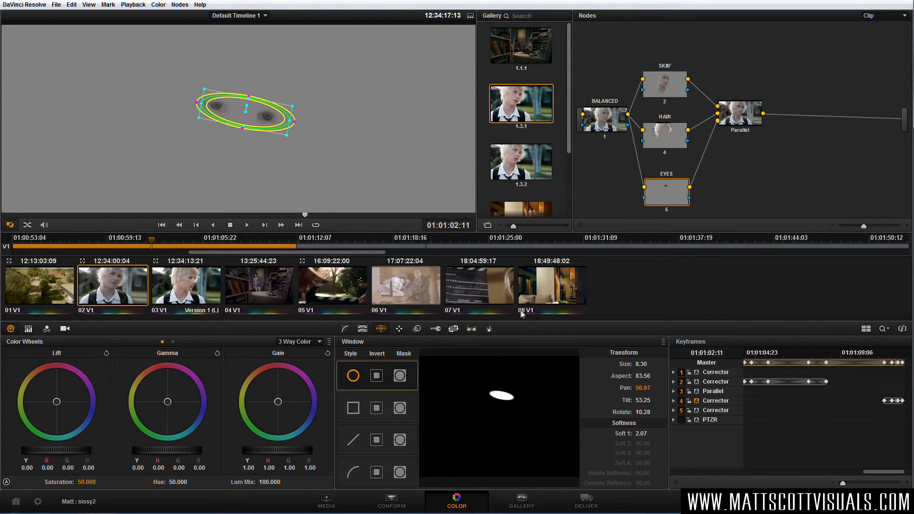
- Turn off the matte highlight and hide the window outline in the viewer
key("shift+h")
scroll(285, 136, "up", 3)
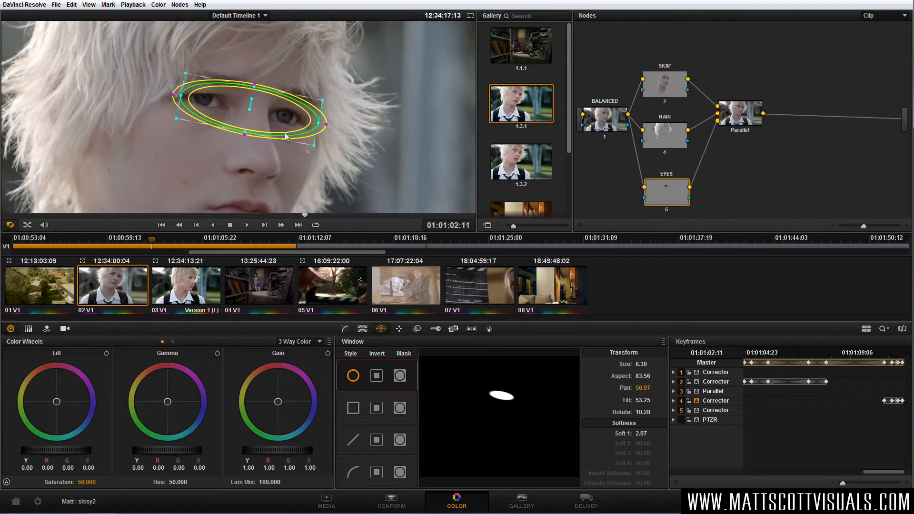
left_click(10, 225)
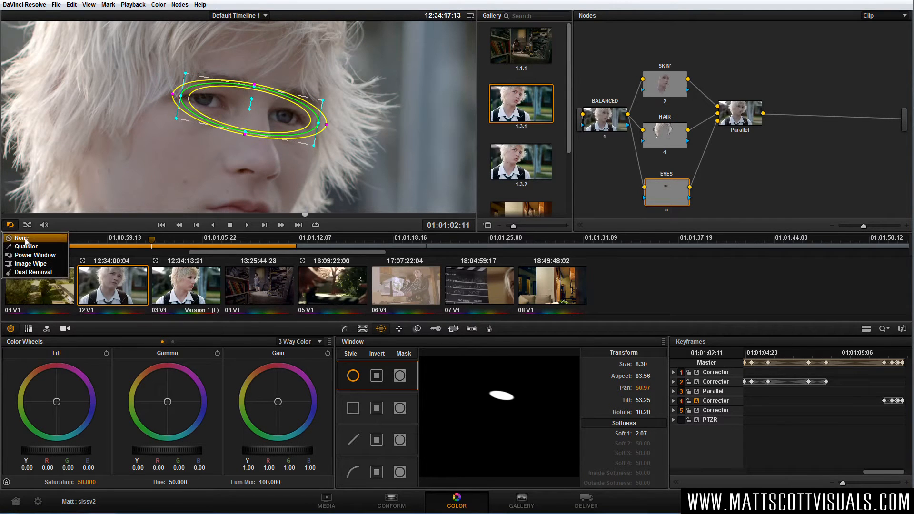
left_click(19, 232)
- Raise the eyes' gain to about 1.34 (blue 1.47) and toggle the EYES node to compare
left_click_drag(269, 454, 440, 457)
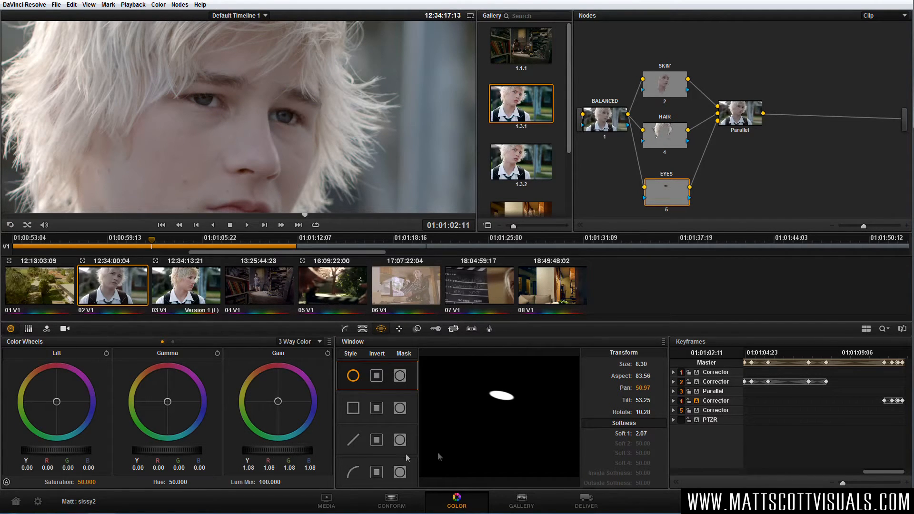
left_click_drag(278, 449, 388, 437)
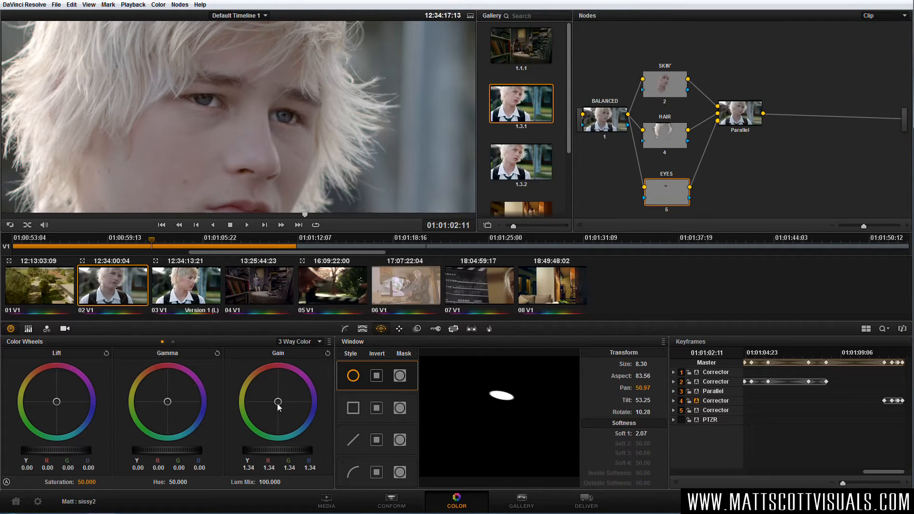
left_click_drag(297, 414, 297, 416)
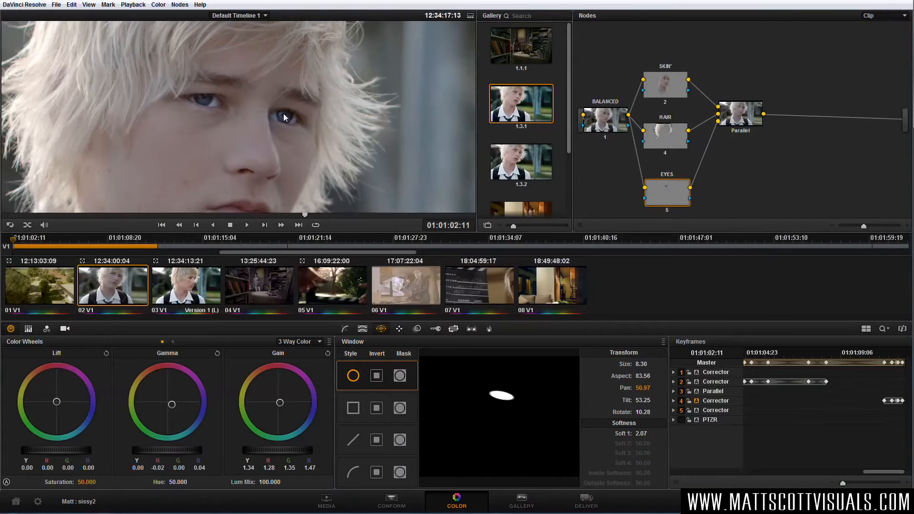
scroll(284, 113, "up", 2)
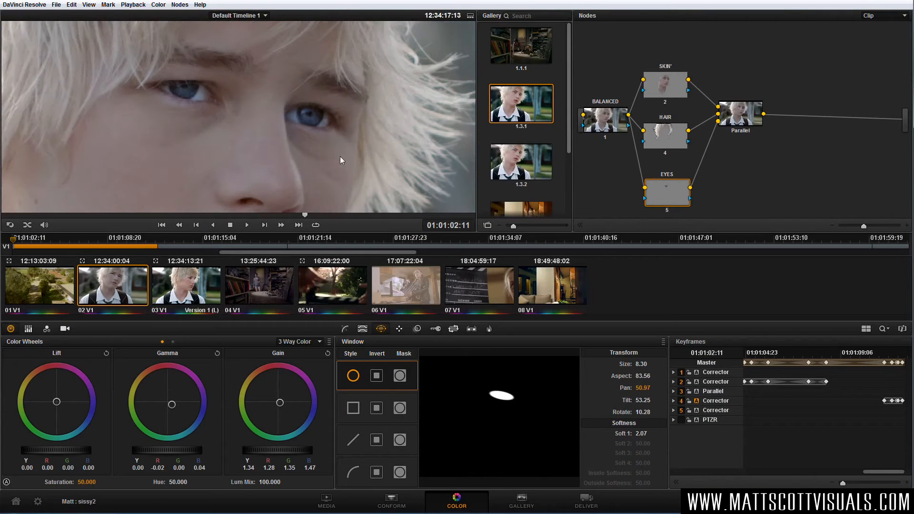
key("ctrl+d")
key("ctrl+d")
key("ctrl+d")
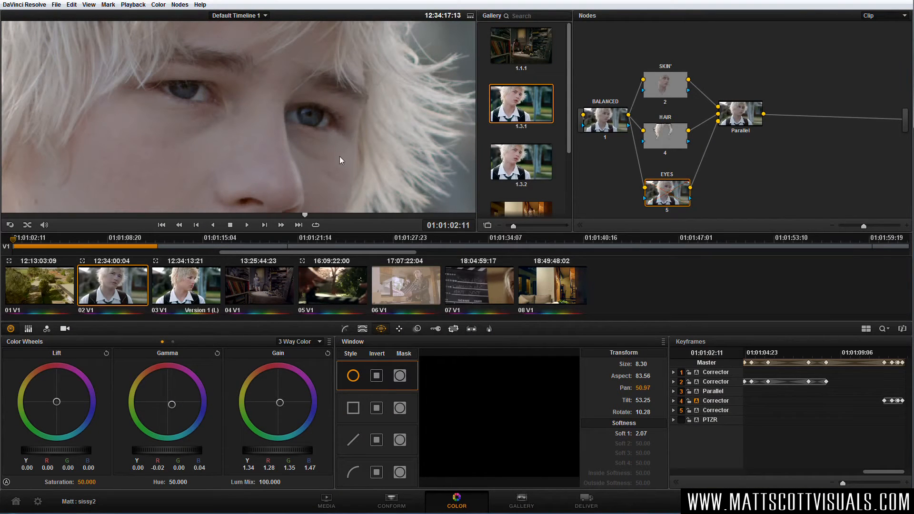
key("ctrl+d")
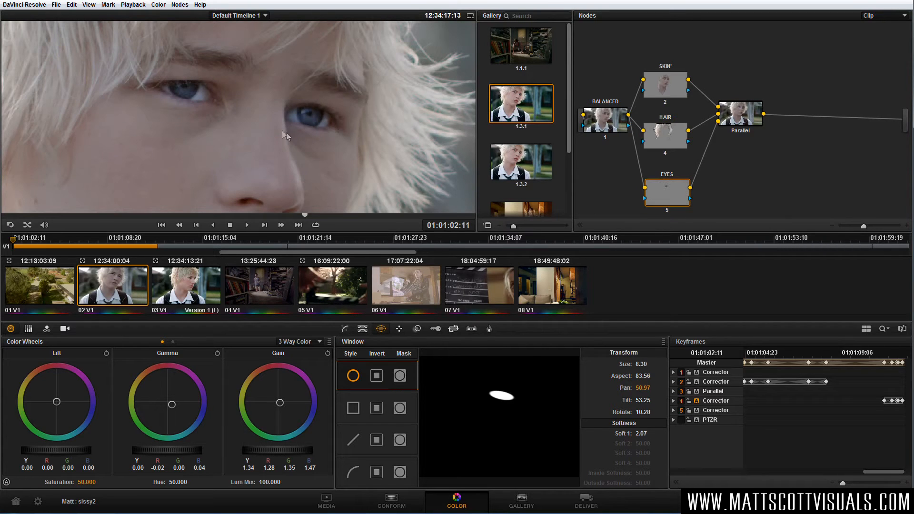
scroll(286, 132, "down", 3)
left_click_drag(270, 142, 294, 135)
scroll(293, 136, "down", 1)
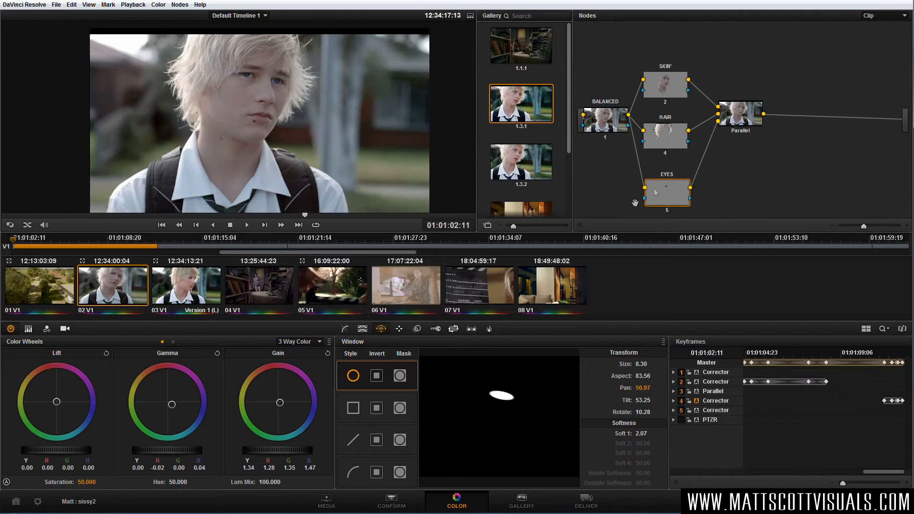
- Nudge the HAIR node down and the EYES node up in the node graph
left_click(664, 85)
left_click(671, 135)
left_click(668, 196)
left_click_drag(667, 149, 667, 152)
left_click_drag(661, 198, 658, 192)
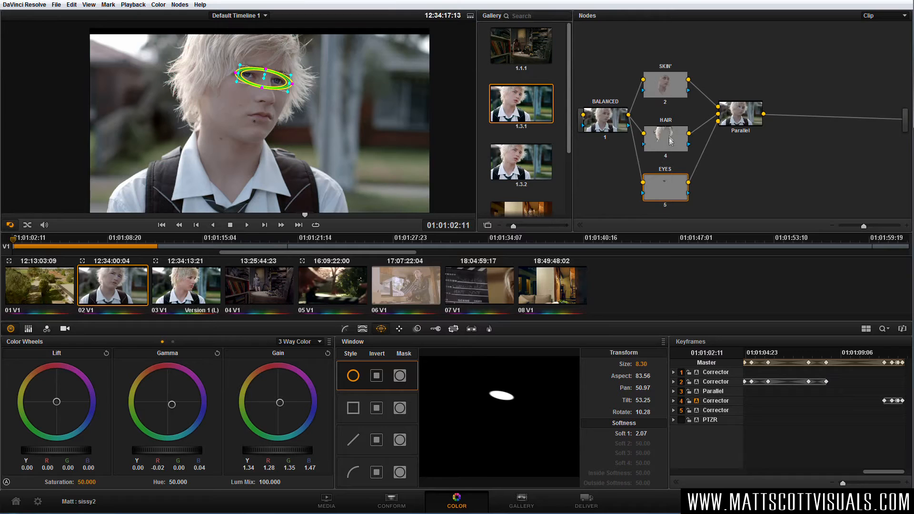
- Reposition the Parallel mixer node and align the EYES node with the other branches
left_click_drag(743, 124, 732, 141)
left_click(732, 142)
right_click(731, 135)
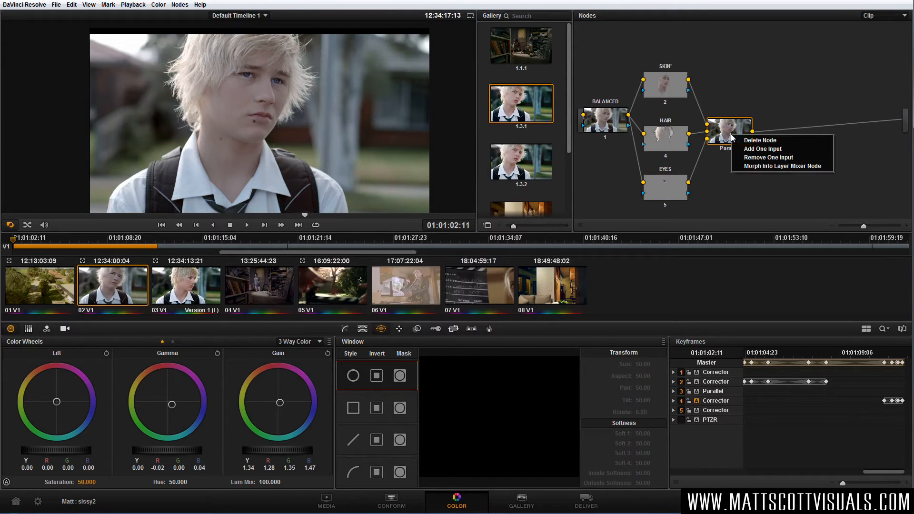
left_click(726, 134)
left_click_drag(722, 137, 720, 131)
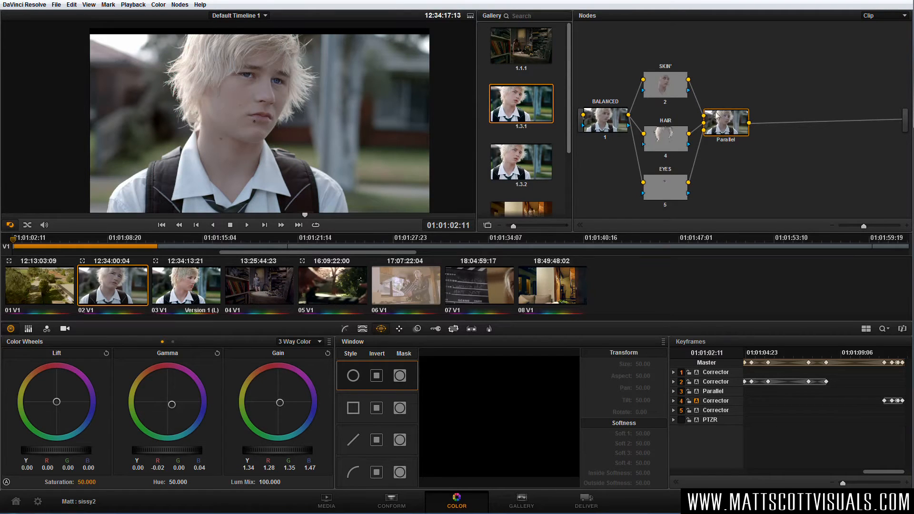
left_click(602, 124)
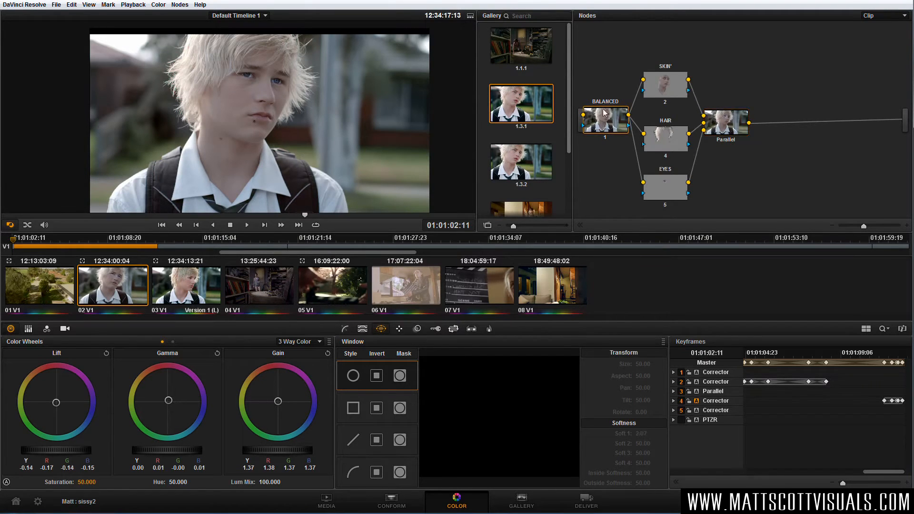
left_click(728, 129)
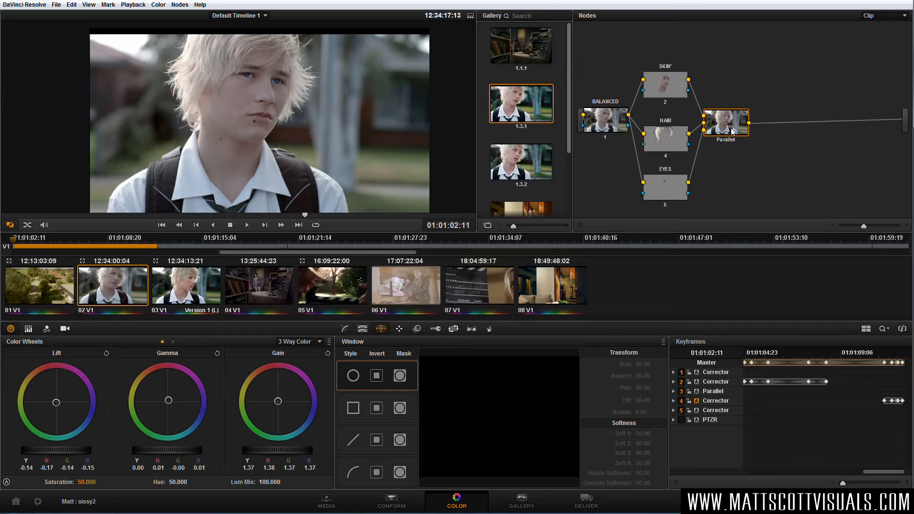
left_click_drag(669, 195, 670, 190)
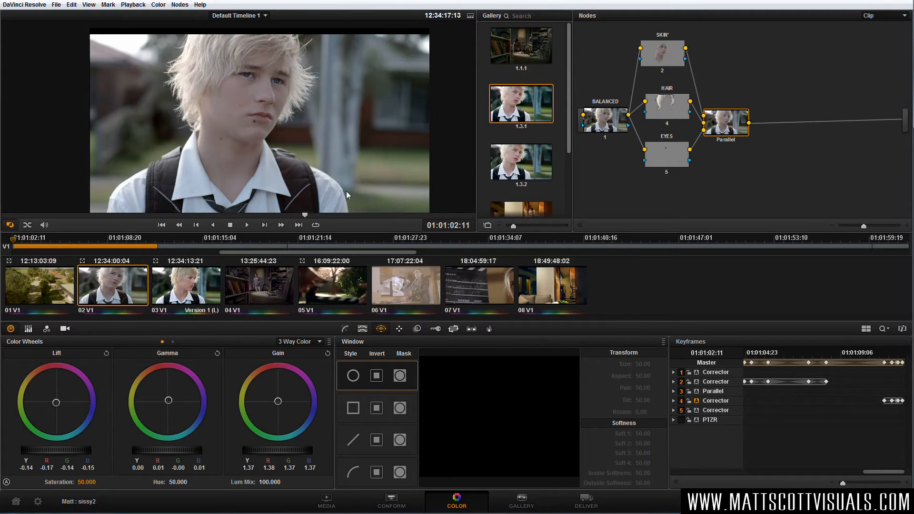
scroll(264, 187, "down", 1)
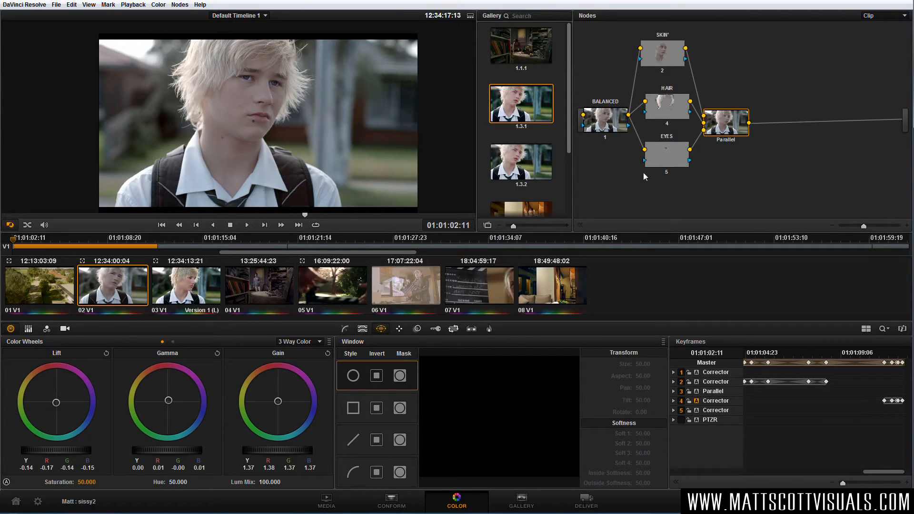
- Add parallel node 6 to the tree and label it SHIRT
left_click(673, 161)
left_click(673, 56)
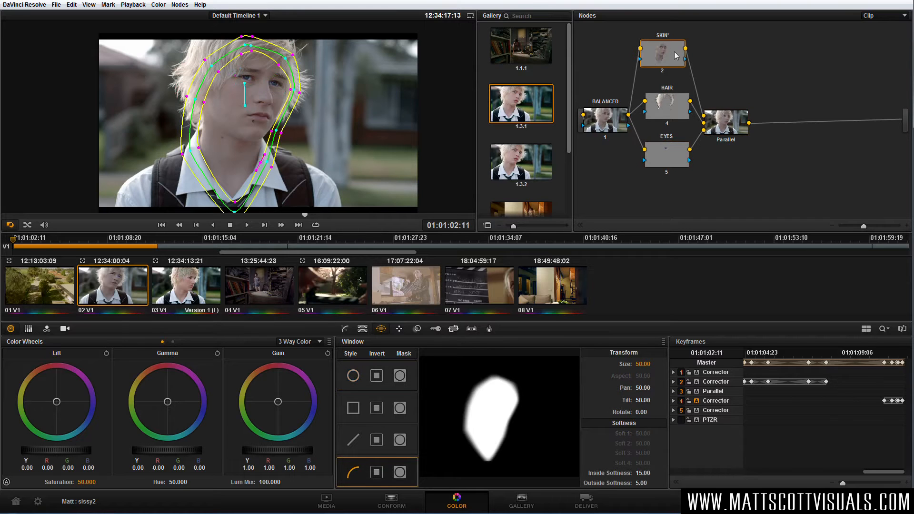
left_click(163, 6)
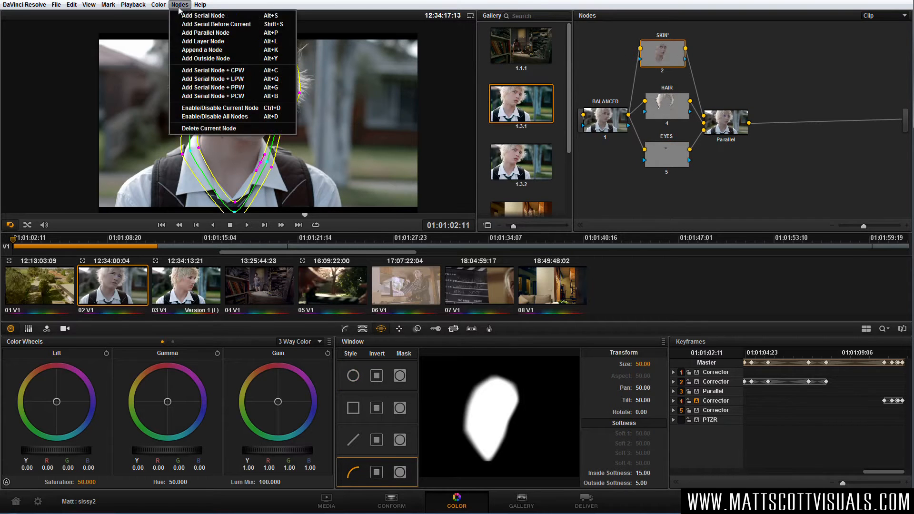
left_click(197, 32)
left_click_drag(666, 214, 669, 196)
right_click(670, 197)
left_click(694, 201)
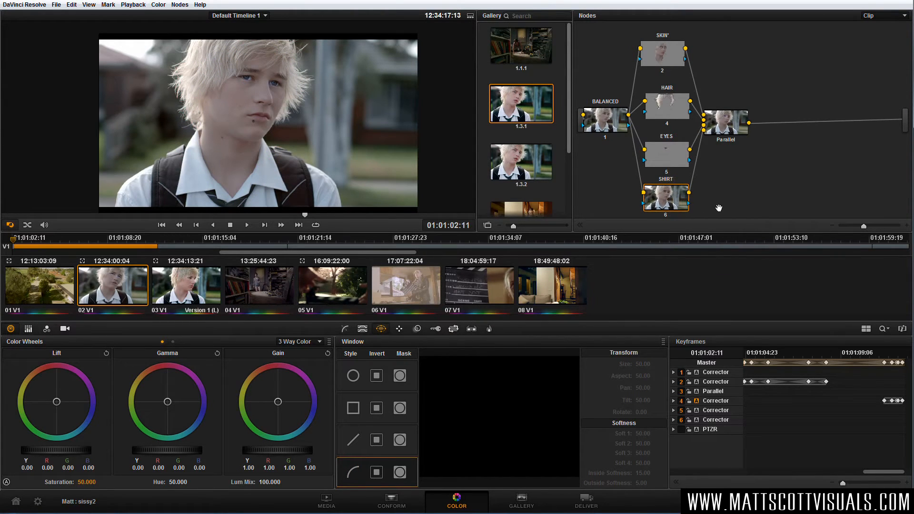
left_click(656, 208)
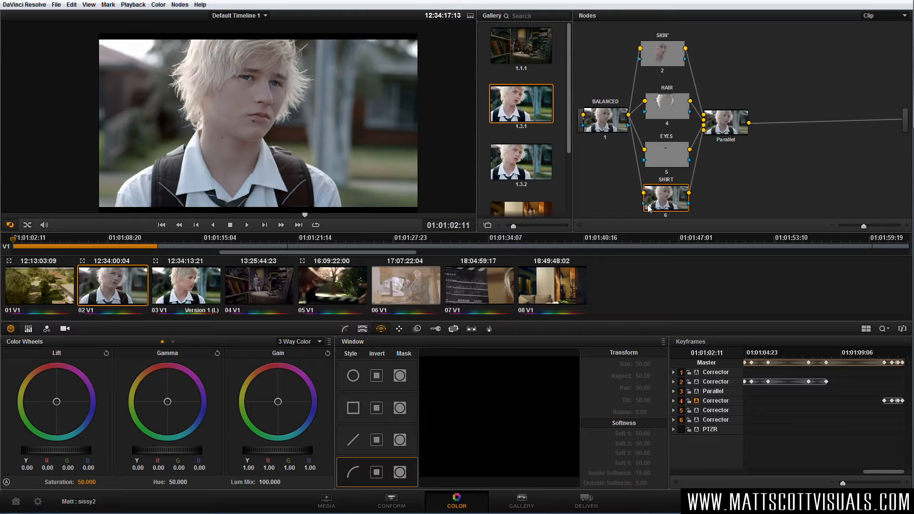
- Key the white shirt, widening luminance high to 97.1, and compare with hue qualification off
left_click(363, 329)
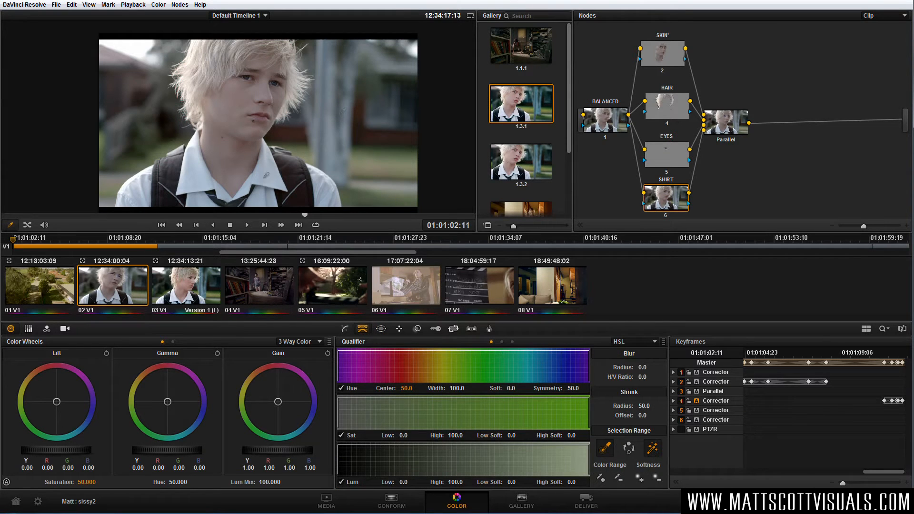
left_click(270, 175)
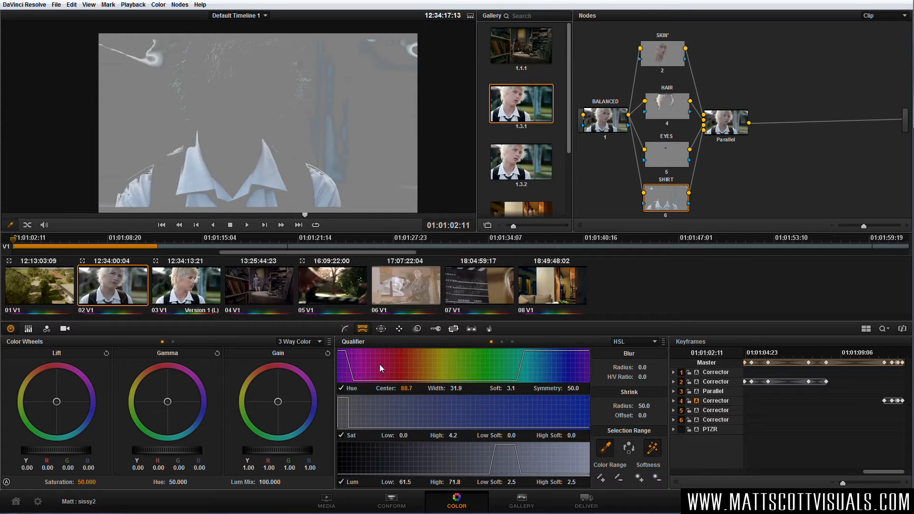
left_click_drag(453, 481, 465, 480)
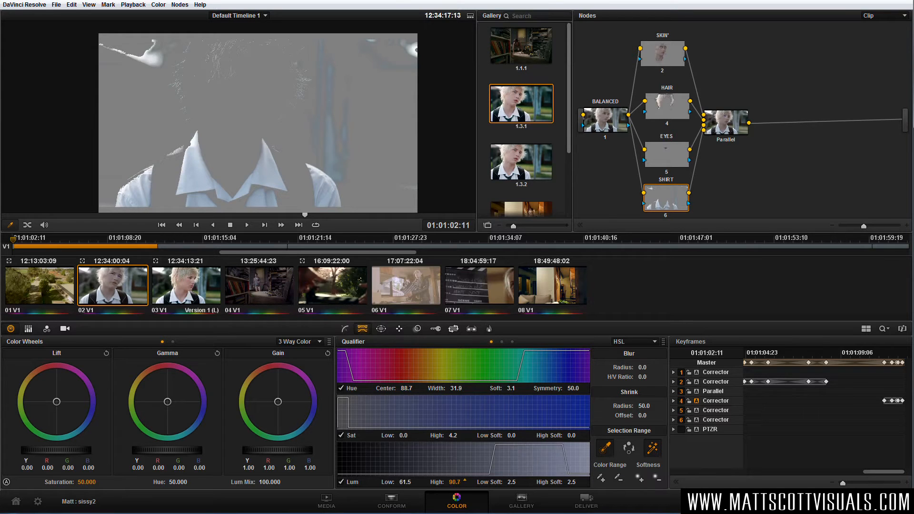
left_click(341, 388)
left_click(342, 387)
left_click(342, 388)
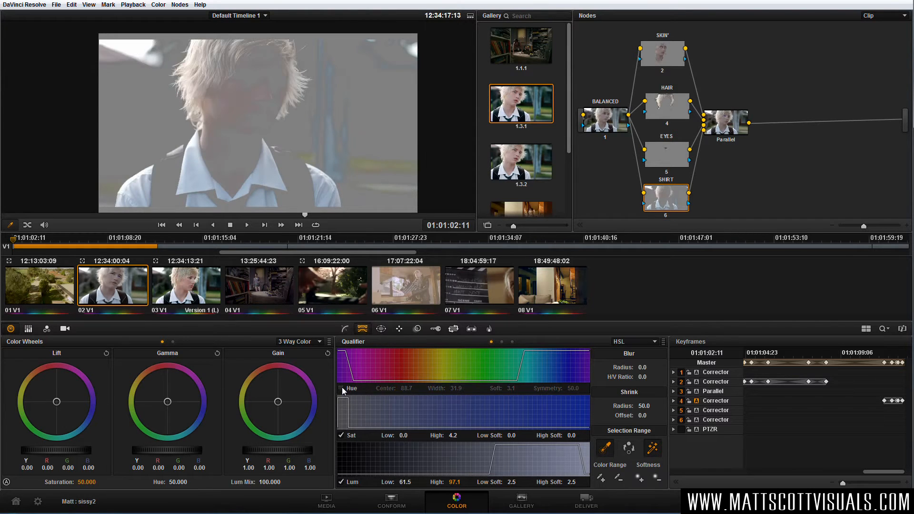
left_click(342, 388)
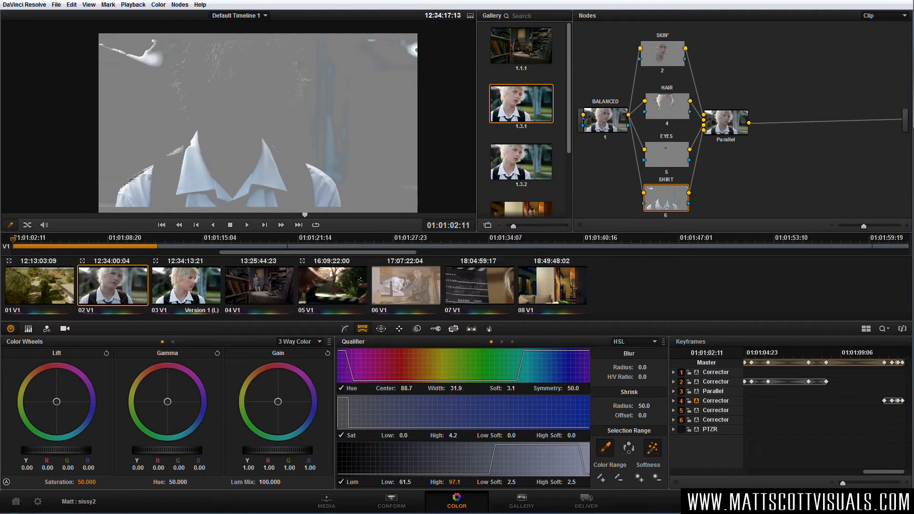
- Key the SHIRT node on luminance only, from 60.4 to 100 with high softness 0
scroll(257, 116, "up", 2)
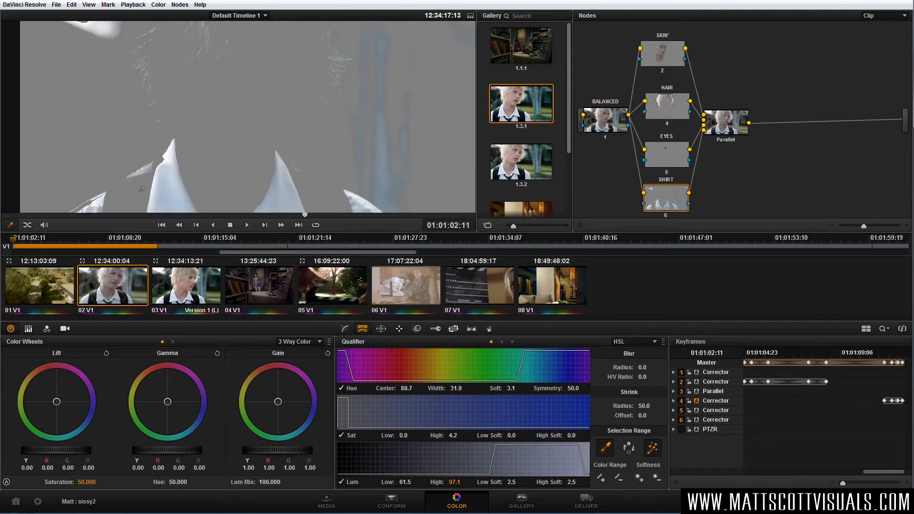
left_click(341, 388)
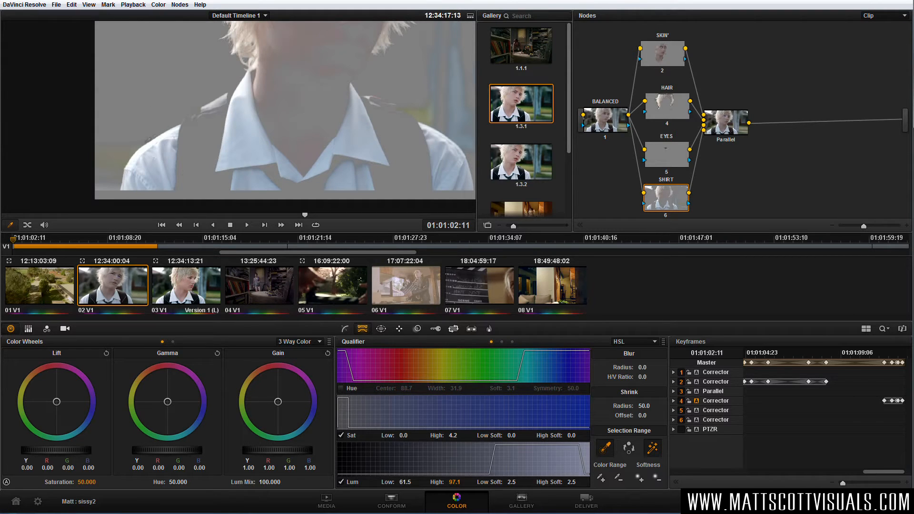
scroll(320, 131, "down", 3)
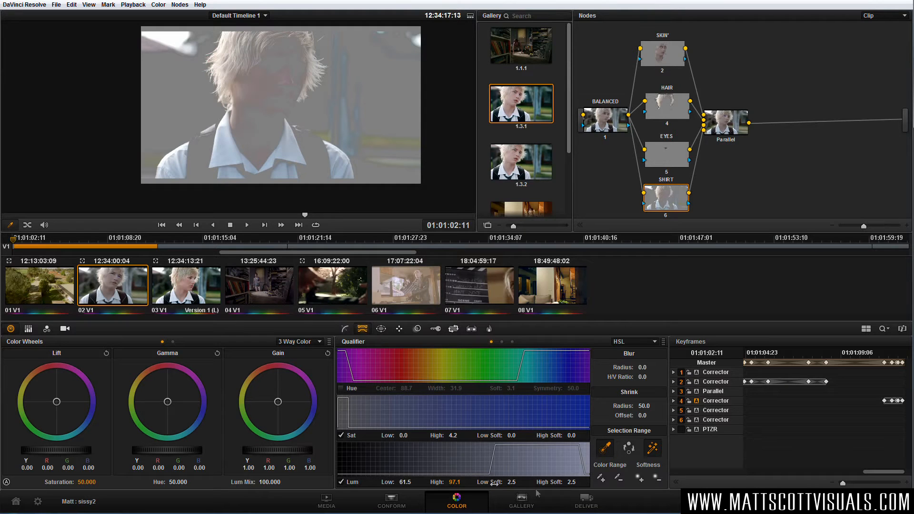
left_click_drag(571, 481, 559, 482)
left_click_drag(454, 481, 469, 482)
left_click_drag(404, 481, 399, 482)
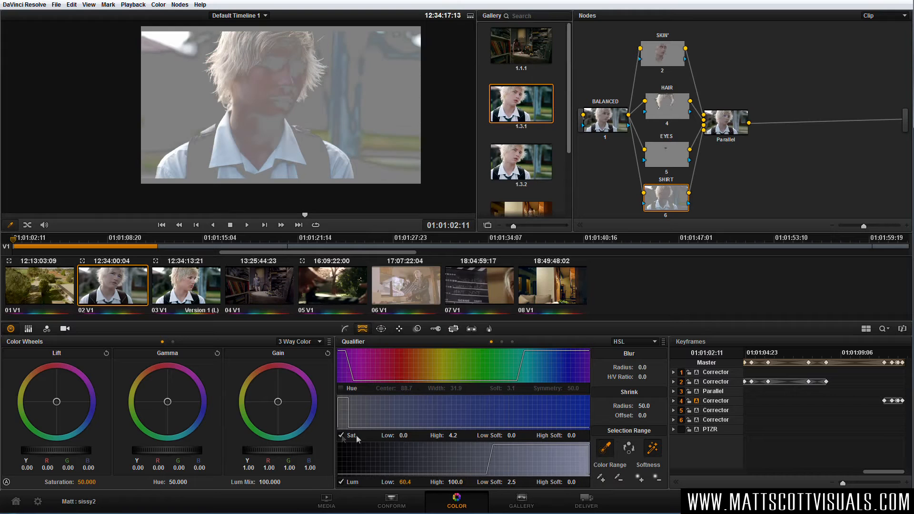
- Draw a closed curve window outlining the shirt collar
left_click(380, 328)
left_click(353, 472)
left_click(148, 178)
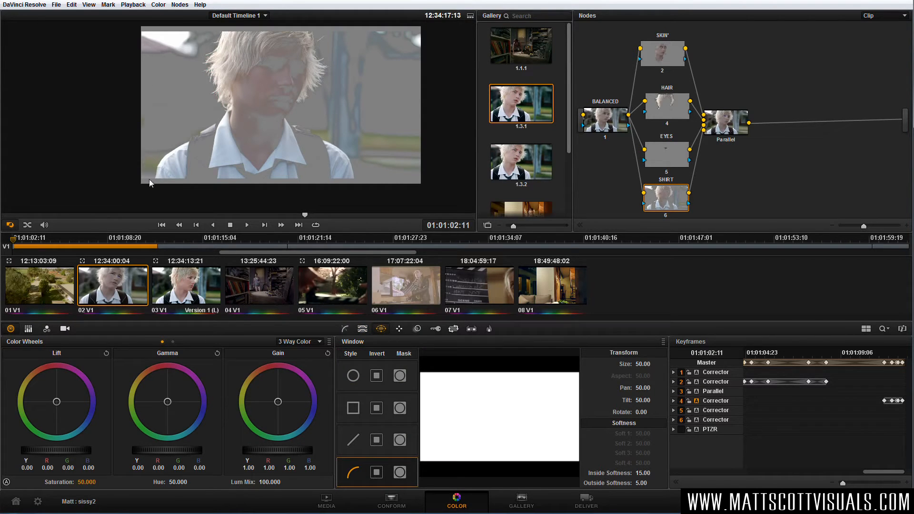
left_click(167, 145)
left_click(224, 102)
left_click(239, 120)
left_click(254, 153)
left_click(280, 112)
left_click(307, 118)
left_click(355, 158)
left_click(360, 194)
left_click(153, 194)
left_click(149, 178)
- Adjust the collar outline's points and set the qualifier blur radius to 43.9
left_click(159, 186)
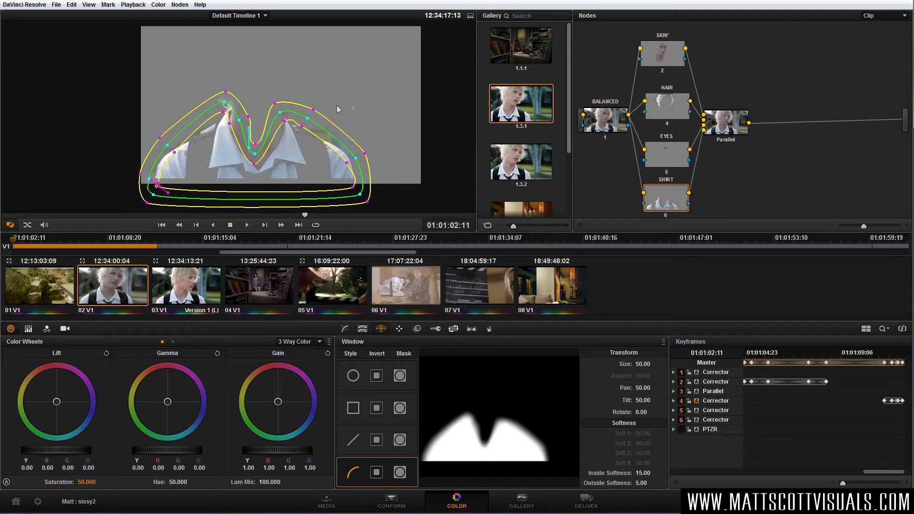
mouse_move(224, 101)
left_mouse_down()
mouse_move(235, 119)
mouse_move(227, 106)
left_mouse_up()
left_click(239, 120)
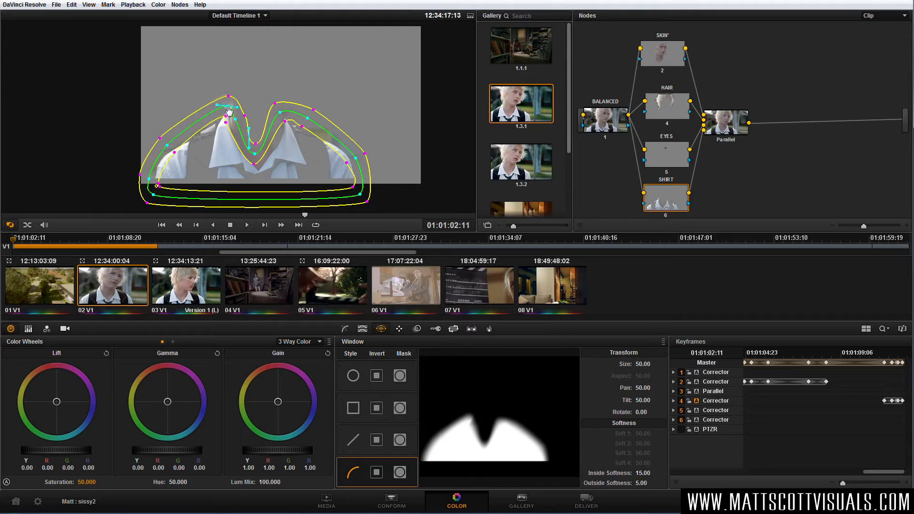
left_click(362, 328)
left_click_drag(642, 367, 662, 366)
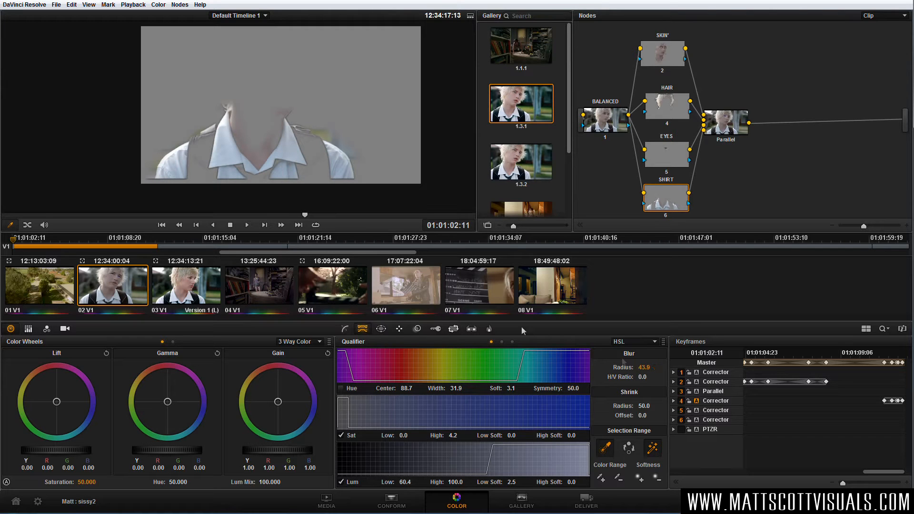
- Re-enable hue keying with a shifted, softer hue range, then track the collar window forward
left_click(340, 389)
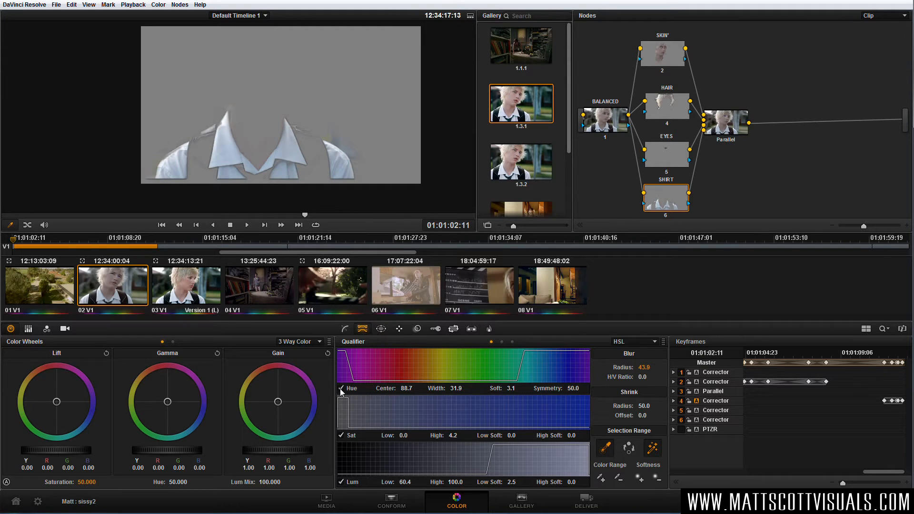
left_click_drag(405, 388, 403, 388)
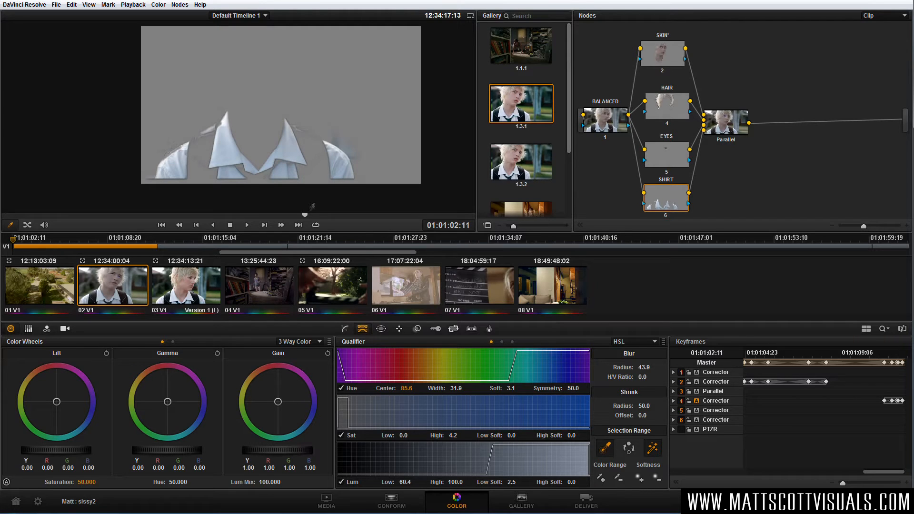
left_click_drag(524, 388, 527, 388)
left_click(399, 329)
left_click(401, 393)
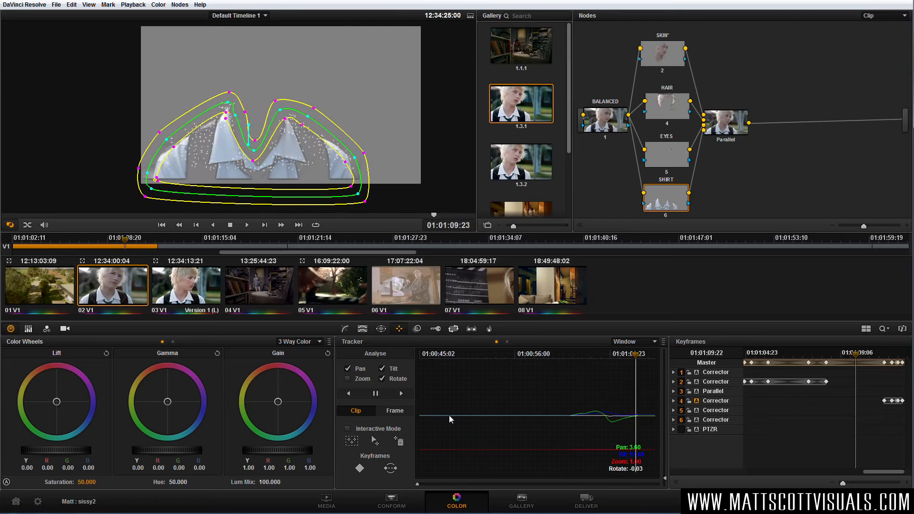
- Stop the forward track, return to about 01:00:59 and track the collar window in reverse
left_click(375, 393)
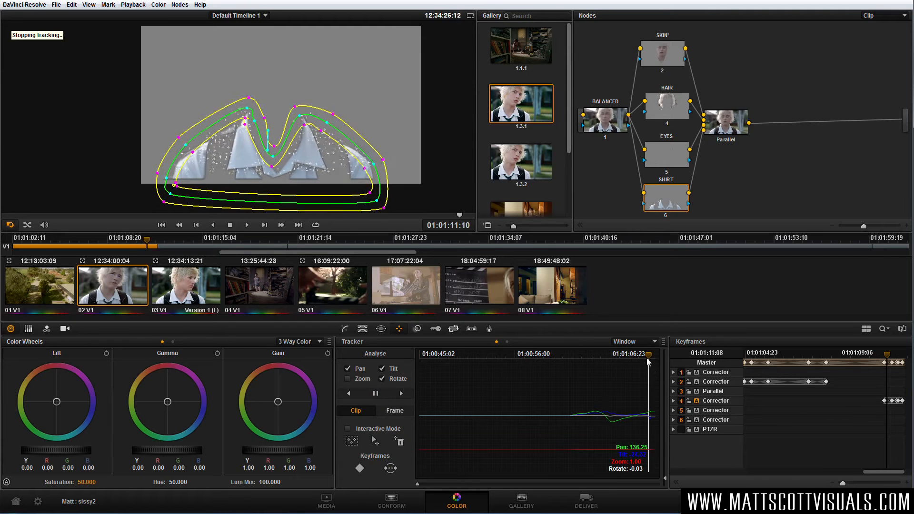
left_click_drag(648, 361, 570, 365)
left_click(349, 393)
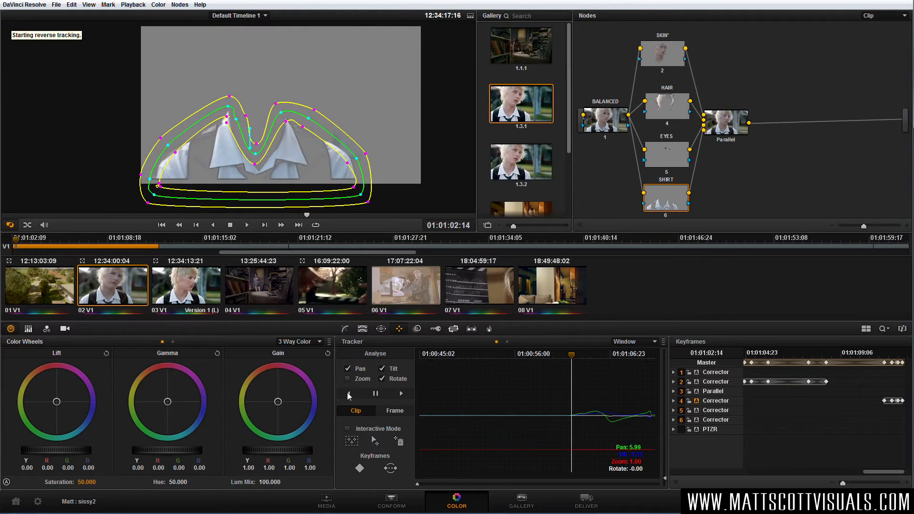
left_click(376, 393)
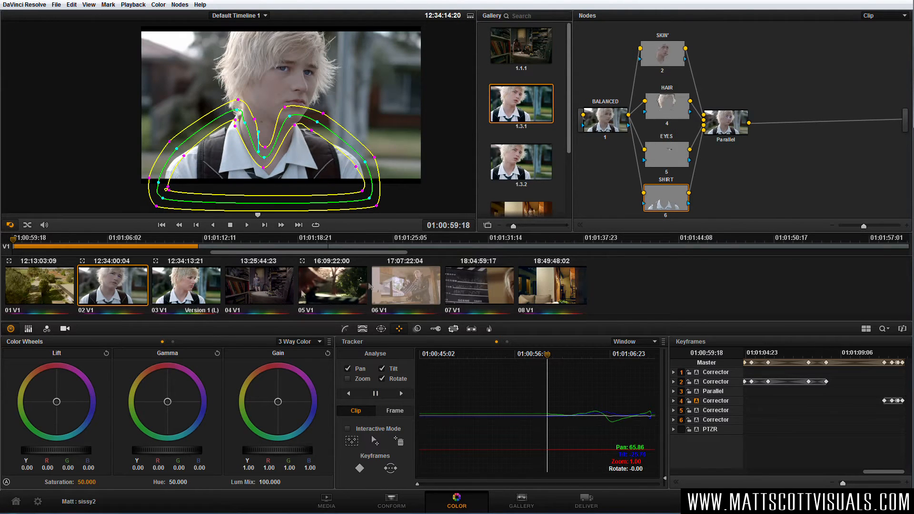
- Reset the EYES node's Gamma and Gain wheels to neutral, then show Curves and nudge the BALANCED node
left_click(677, 158)
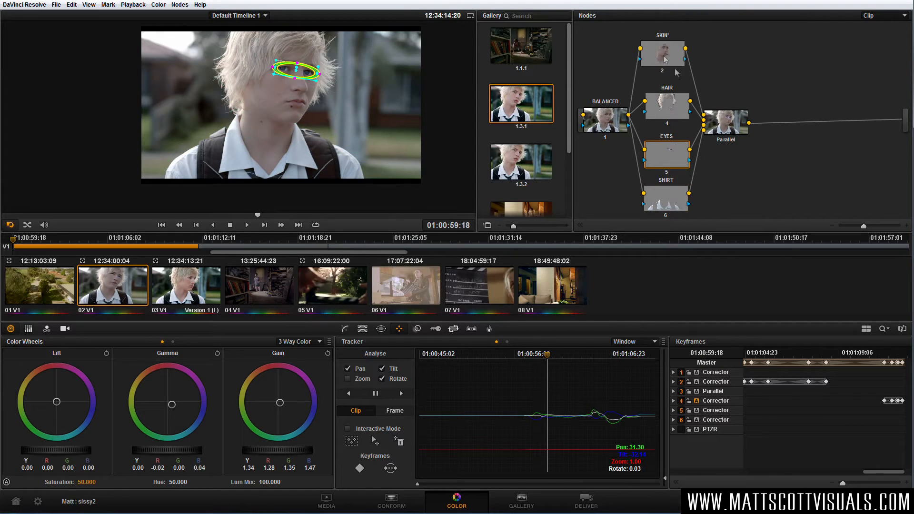
left_click(731, 130)
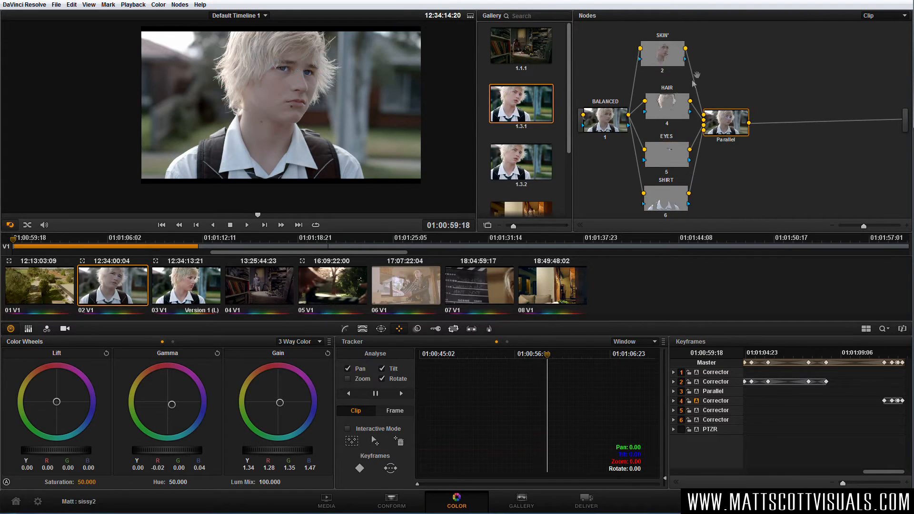
left_click(666, 153)
left_click(217, 353)
left_click(327, 353)
left_click(345, 328)
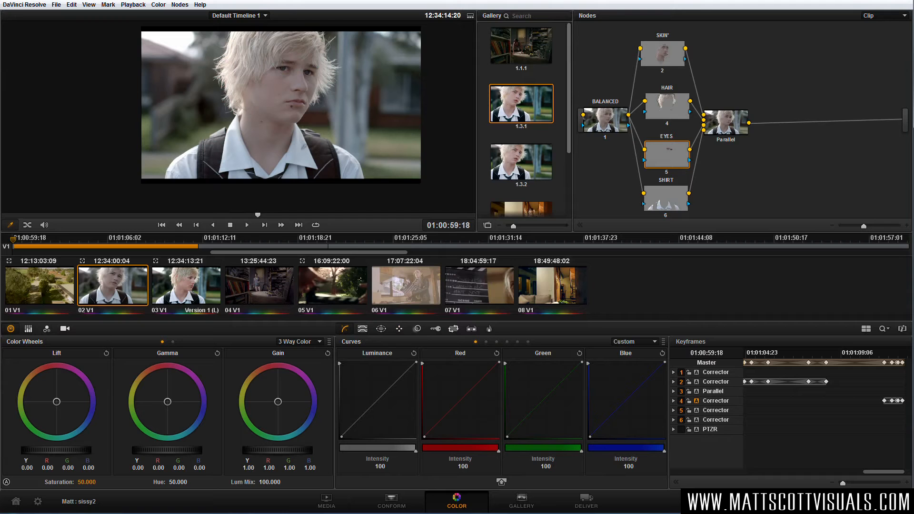
left_click_drag(608, 120, 609, 122)
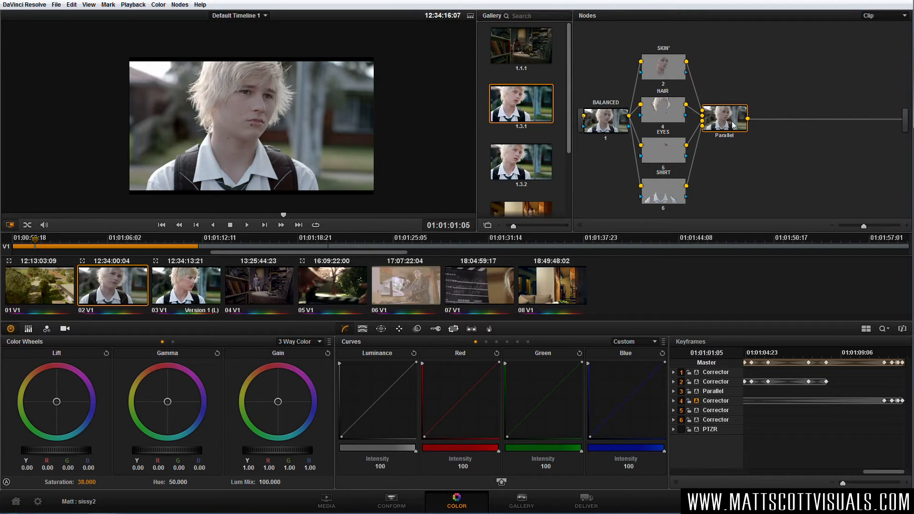
- Add serial node 7 after the Parallel mixer and label it contrast
key("alt+s")
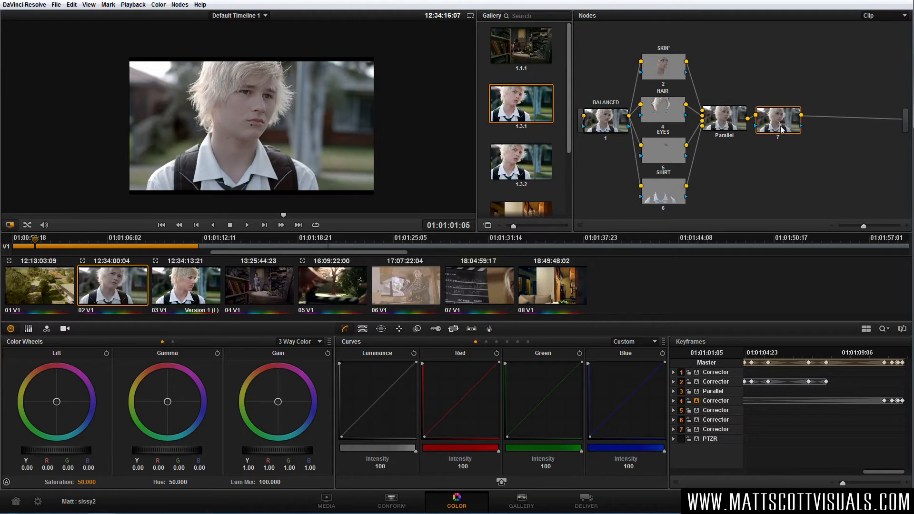
right_click(782, 127)
left_click(797, 134)
key("Return")
- Crush shadows and lift mids on the luminance curve, toggling the node to compare
left_click_drag(352, 425, 348, 435)
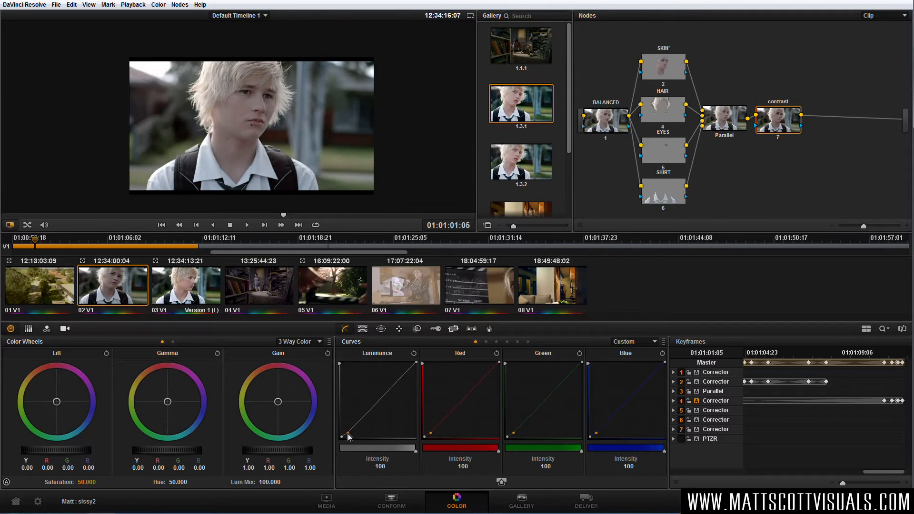
left_click_drag(381, 398, 386, 384)
left_click_drag(349, 432, 351, 428)
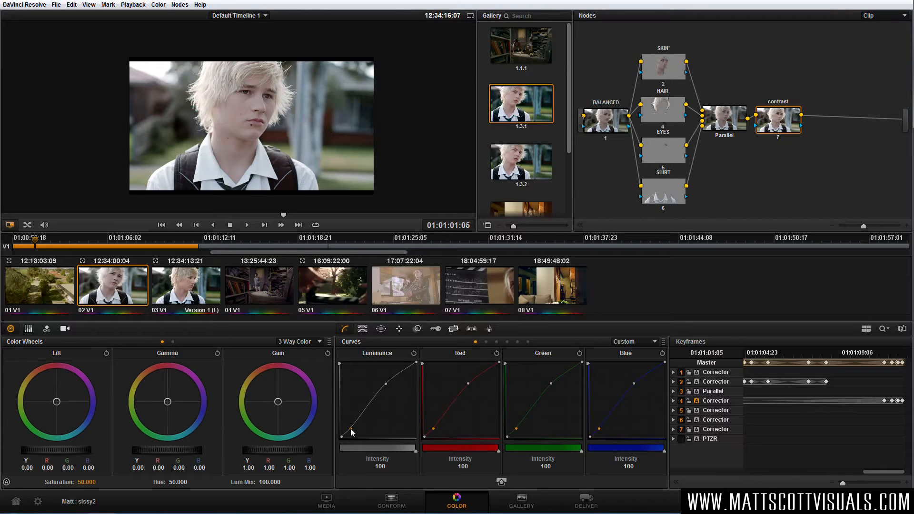
key("ctrl+d")
key("ctrl+d")
scroll(278, 156, "up", 2)
left_click_drag(278, 157, 310, 150)
key("ctrl+d")
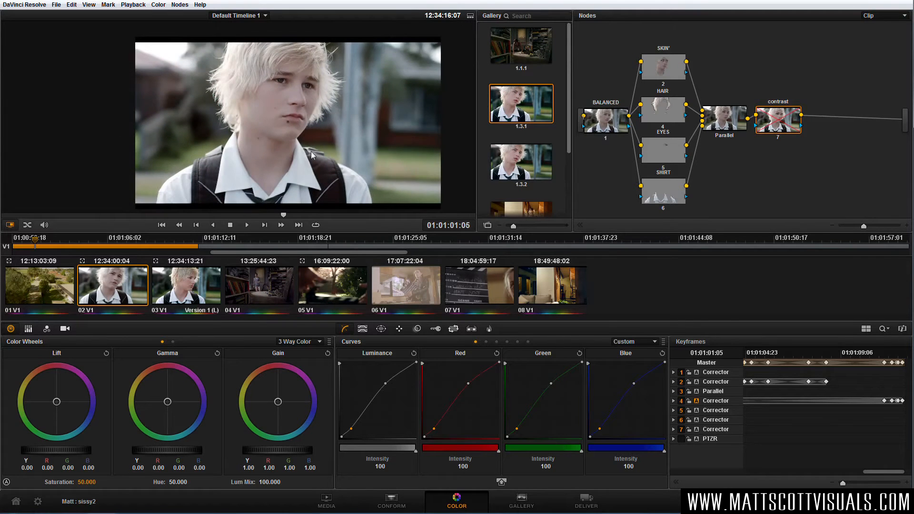
key("ctrl+d")
- Rename node 7 to COLOUR/CONTRAST
right_click(780, 119)
left_click(791, 124)
type("co")
key("Return")
key("ctrl+d")
key("ctrl+d")
key("ctrl+d")
key("ctrl+d")
- Wipe-compare the shot against gallery still 1.3.1, then turn the wipe off
mouse_move(775, 125)
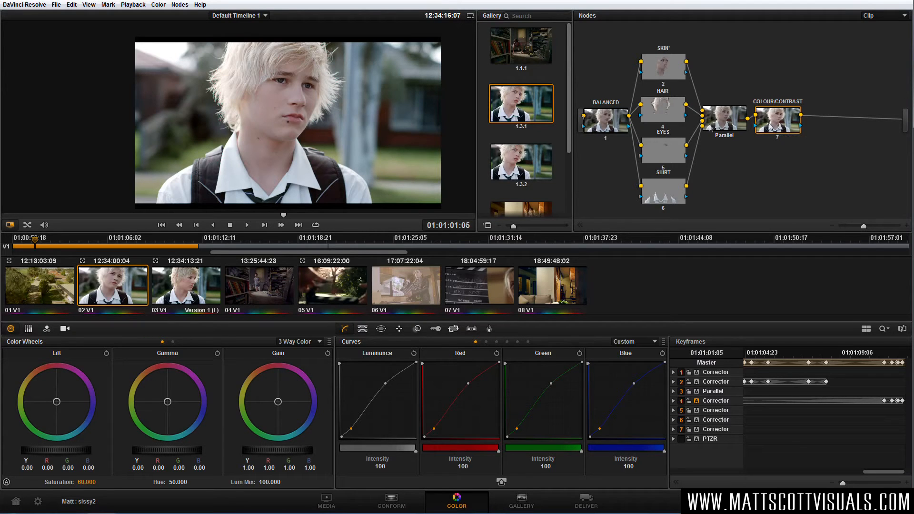
double_click(531, 115)
left_click_drag(286, 139, 336, 123)
key("ctrl+w")
- Reduce blue in the SKIN' highlights and warm the HAIR highlights slightly
left_click_drag(776, 125, 779, 123)
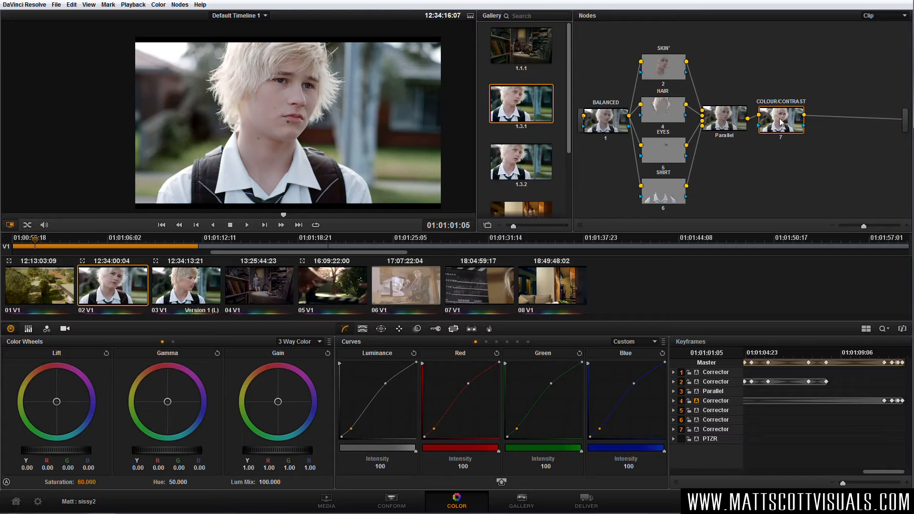
left_click(663, 67)
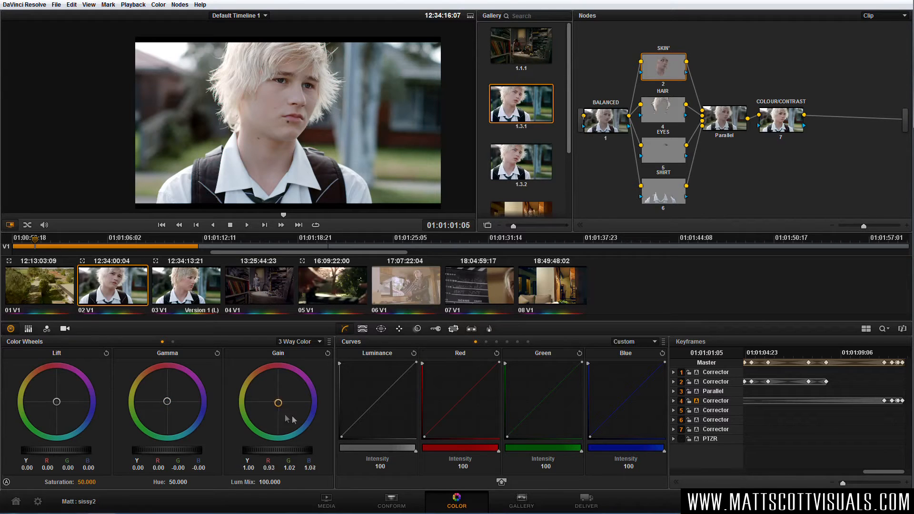
scroll(278, 174, "up", 1)
left_click_drag(278, 174, 252, 198)
left_click_drag(277, 405, 277, 401)
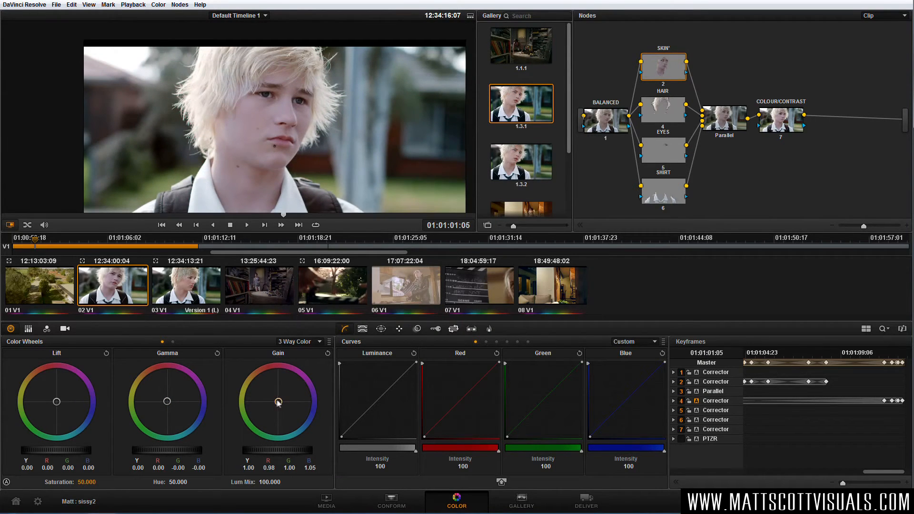
left_click(663, 112)
left_click_drag(278, 402, 279, 401)
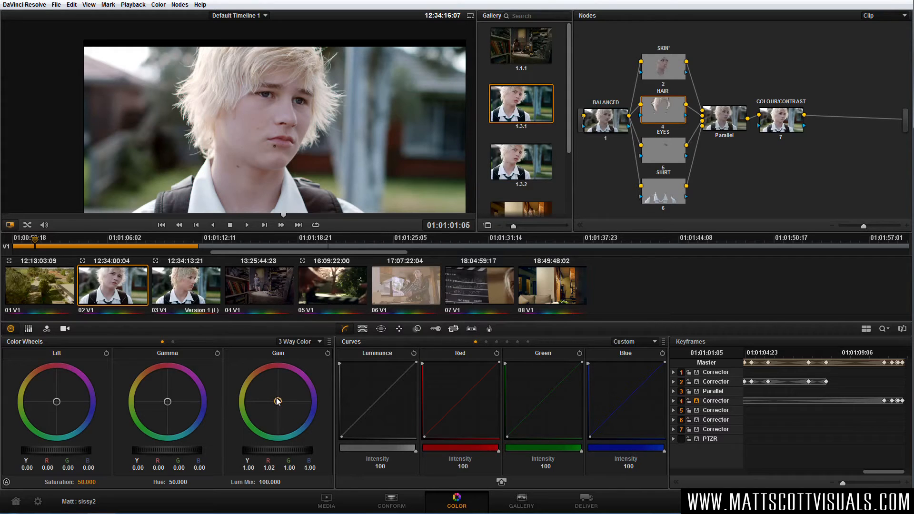
- Brighten the EYES highlights and midtones and push the highlights toward blue-green
left_click(663, 150)
left_click_drag(263, 453, 322, 449)
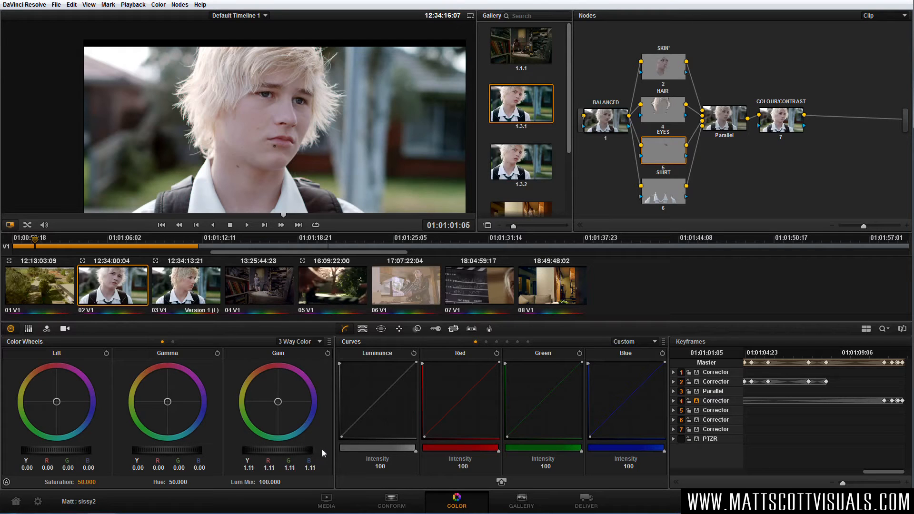
left_click_drag(185, 449, 212, 449)
left_click_drag(278, 403, 289, 415)
scroll(293, 109, "up", 3)
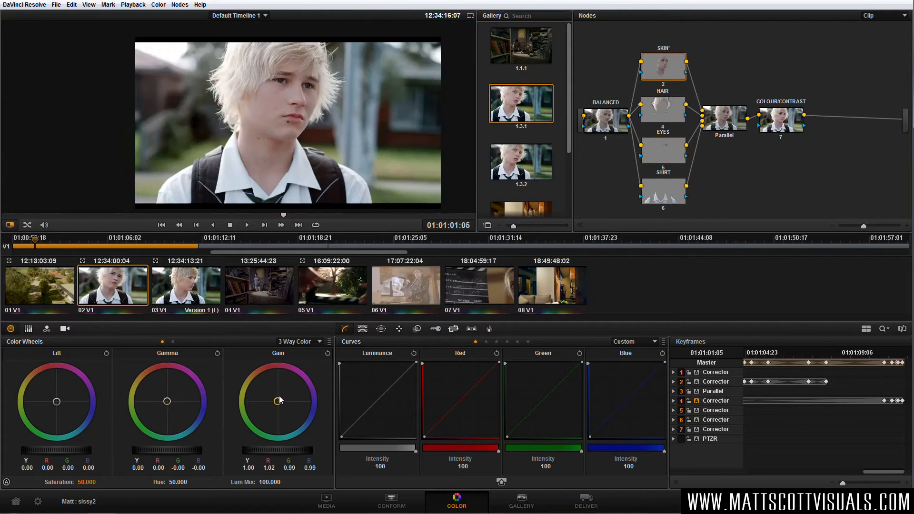
mouse_move(280, 400)
left_mouse_down()
mouse_move(282, 408)
mouse_move(295, 400)
left_mouse_up()
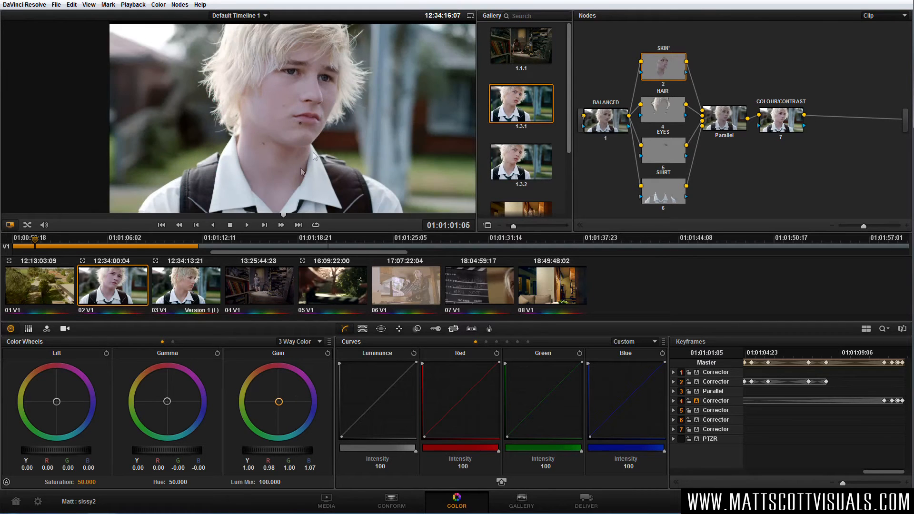
scroll(304, 176, "up", 2)
left_click_drag(281, 404, 278, 402)
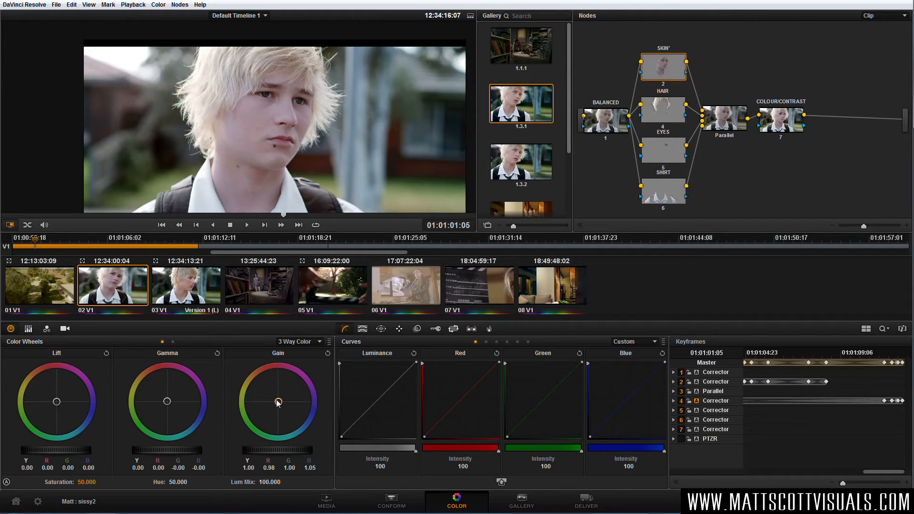
- Warm HAIR highlights again and raise EYES gain toward blue, to 1.11/1.03/1.12/1.22
left_click(663, 117)
left_click_drag(278, 402, 277, 401)
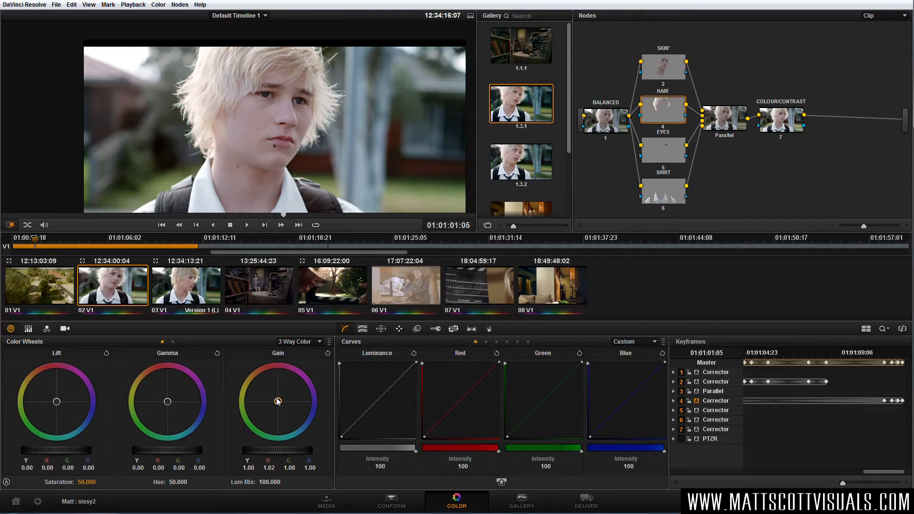
left_click(660, 151)
left_click_drag(275, 452, 321, 450)
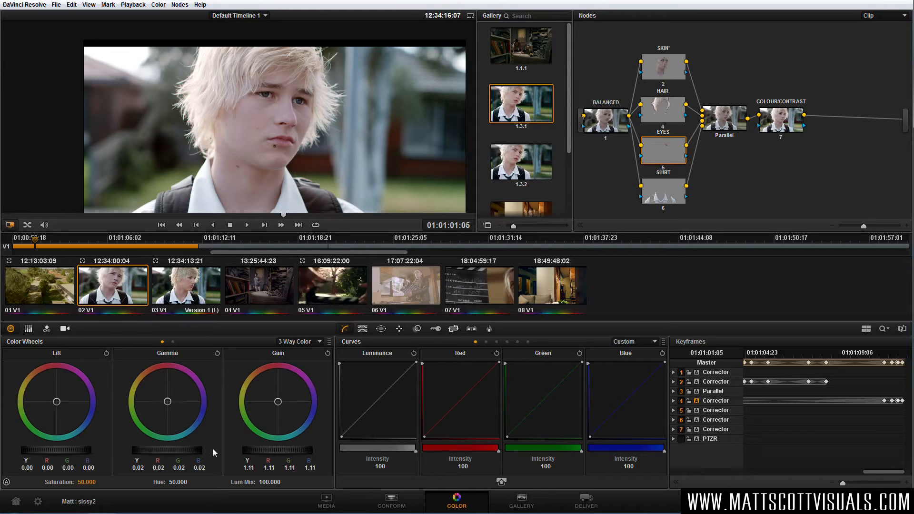
left_click_drag(284, 409, 298, 422)
scroll(296, 116, "up", 3)
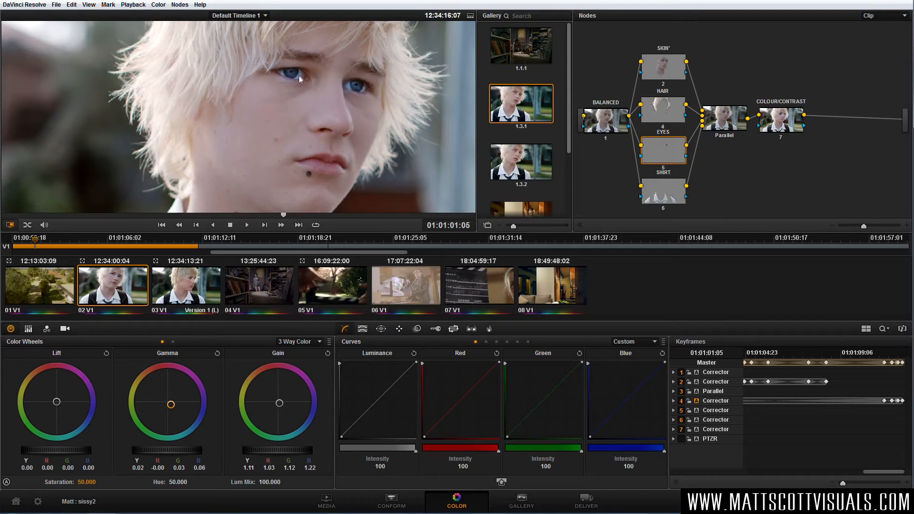
- Refine the EYES highlight colour, add blue and brightness to its midtones, and toggle to compare
left_click_drag(280, 406, 267, 368)
left_click_drag(171, 405, 185, 426)
mouse_move(279, 400)
left_mouse_down()
mouse_move(266, 401)
mouse_move(273, 402)
left_mouse_up()
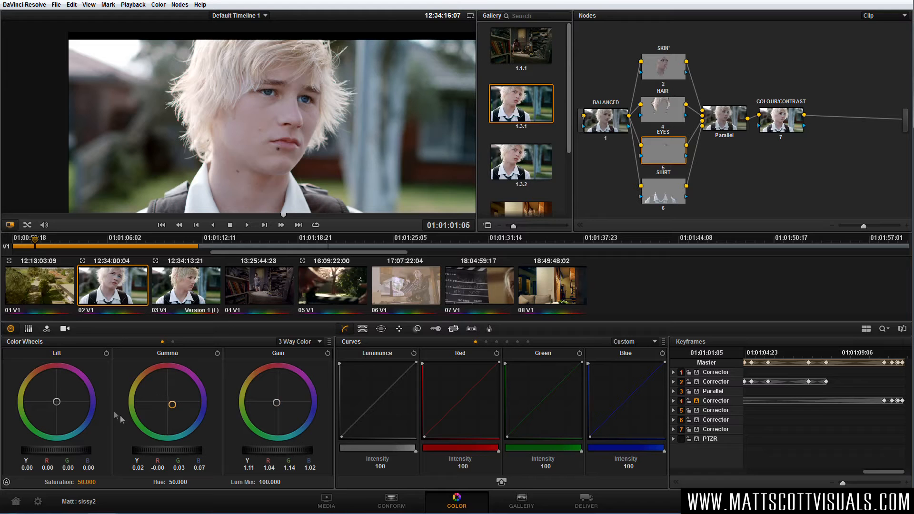
left_click_drag(162, 449, 227, 450)
key("ctrl+d")
key("ctrl+d")
key("ctrl+d")
key("ctrl+d")
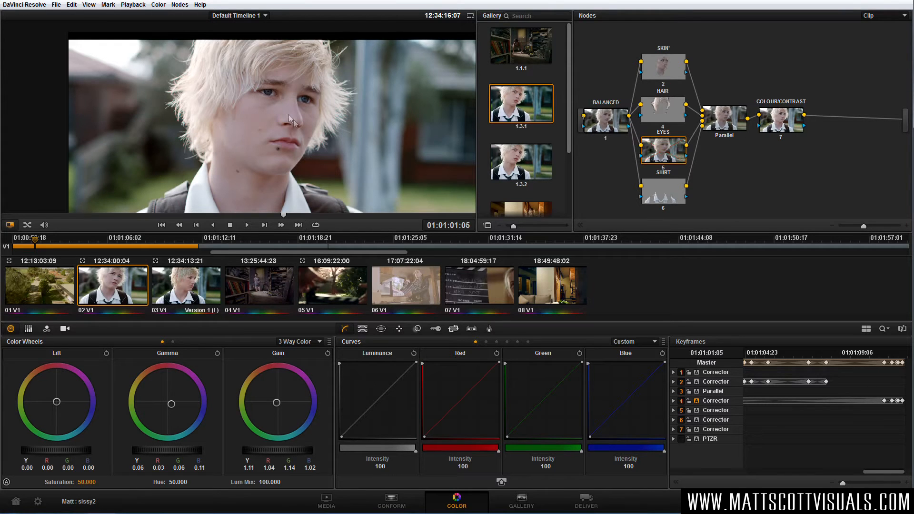
scroll(289, 114, "up", 2)
key("ctrl+d")
key("ctrl+d")
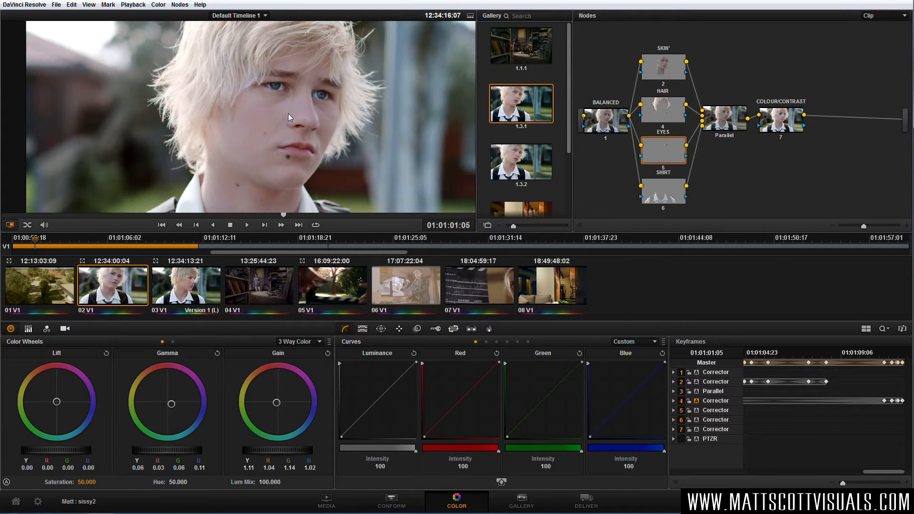
scroll(288, 114, "down", 3)
- Cool the SKIN' midtones slightly and set SHIRT gain to 1.09/1.11/1.09/1.05, slightly warmer
left_click(665, 71)
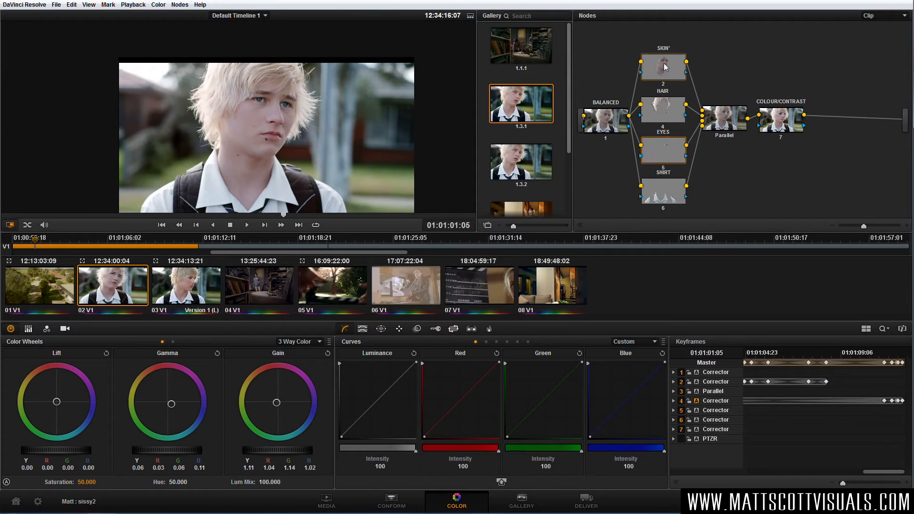
left_click_drag(167, 405, 162, 405)
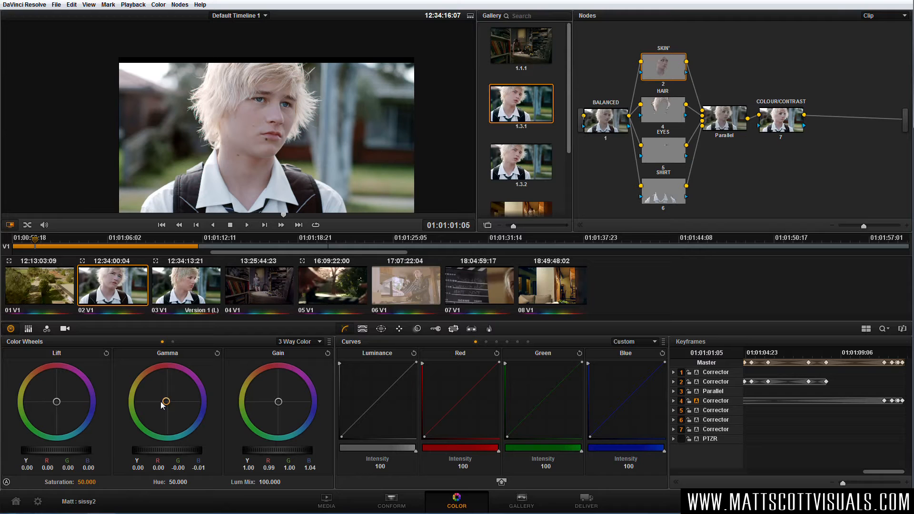
left_click(667, 198)
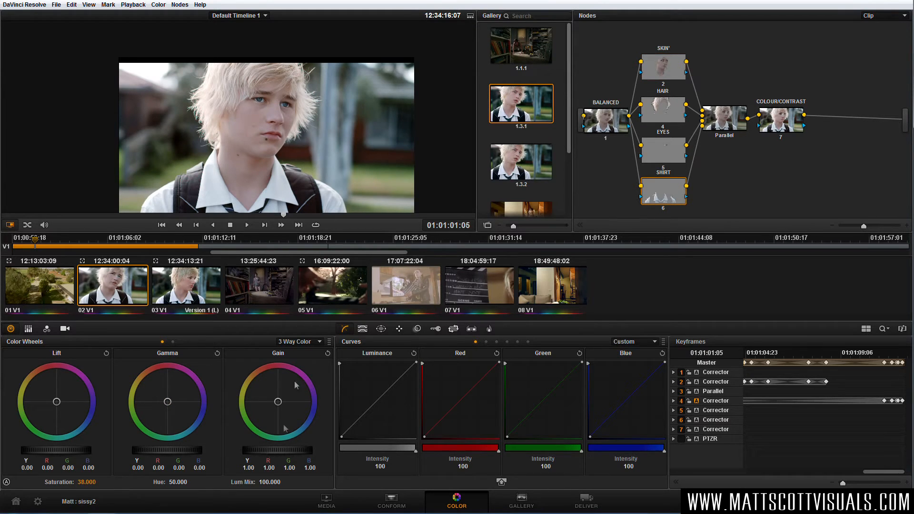
left_click_drag(264, 452, 288, 454)
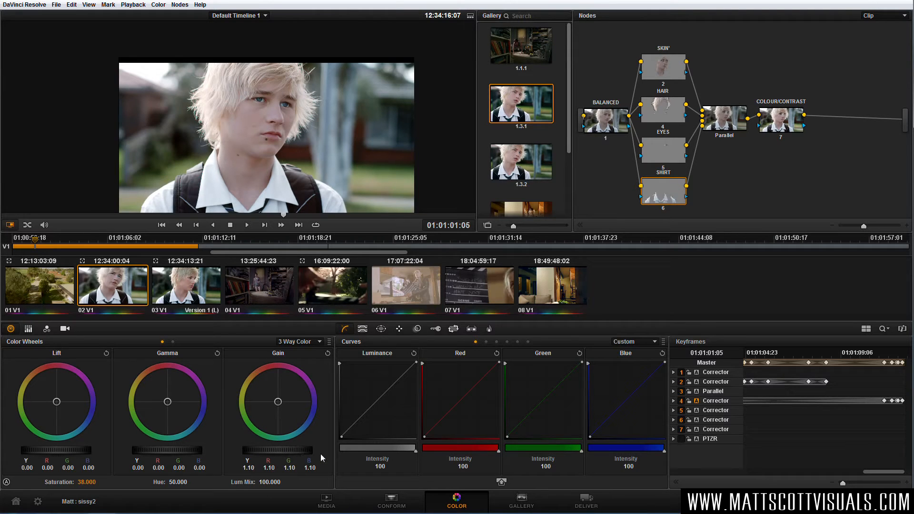
left_click_drag(318, 453, 314, 453)
left_click_drag(279, 403, 272, 401)
- Toggle the whole grade off and on to compare with the ungraded image
scroll(315, 153, "up", 2)
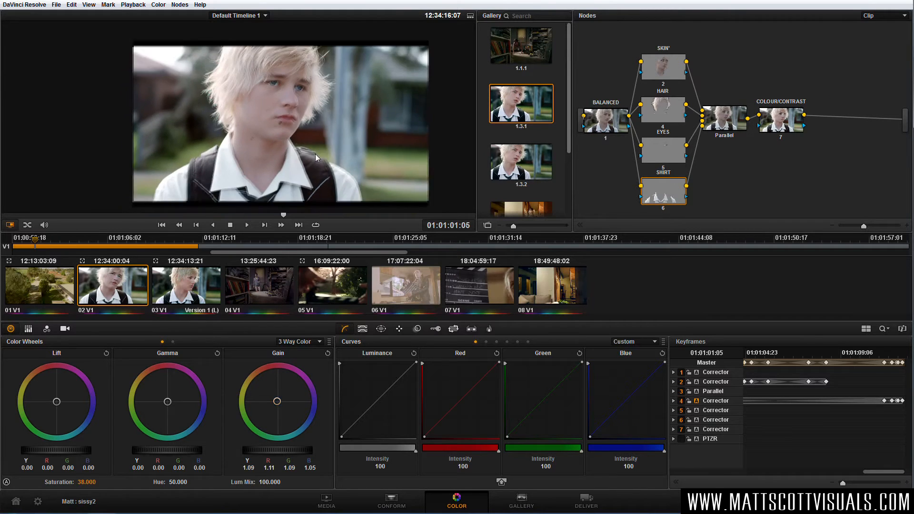
key("alt+d")
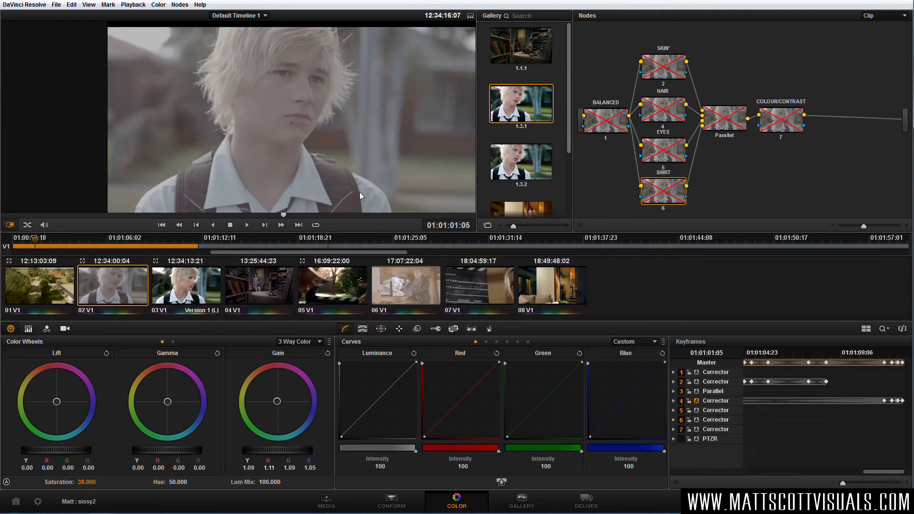
key("alt+d")
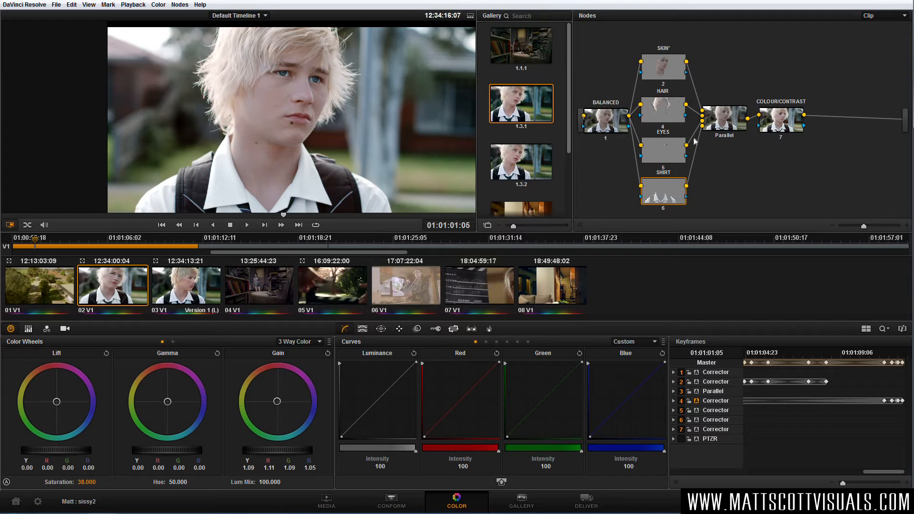
key("alt+d")
key("alt+d")
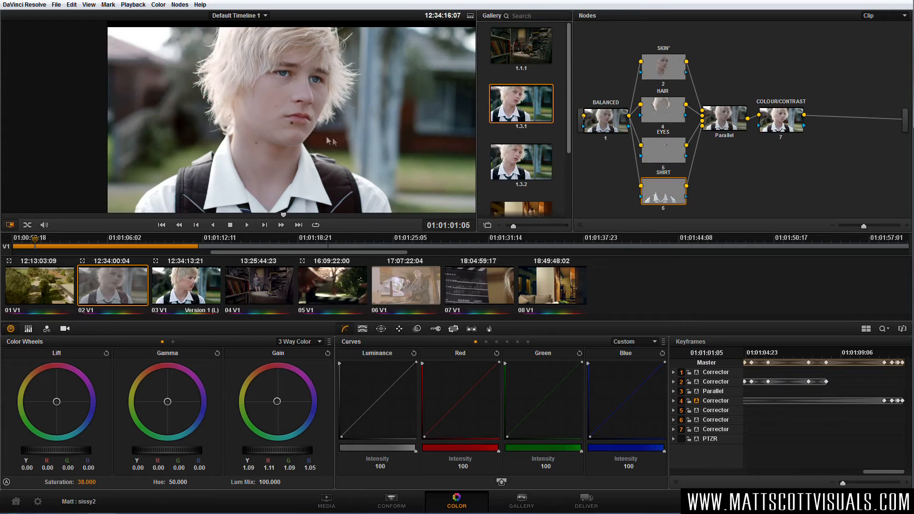
scroll(316, 133, "down", 2)
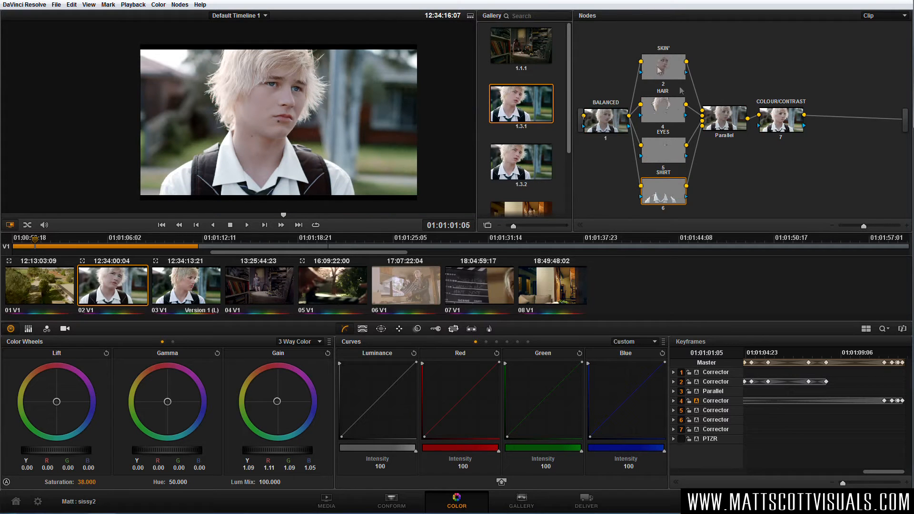
left_click(782, 125)
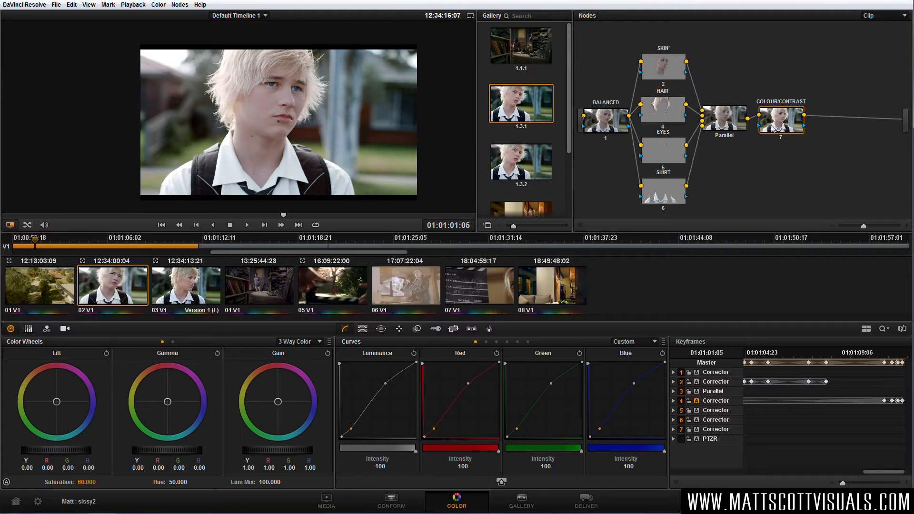
key("alt+s")
left_click_drag(829, 127, 743, 198)
left_click(380, 328)
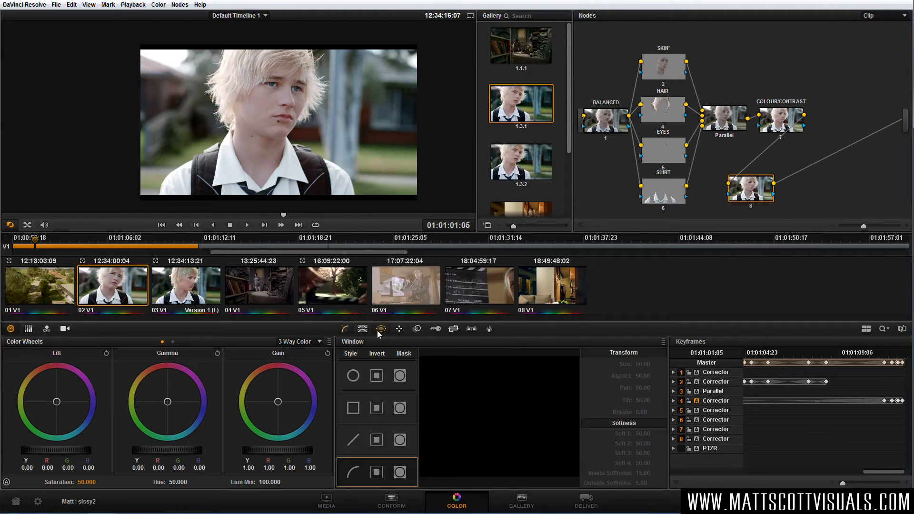
left_click(352, 375)
left_click_drag(278, 120, 273, 98)
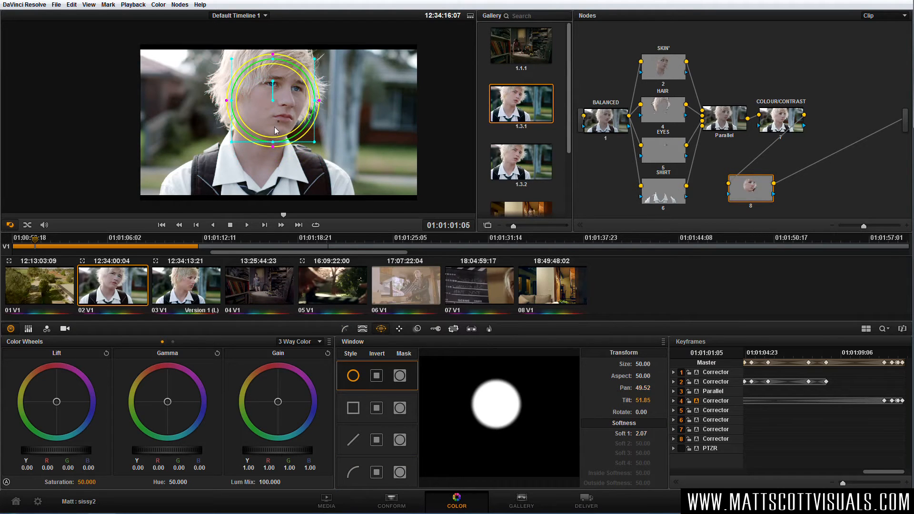
left_click(346, 330)
left_click_drag(376, 402, 393, 423)
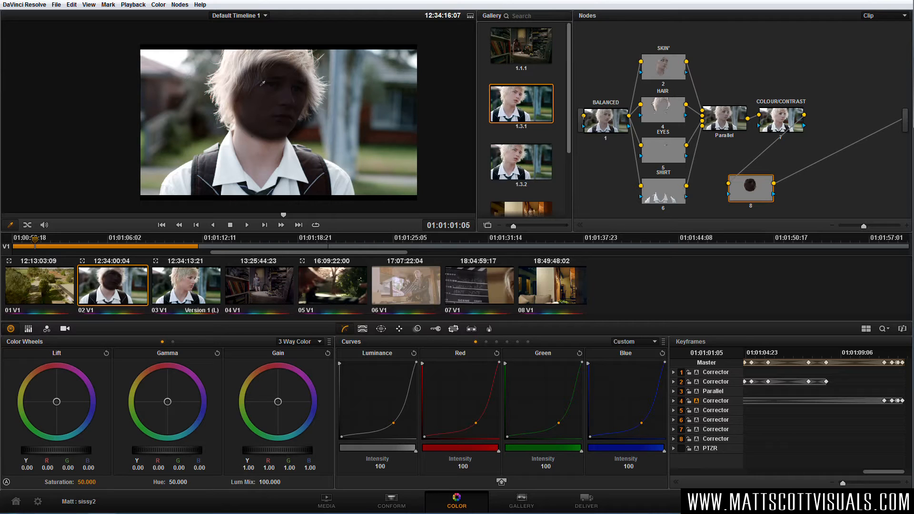
right_click(756, 191)
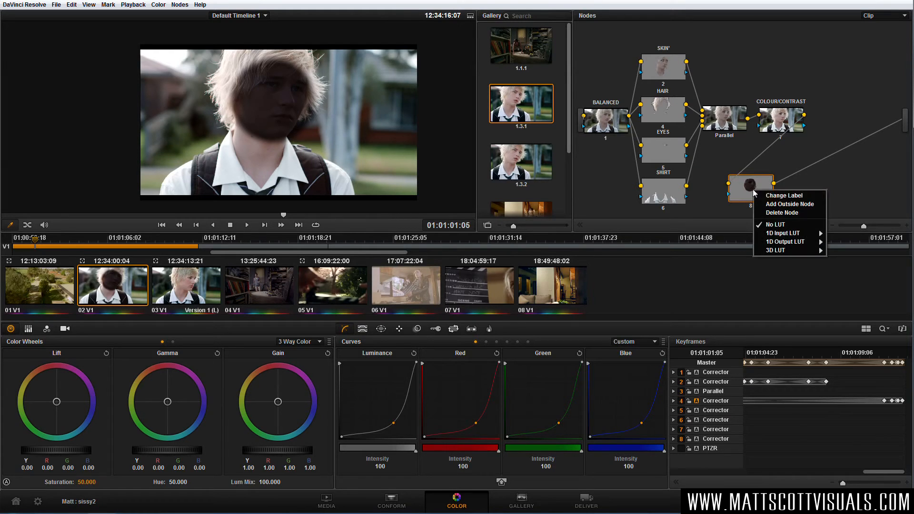
left_click(781, 204)
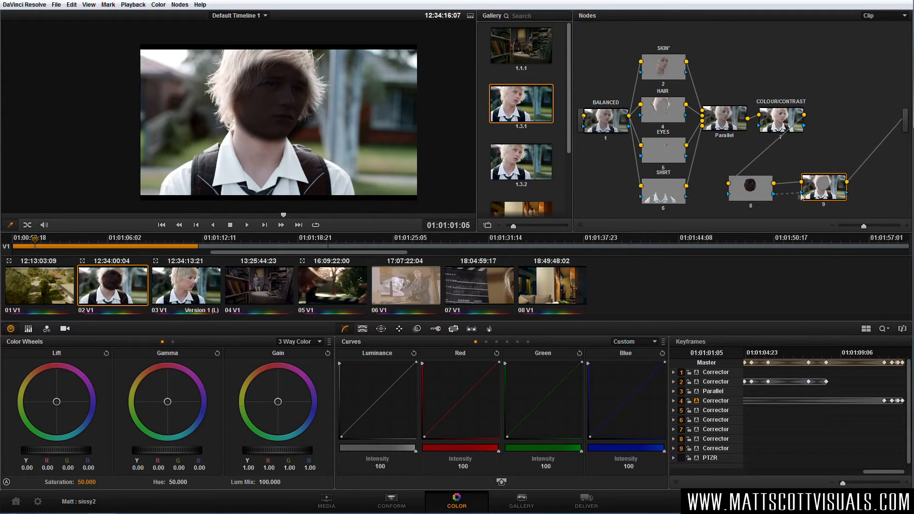
left_click_drag(819, 192, 816, 193)
left_click_drag(753, 195, 754, 195)
left_click(761, 195)
left_click(815, 196)
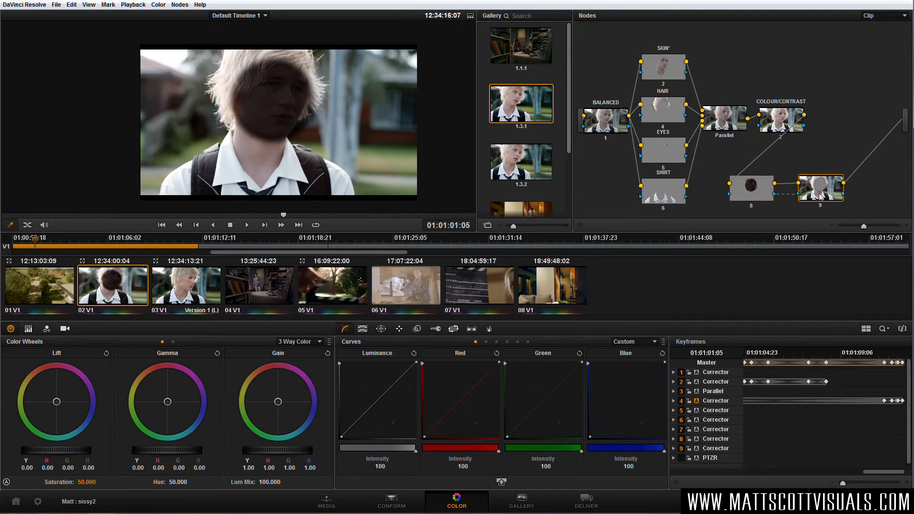
mouse_move(376, 394)
left_mouse_down()
mouse_move(371, 383)
mouse_move(395, 413)
mouse_move(376, 393)
mouse_move(384, 410)
left_mouse_up()
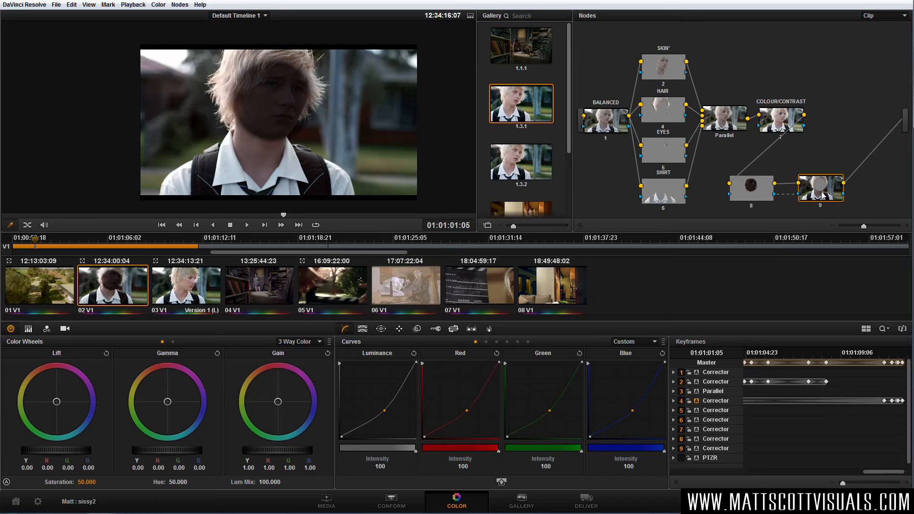
key("Delete")
key("Delete")
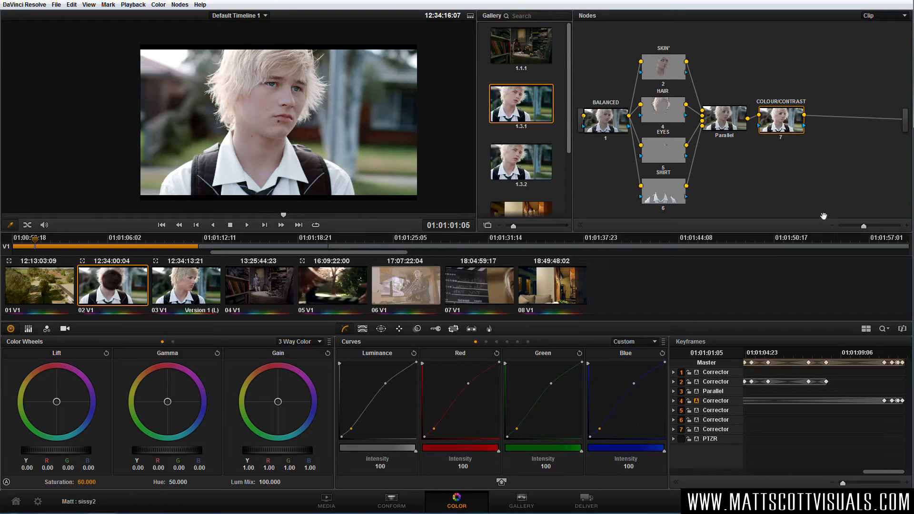
- Add an outside node from SKIN', place it above, and label it cool shadows
left_click(669, 75)
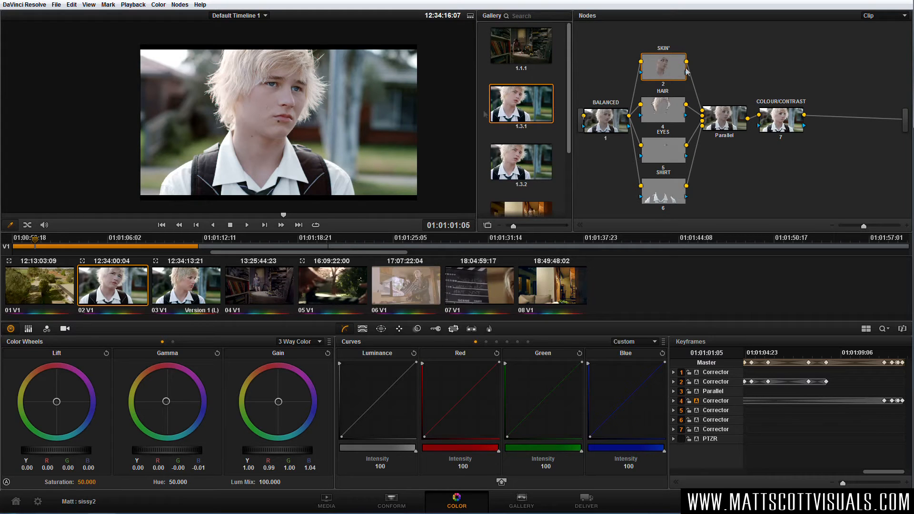
right_click(670, 70)
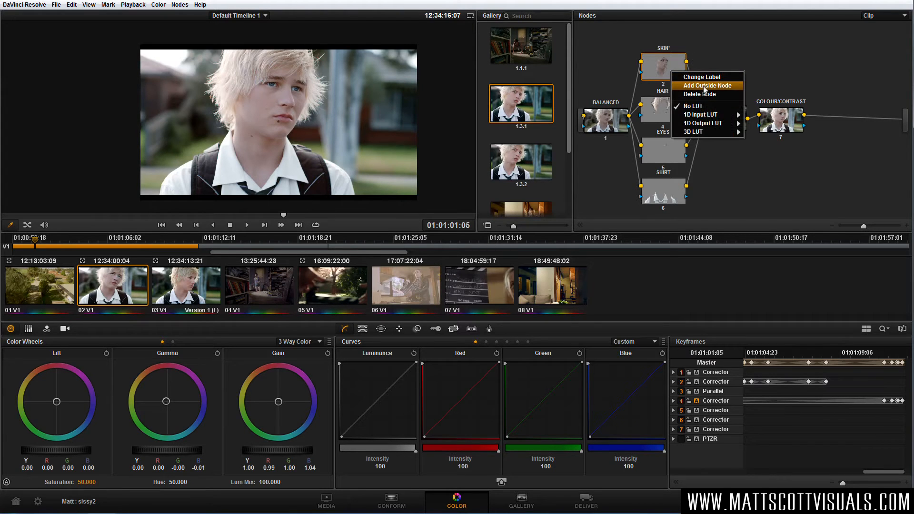
left_click(705, 88)
left_click_drag(713, 70, 740, 49)
right_click(739, 49)
left_click(785, 57)
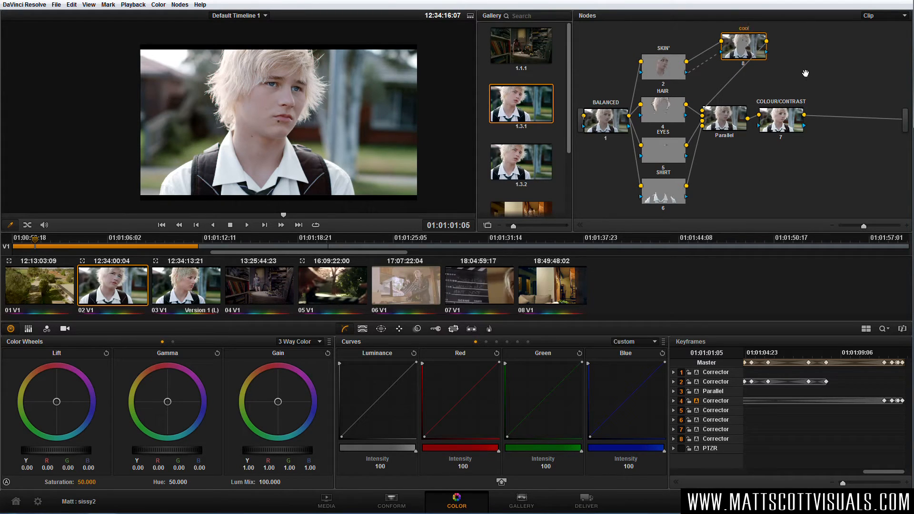
type("cool shadows")
key("Return")
- Cool the shadows' lift to R -0.02, B 0.01, undo a darkening tweak, and disable the node
left_click_drag(58, 404, 64, 415)
left_click_drag(82, 452, 70, 449)
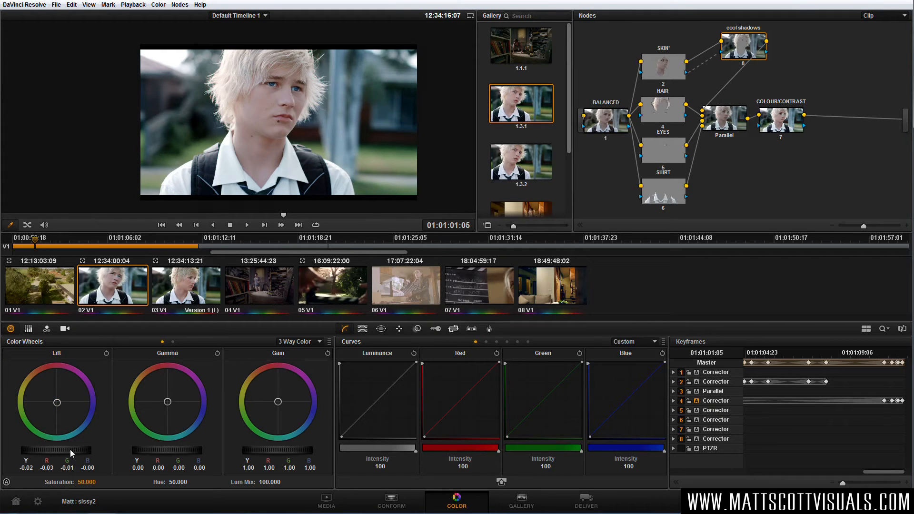
key("ctrl+z")
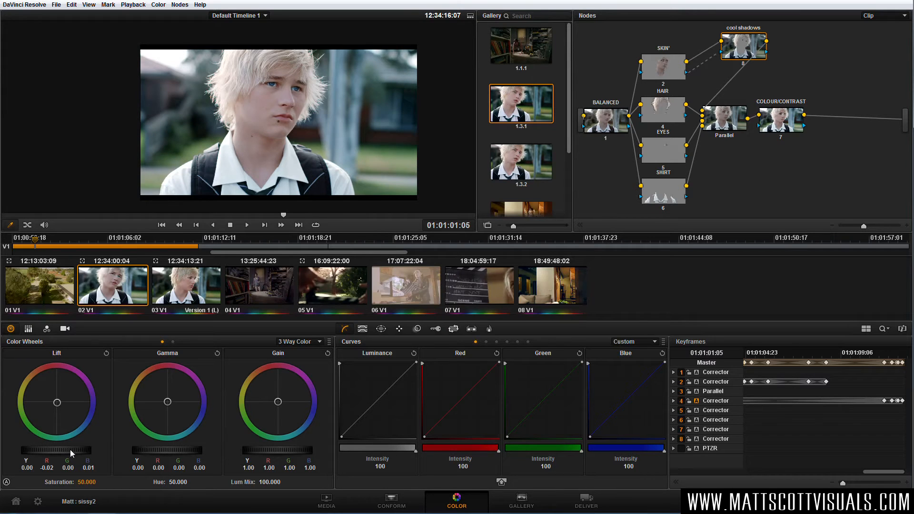
key("ctrl+d")
key("ctrl+d")
- Nudge the COLOUR/CONTRAST node in the graph and show its curve settings
left_click_drag(788, 124, 791, 125)
left_click(792, 127)
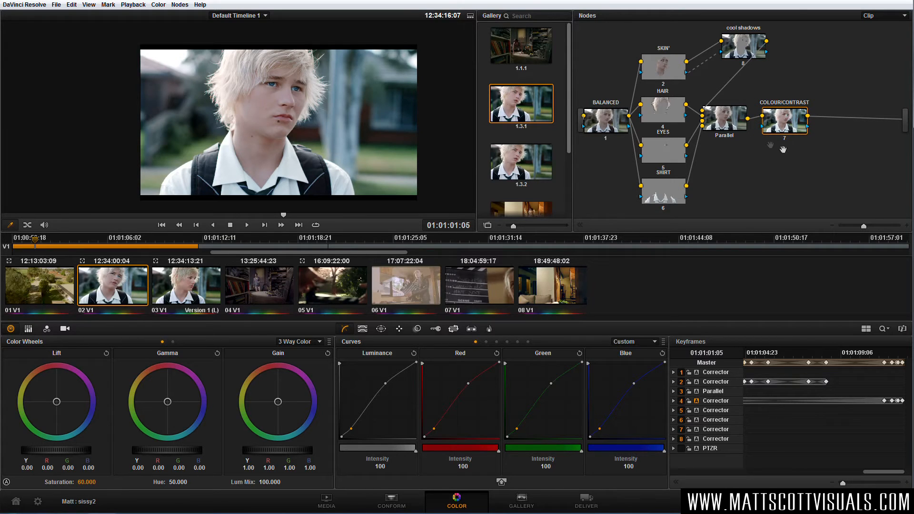
left_click_drag(785, 126, 780, 128)
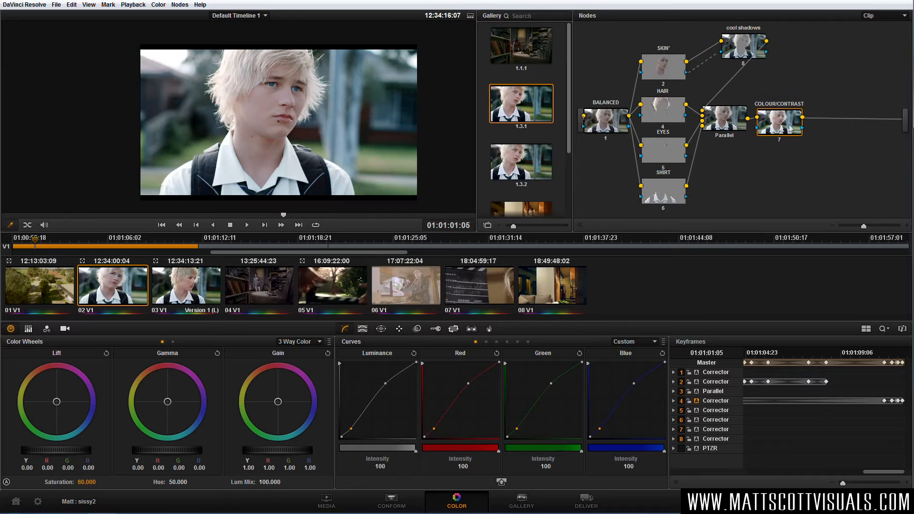
- Add serial node 9 below COLOUR/CONTRAST and shape a tall oval circle window over the boy's face
key("alt+s")
left_click_drag(840, 135, 754, 180)
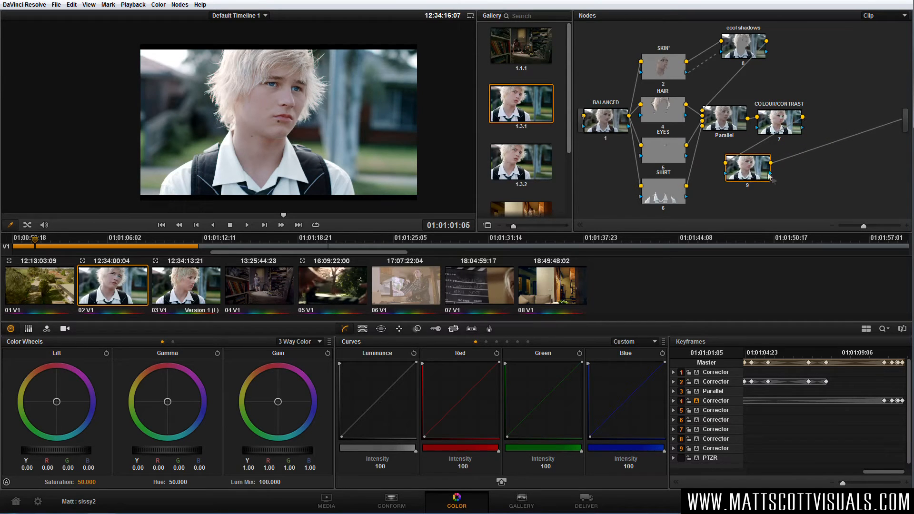
left_click(380, 329)
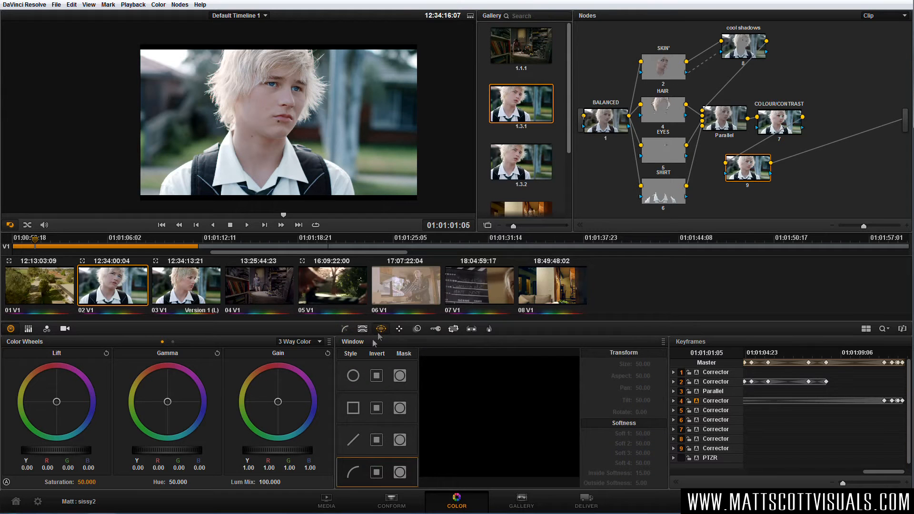
left_click(354, 377)
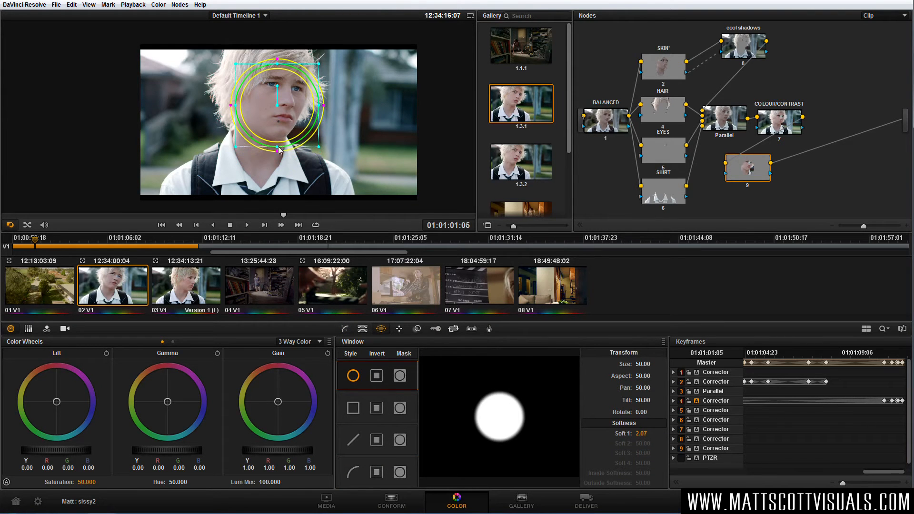
left_click_drag(277, 147, 277, 170)
left_click_drag(319, 105, 361, 108)
left_click_drag(262, 172, 260, 203)
left_click_drag(267, 88, 276, 66)
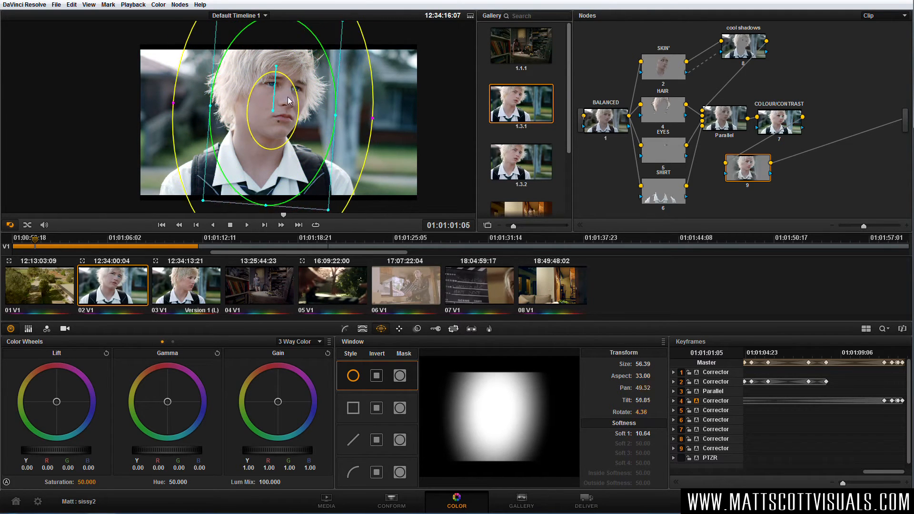
- Raise node 9's saturation to 54 and lower its blur radius to 0.50
left_click(344, 329)
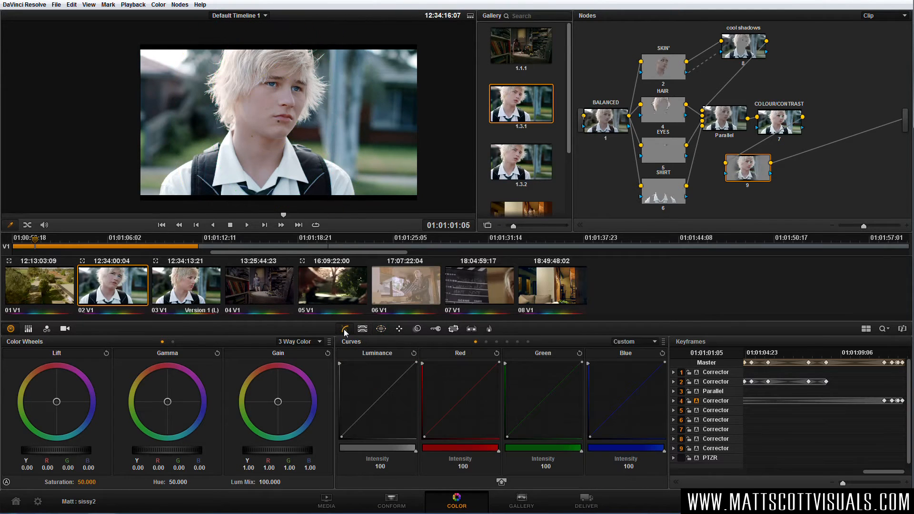
left_click_drag(86, 482, 95, 482)
left_click(417, 329)
mouse_move(420, 418)
left_mouse_down()
mouse_move(421, 401)
mouse_move(421, 427)
mouse_move(421, 411)
left_mouse_up()
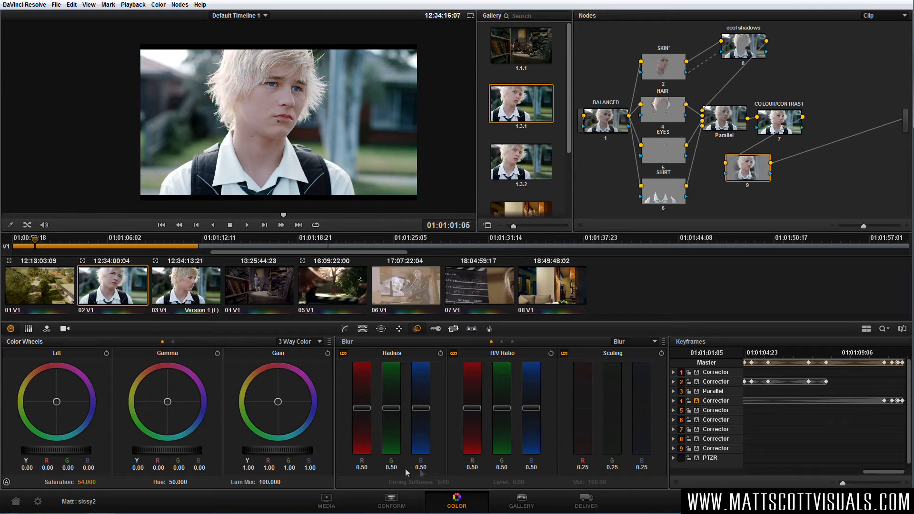
- Settle node 9's blur radius at 0.46, checking the window's matte with the highlight preview
left_click_drag(424, 407, 423, 387)
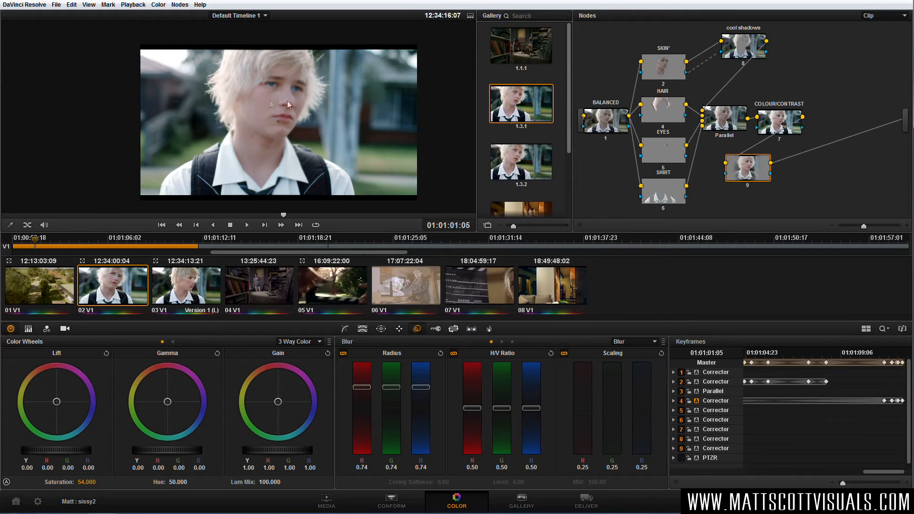
left_click_drag(424, 386, 423, 429)
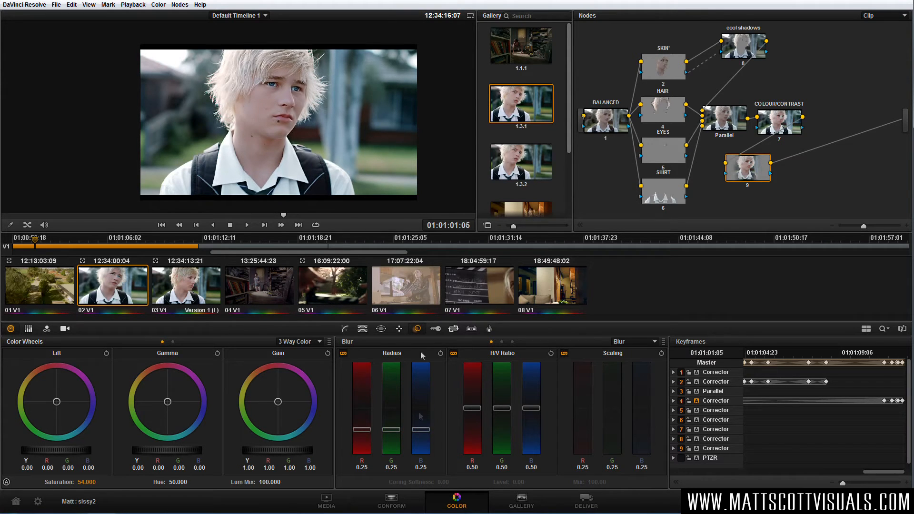
scroll(292, 119, "up", 3)
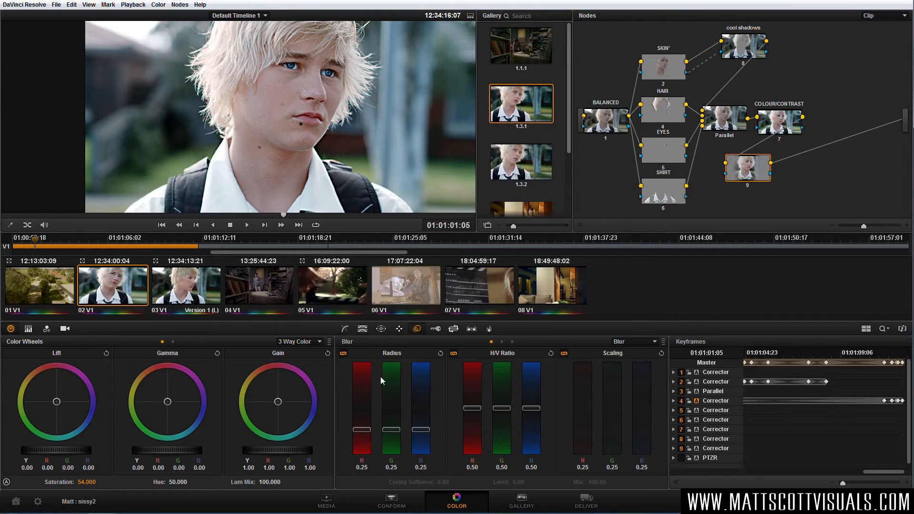
left_click_drag(421, 431, 428, 414)
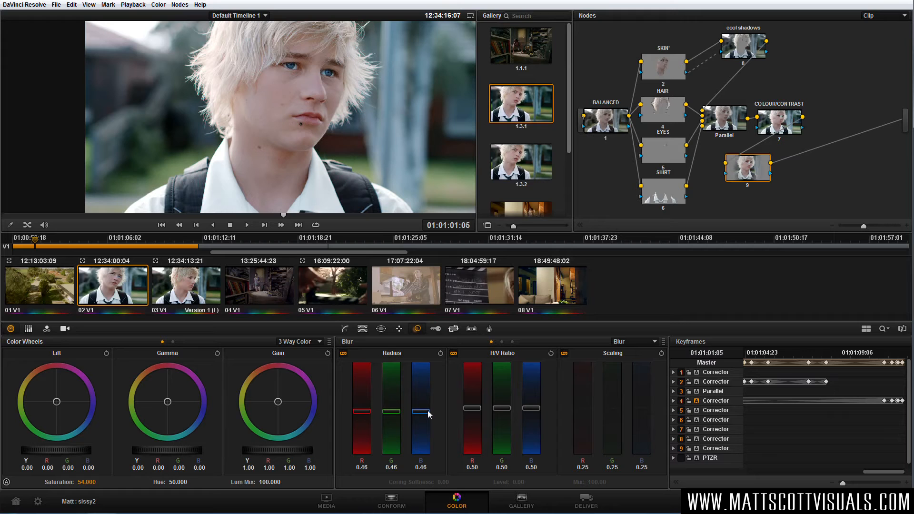
scroll(306, 122, "down", 1)
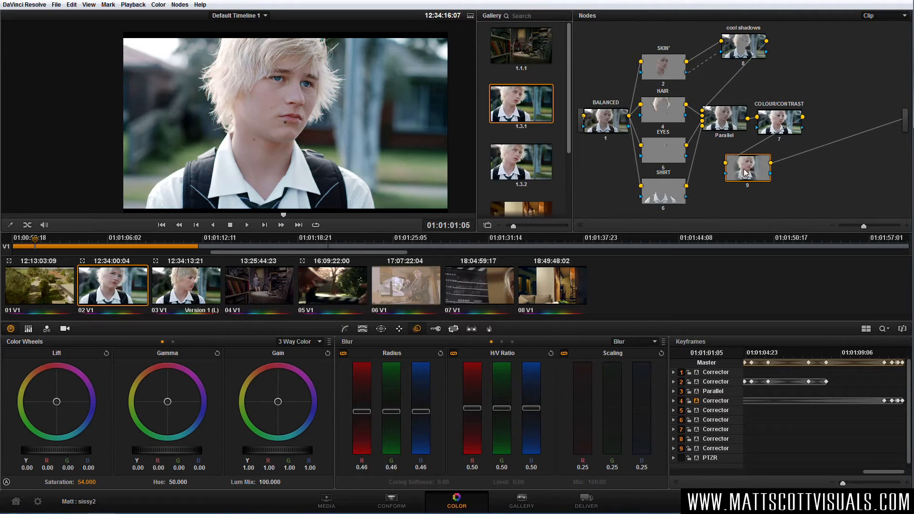
key("shift+h")
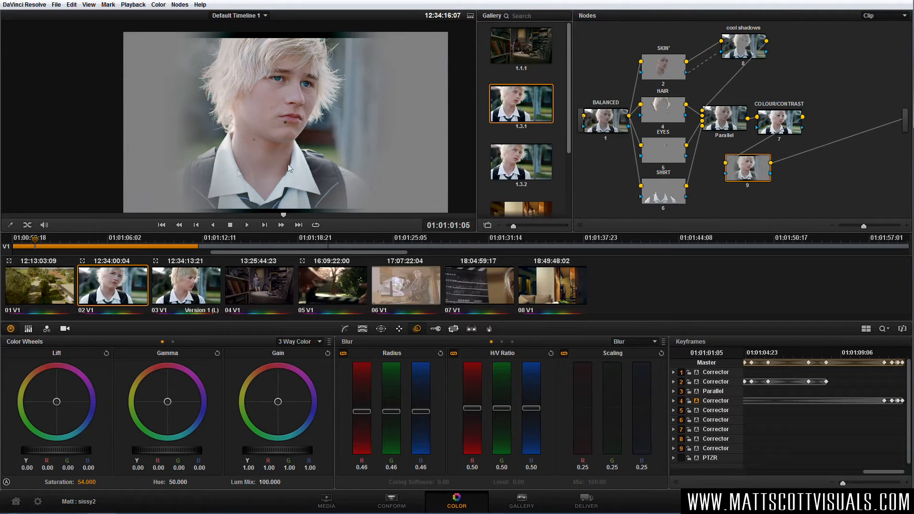
key("shift+h")
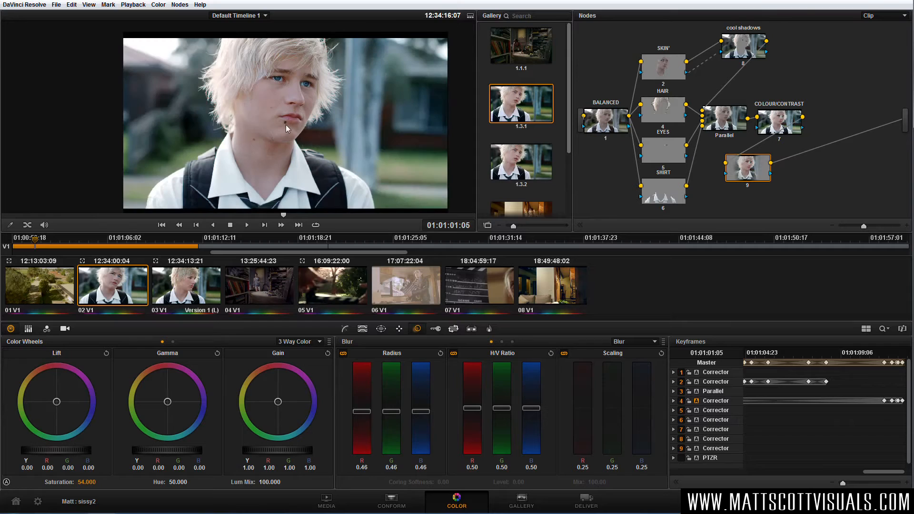
- Add serial node 10 after node 9 and nudge it into place
right_click(757, 172)
left_click(787, 184)
left_click_drag(793, 177, 798, 178)
- Bend node 10's luminance curve, raise its blur radius to about 0.52, then reselect node 9's window
left_click(345, 329)
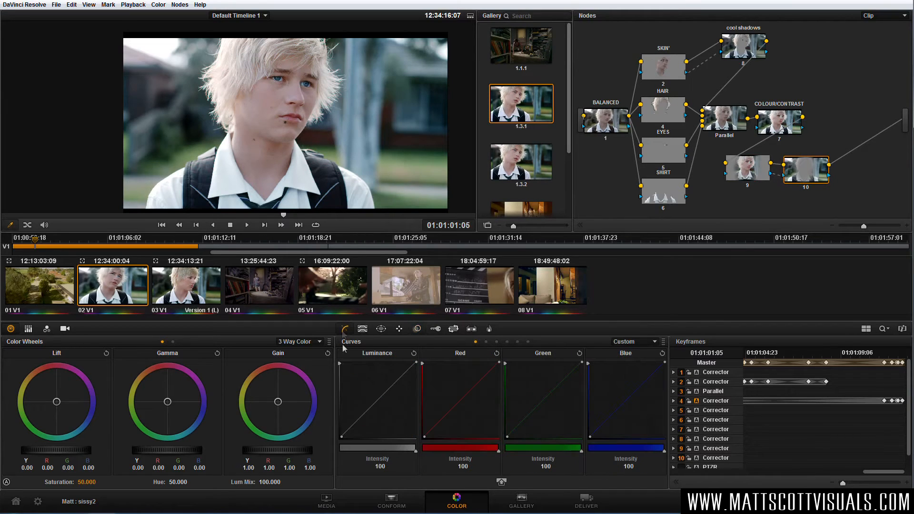
left_click_drag(361, 417, 378, 411)
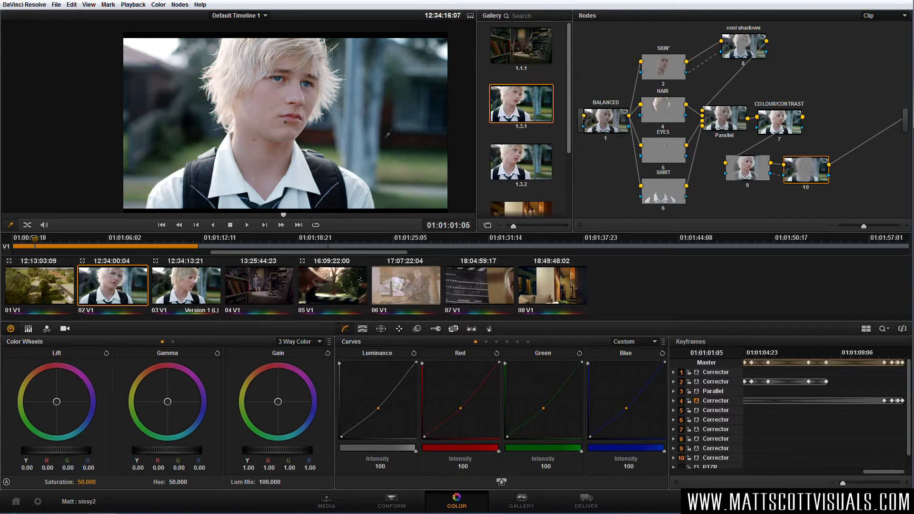
left_click(417, 329)
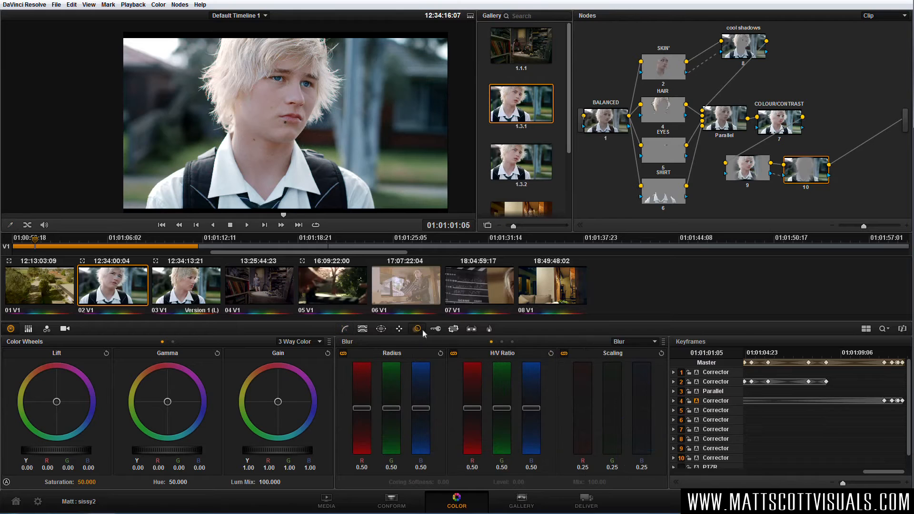
left_click_drag(421, 412, 425, 408)
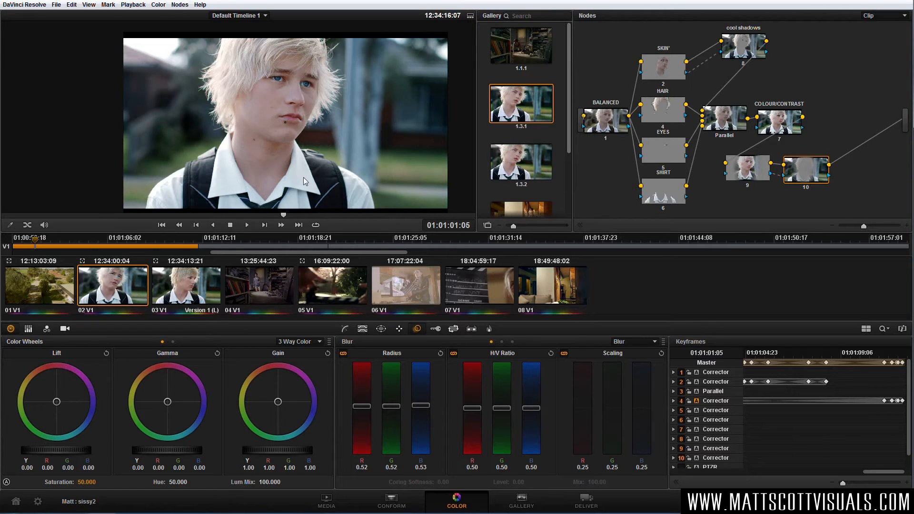
left_click(750, 172)
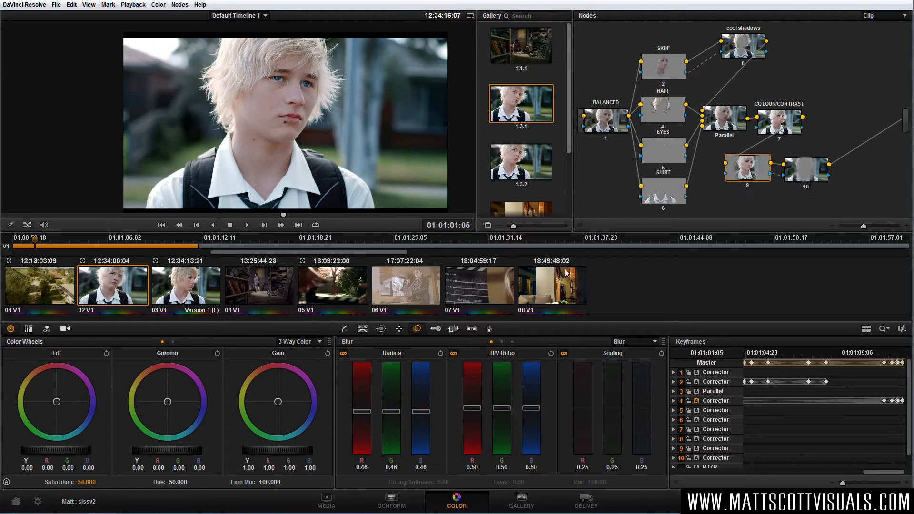
left_click(381, 328)
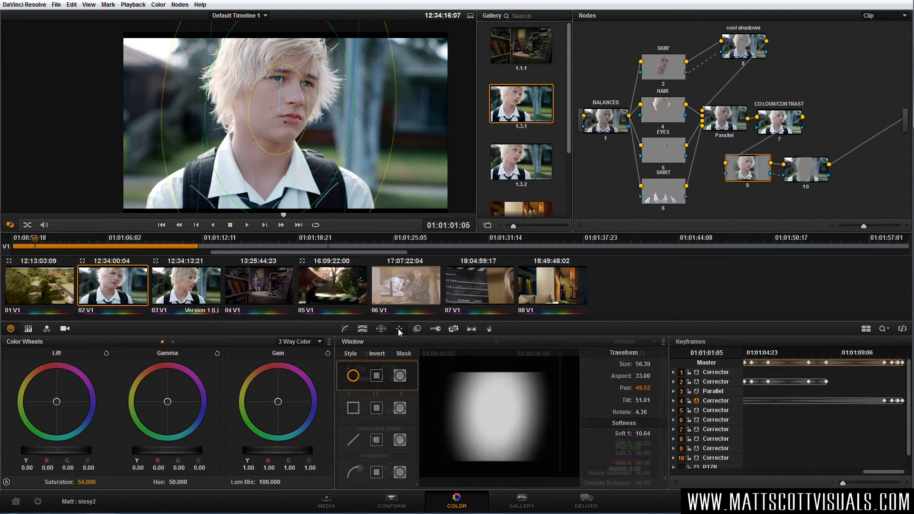
- Track node 9's oval face window forward through the shot, stopping once pan reaches 41.85
left_click(399, 329)
left_click(401, 393)
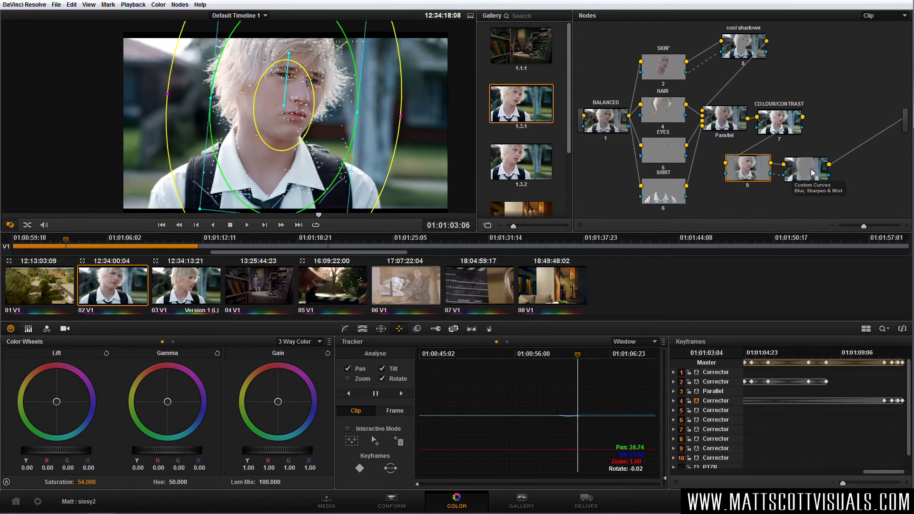
left_click(376, 394)
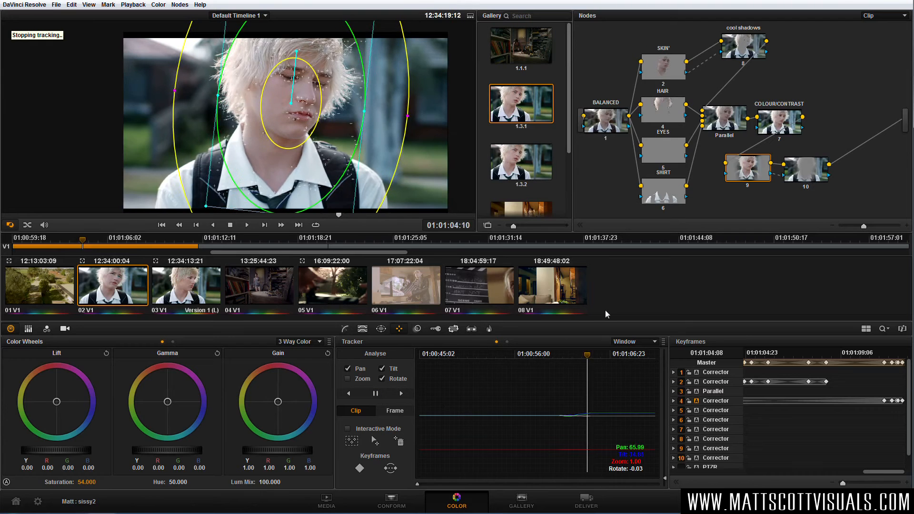
- Move nodes 9 and 10 further right in the node graph
left_click(346, 328)
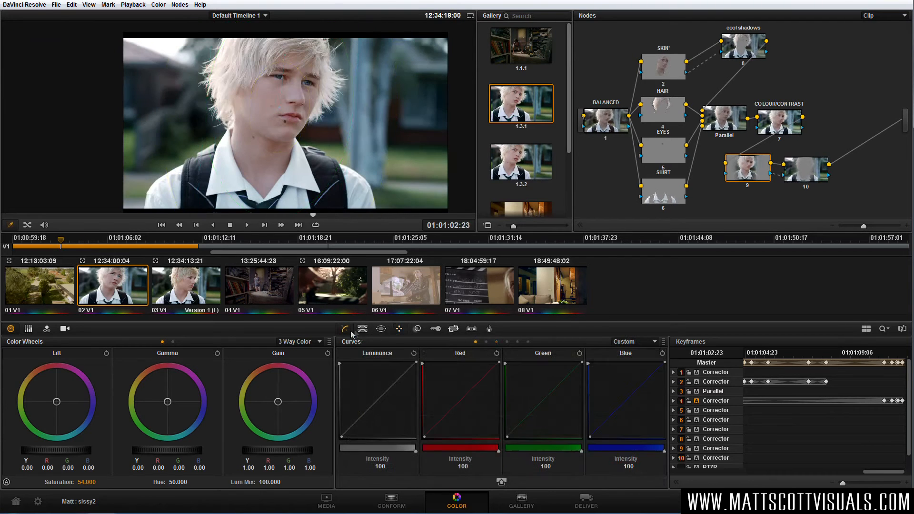
scroll(310, 134, "up", 1)
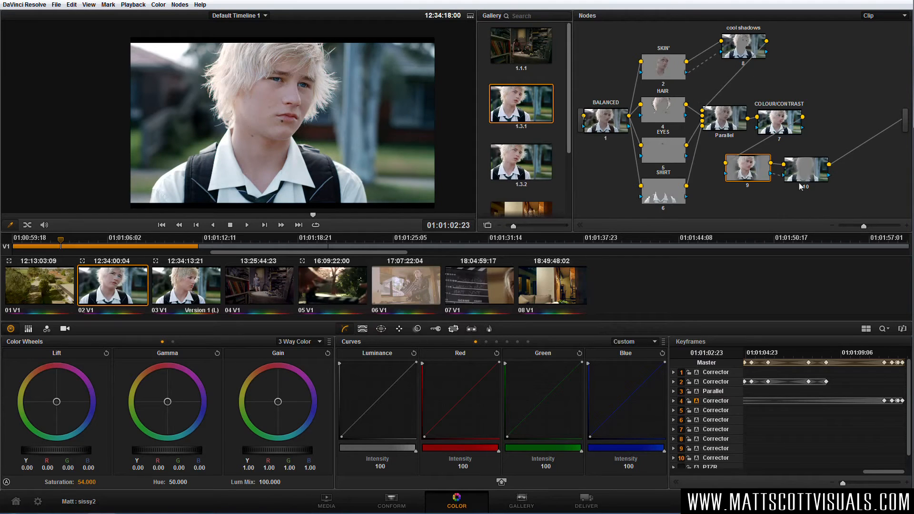
left_click_drag(799, 177, 826, 177)
left_click_drag(760, 173, 793, 180)
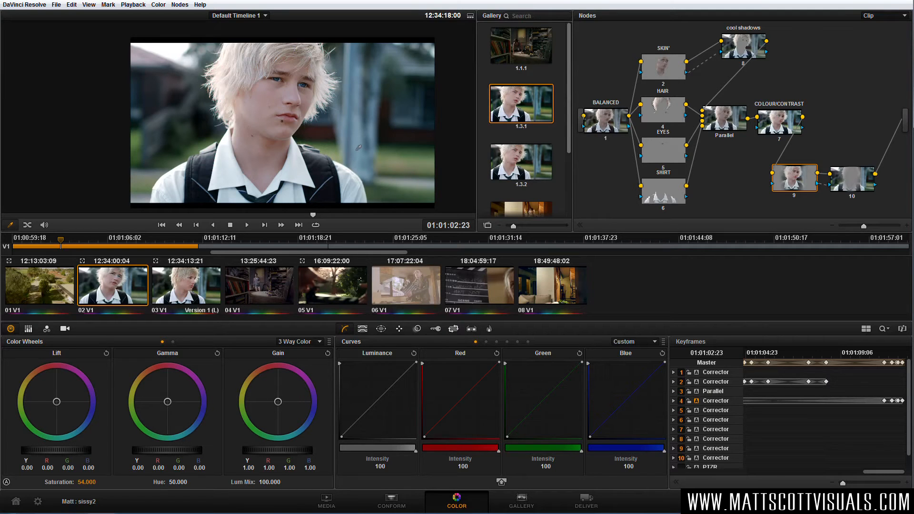
- Bypass all corrections and restore them to compare the grade with the ungraded footage
left_click(362, 329)
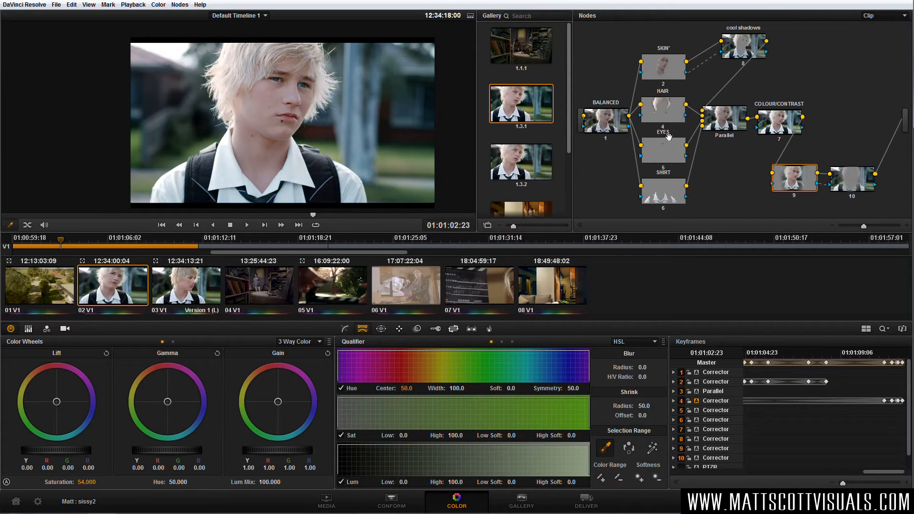
mouse_move(671, 125)
key("alt+d")
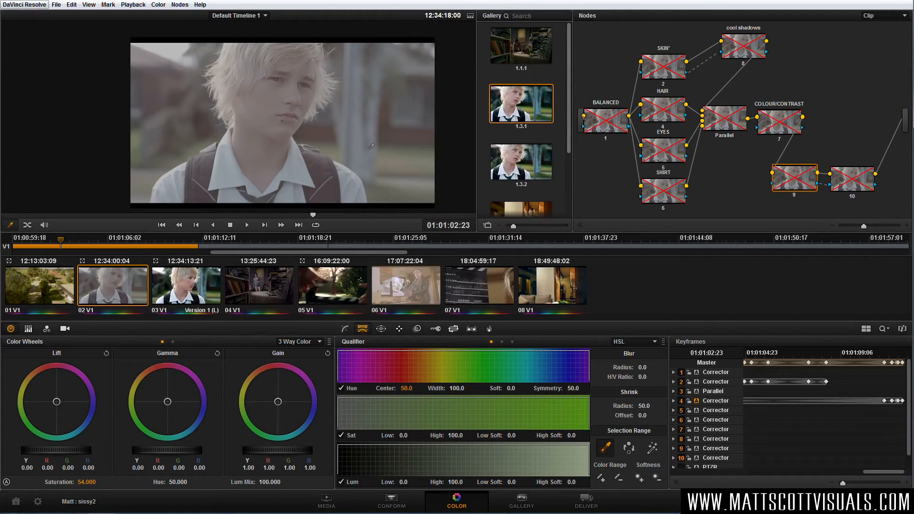
key("alt+d")
key("alt+d")
key("alt+d")
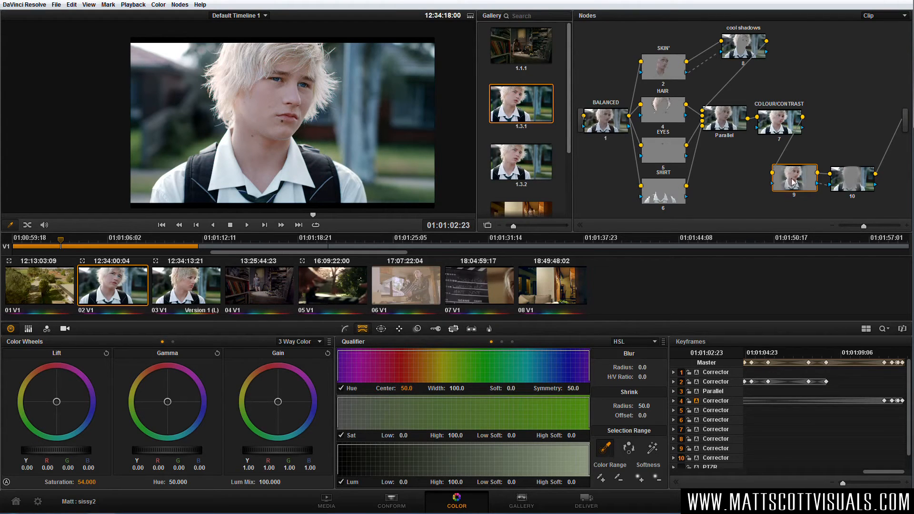
- Reshape the oval face window narrower and smaller, then review the grade full screen
left_click(381, 328)
left_click_drag(343, 119, 334, 114)
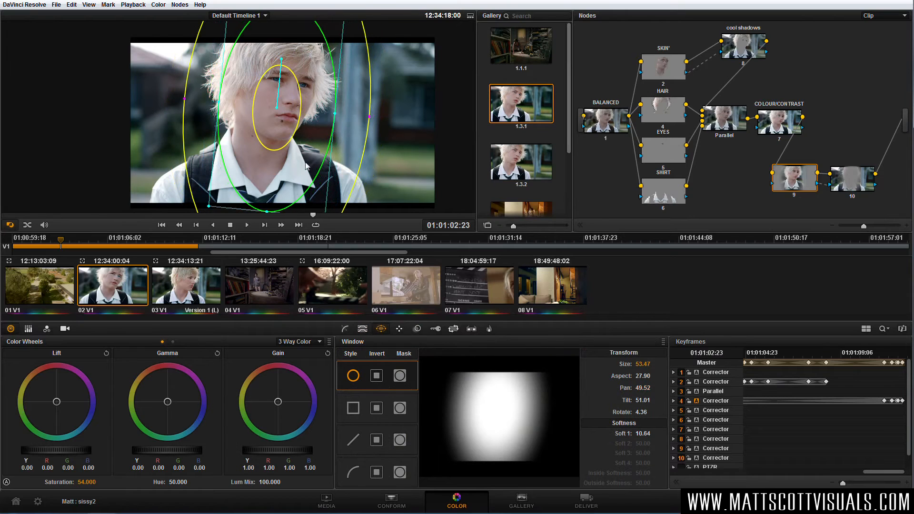
left_click_drag(266, 211, 269, 195)
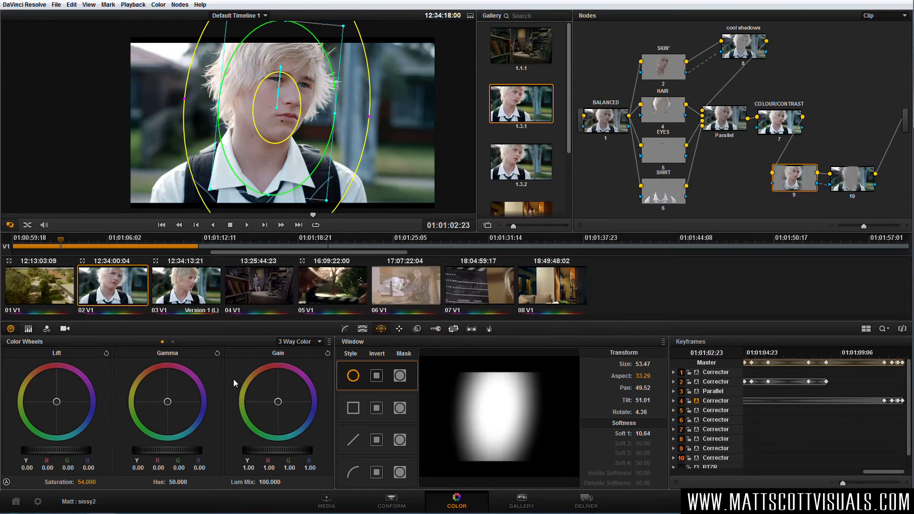
left_click_drag(274, 450, 305, 453)
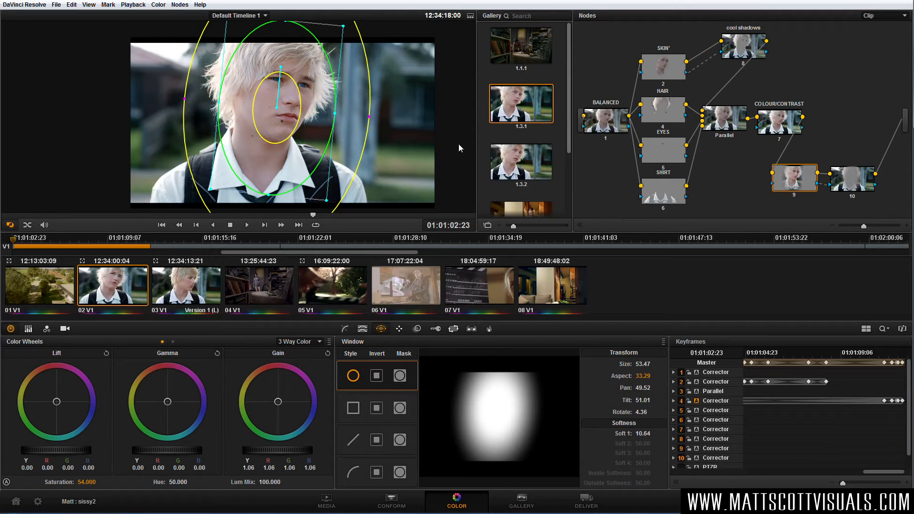
key("ctrl+f")
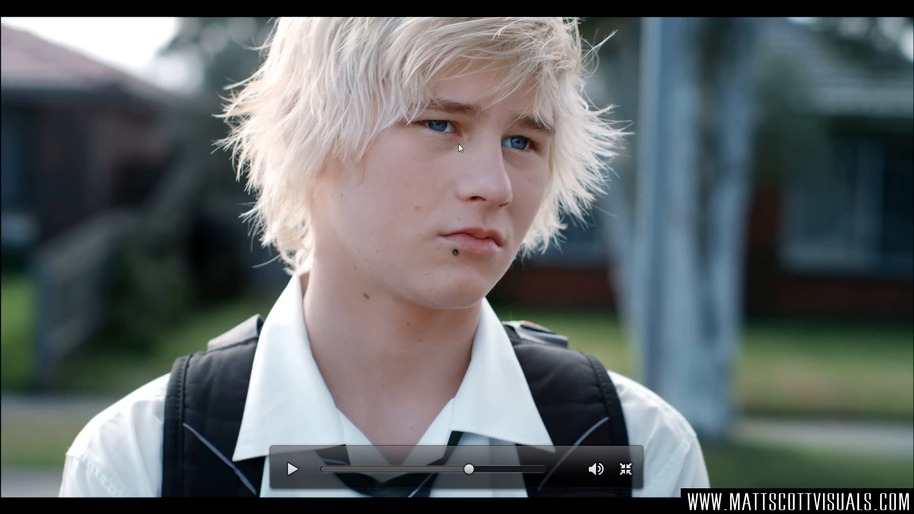
key("ctrl+f")
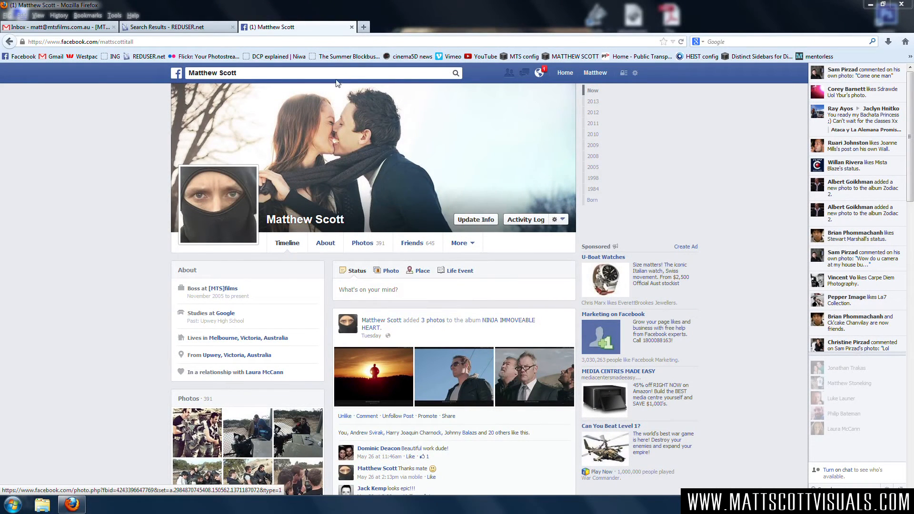
- Search Facebook for 'sissy boy (short film)' and browse its page
left_click(338, 76)
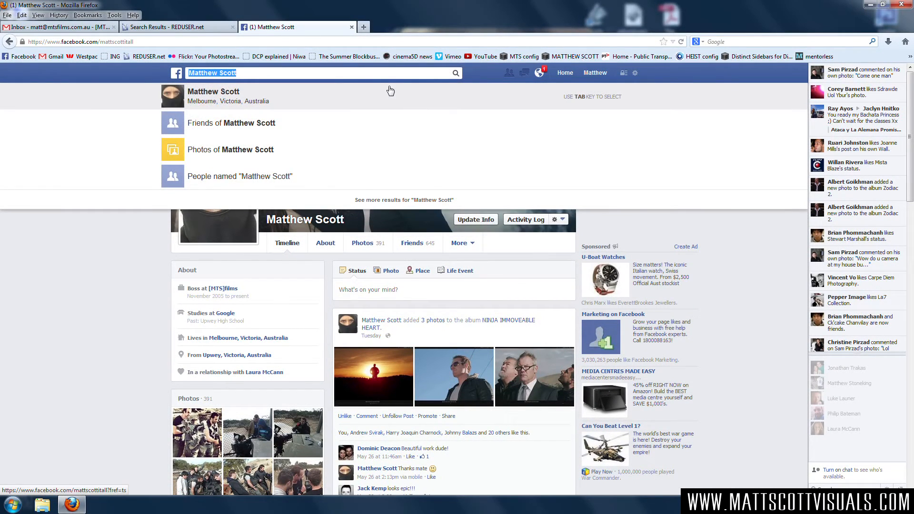
type("sissy boy")
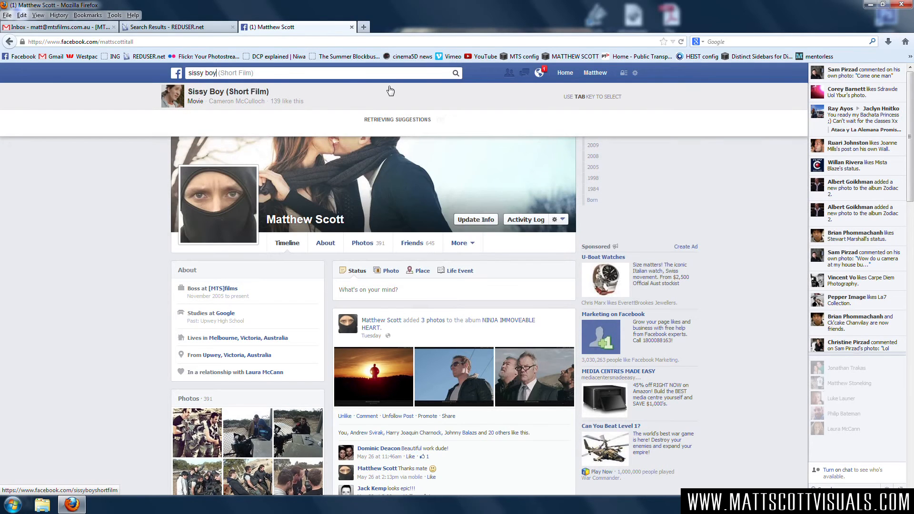
type(" (short film)")
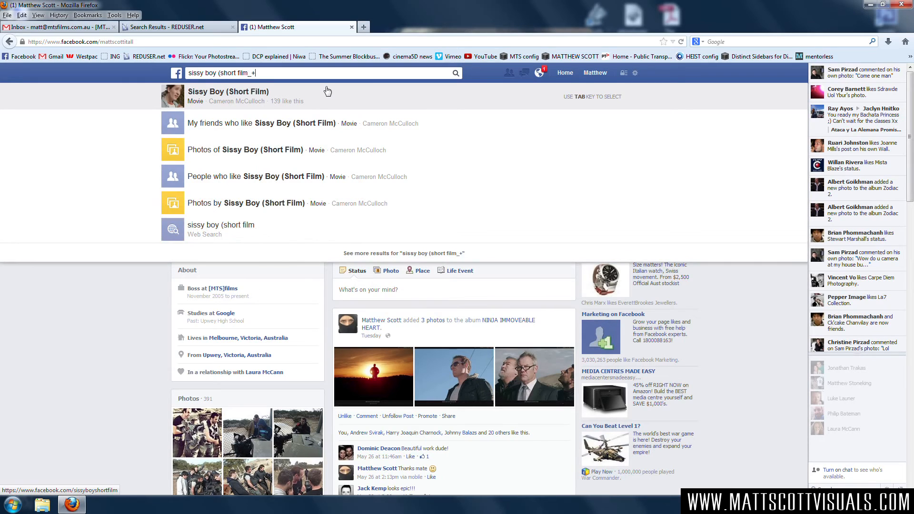
left_click(258, 104)
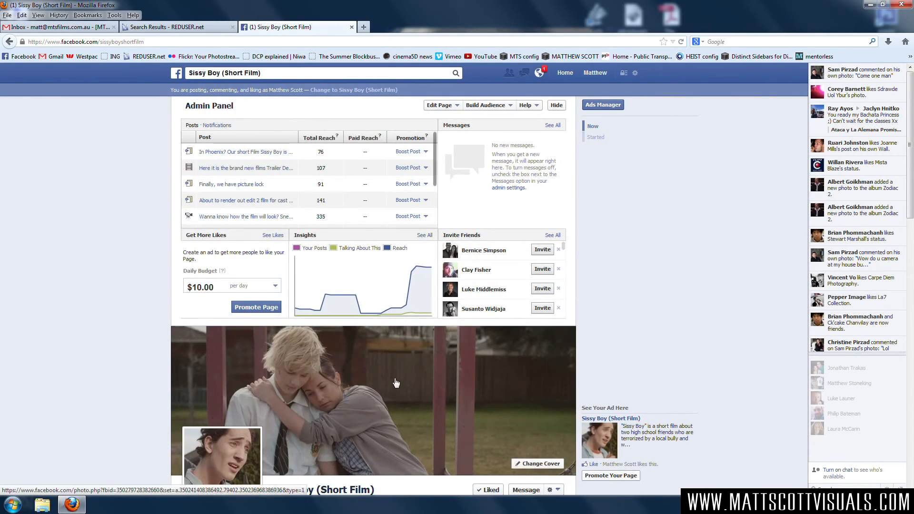
scroll(399, 380, "down", 3)
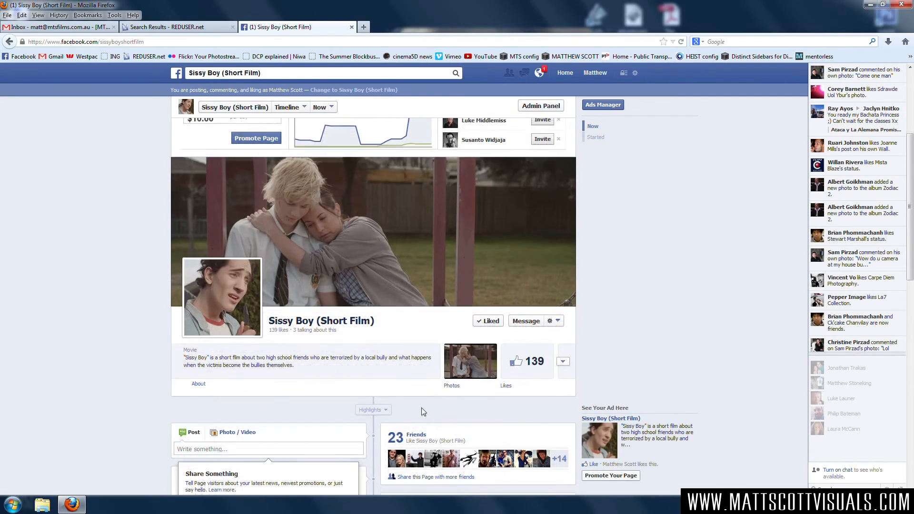
scroll(425, 412, "down", 10)
scroll(427, 408, "down", 3)
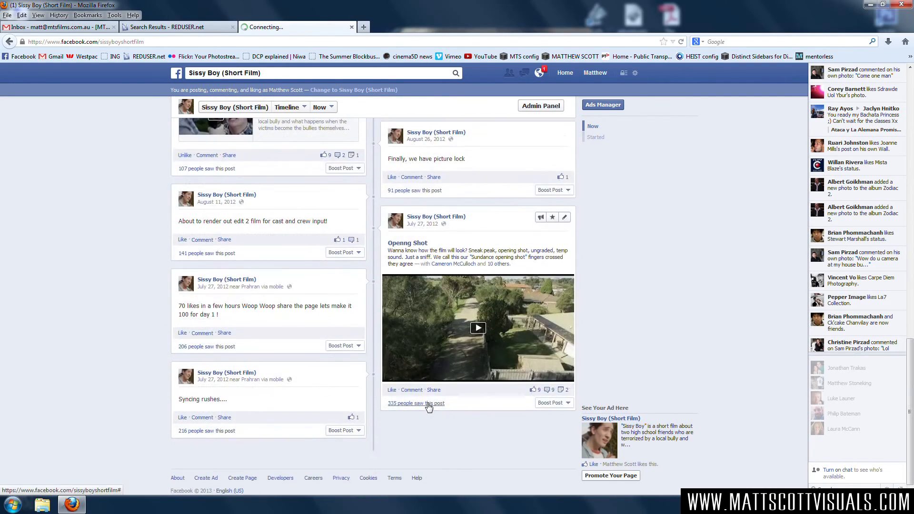
scroll(427, 405, "up", 12)
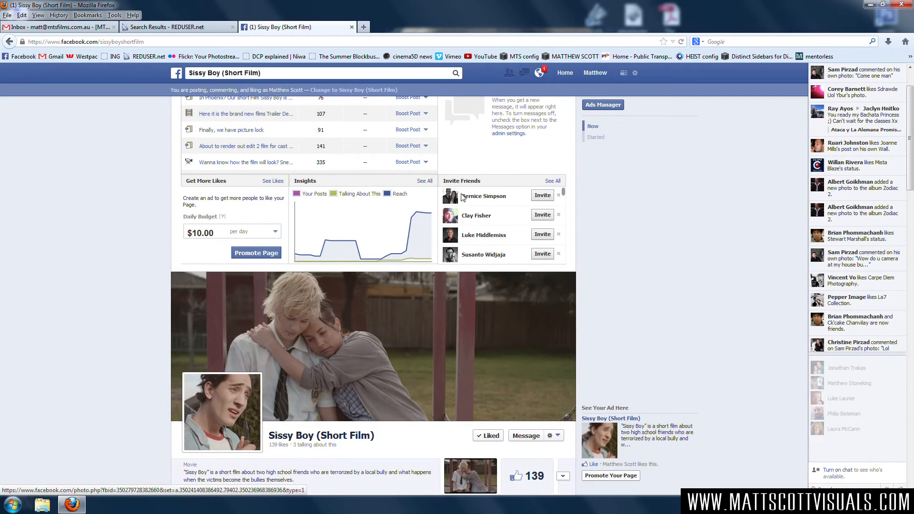
scroll(461, 197, "up", 2)
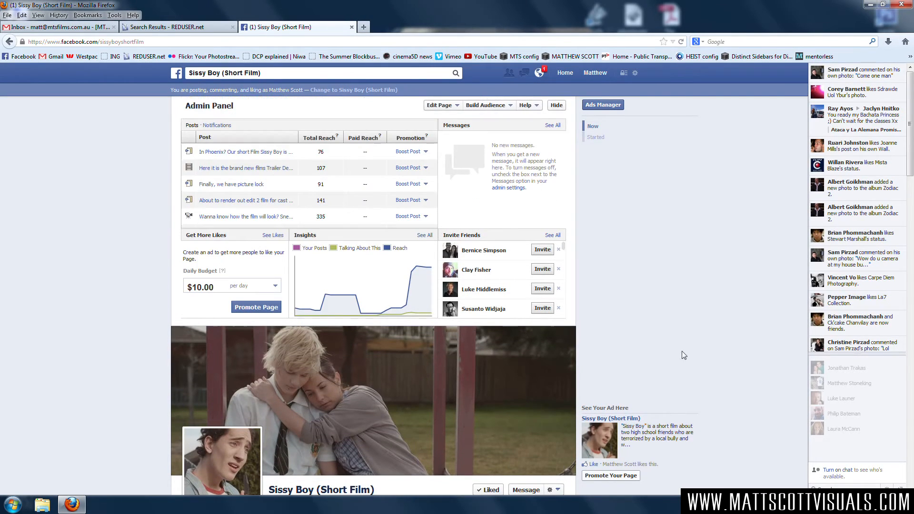
- Search for the THE NINJA MOVIES group and open its page
left_click(269, 74)
type("THE ")
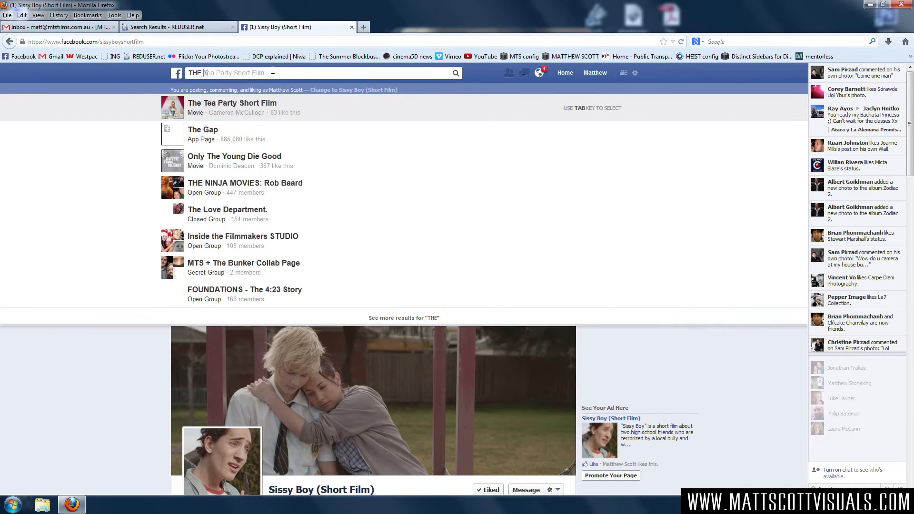
type("NINJA MOVIES")
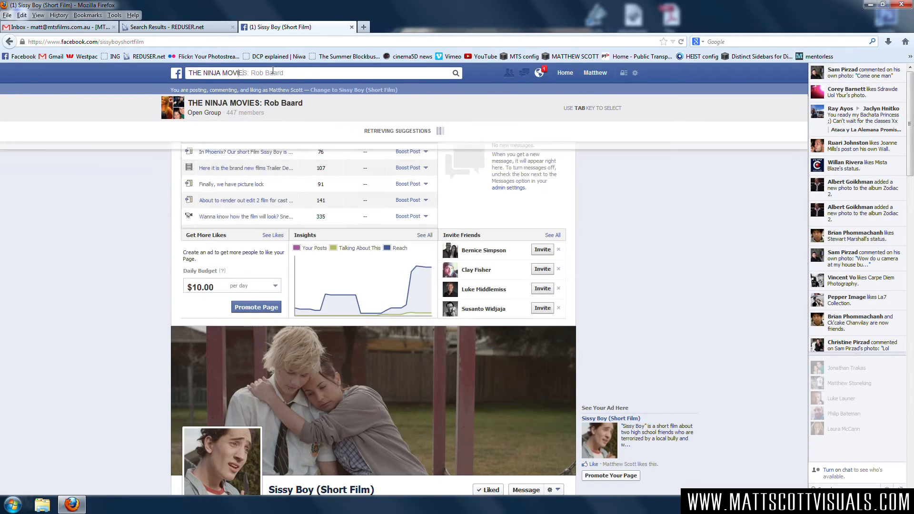
type(": R")
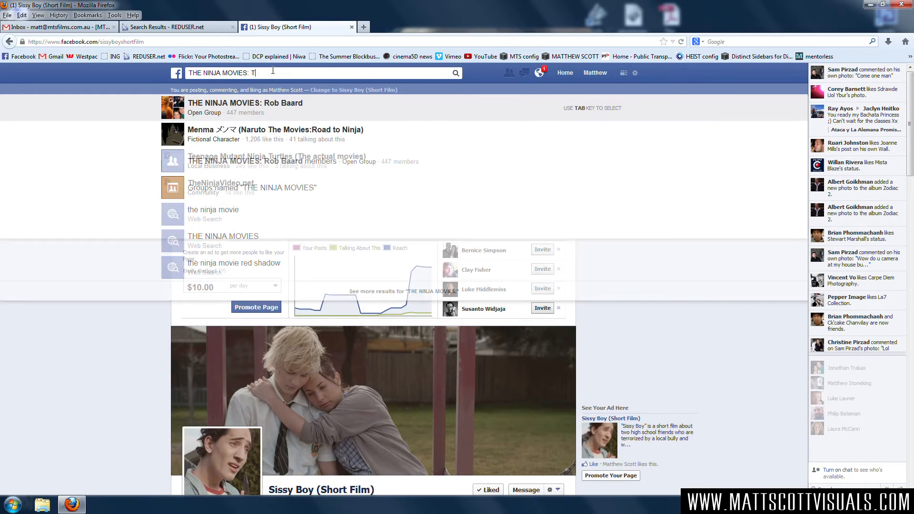
type("ob Baar")
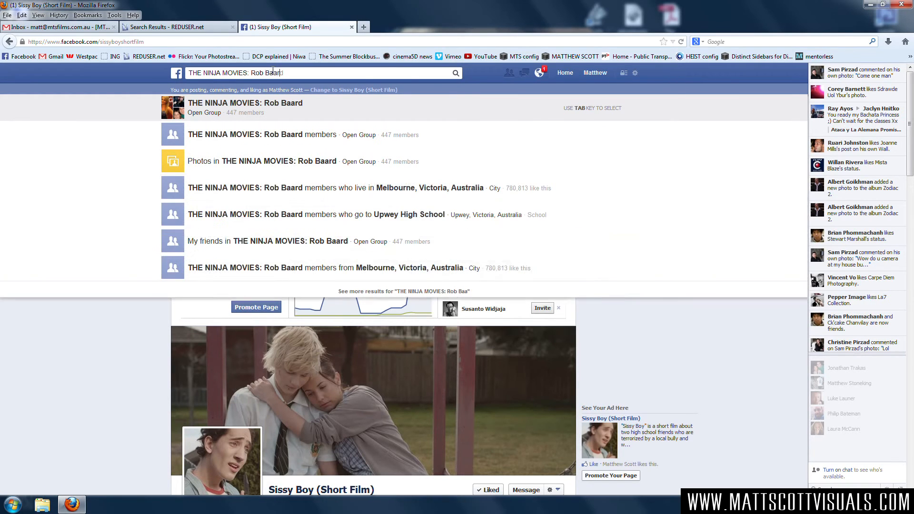
key("Return")
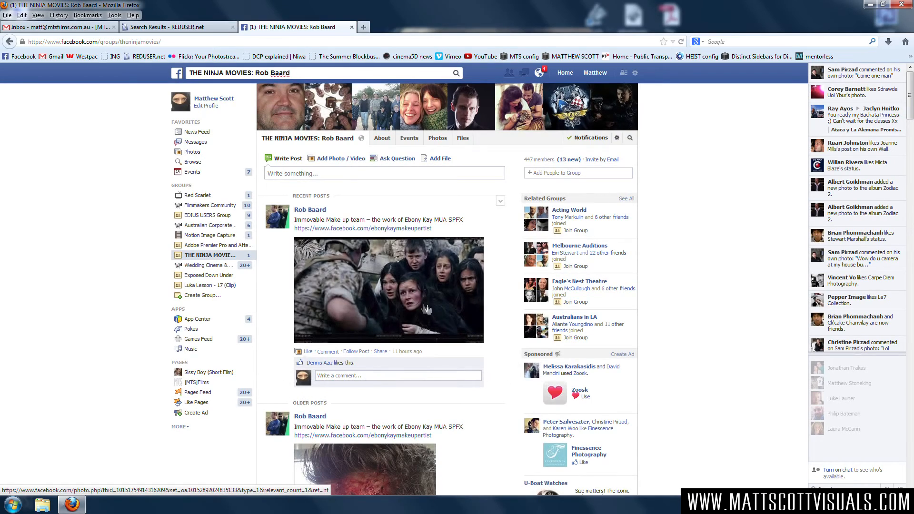
scroll(466, 323, "down", 5)
scroll(466, 326, "down", 10)
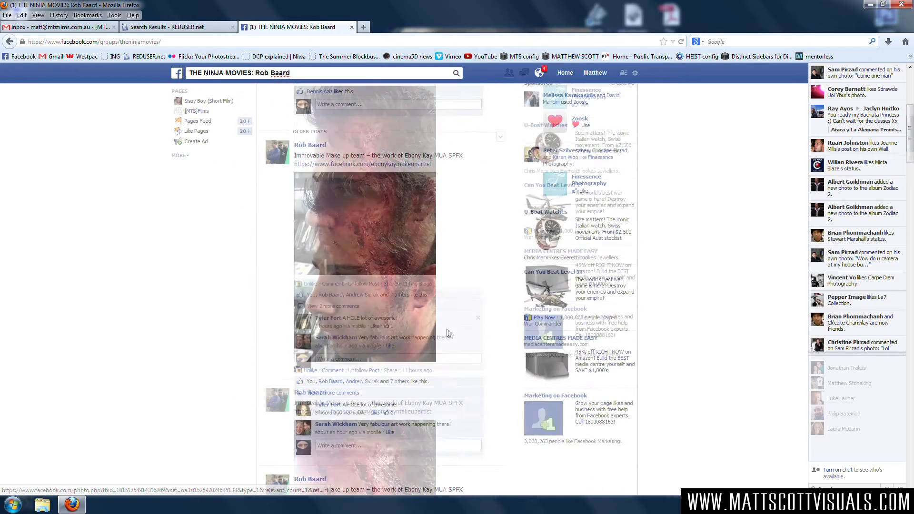
scroll(453, 336, "down", 10)
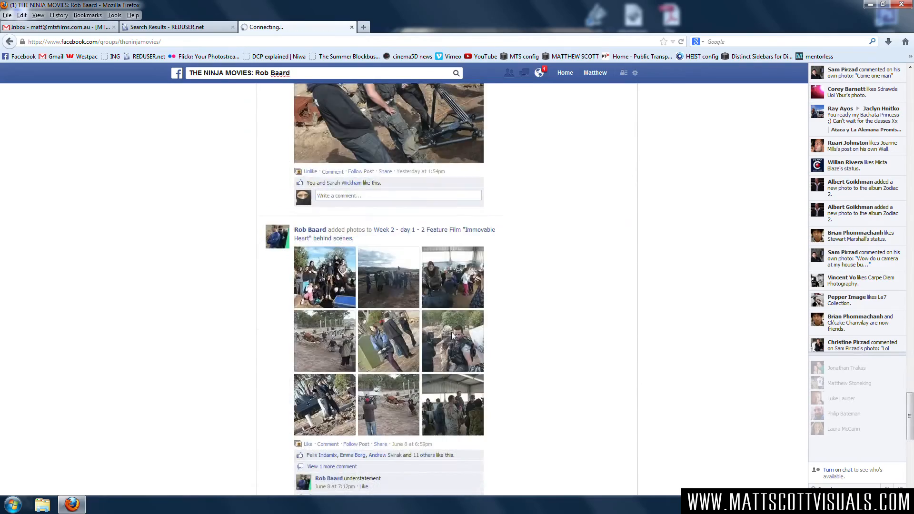
scroll(452, 337, "down", 10)
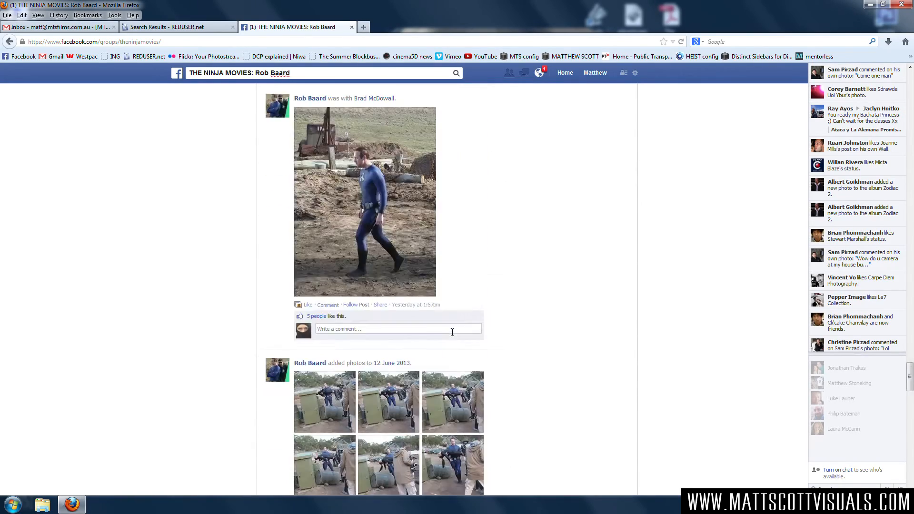
scroll(452, 336, "down", 10)
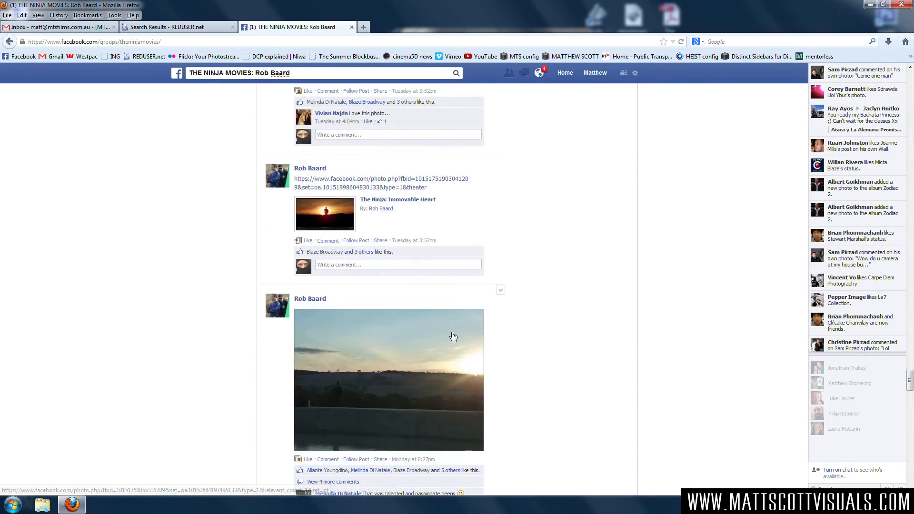
scroll(452, 333, "down", 10)
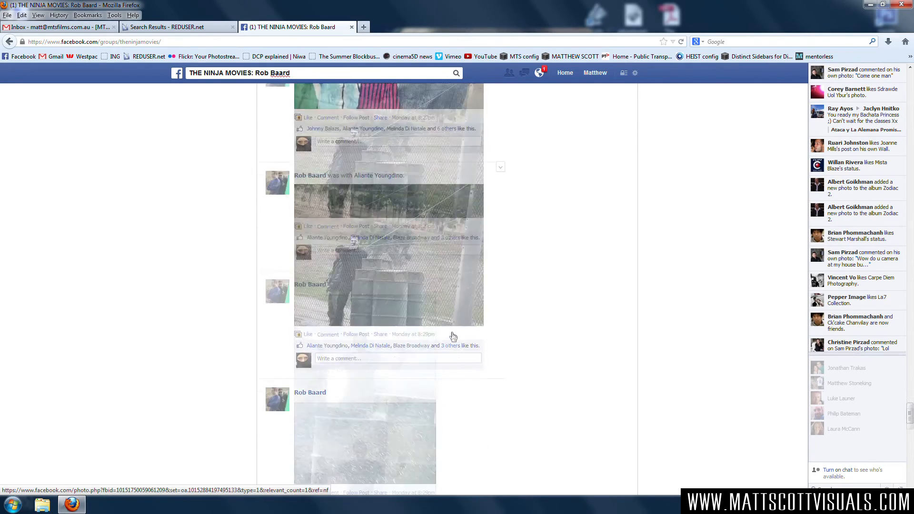
scroll(452, 336, "down", 5)
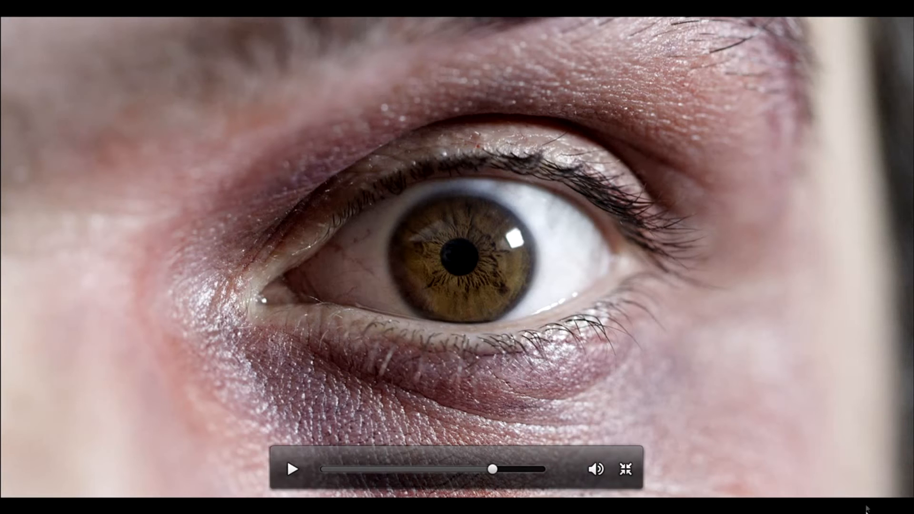
- Scrub back in the full-screen eye clip, then exit full-screen playback
left_click_drag(488, 469, 481, 470)
key("Escape")
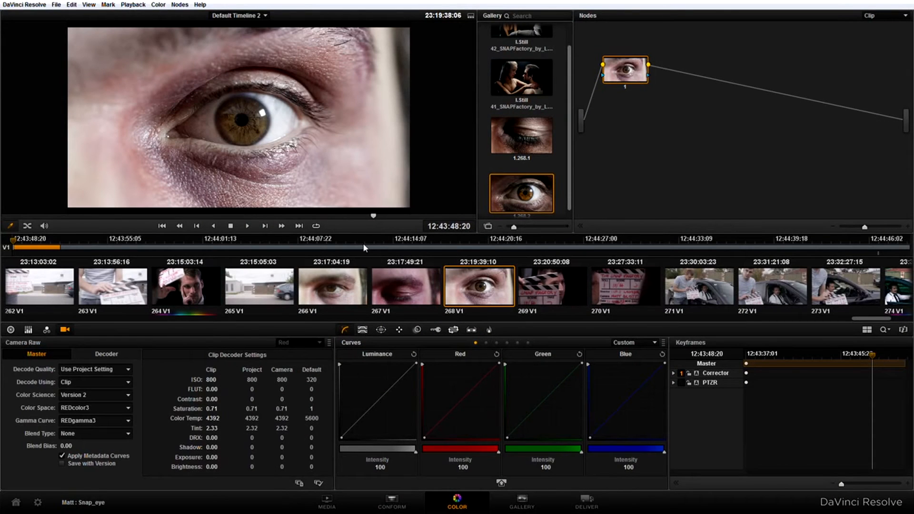
- Show the colour wheels, then cycle through the Media, Conform, Color, Gallery and Deliver pages
left_click(10, 329)
left_click(322, 504)
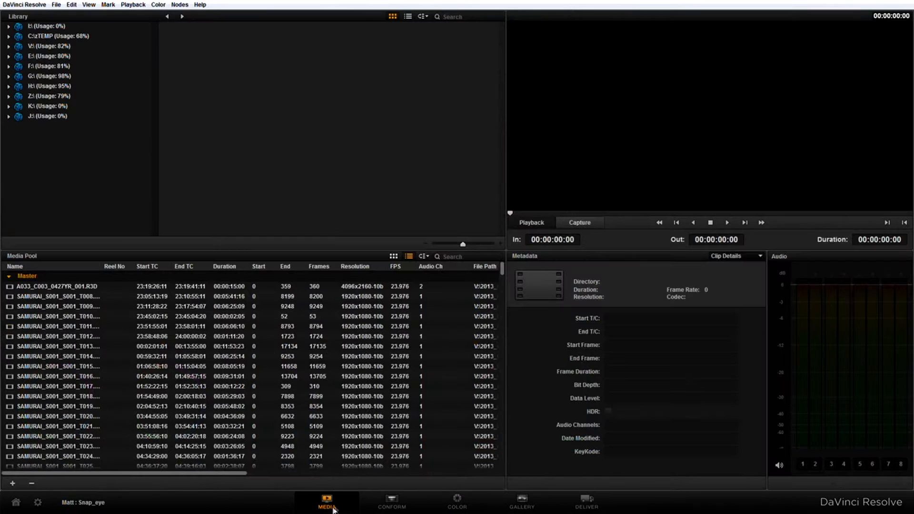
right_click(92, 180)
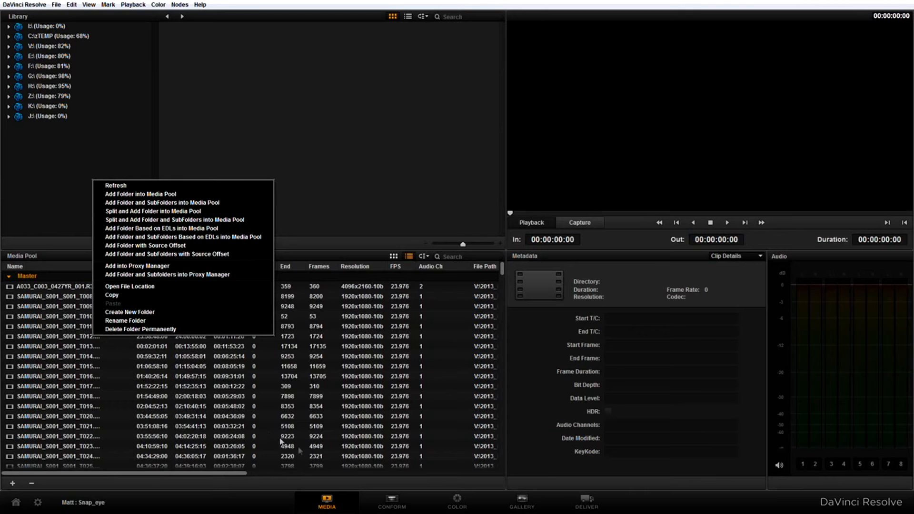
left_click(61, 198)
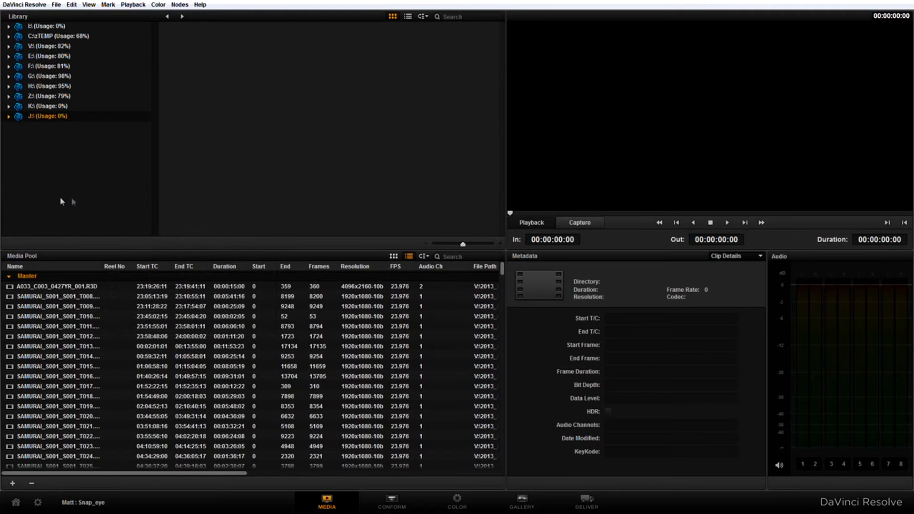
left_click(392, 502)
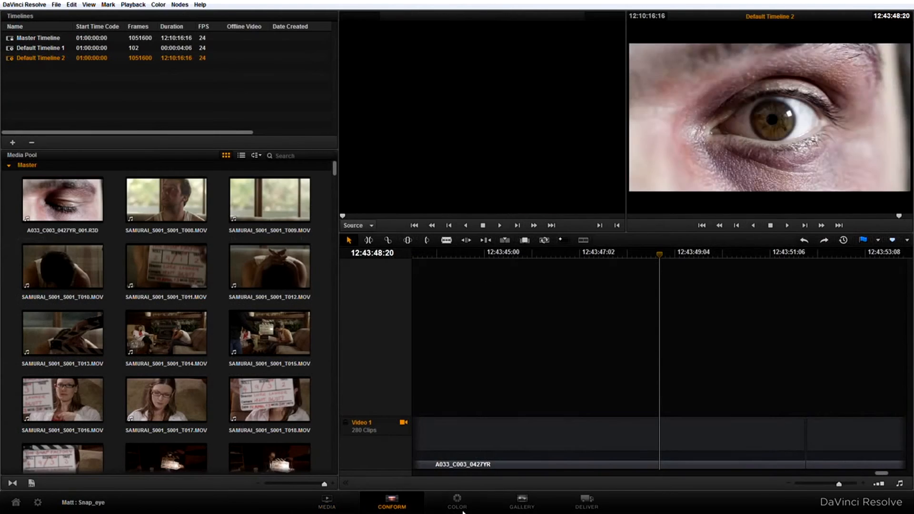
left_click(457, 502)
left_click(522, 502)
left_click(588, 505)
- On the Media page, load SAMURAI_S001_S001_T012.MOV into the viewer and scrub partway in
left_click(327, 503)
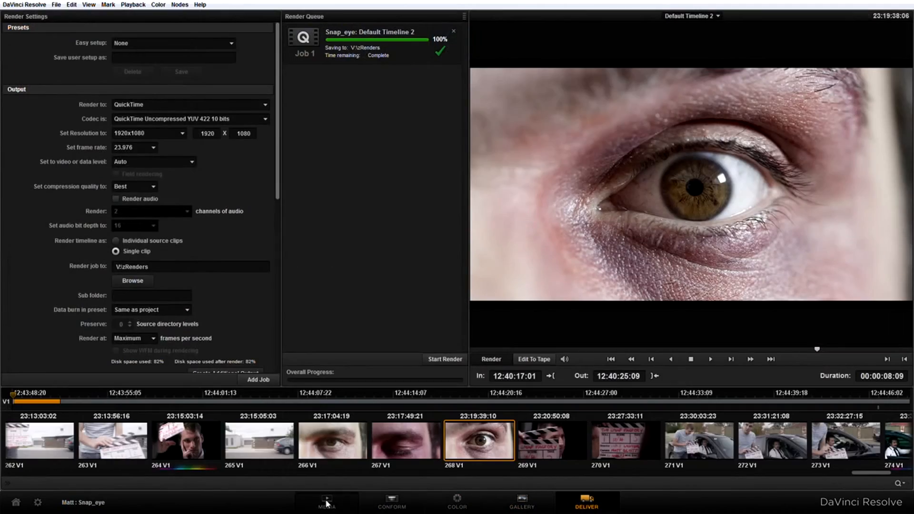
left_click(388, 503)
left_click(459, 504)
left_click(522, 502)
left_click(587, 502)
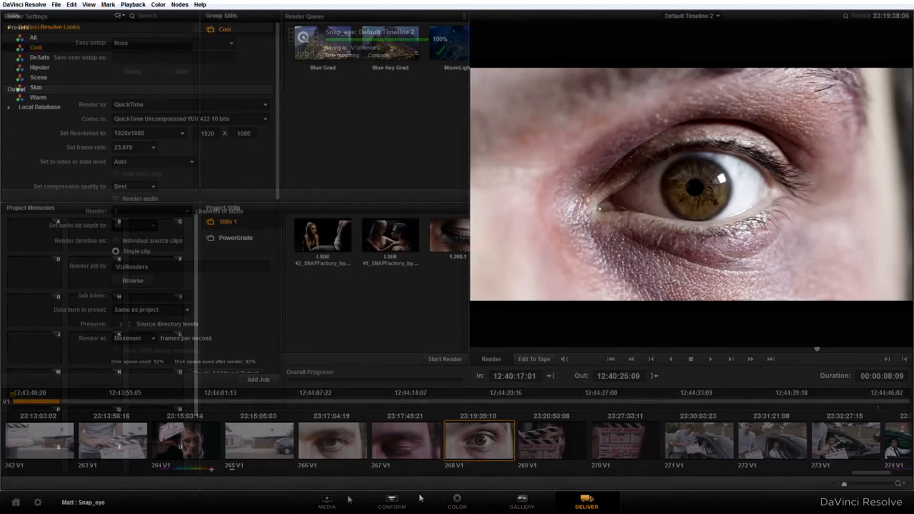
left_click(326, 503)
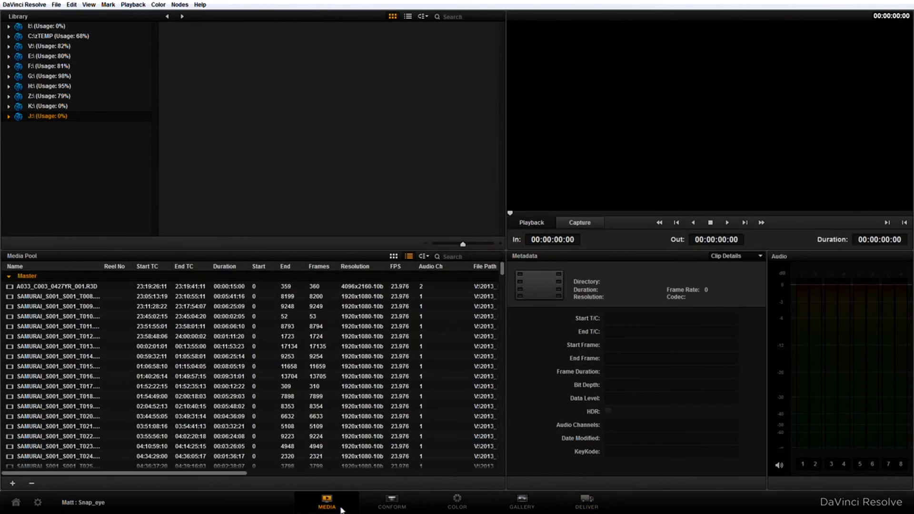
left_click(57, 336)
left_click_drag(685, 213, 771, 213)
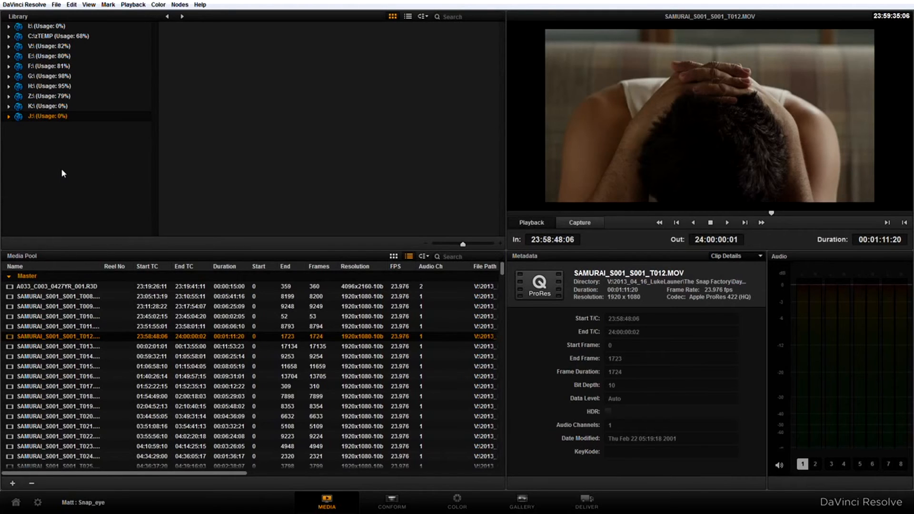
left_click(36, 5)
left_click(28, 24)
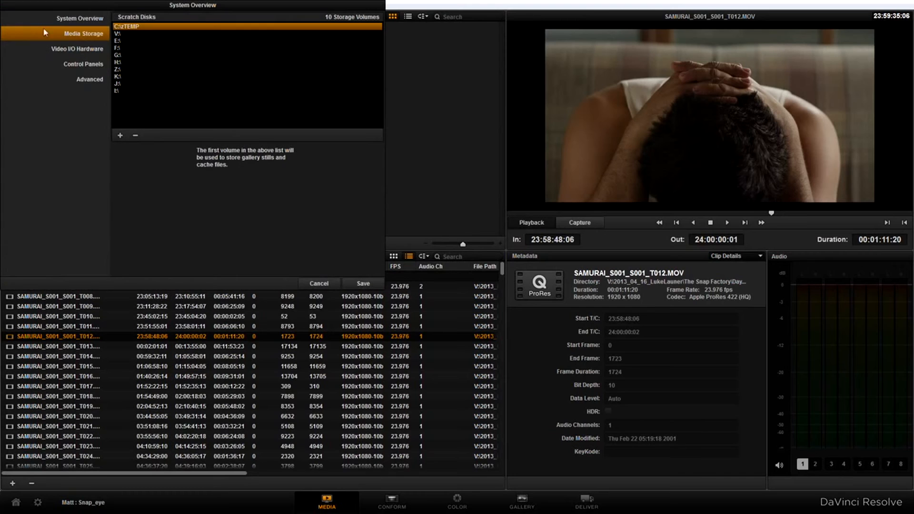
left_click(120, 135)
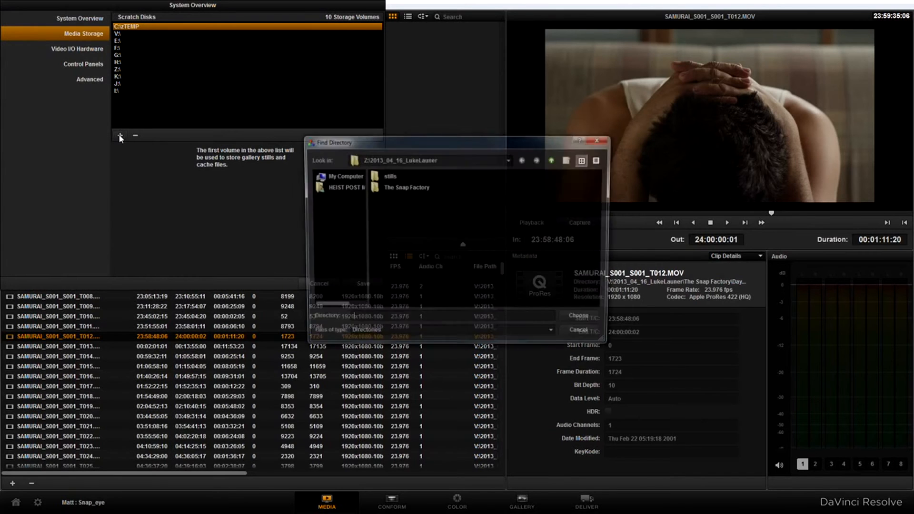
left_click(342, 177)
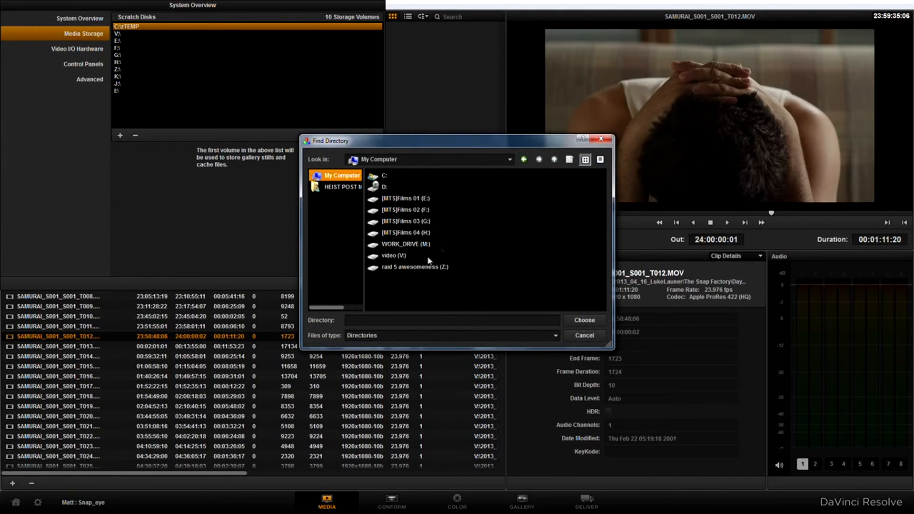
left_click(589, 337)
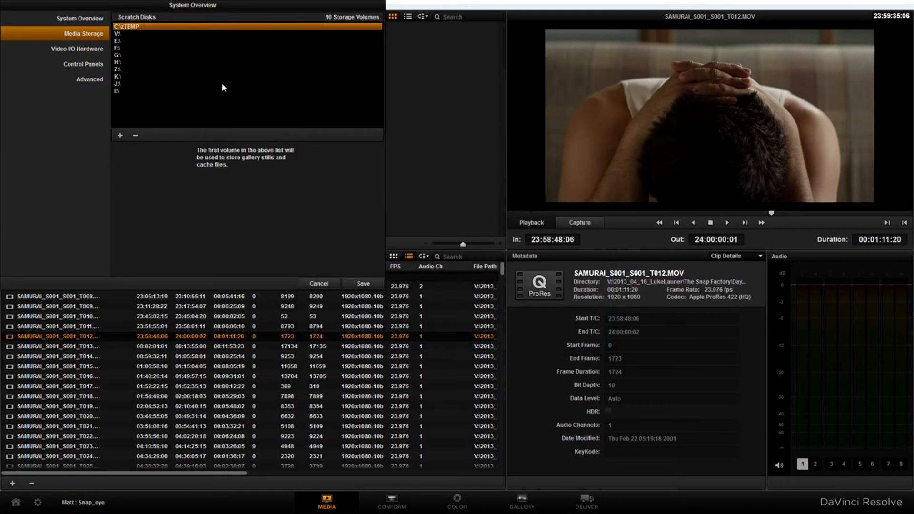
left_click(323, 284)
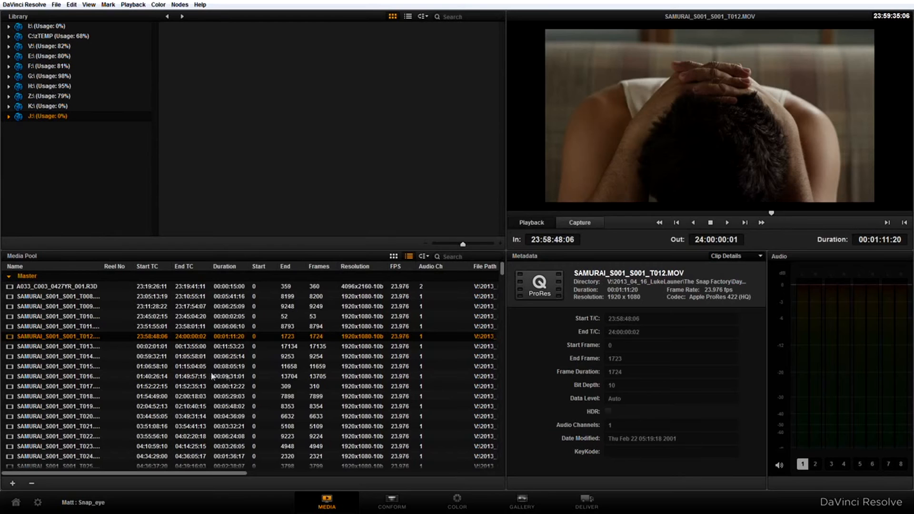
- On the Conform page, make Master Timeline the active timeline
left_click(391, 505)
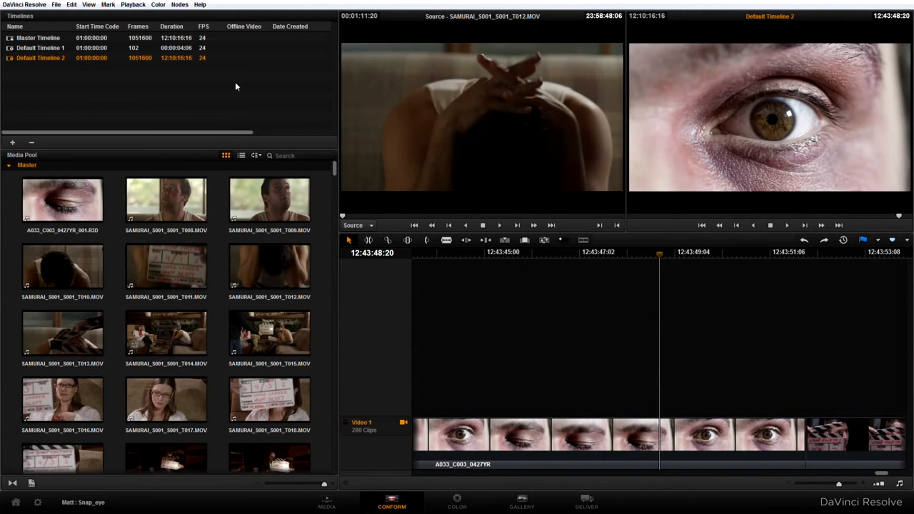
right_click(44, 82)
left_click(30, 33)
left_click(34, 40)
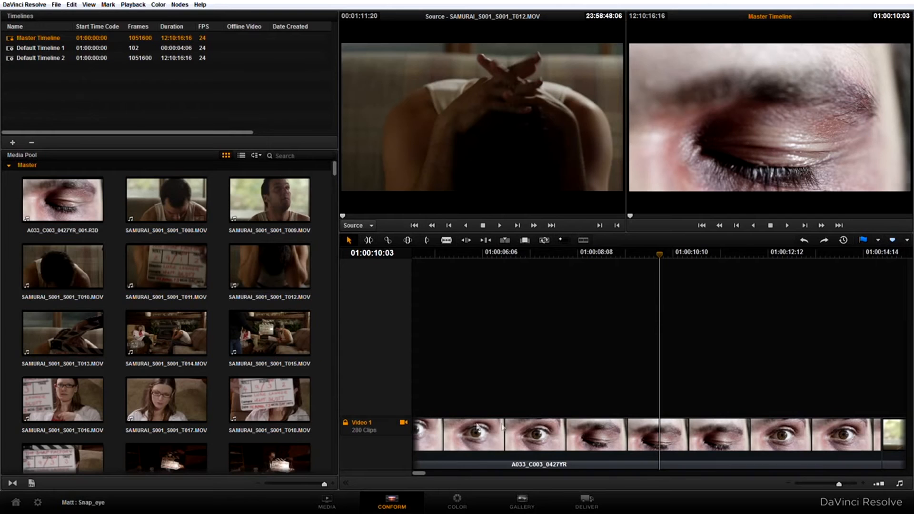
left_click(538, 463)
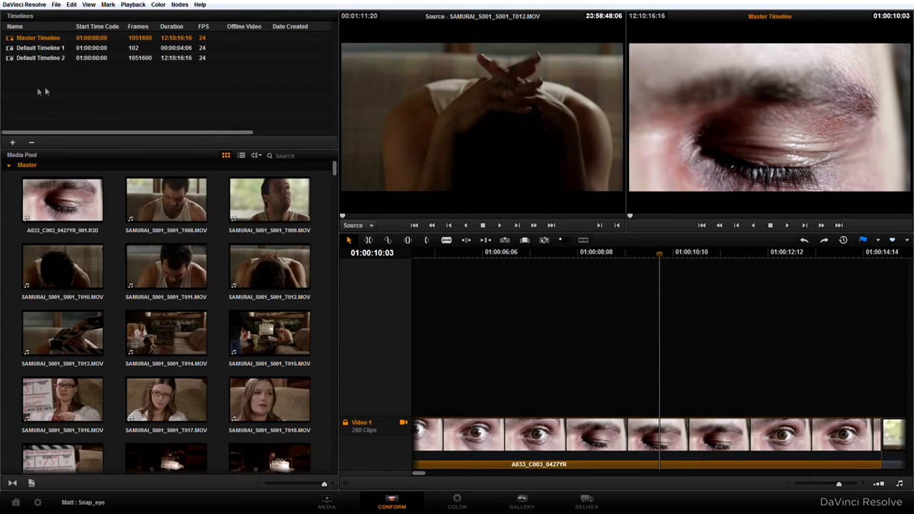
- Create a new timeline named 'MAD SHIT' and return to the Media page
right_click(70, 85)
left_click(109, 93)
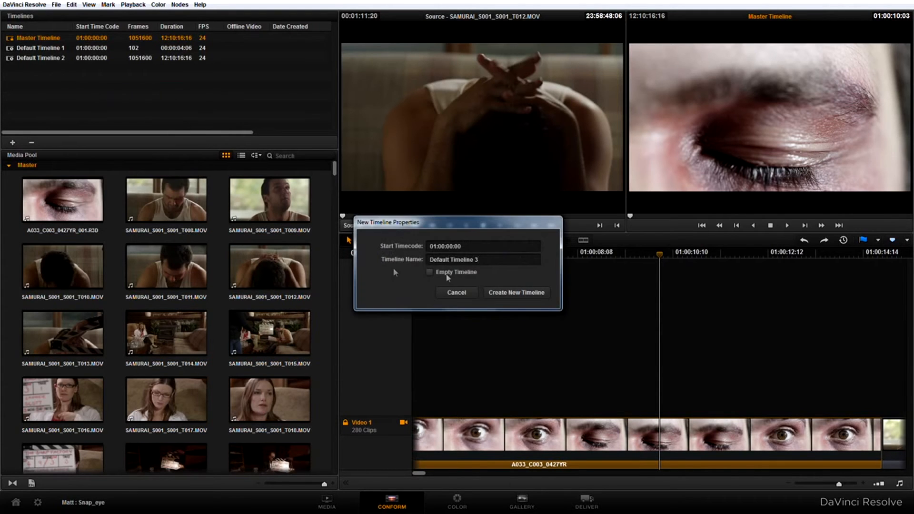
left_click_drag(502, 263, 186, 257)
type("MAD SHIT WODDUP")
left_click(517, 293)
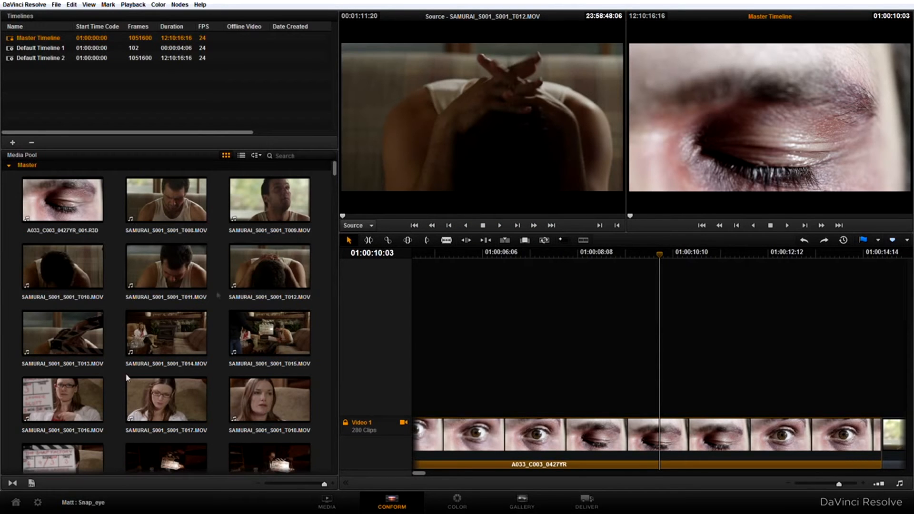
left_click(342, 502)
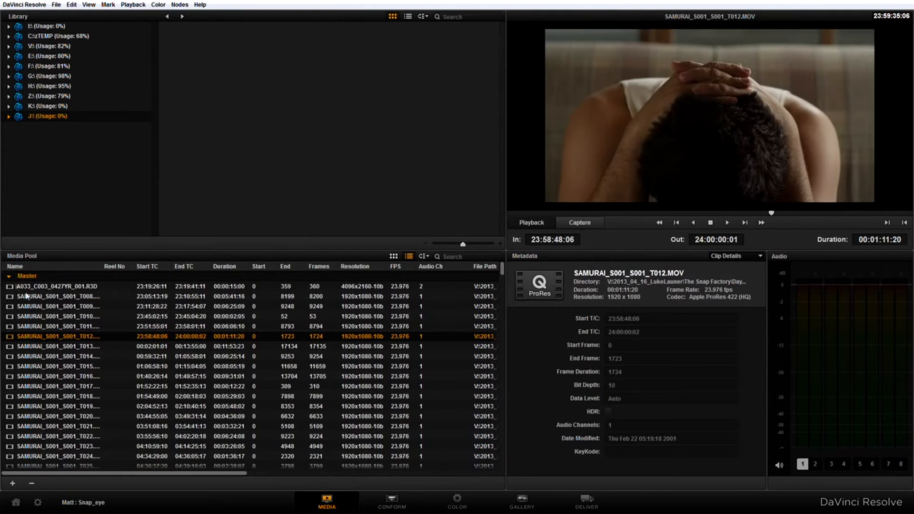
left_click(9, 277)
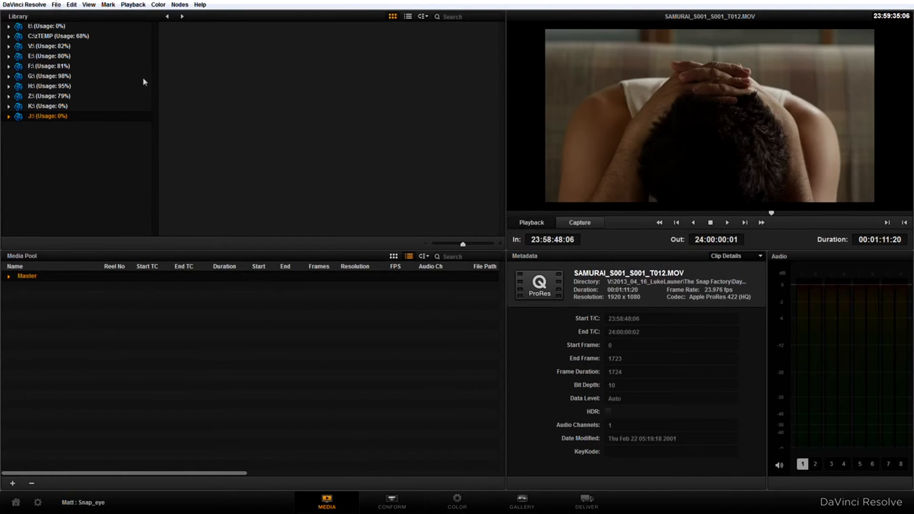
left_click(9, 46)
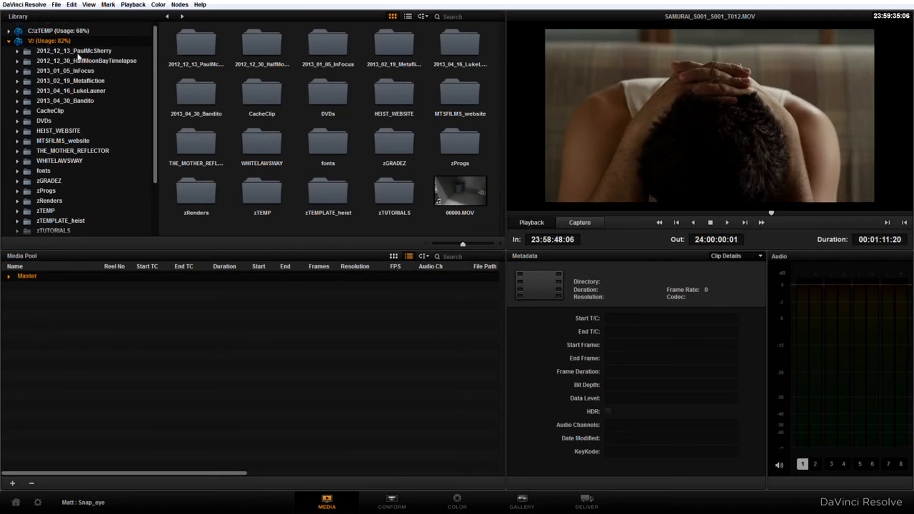
left_click(84, 90)
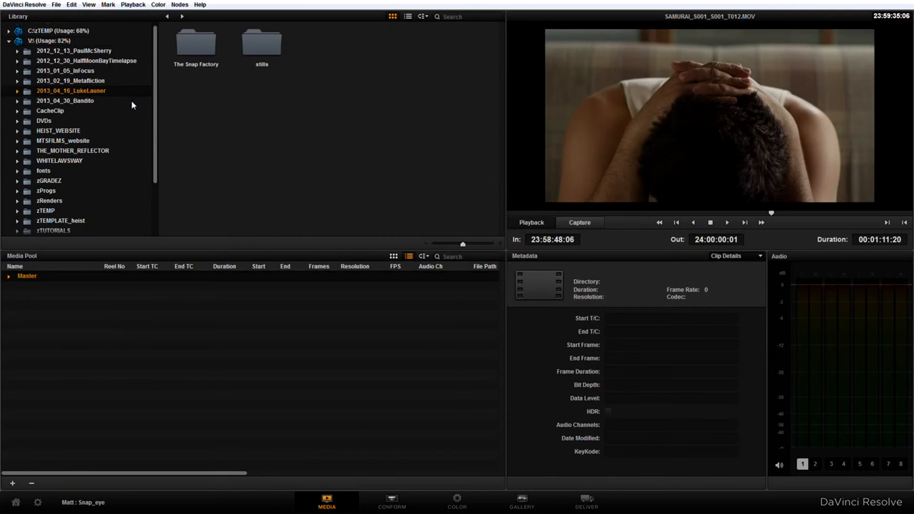
left_click(17, 91)
left_click(66, 101)
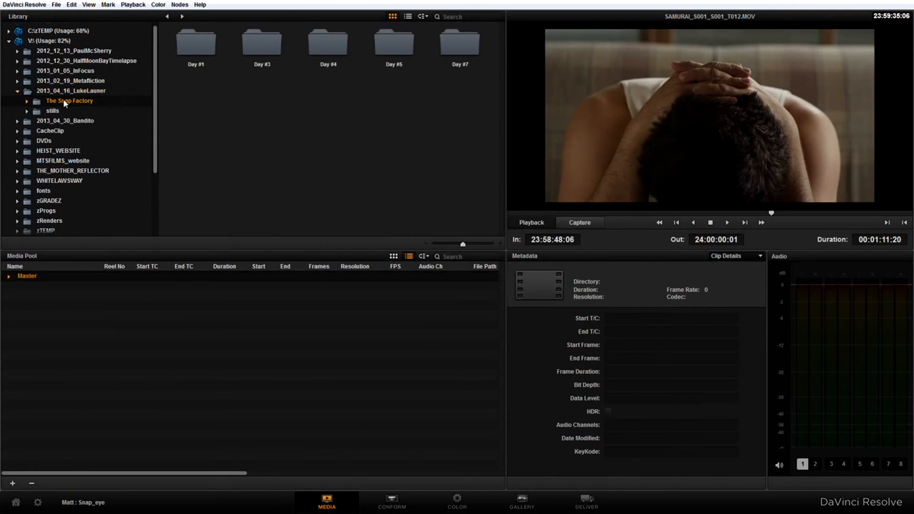
double_click(261, 51)
left_click_drag(274, 93, 215, 455)
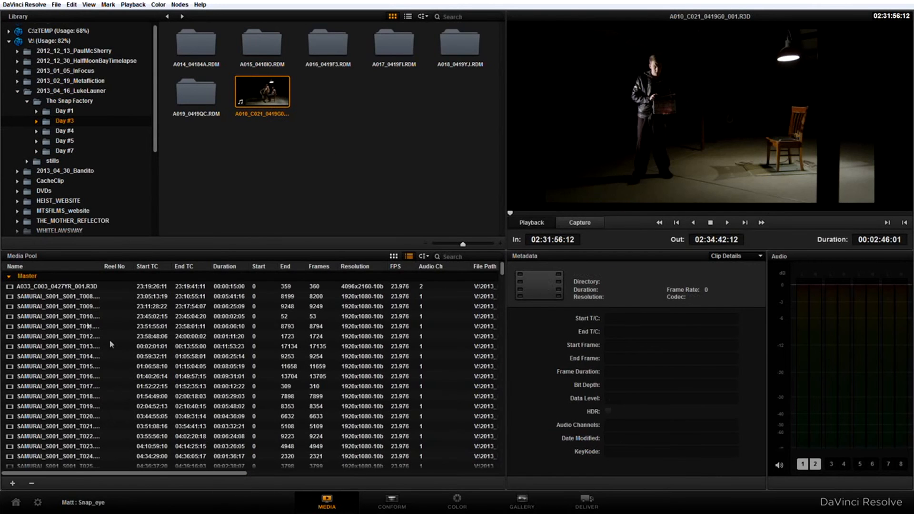
- Select the A033 eye clip and switch to the Conform page
left_click(60, 287)
left_click(395, 501)
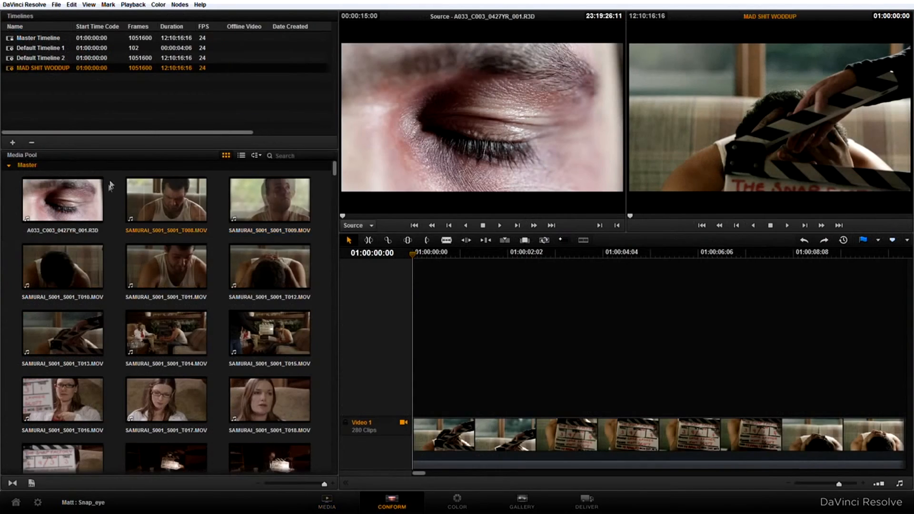
left_click_drag(335, 170, 351, 139)
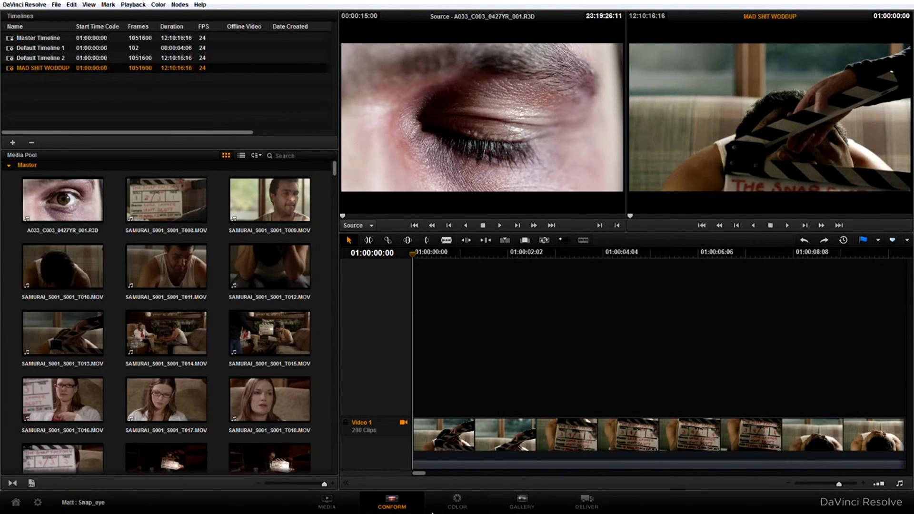
- On the Color page, step through the clips and compare primaries bars with the color wheels
left_click(455, 506)
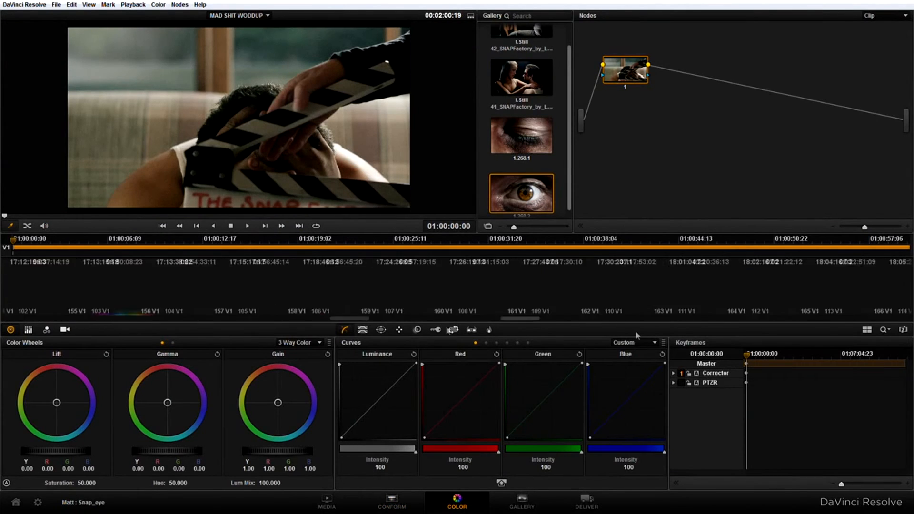
key("Down")
key("Down")
key("Down")
key("Down")
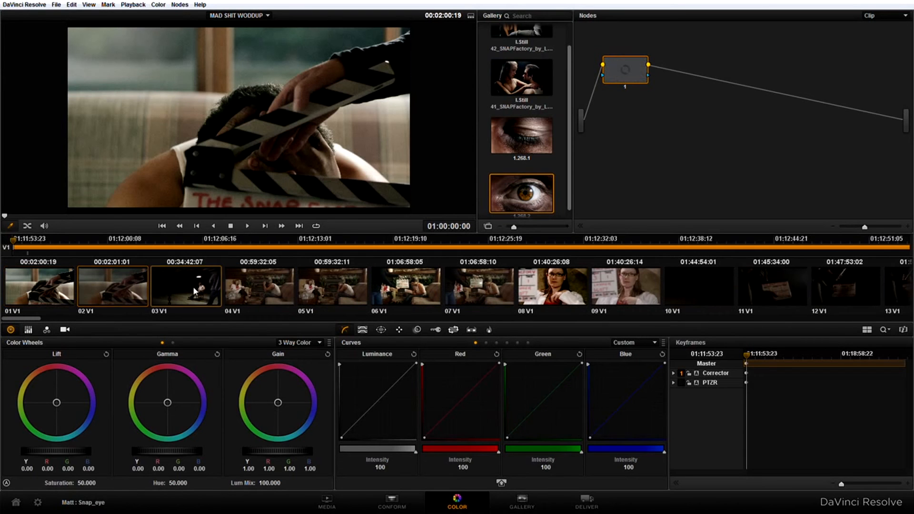
mouse_move(41, 320)
left_mouse_down()
mouse_move(66, 319)
mouse_move(38, 319)
left_mouse_up()
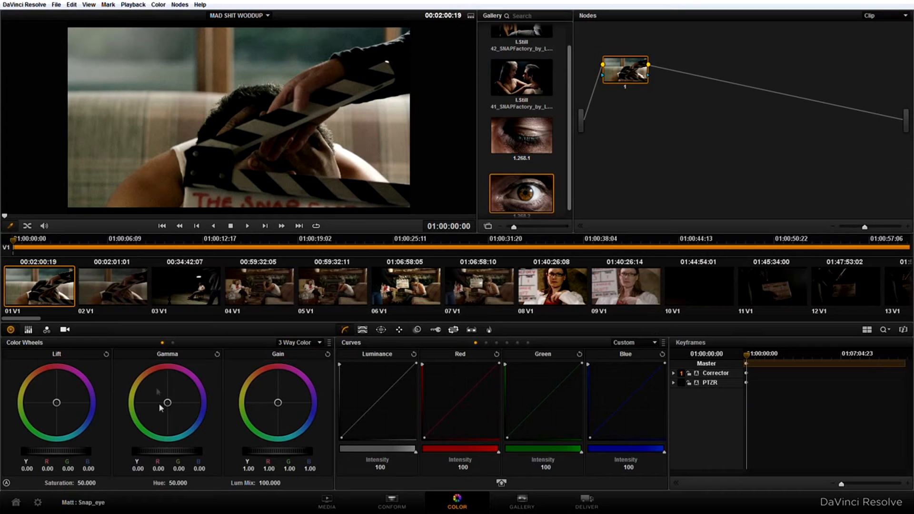
left_click(28, 329)
left_click(11, 329)
- Cycle through the qualifier, window, tracker, blur, key, sizing and data burn-in palettes, ending on Curves
left_click(362, 332)
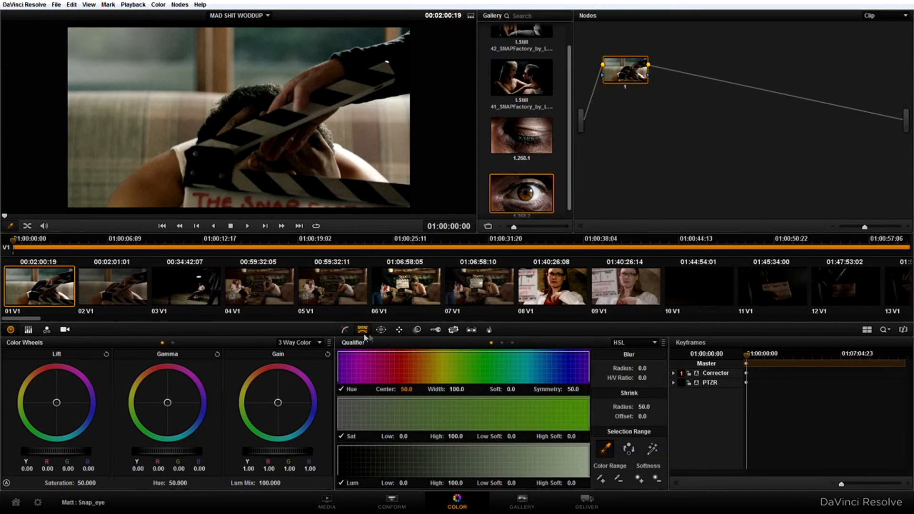
left_click(382, 331)
left_click(399, 329)
left_click(417, 330)
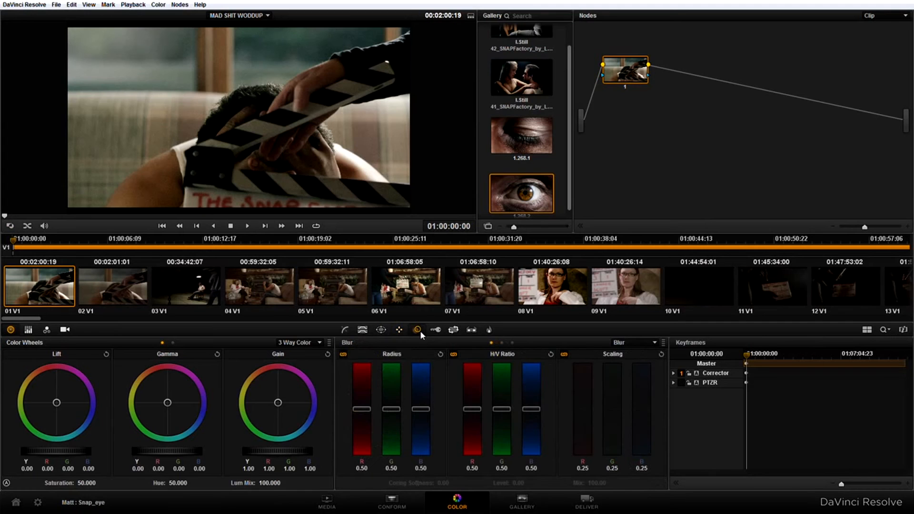
left_click(436, 329)
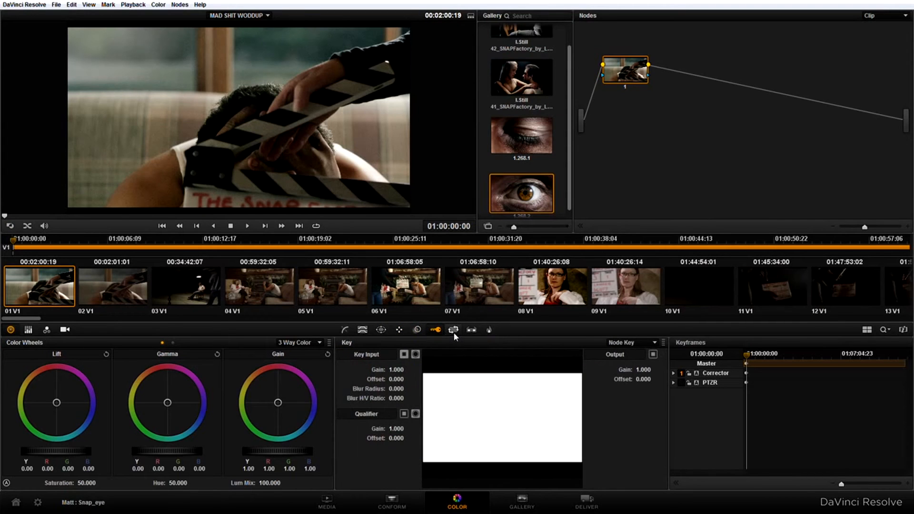
left_click(453, 330)
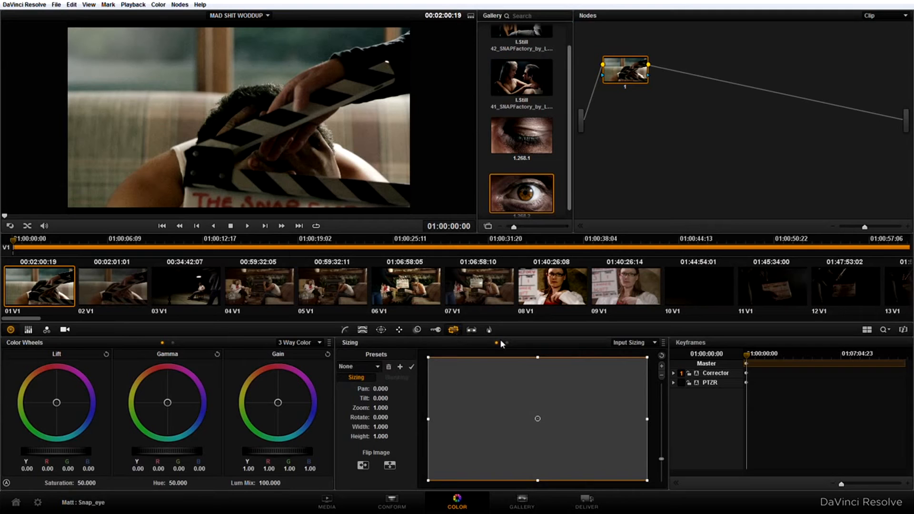
left_click(489, 332)
left_click(344, 331)
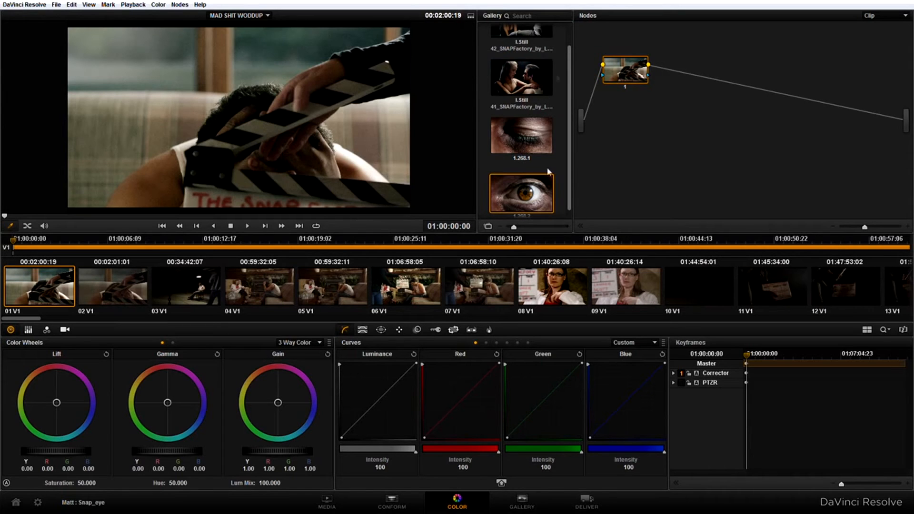
- Scrub the clapperboard clip and balance its curves from a picked neutral point
scroll(571, 84, "up", 1)
scroll(571, 84, "down", 1)
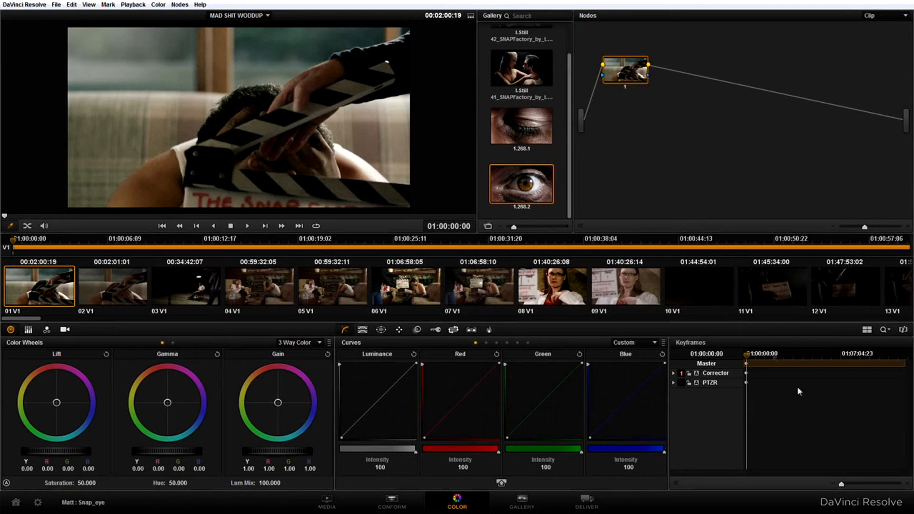
left_click_drag(750, 356, 608, 384)
left_click(351, 159)
- Move to the man's close-up at 01:06:42:16 and preview it full screen
left_click_drag(178, 218, 268, 219)
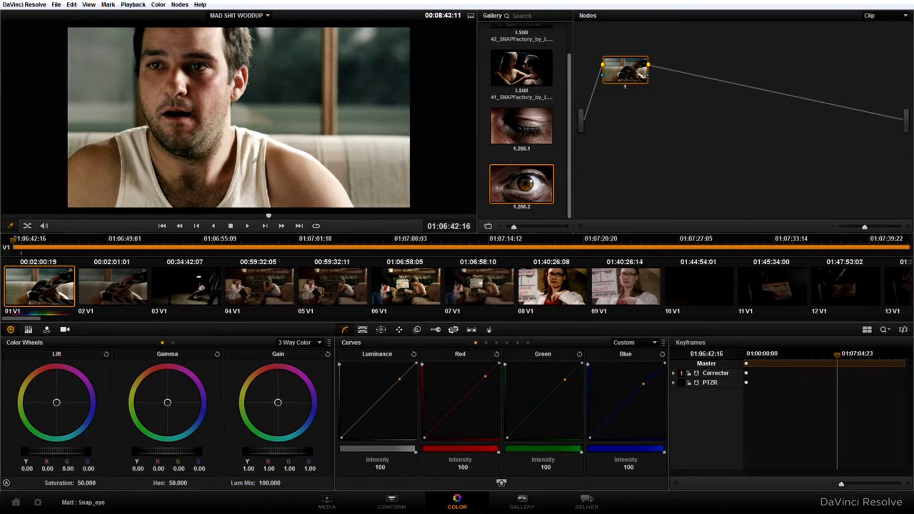
scroll(255, 161, "up", 5)
scroll(259, 162, "down", 5)
scroll(262, 161, "up", 3)
scroll(265, 163, "down", 7)
scroll(266, 163, "up", 5)
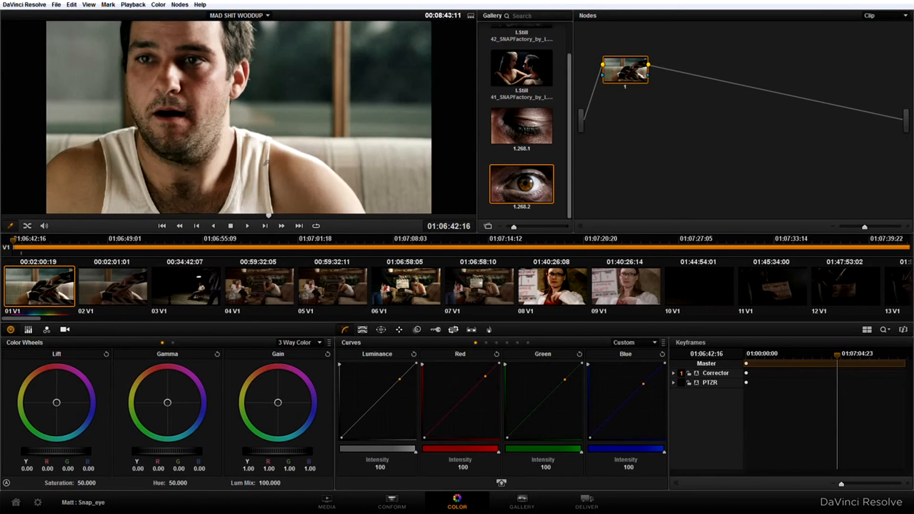
left_click_drag(246, 134, 291, 138)
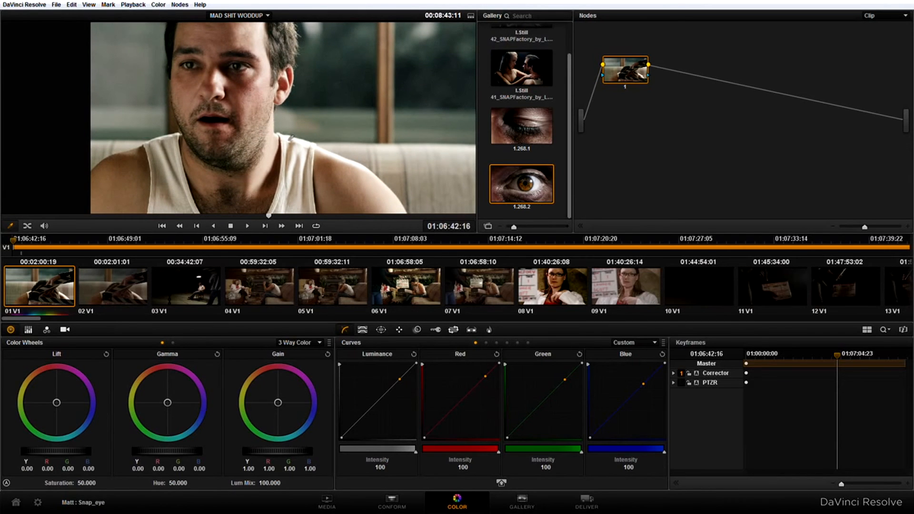
key("ctrl+f")
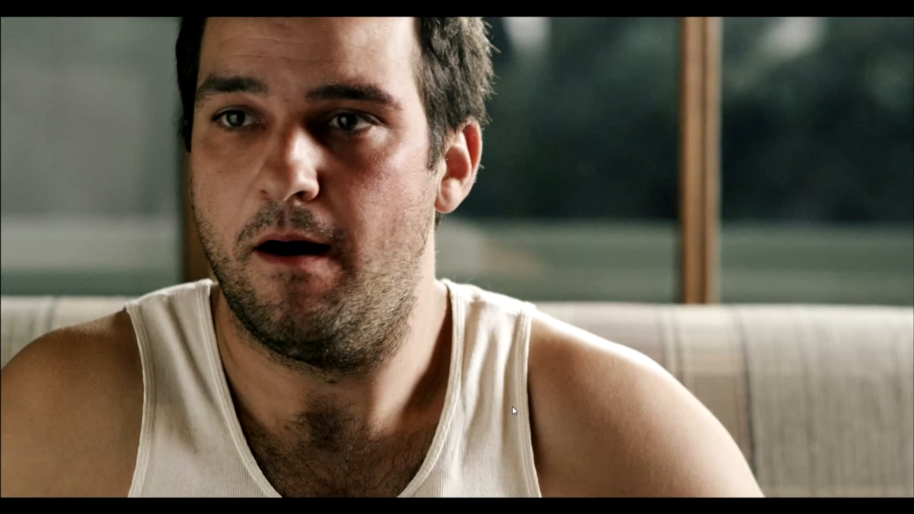
key("ctrl+f")
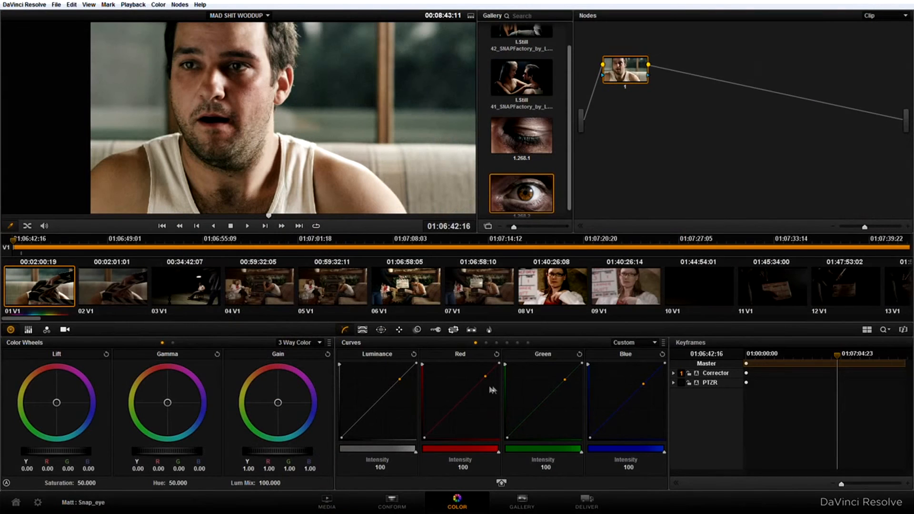
- Wipe-compare the frame against the couple still and eye stills 1.268.1 and 1.268.2, then turn comparison off
left_click_drag(569, 162, 572, 94)
left_click(536, 97)
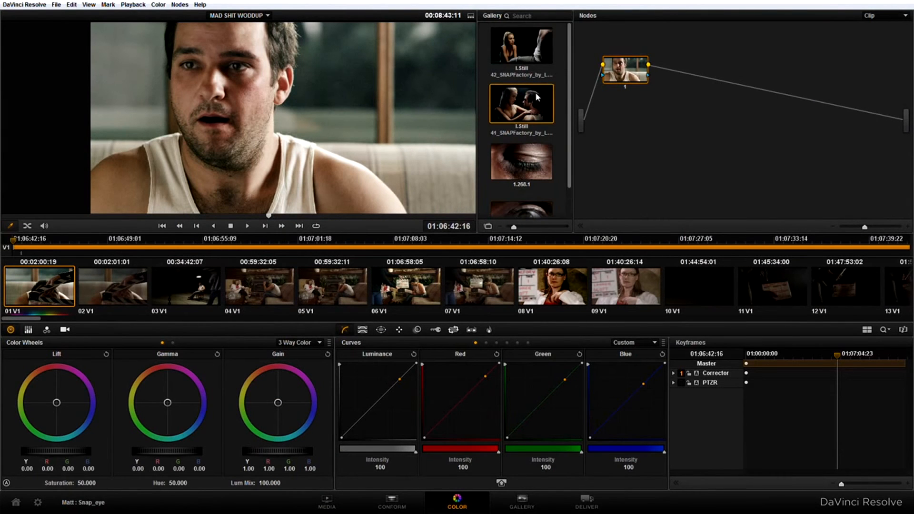
double_click(536, 94)
left_click(534, 166)
left_click(529, 206)
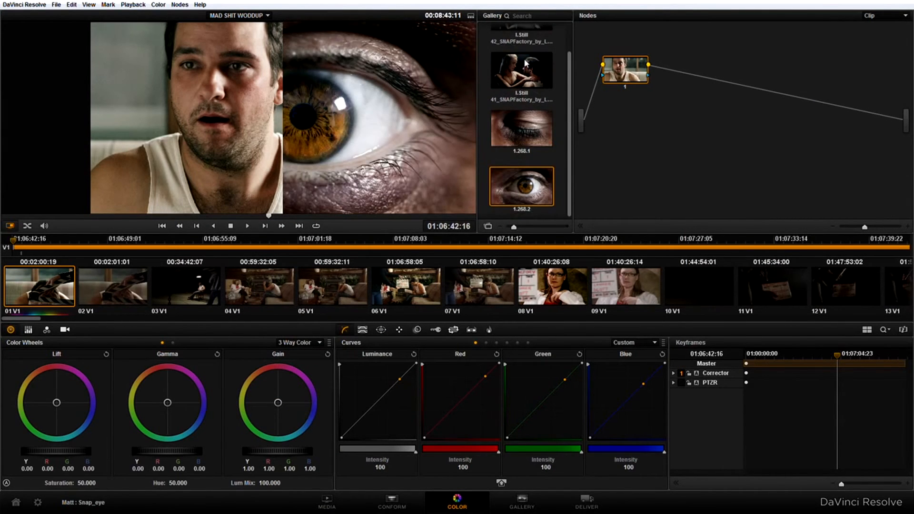
left_click(526, 63)
scroll(516, 132, "up", 1)
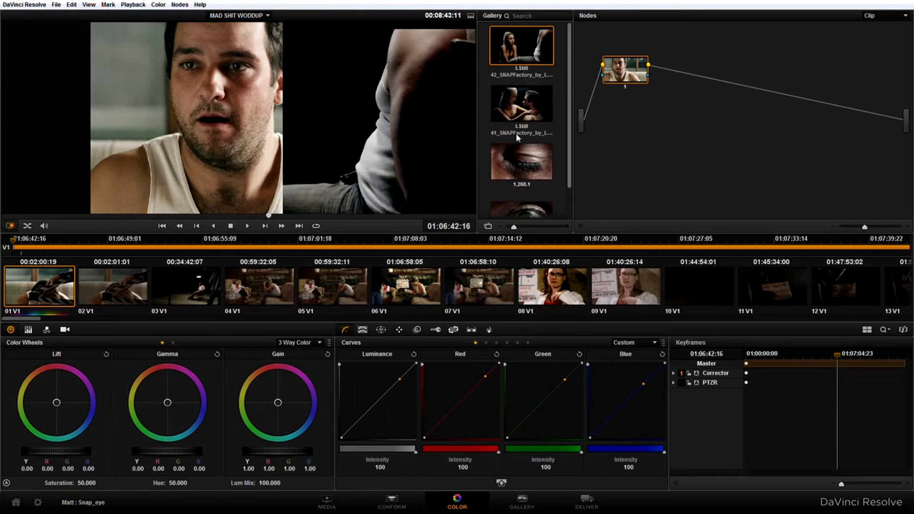
left_click(528, 163)
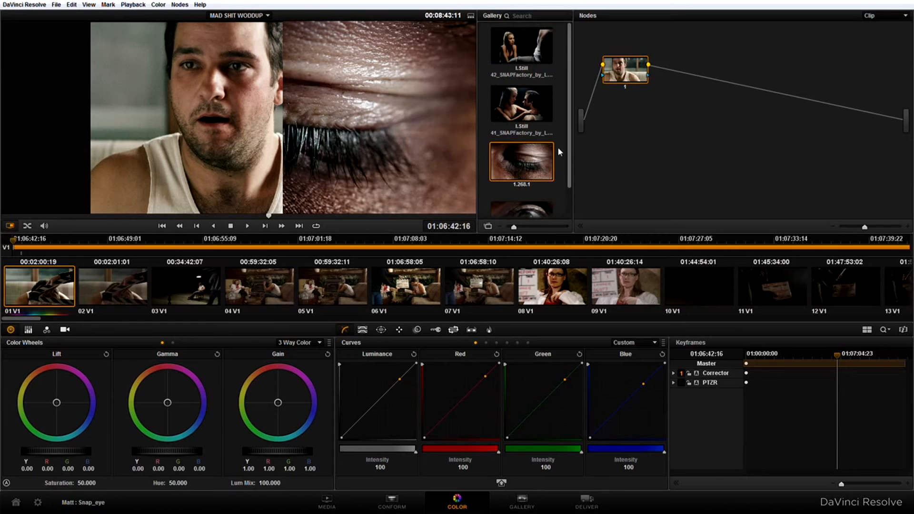
key("ctrl+w")
- Grab the current frame as still 1.1.1 and wipe the couple still across it
right_click(247, 102)
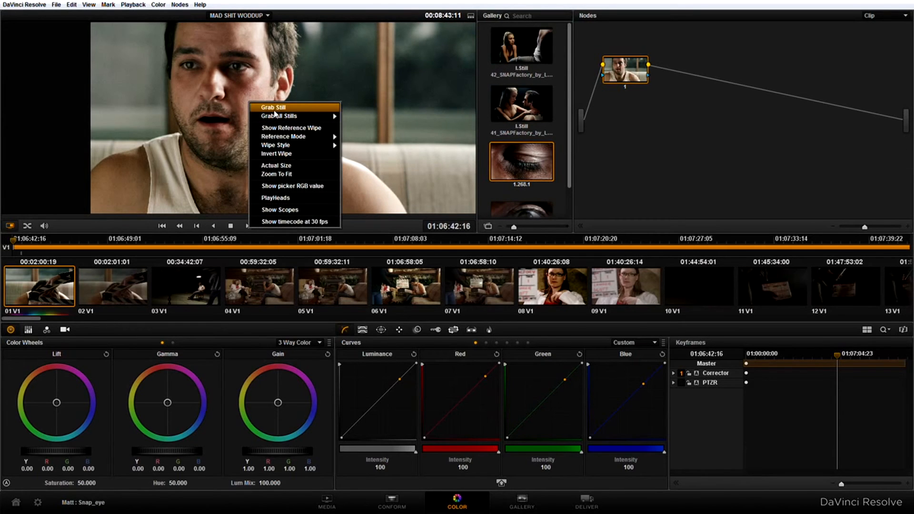
left_click(275, 109)
scroll(568, 160, "down", 1)
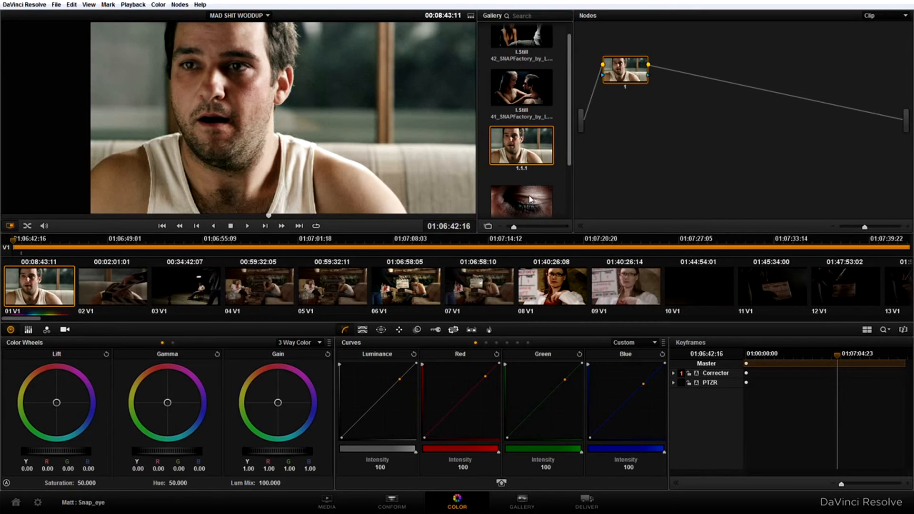
double_click(516, 88)
left_click_drag(324, 139, 458, 132)
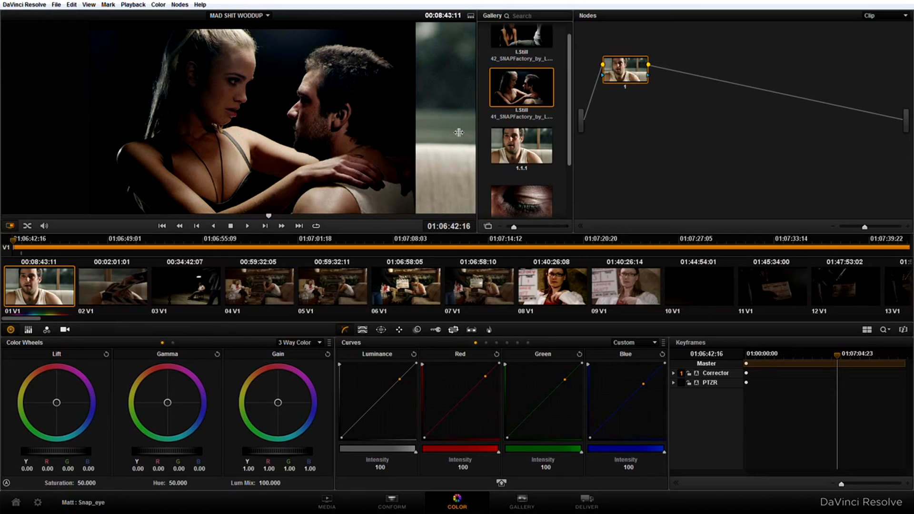
- Apply still 1.1.1's grade to clip 06, undoing the trial eye-still grade
left_click(552, 285)
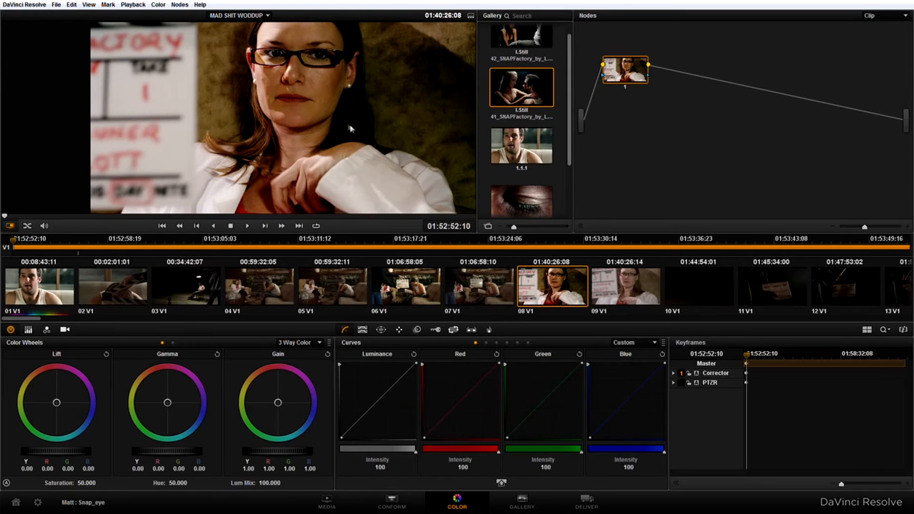
left_click(633, 302)
left_click(417, 292)
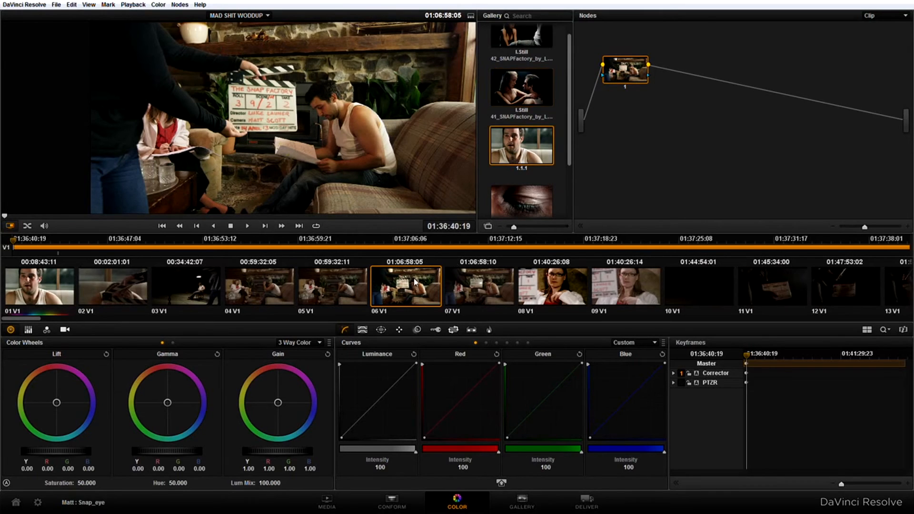
middle_click(525, 149)
middle_click(527, 204)
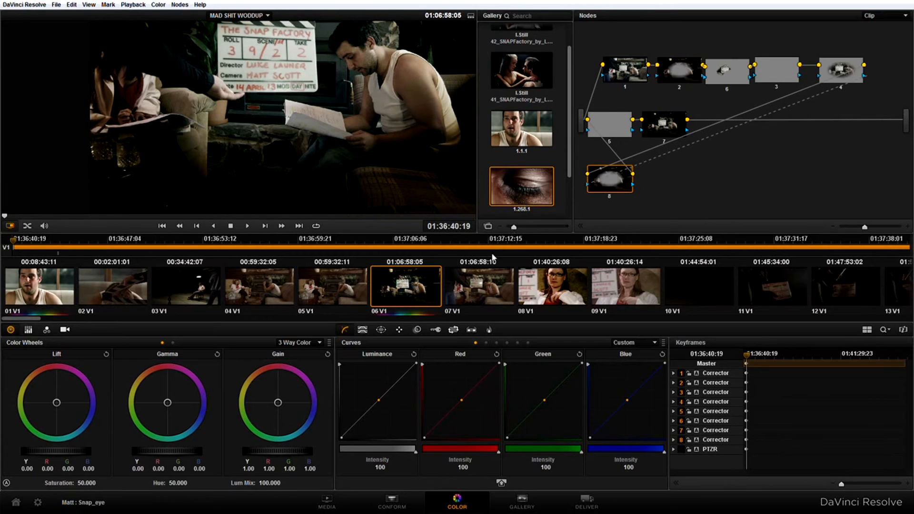
key("ctrl+z")
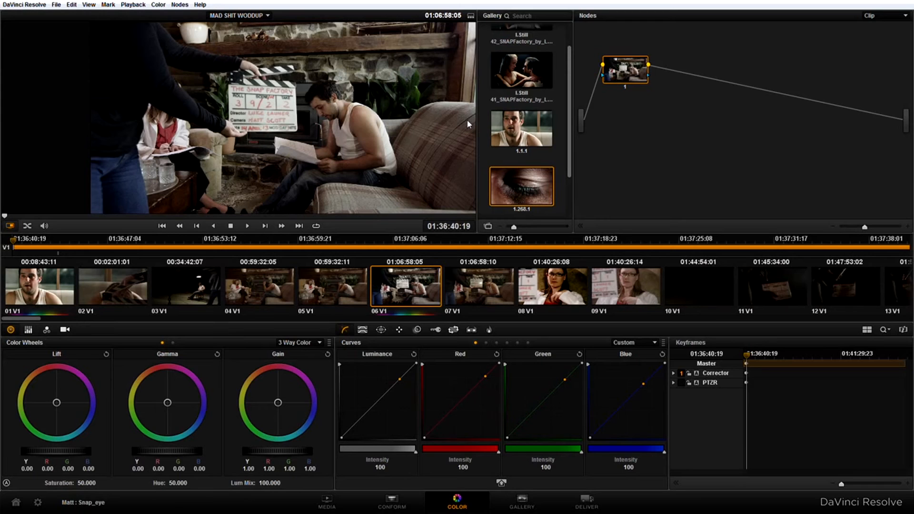
mouse_move(639, 72)
left_mouse_down()
mouse_move(680, 119)
mouse_move(666, 66)
mouse_move(646, 67)
left_mouse_up()
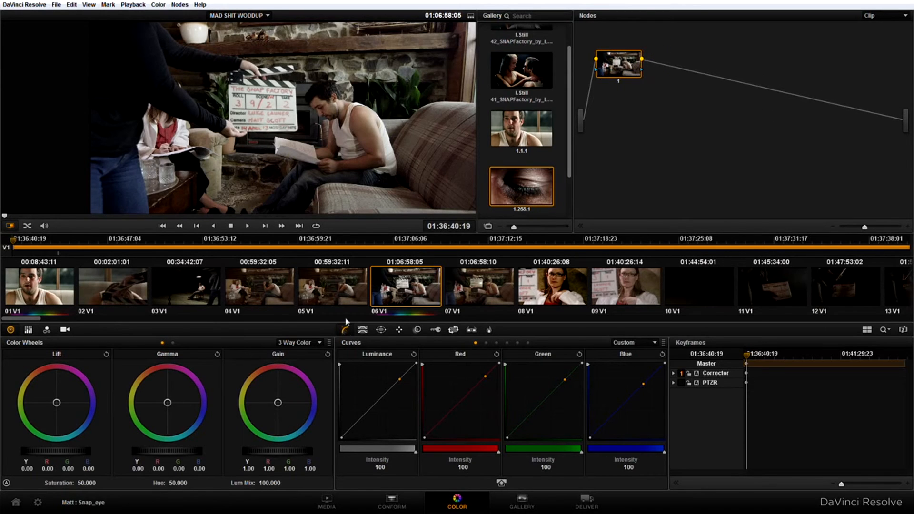
left_click_drag(36, 318, 861, 318)
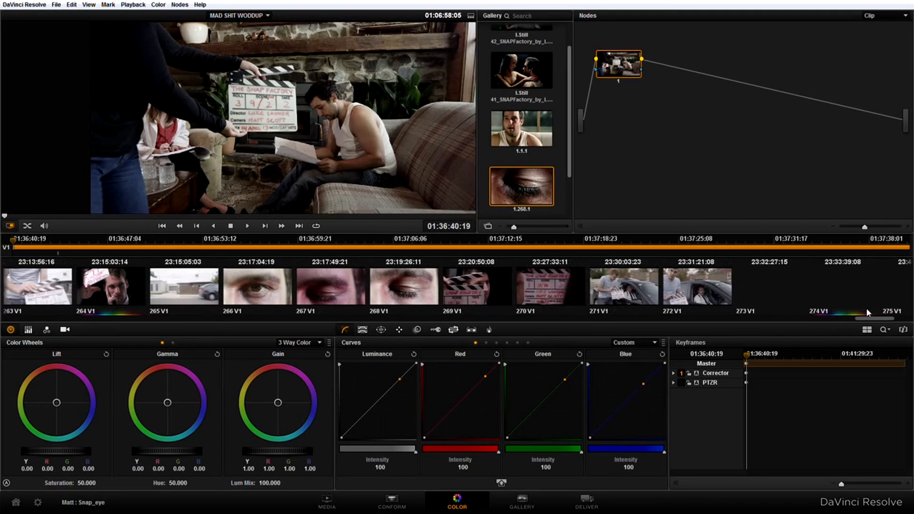
- Select eye close-up clip 268 and move to an open-eye frame
left_click(401, 288)
left_click_drag(141, 217, 384, 216)
scroll(305, 179, "down", 1)
left_click_drag(672, 116, 673, 115)
- Add three serial corrector nodes after node 1 and arrange nodes 2–4 in the graph
key("alt+s")
key("alt+s")
key("alt+s")
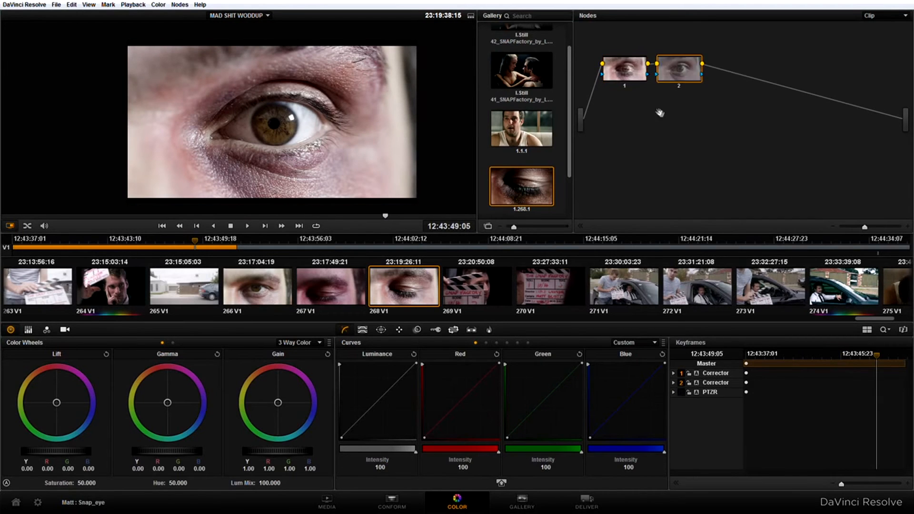
left_click_drag(782, 79, 840, 119)
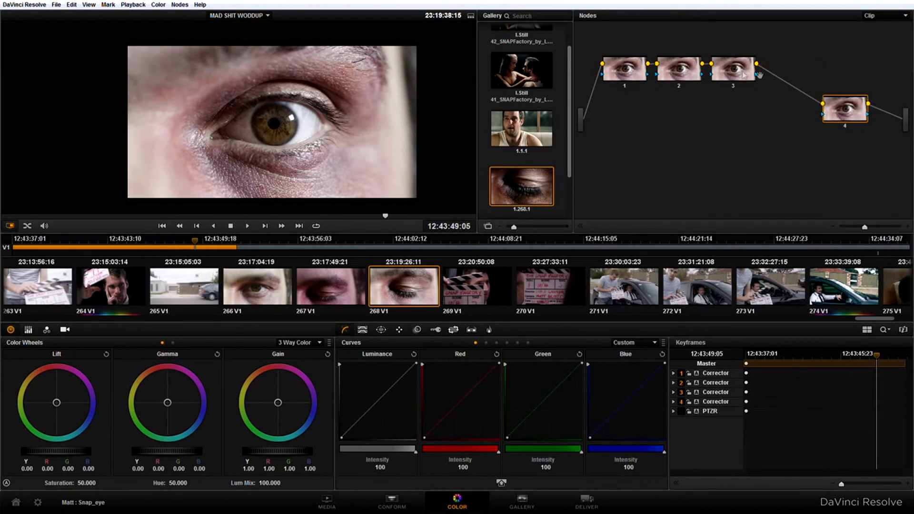
left_click_drag(738, 73, 753, 113)
left_click_drag(682, 74, 675, 129)
left_click_drag(736, 114, 760, 67)
mouse_move(858, 119)
left_mouse_down()
mouse_move(867, 158)
mouse_move(872, 128)
left_mouse_up()
left_click_drag(785, 67, 783, 80)
left_click_drag(671, 122, 694, 110)
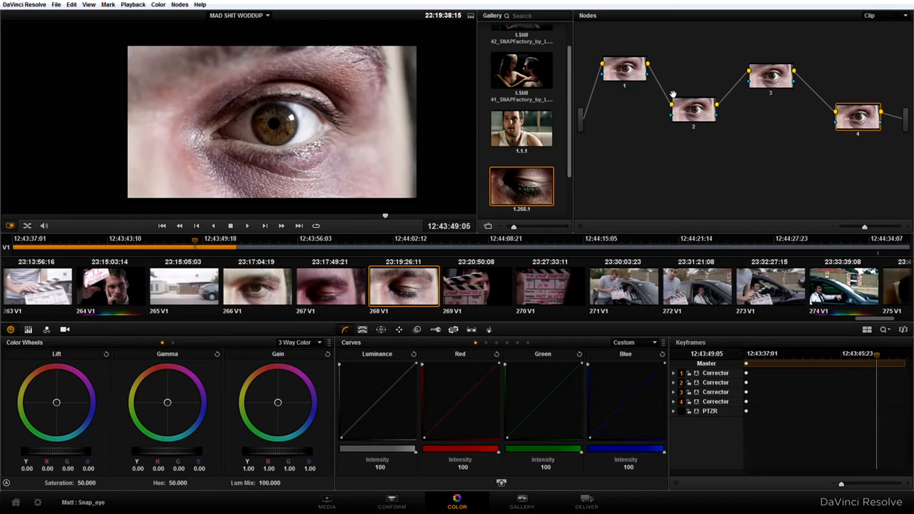
- Show scopes and set node 1 to lift -0.02, gamma -0.02, gain 1.04, toggling it to compare
left_click(624, 73)
right_click(292, 143)
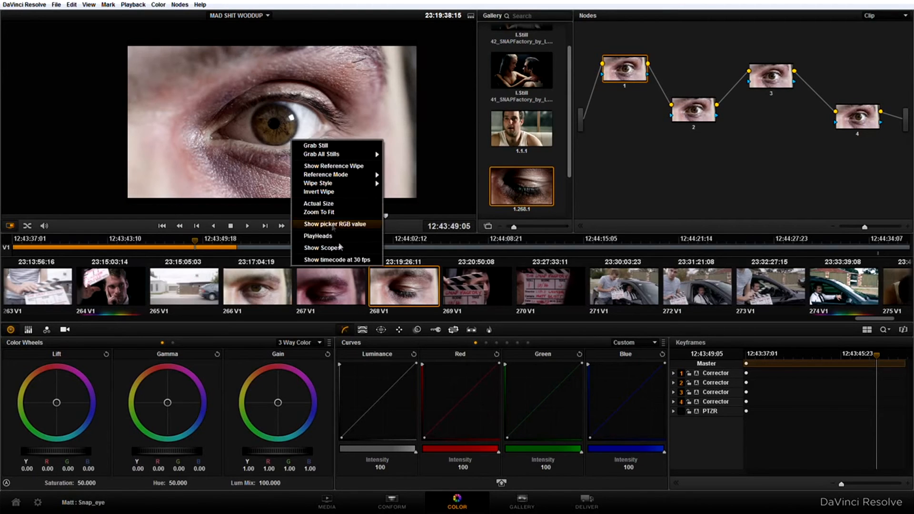
left_click(342, 248)
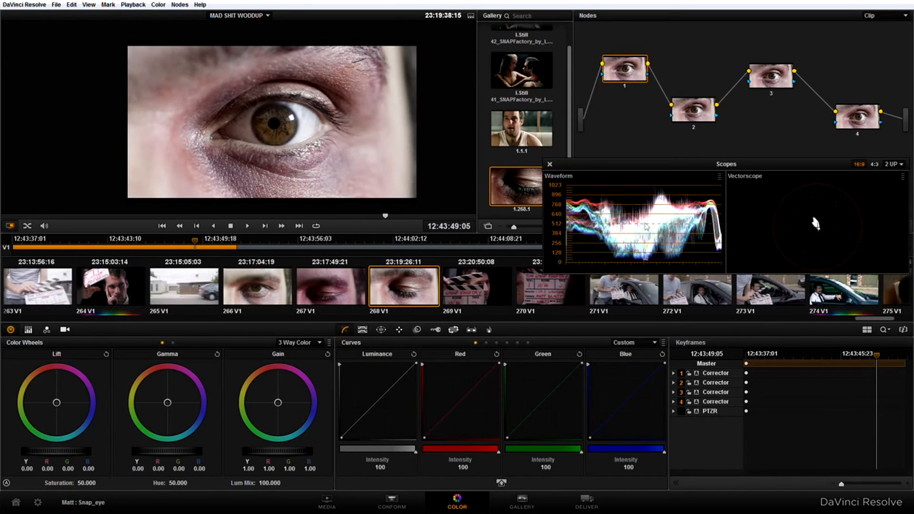
left_click_drag(84, 452, 67, 455)
left_click_drag(257, 462, 283, 455)
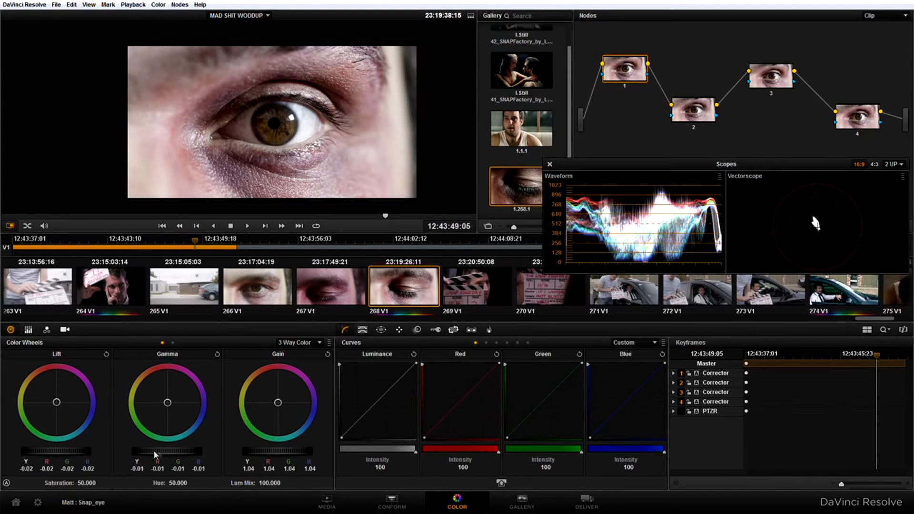
left_click_drag(155, 455, 148, 454)
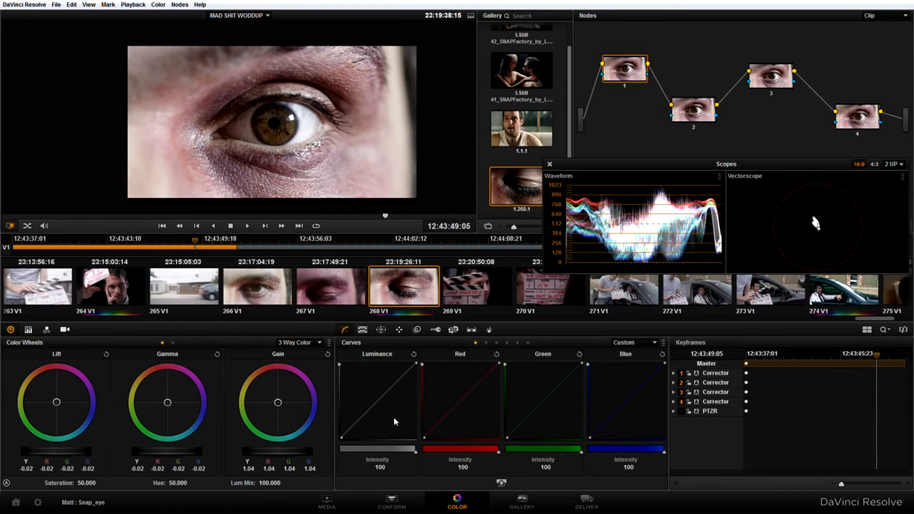
left_click(624, 86)
left_click(624, 86)
left_click(624, 86)
left_click(624, 86)
left_click(624, 86)
left_click(624, 85)
- Tint node 2's gamma toward orange-red and toggle it to compare
left_click(705, 111)
left_click_drag(168, 404, 1, 122)
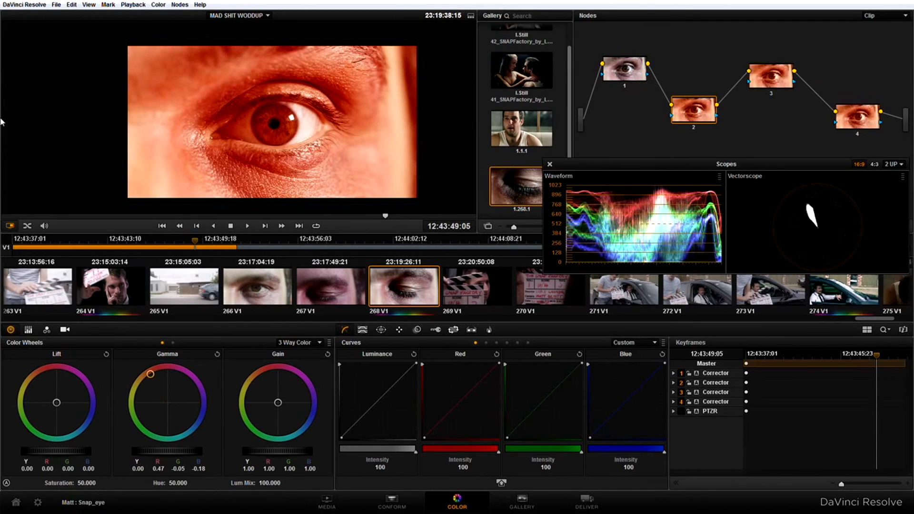
left_click(695, 127)
left_click(694, 126)
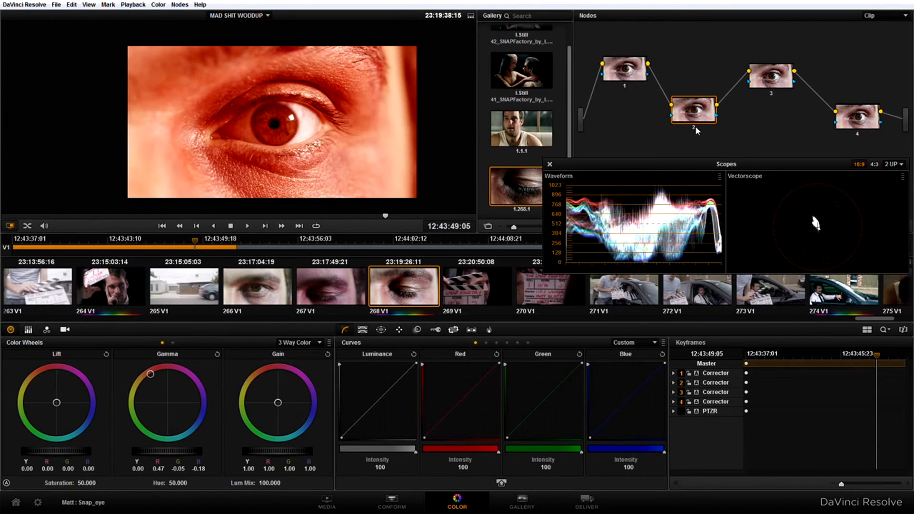
left_click(695, 126)
left_click(700, 125)
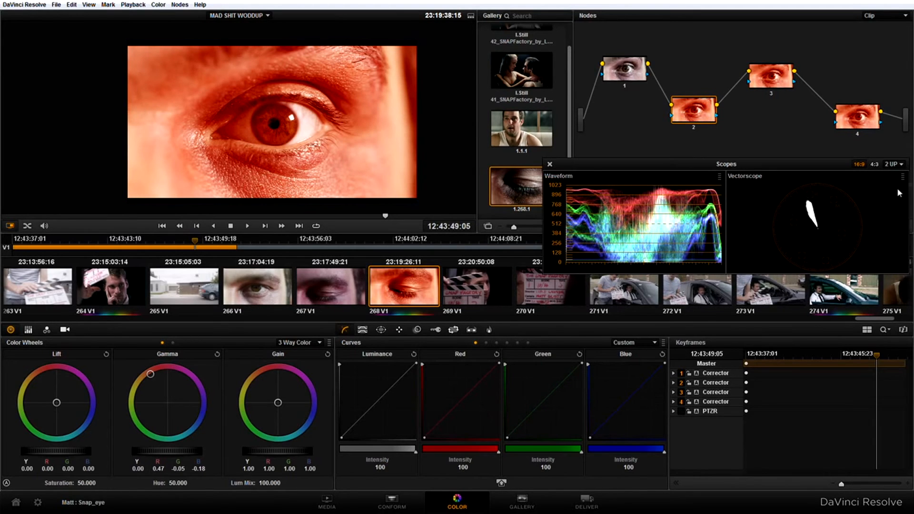
- Close the scopes and reset all grades and nodes
left_click(549, 164)
right_click(688, 164)
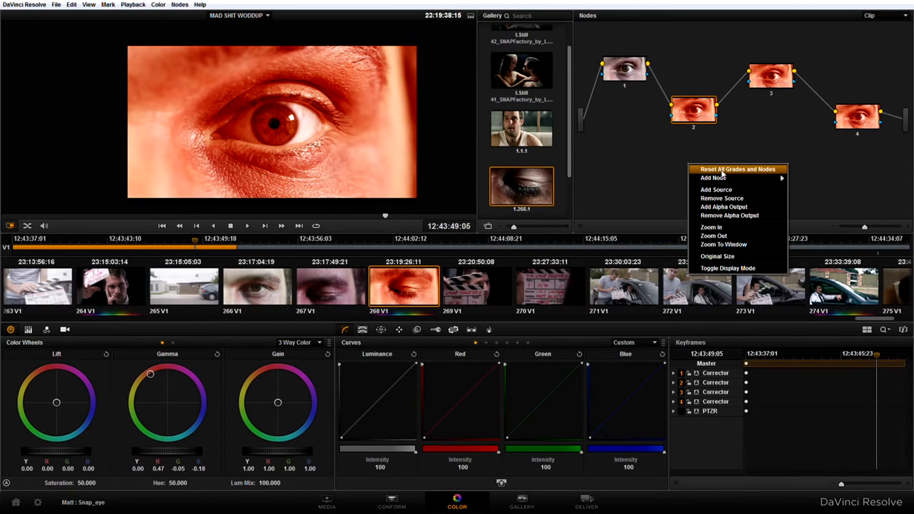
left_click(721, 171)
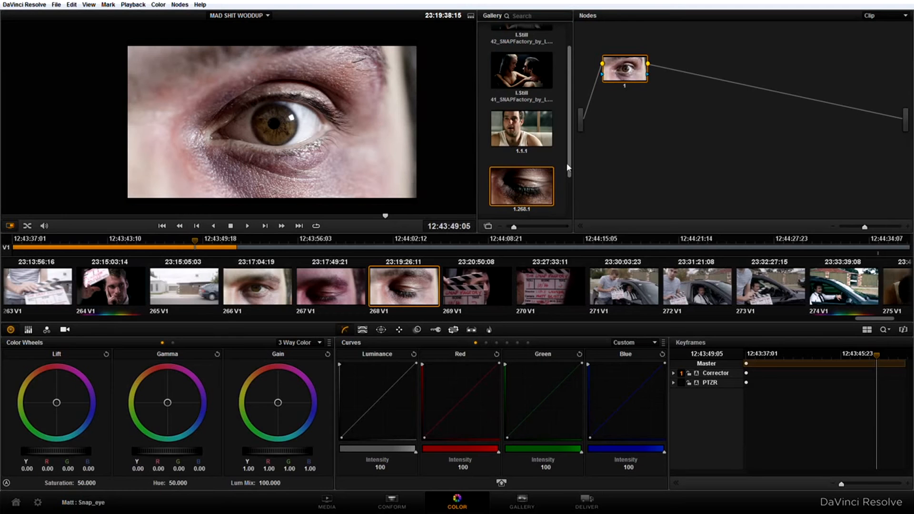
left_click_drag(567, 168, 564, 208)
double_click(520, 184)
left_click_drag(285, 163, 314, 110)
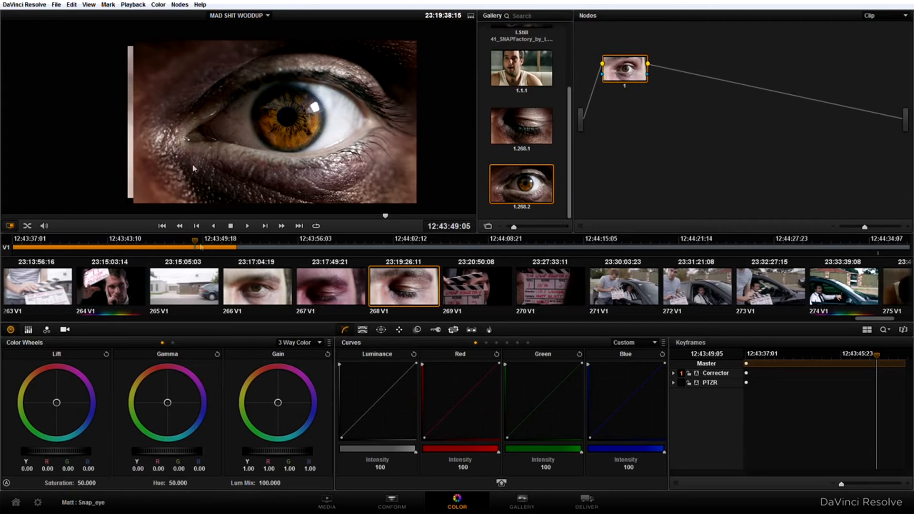
left_click_drag(317, 118, 387, 146)
left_click_drag(238, 132, 405, 138)
left_click_drag(189, 135, 380, 129)
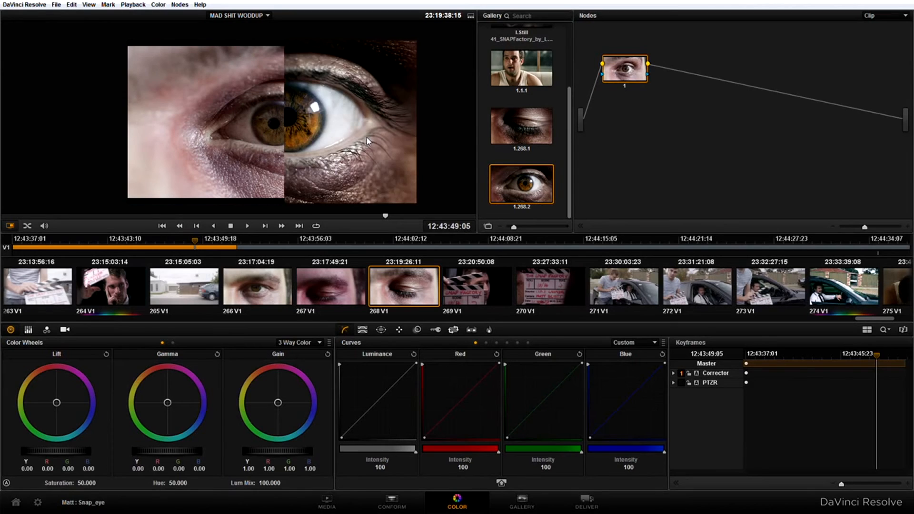
key("ctrl+w")
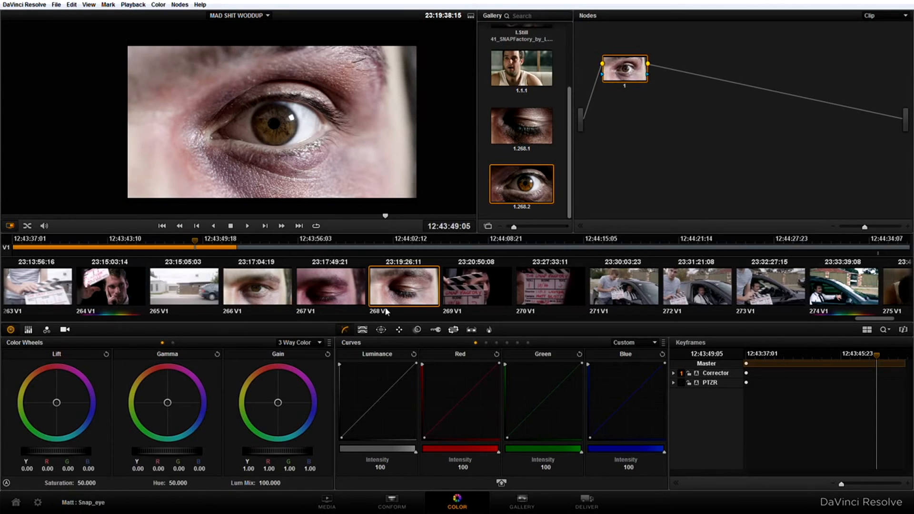
- In the Sizing palette, drag zoom, pan and tilt to 1.484, 45.000 and -14.500
left_click(453, 330)
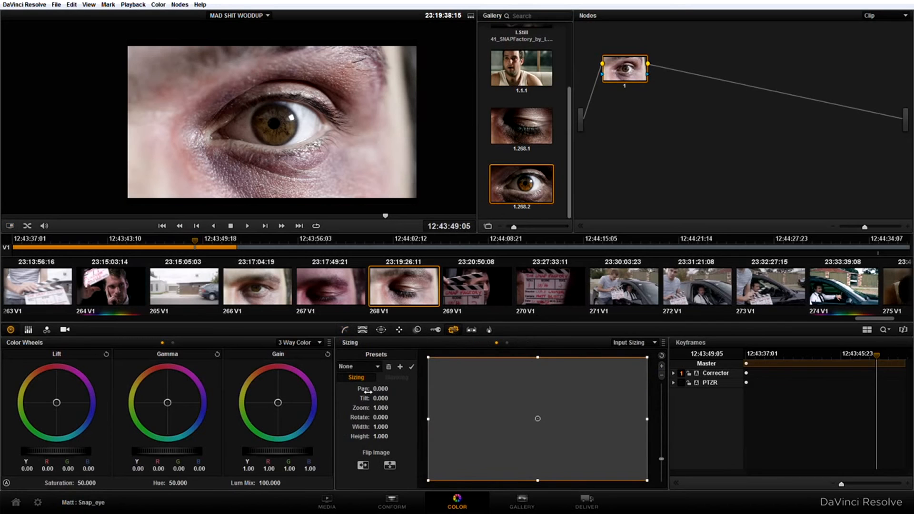
left_click_drag(381, 408, 412, 408)
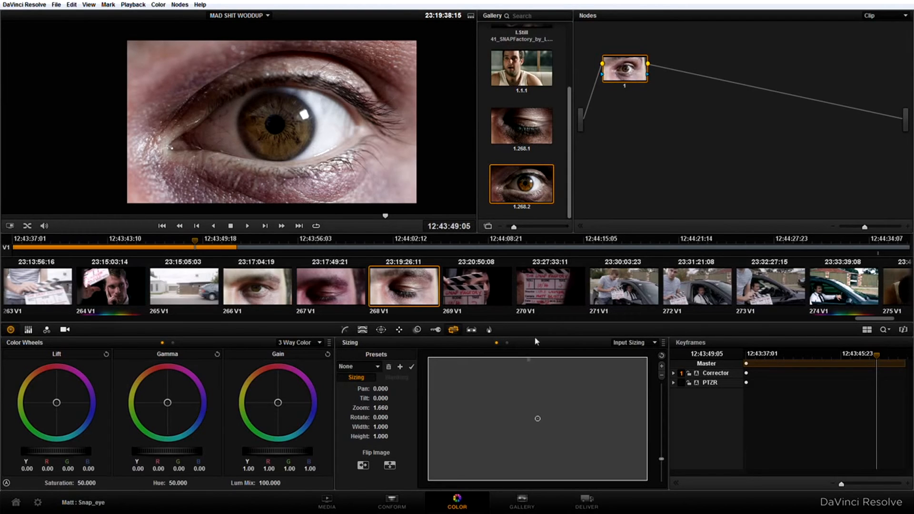
mouse_move(375, 407)
left_mouse_down()
mouse_move(405, 407)
mouse_move(365, 408)
left_mouse_up()
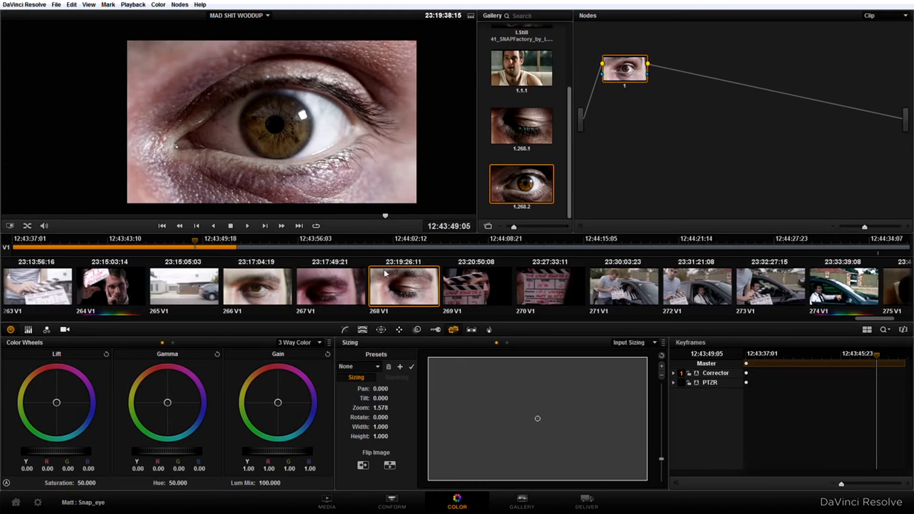
mouse_move(380, 408)
left_mouse_down()
mouse_move(389, 389)
mouse_move(374, 398)
left_mouse_up()
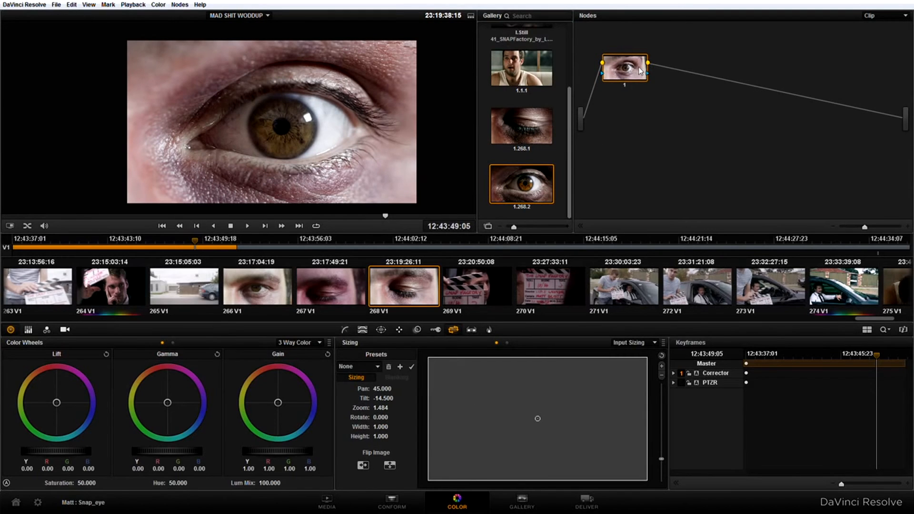
- Show the scopes, lower Lift slightly and raise Gain on node 1
right_click(244, 147)
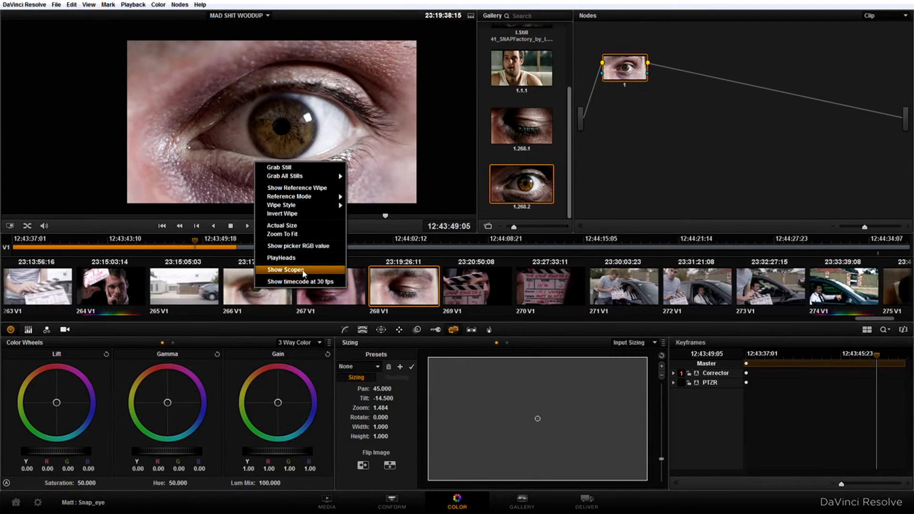
left_click(295, 282)
left_click_drag(75, 452, 67, 453)
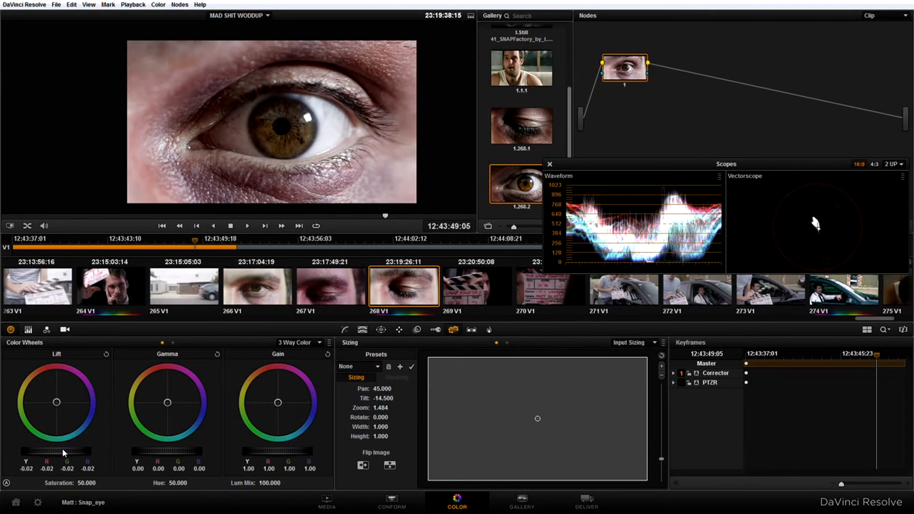
mouse_move(261, 451)
left_mouse_down()
mouse_move(299, 456)
mouse_move(277, 455)
left_mouse_up()
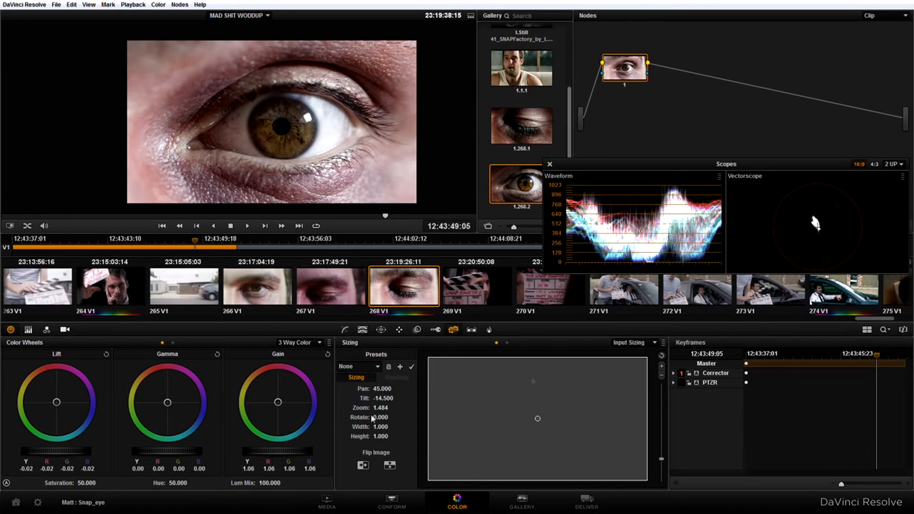
- Add node 2 with a slight gamma and gain balance shift, then wipe against the reference still
key("alt+s")
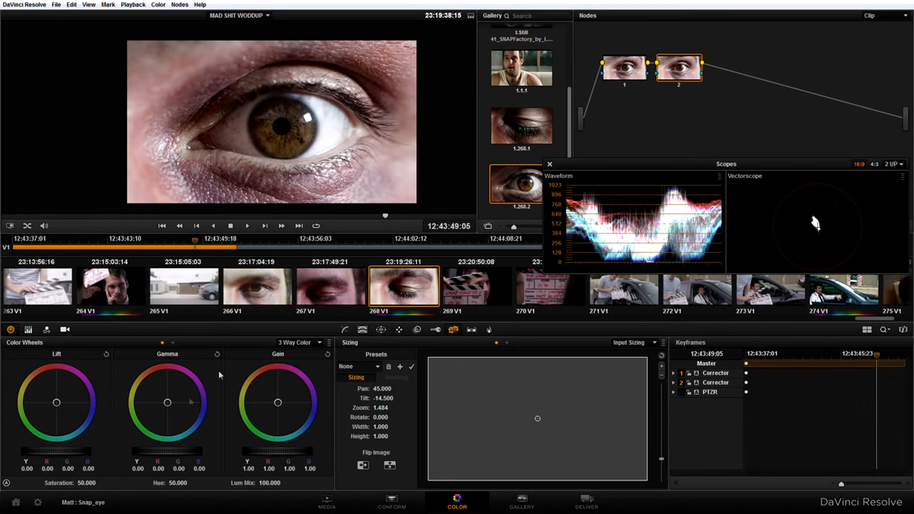
left_click_drag(167, 406, 155, 422)
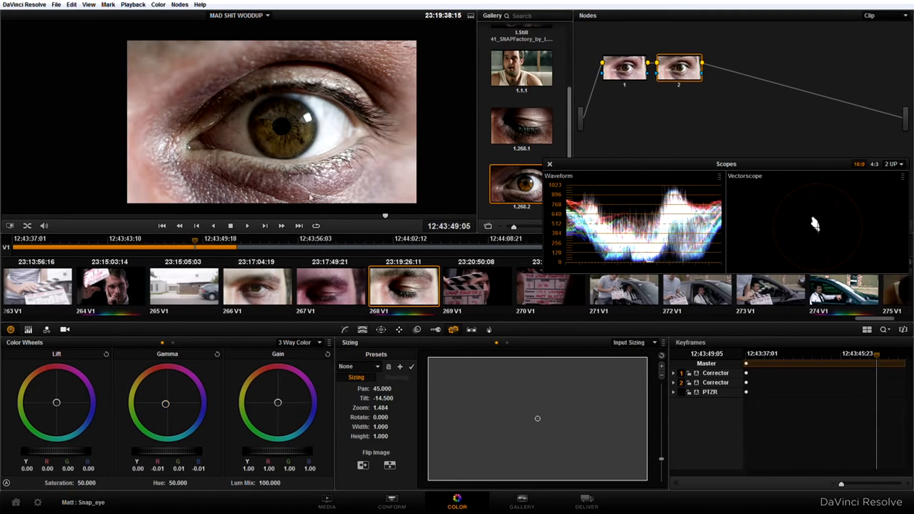
left_click_drag(277, 404, 279, 406)
left_click_drag(604, 165, 524, 259)
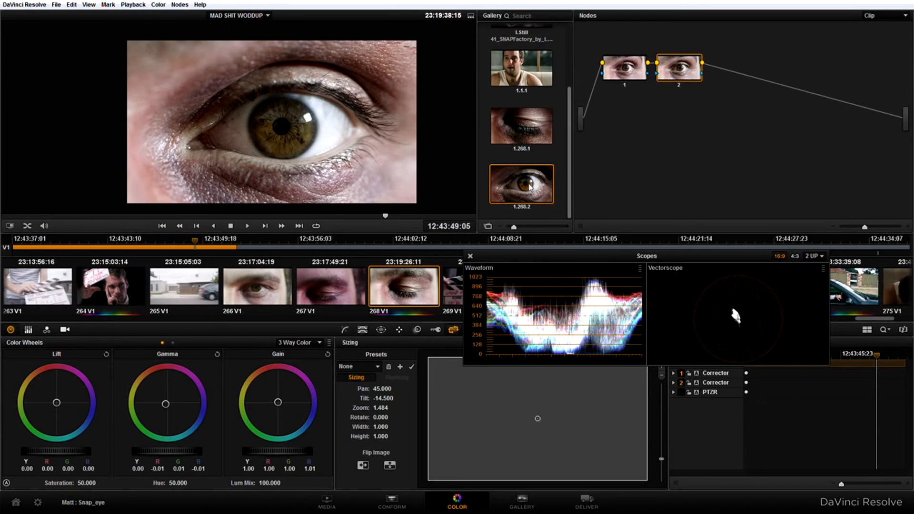
double_click(529, 186)
left_click_drag(317, 160, 389, 196)
- Add a wide, feathered, inverted circle window around the eye on node 2
left_click(381, 329)
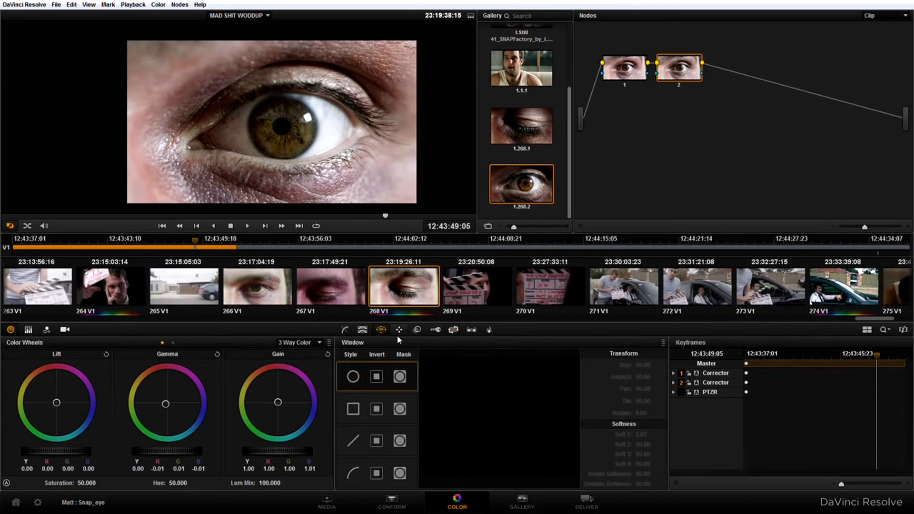
left_click(352, 376)
left_click_drag(361, 125, 404, 125)
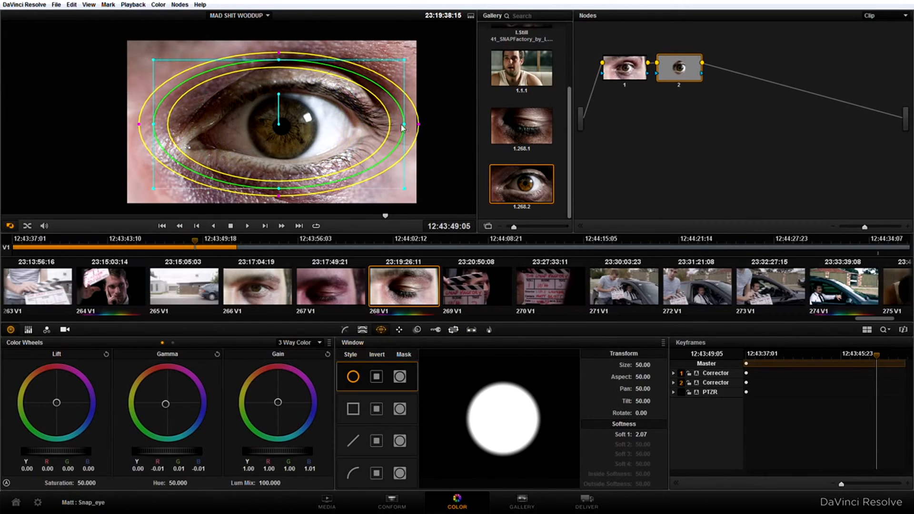
mouse_move(278, 196)
left_mouse_down()
mouse_move(279, 213)
mouse_move(287, 192)
left_mouse_up()
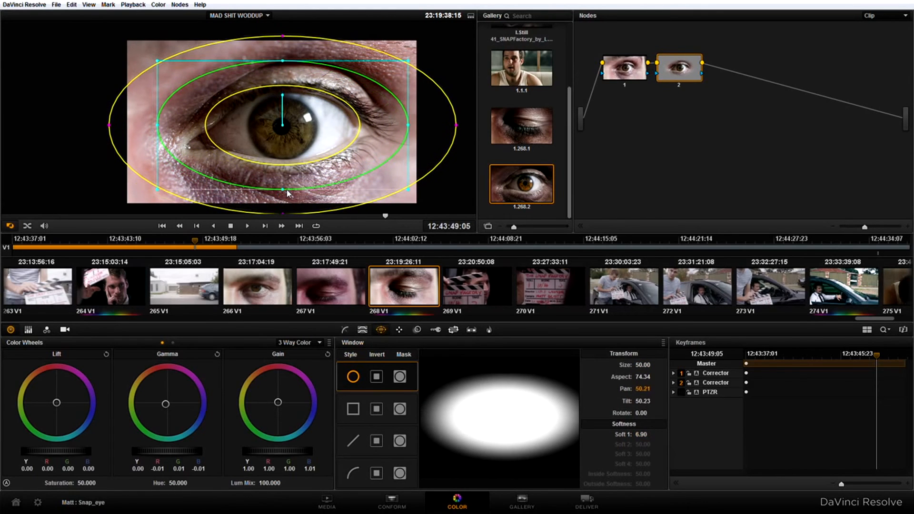
left_click(377, 377)
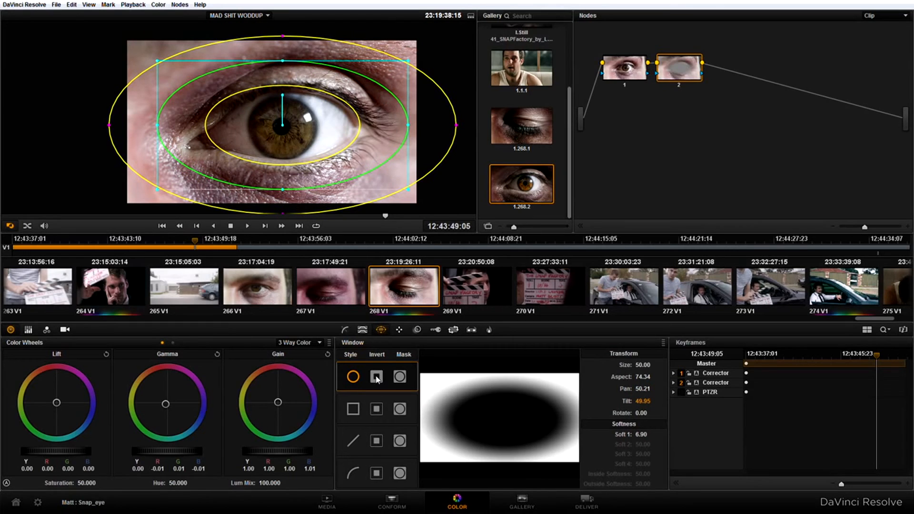
- Darken the surround with the luminance curve, lift at -0.07 and lowered gamma
left_click(346, 328)
left_click_drag(381, 413, 381, 419)
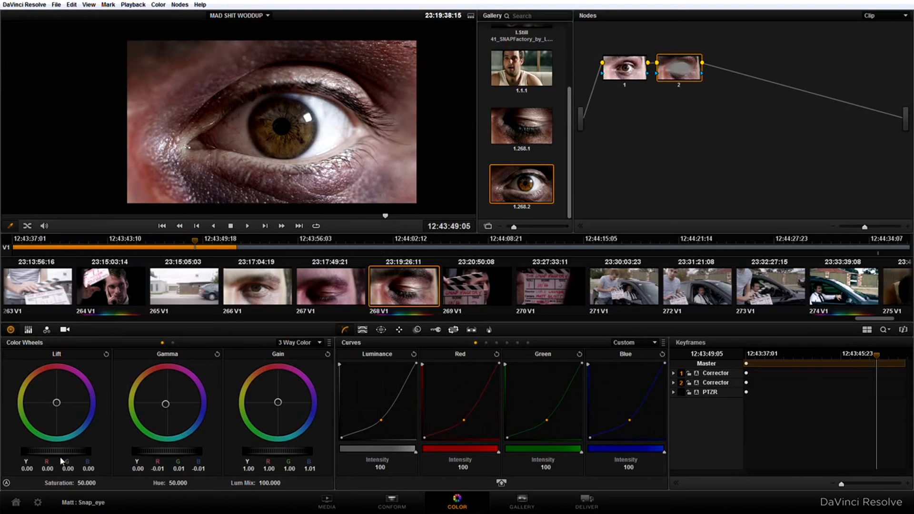
left_click_drag(57, 453, 21, 452)
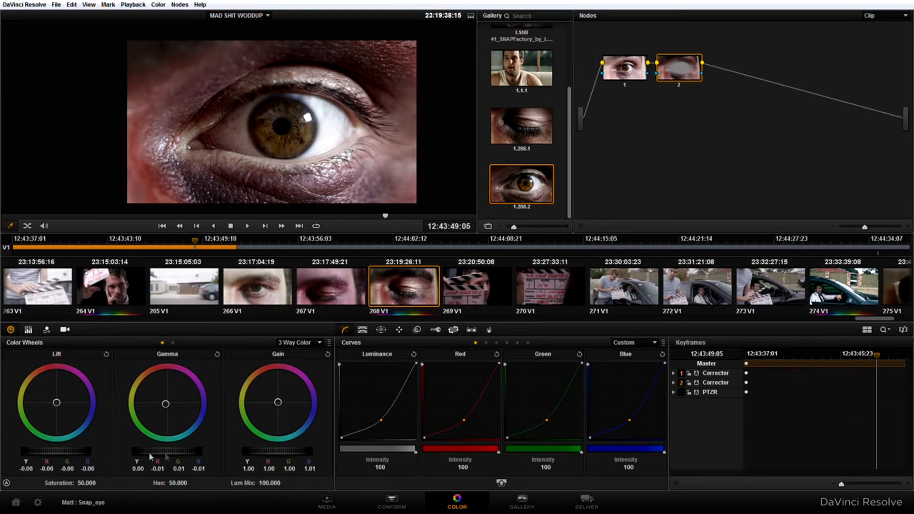
left_click_drag(153, 450, 124, 450)
left_click_drag(60, 450, 55, 450)
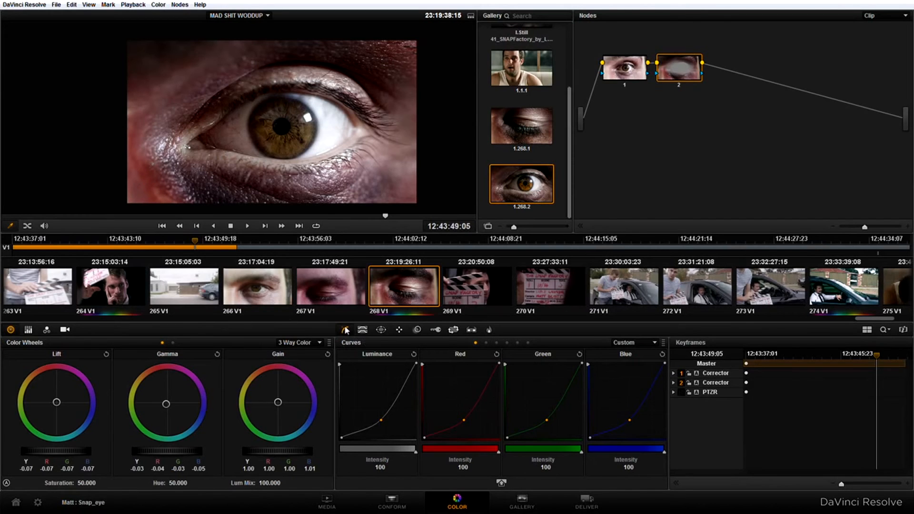
- Use a Hue vs Sat curve on node 2 to drop red-end saturation to 0.44
left_click(655, 343)
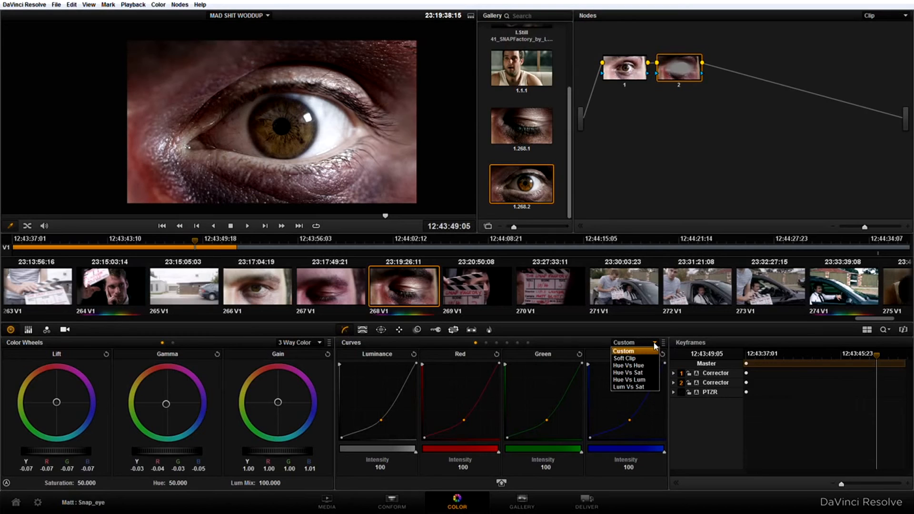
left_click(639, 374)
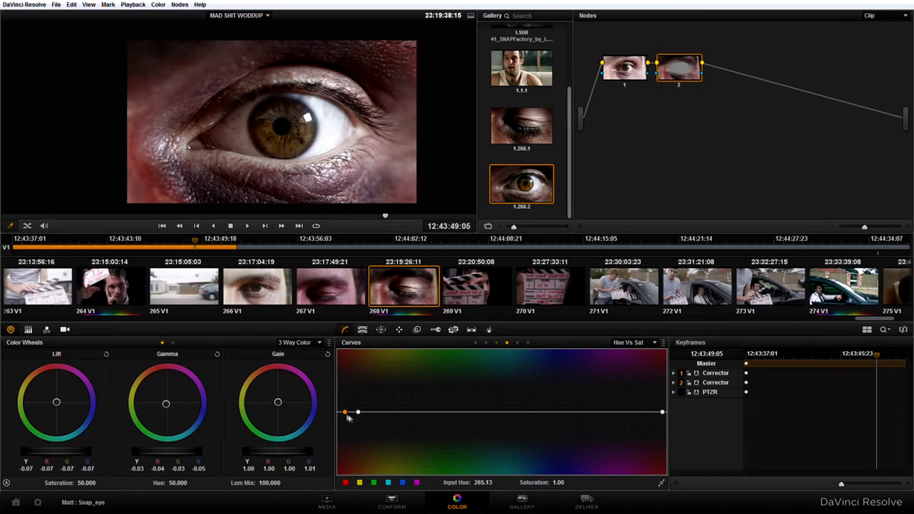
left_click_drag(347, 415, 373, 412)
mouse_move(342, 439)
left_mouse_down()
mouse_move(339, 432)
mouse_move(344, 448)
left_mouse_up()
left_click_drag(661, 412, 630, 416)
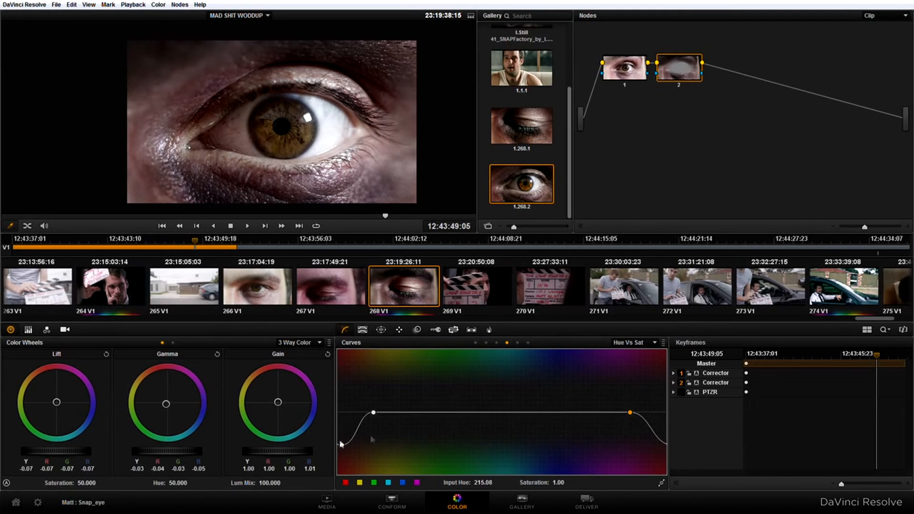
left_click_drag(344, 448, 343, 449)
left_click(381, 330)
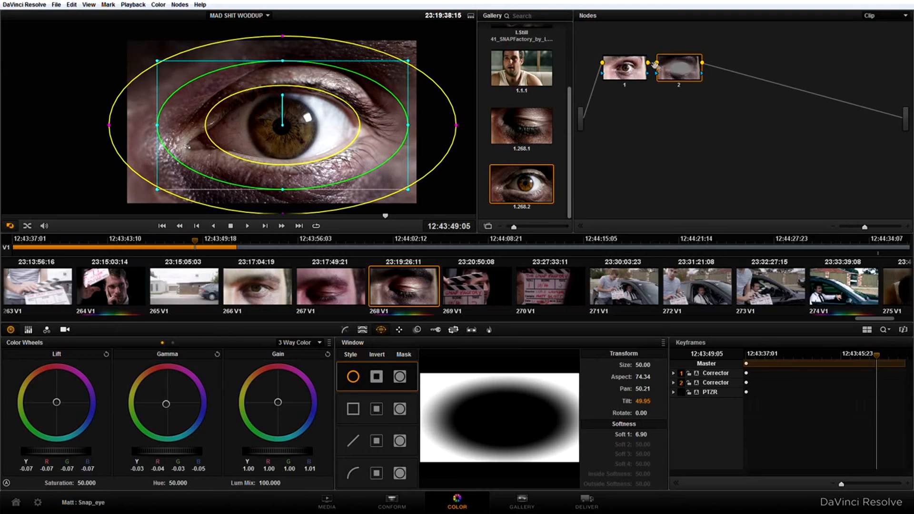
- Add an outside node after node 2, raising Gain to 1.09 and setting Blur radius to 0.47
right_click(686, 64)
left_click(721, 78)
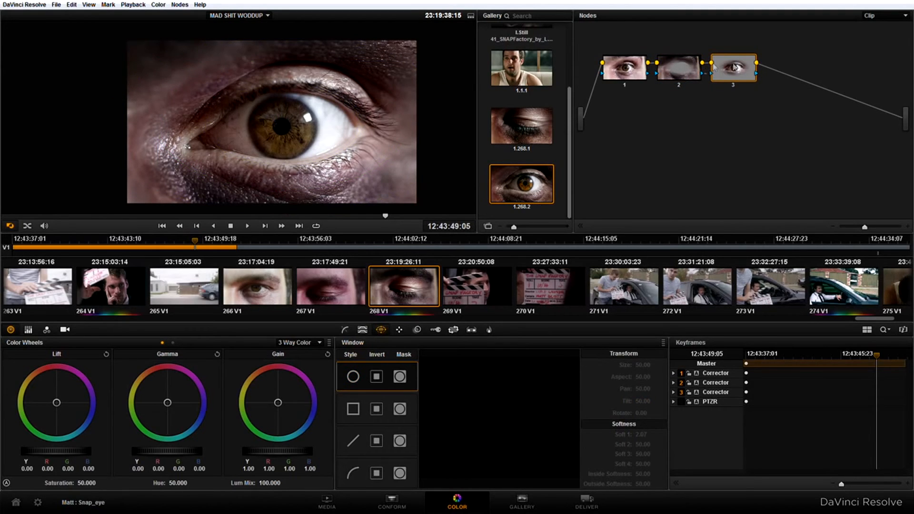
left_click(345, 329)
left_click_drag(264, 455, 301, 455)
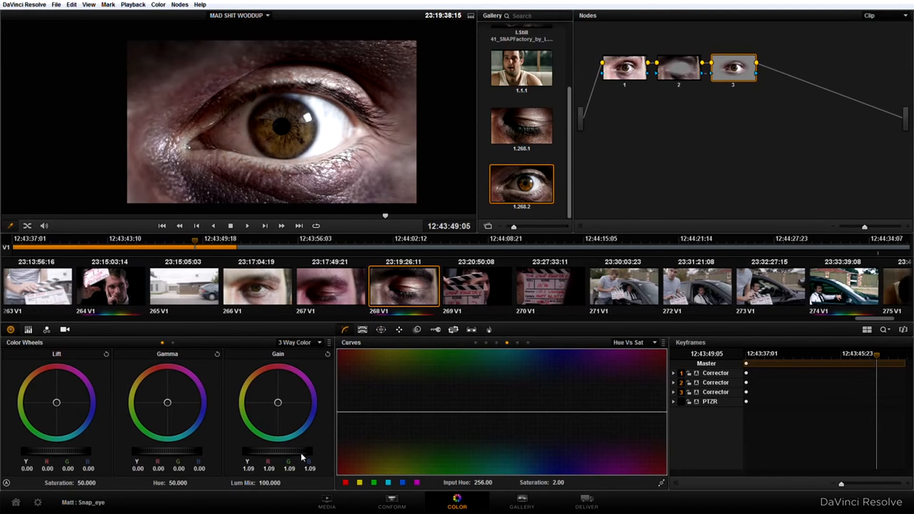
left_click(416, 329)
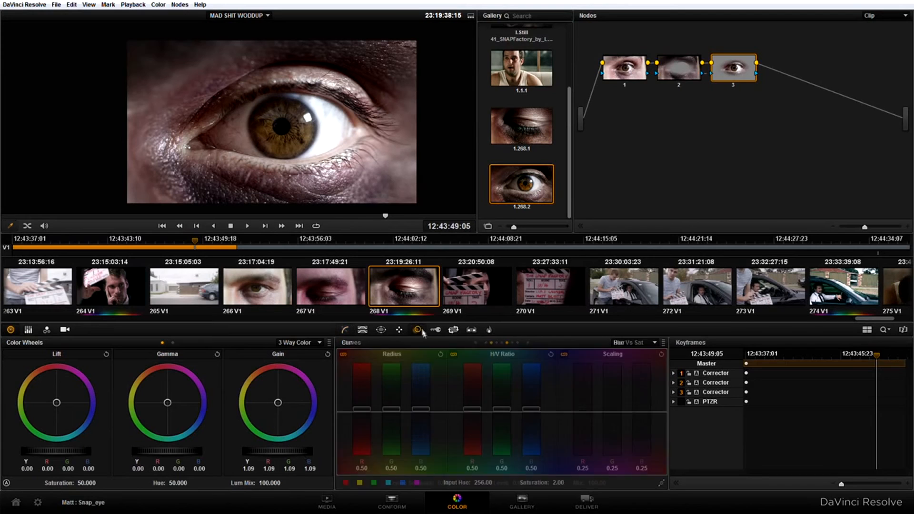
mouse_move(426, 410)
left_mouse_down()
mouse_move(422, 426)
mouse_move(424, 396)
mouse_move(432, 416)
left_mouse_up()
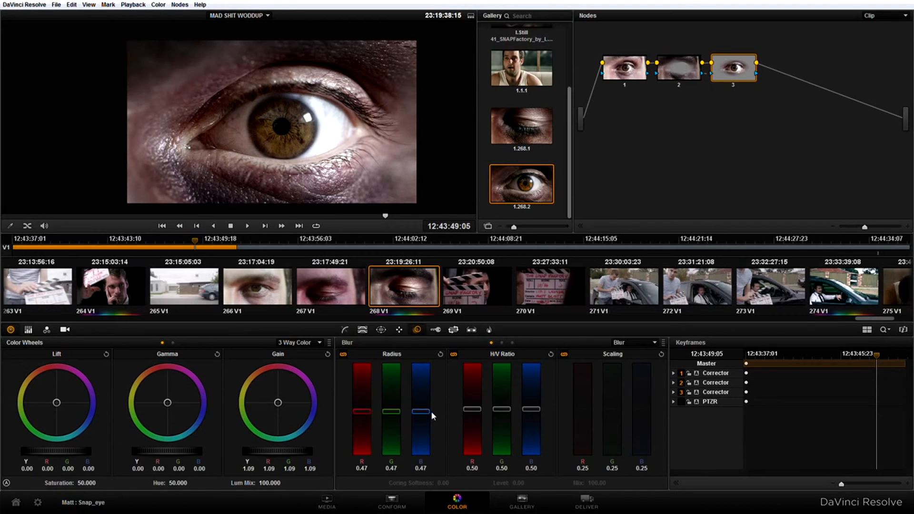
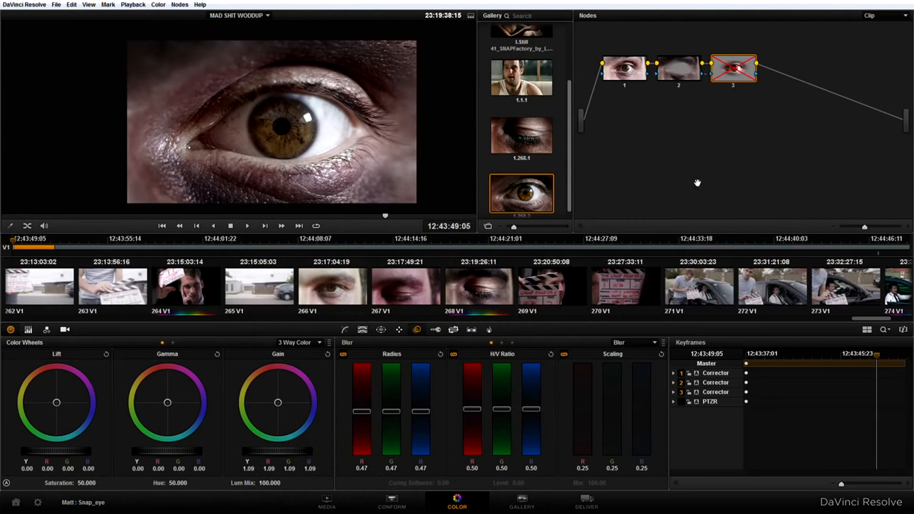
- Toggle node 3 on and off to compare its blur, then raise Blur radius to 0.48
left_click(733, 86)
left_click(733, 86)
left_click(733, 86)
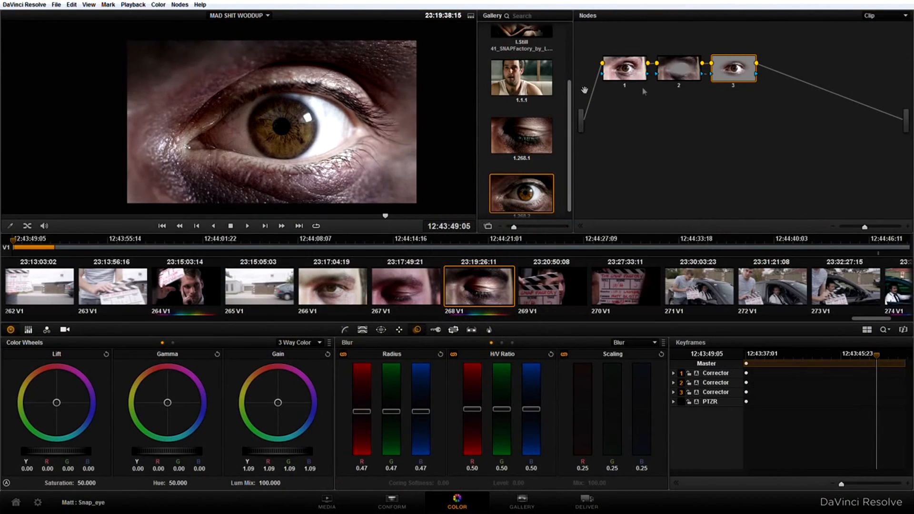
left_click_drag(430, 407, 429, 410)
- Add node 4 with a circle window shaped over the iris and a softened outer edge
key("alt+s")
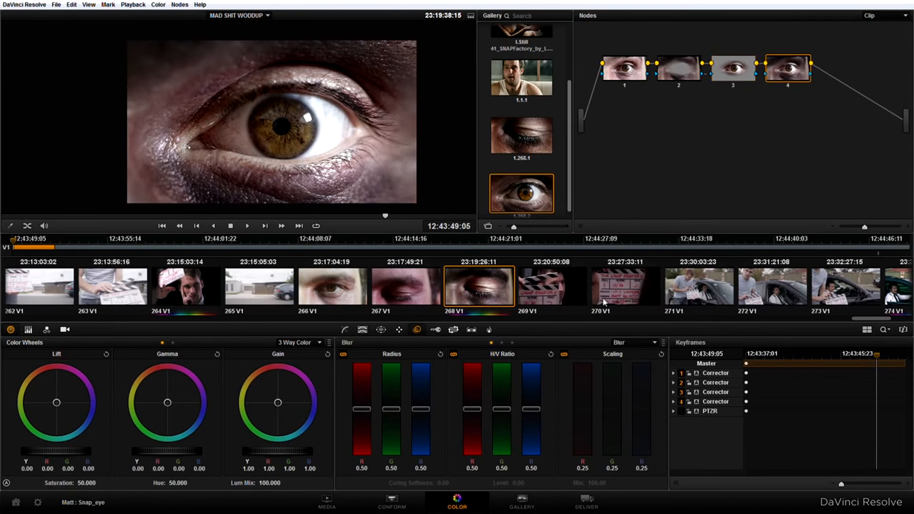
left_click(378, 333)
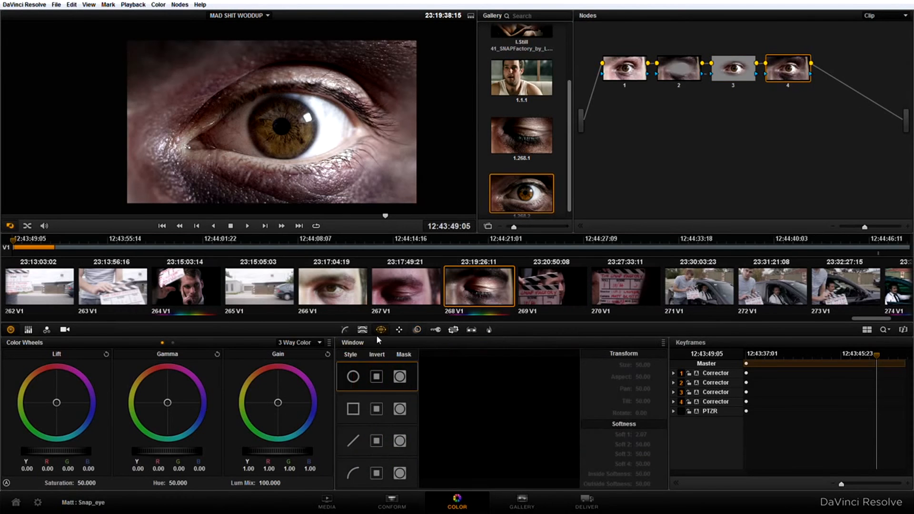
left_click(353, 377)
left_click_drag(350, 125, 312, 125)
left_click_drag(278, 59, 283, 99)
left_click_drag(251, 128, 252, 129)
left_click_drag(318, 129, 322, 129)
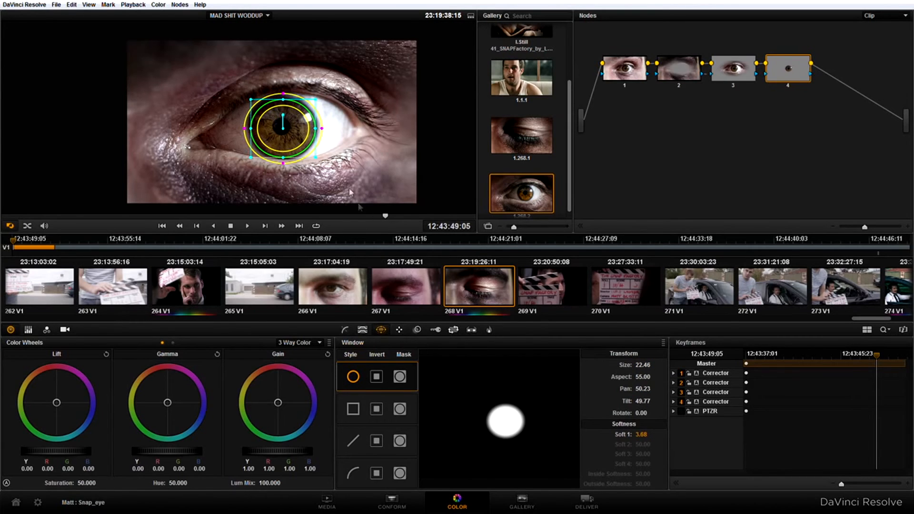
left_click(398, 329)
- Track node 4's iris window forward and in reverse through clip 268, then scrub to check it
left_click(401, 395)
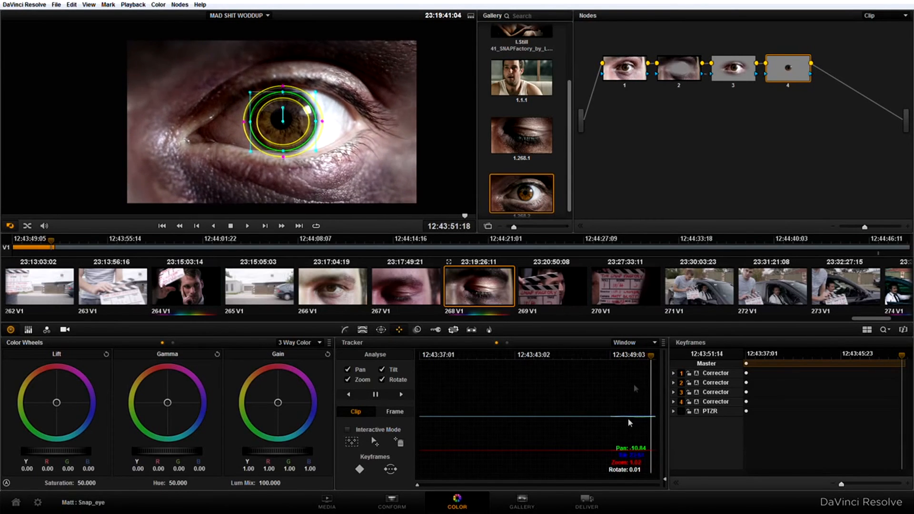
left_click_drag(642, 359, 611, 359)
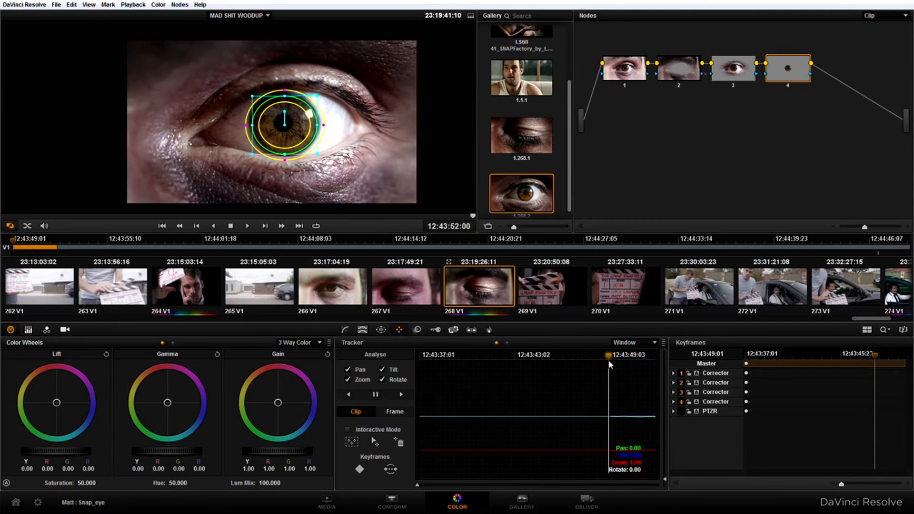
left_click(348, 394)
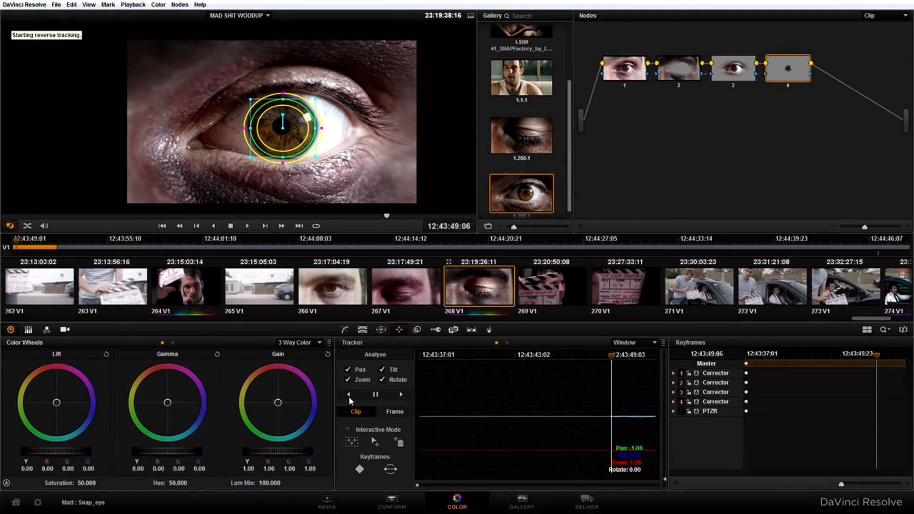
left_click(376, 395)
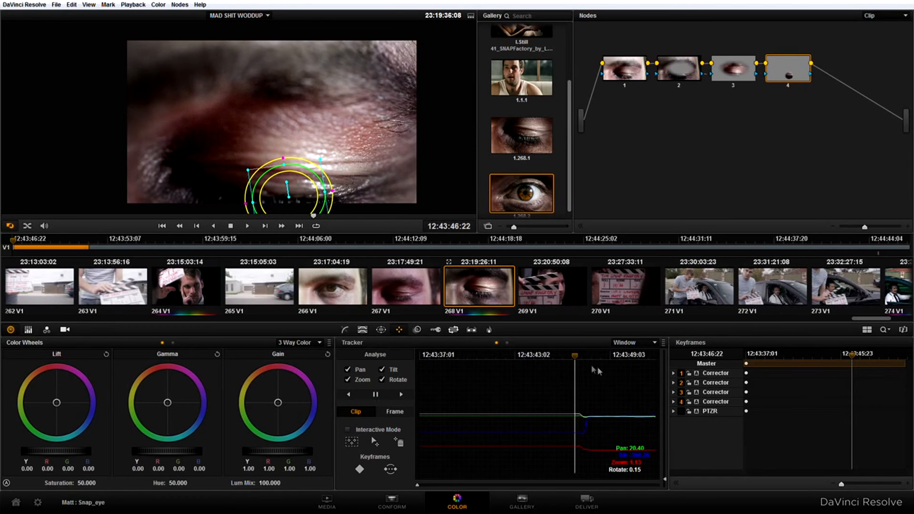
mouse_move(593, 355)
left_mouse_down()
mouse_move(582, 355)
mouse_move(589, 357)
left_mouse_up()
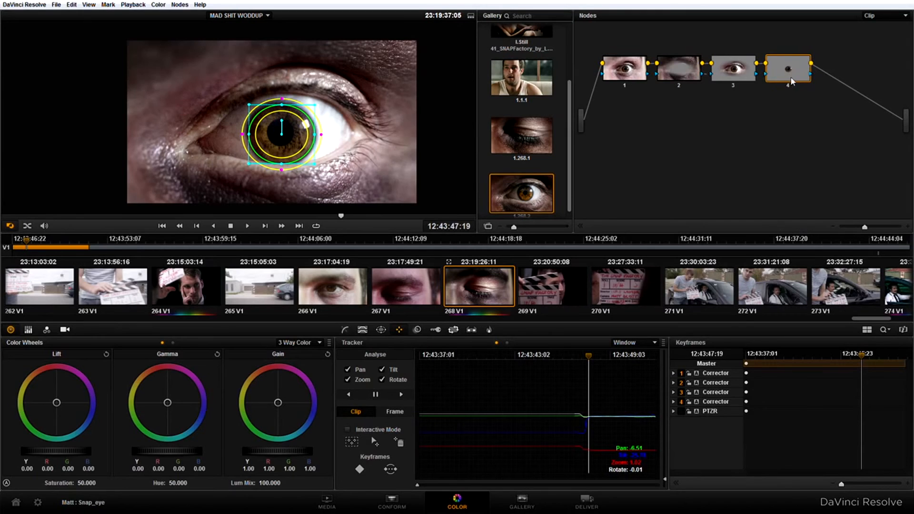
- Enable keyframing on node 4 and keyframe its key Output Gain at 1
left_click_drag(797, 78, 813, 109)
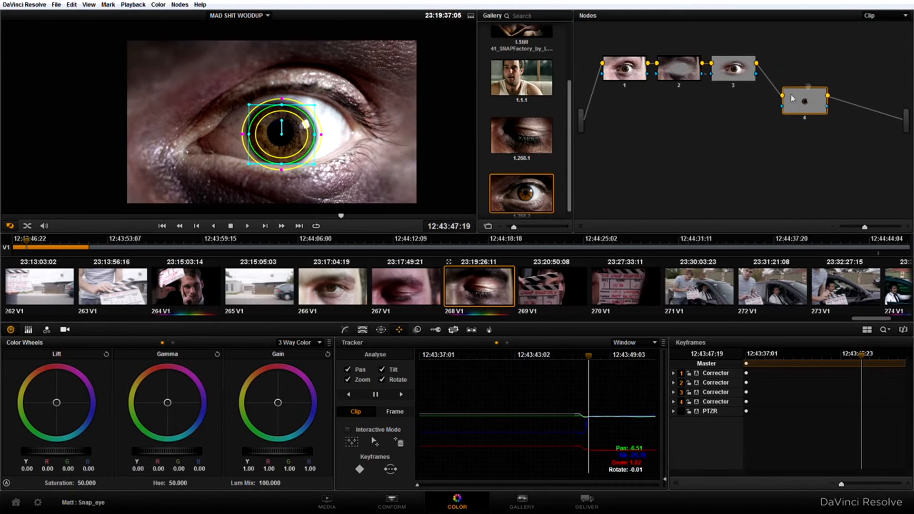
left_click(696, 402)
left_click_drag(294, 145, 294, 143)
left_click(435, 330)
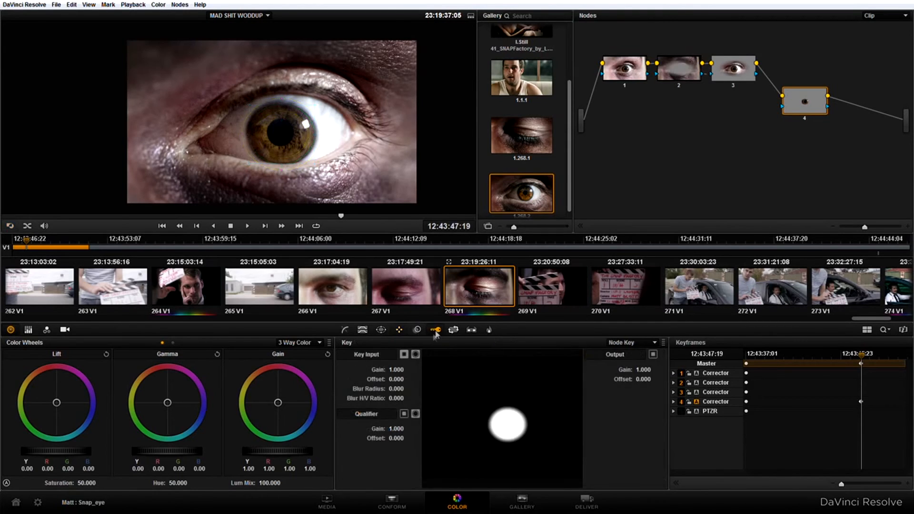
mouse_move(645, 371)
left_mouse_down()
mouse_move(633, 371)
mouse_move(654, 370)
left_mouse_up()
type("1")
key("Return")
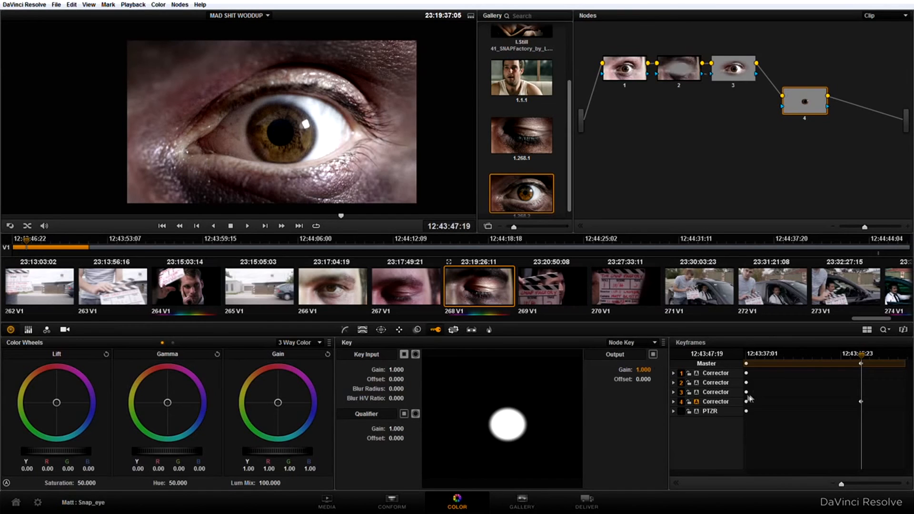
- Step back a few frames, keyframe Output Gain at 0, and scrub to preview the fade-in
left_click(674, 402)
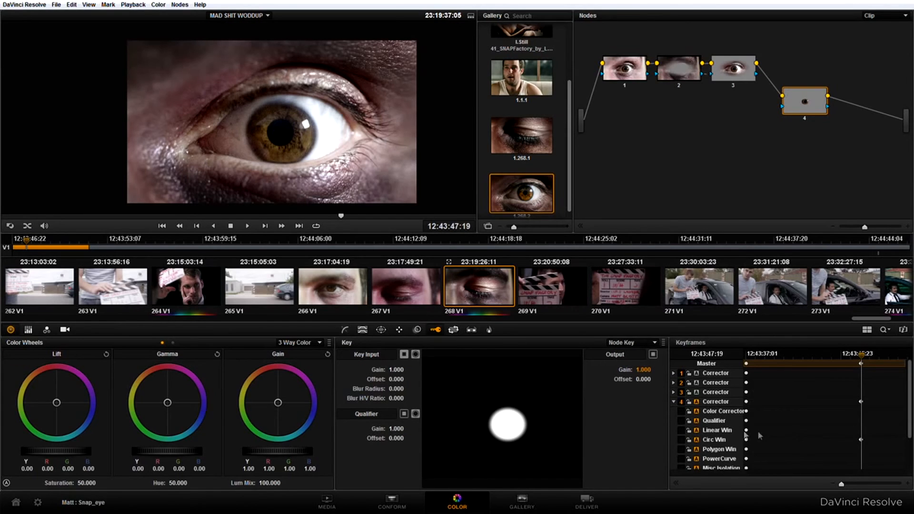
left_click_drag(910, 421, 910, 453)
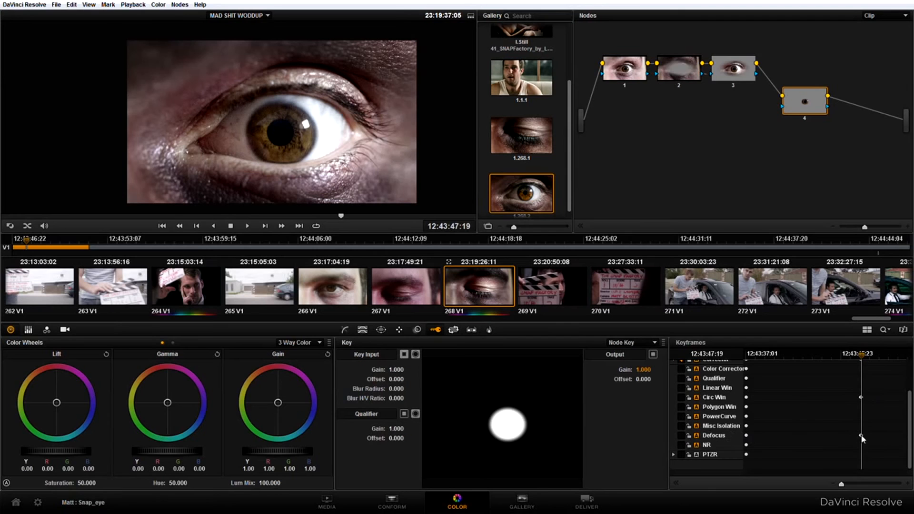
left_click(860, 356)
left_click_drag(860, 355, 858, 357)
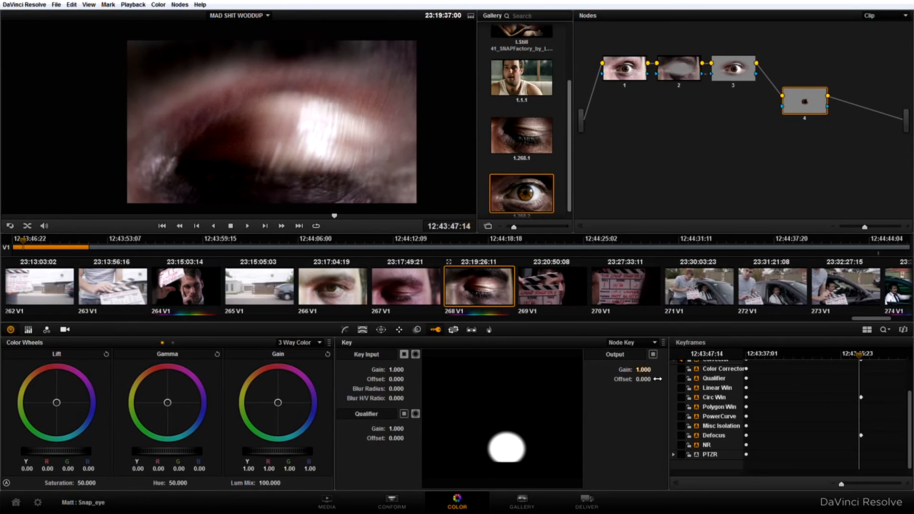
left_click_drag(643, 369, 595, 370)
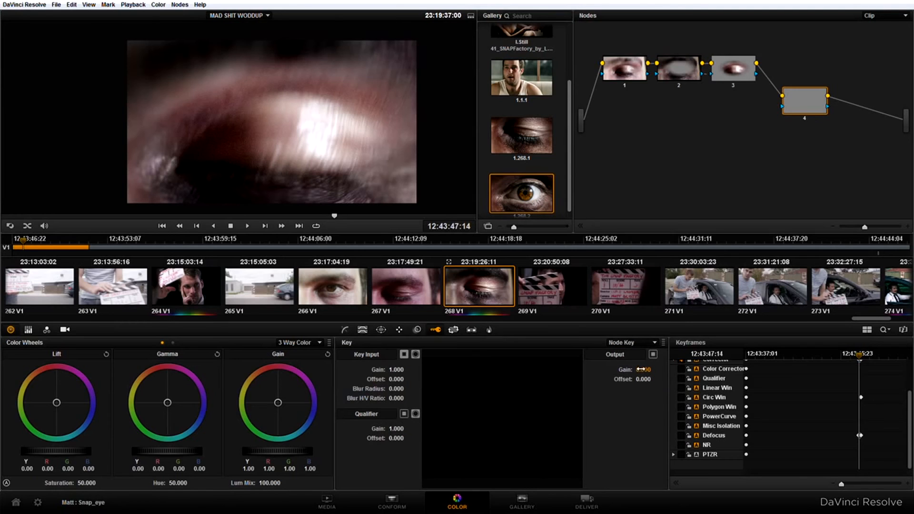
left_click_drag(858, 357, 861, 357)
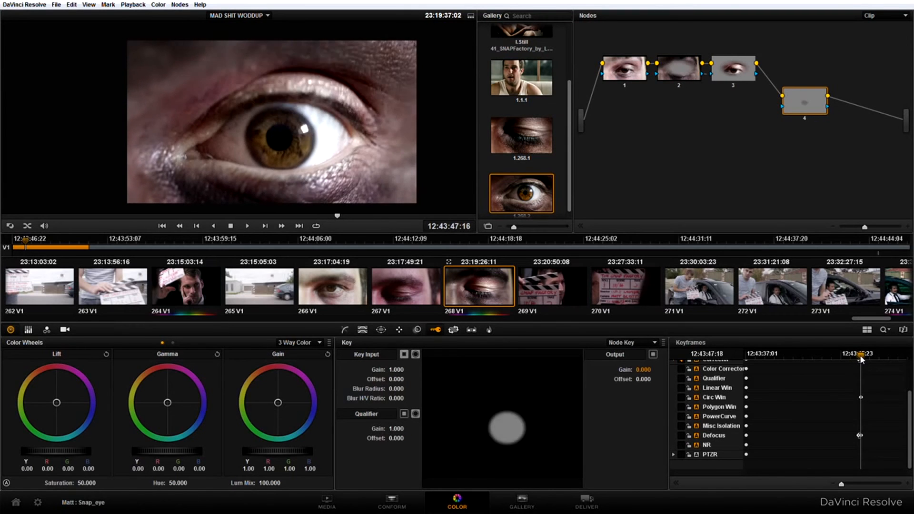
left_click_drag(841, 483, 864, 484)
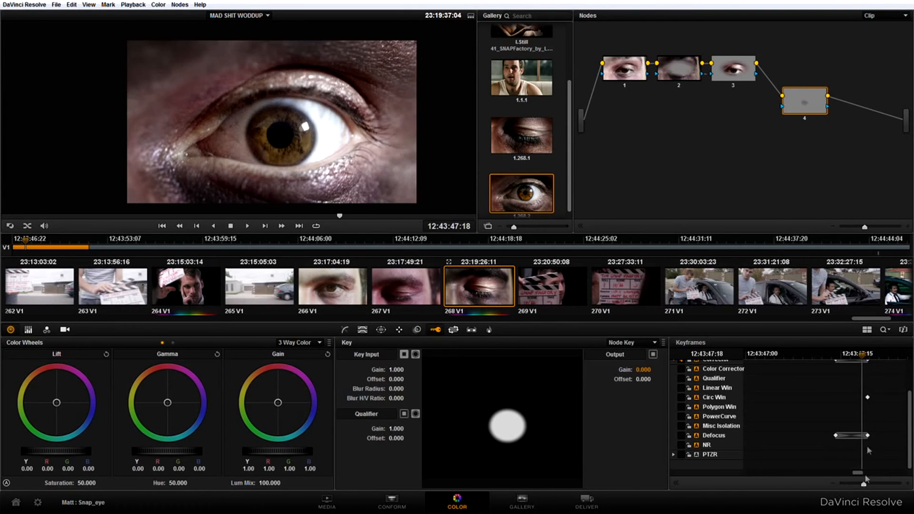
left_click(859, 358)
mouse_move(858, 360)
left_mouse_down()
mouse_move(846, 358)
mouse_move(864, 357)
left_mouse_up()
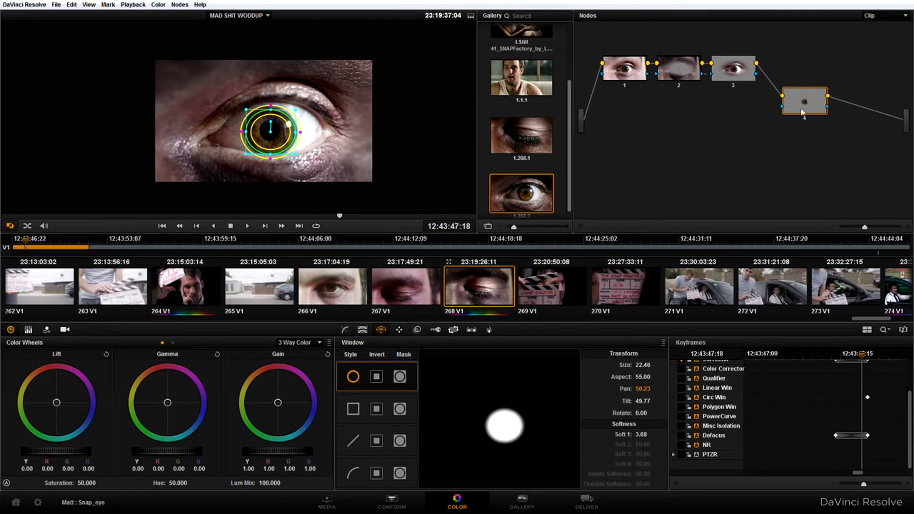
- Raise node 4's Gain to 1.21, Saturation to 80.80, and warm the midtones slightly
scroll(323, 166, "up", 2)
left_click_drag(364, 175, 344, 163)
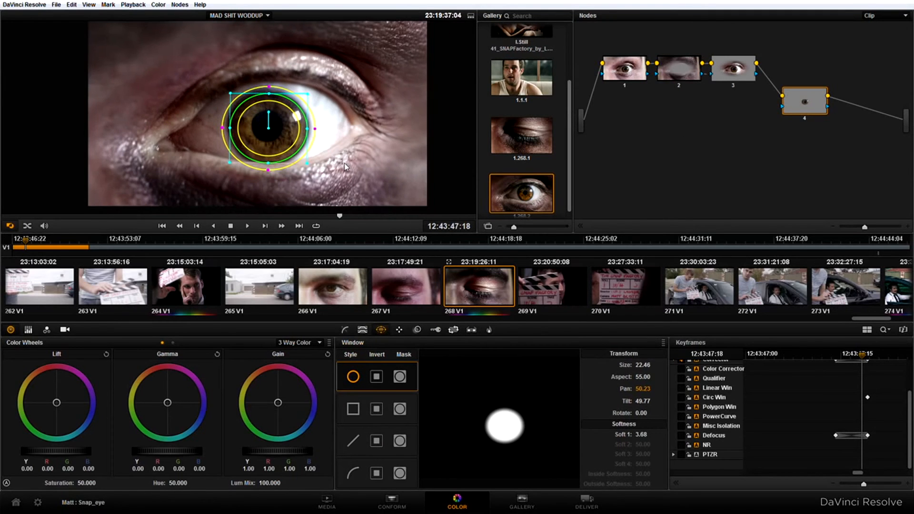
left_click(346, 329)
left_click_drag(299, 459, 312, 462)
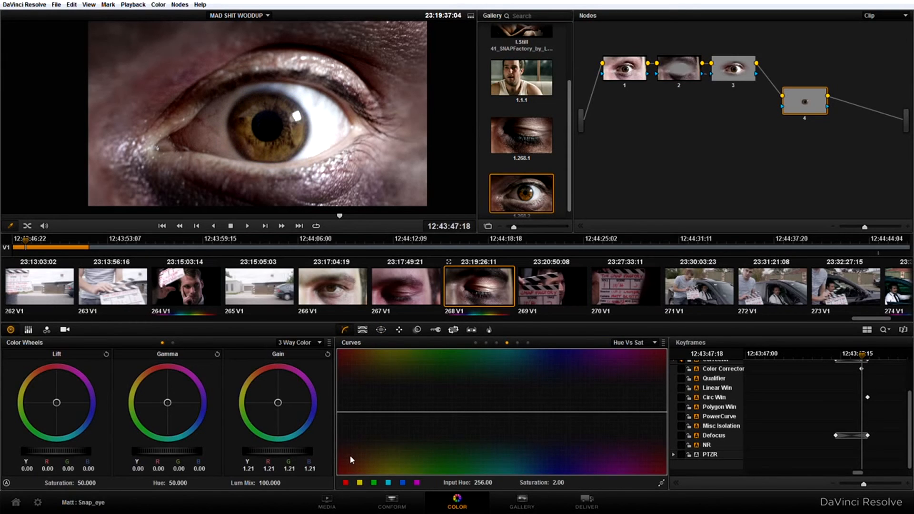
mouse_move(86, 483)
left_mouse_down()
mouse_move(100, 482)
mouse_move(85, 484)
left_mouse_up()
scroll(300, 150, "down", 4)
scroll(300, 150, "up", 2)
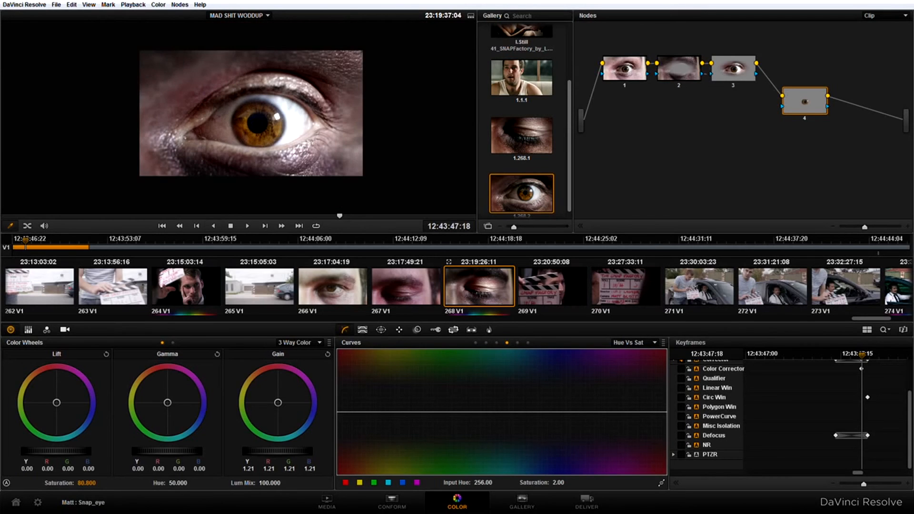
left_click_drag(170, 401, 120, 374)
- Compare graded and ungraded eye on another frame, then move node 4 back into the row
scroll(284, 83, "down", 2)
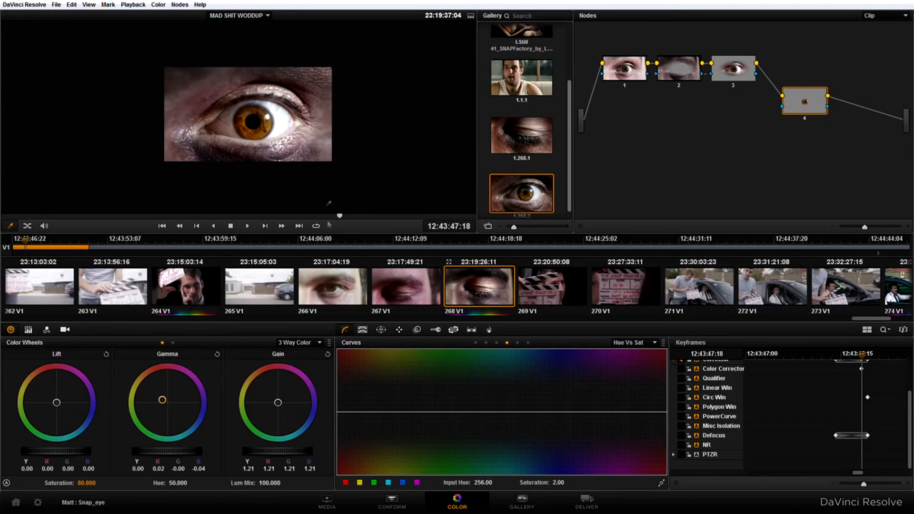
left_click_drag(339, 215, 437, 227)
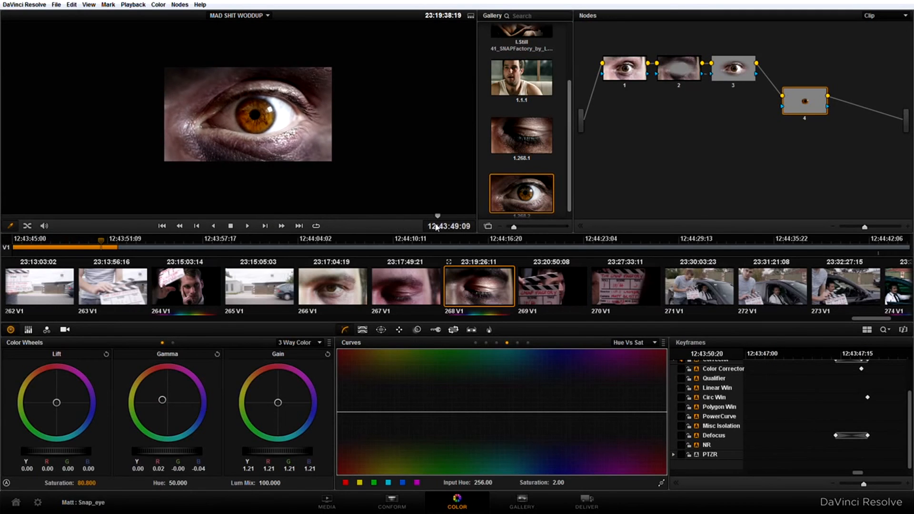
key("shift+d")
key("shift+d")
key("shift+d")
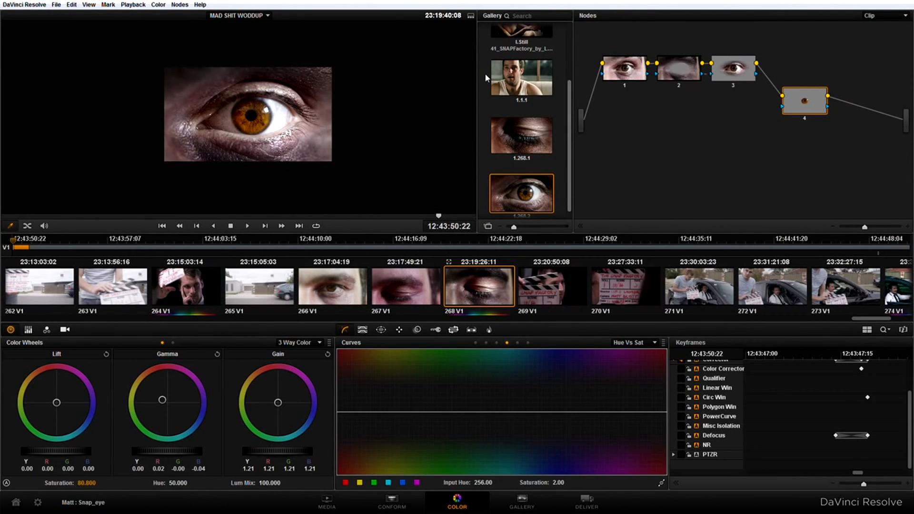
left_click_drag(804, 102, 798, 90)
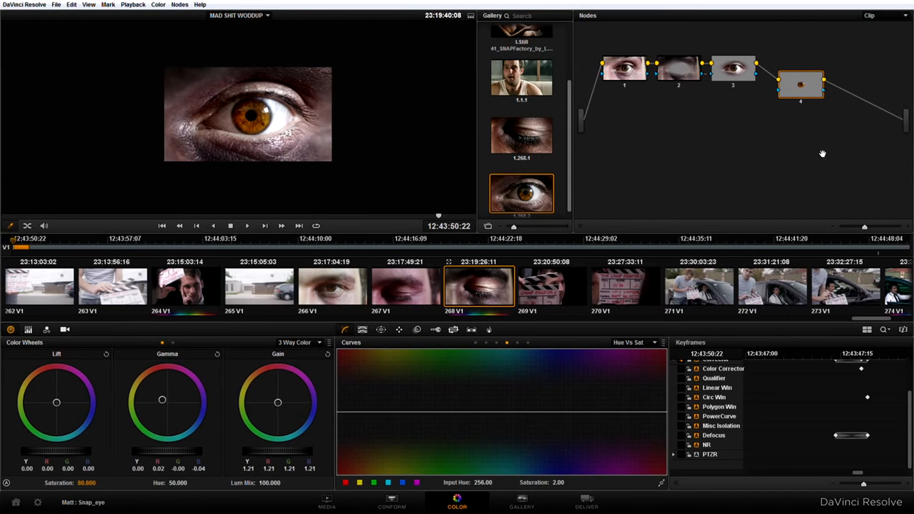
- Add node 5 with Custom curves and a two-point S-shaped luminance curve for contrast
key("alt+s")
left_click(653, 344)
left_click(648, 350)
left_click_drag(360, 421, 362, 422)
left_click_drag(391, 391, 391, 383)
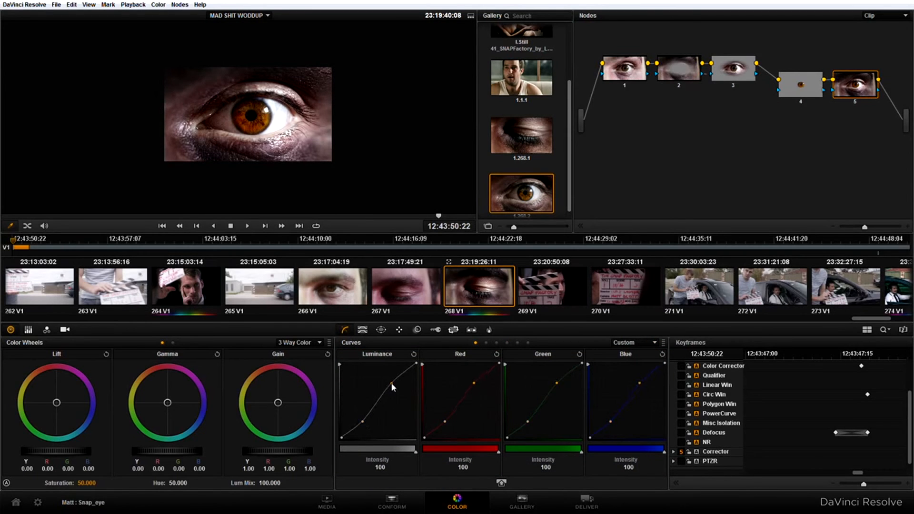
left_click_drag(362, 421, 360, 419)
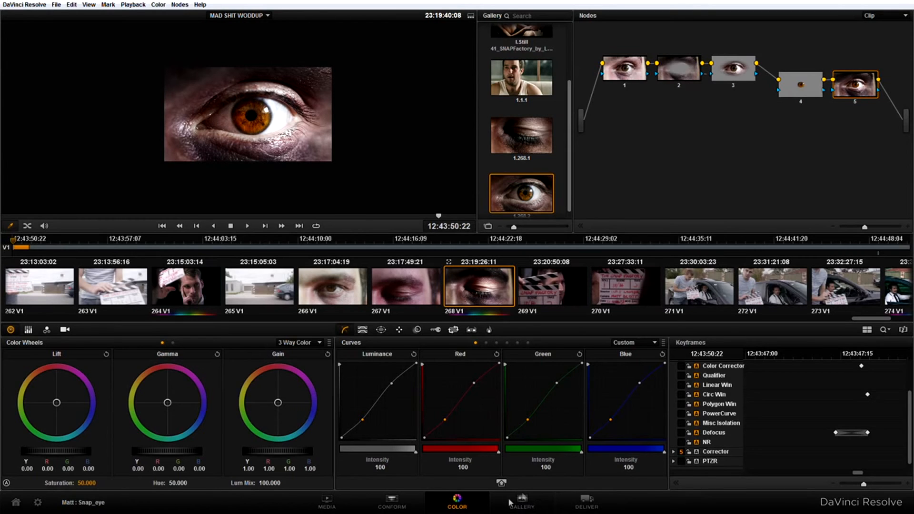
- On the Deliver page, clear the finished job and set QuickTime with Uncompressed YUV 422 10-bit
left_click(588, 507)
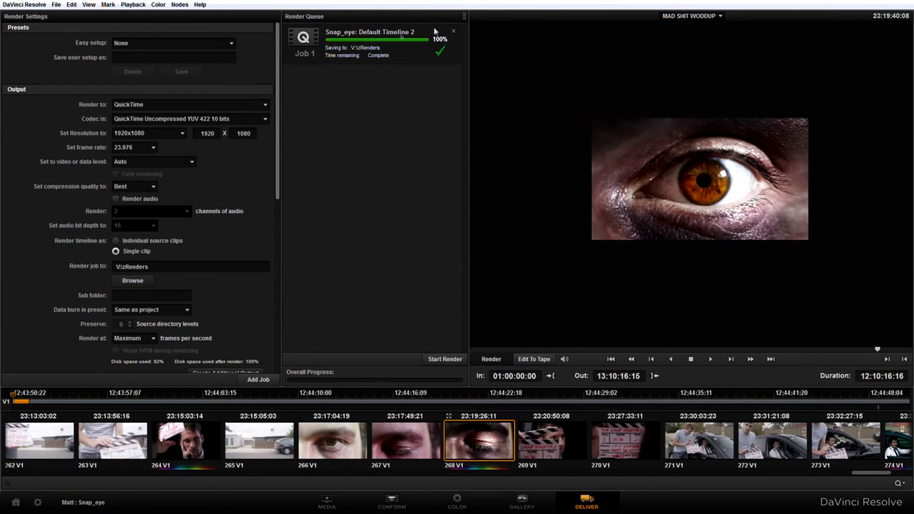
left_click(453, 31)
left_click(145, 105)
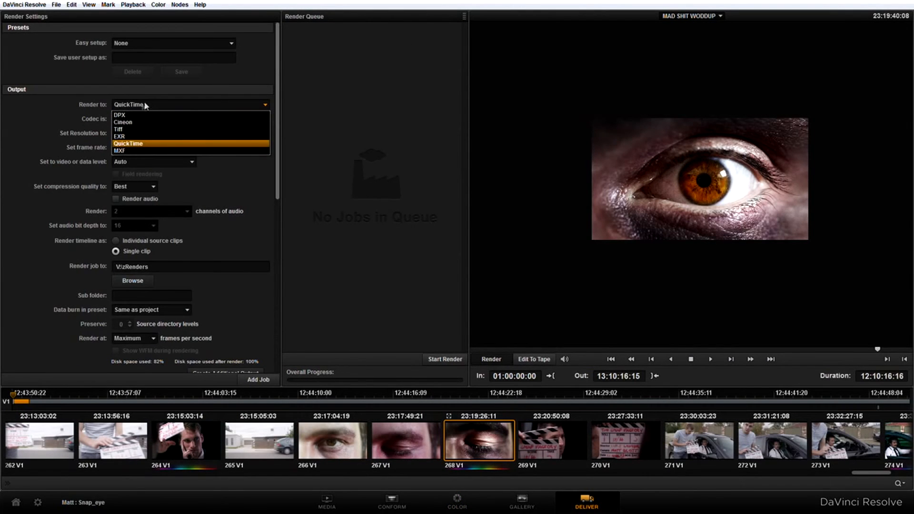
left_click(150, 104)
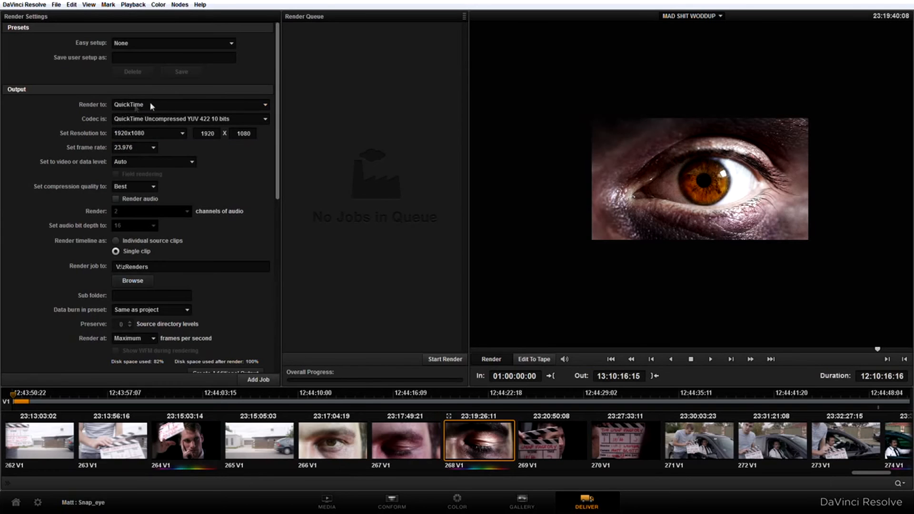
left_click(162, 119)
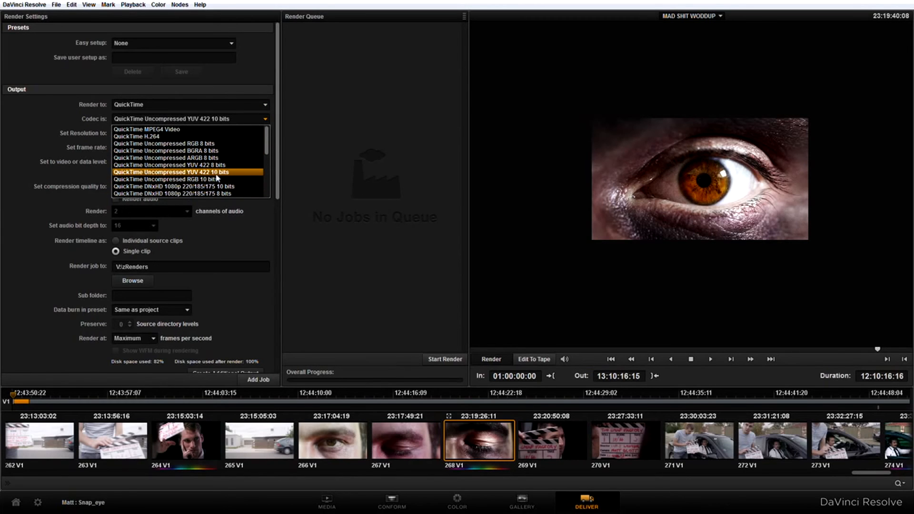
left_click(216, 173)
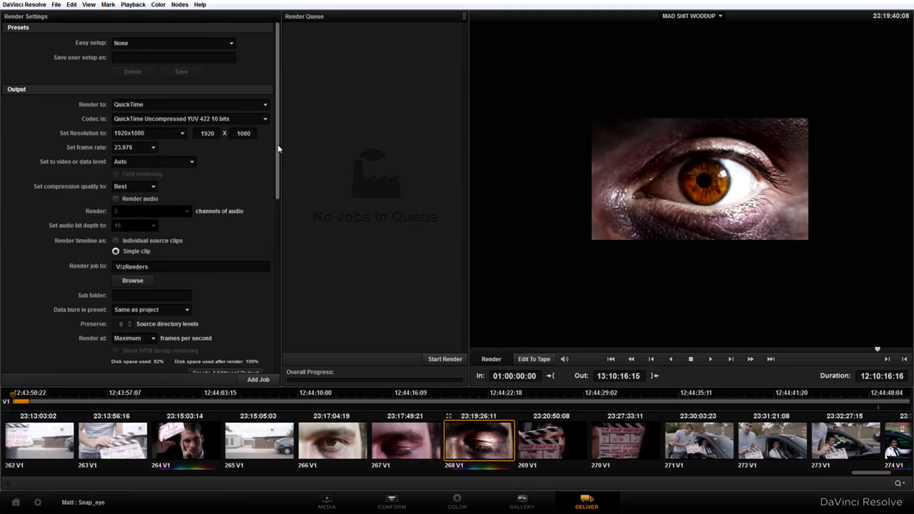
- Scroll down the render settings and open the render destination browser
scroll(279, 151, "down", 1)
scroll(279, 151, "down", 3)
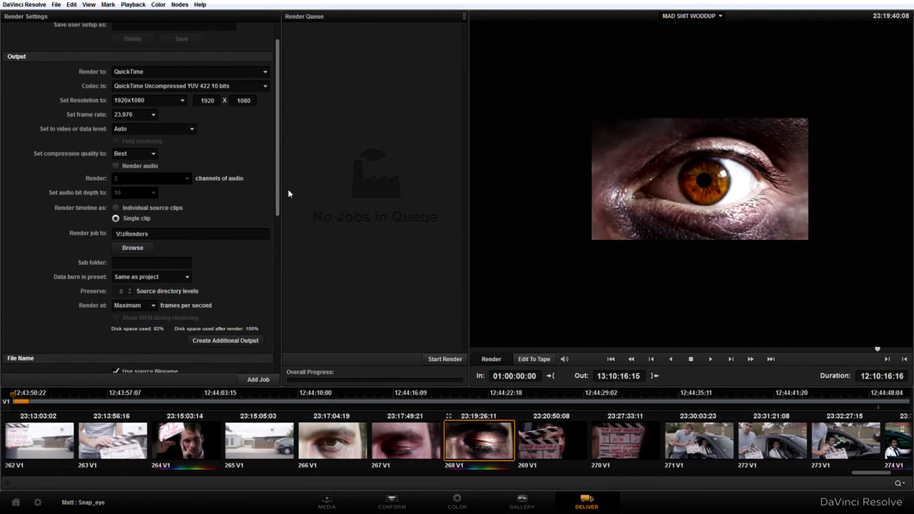
left_click_drag(279, 200, 280, 227)
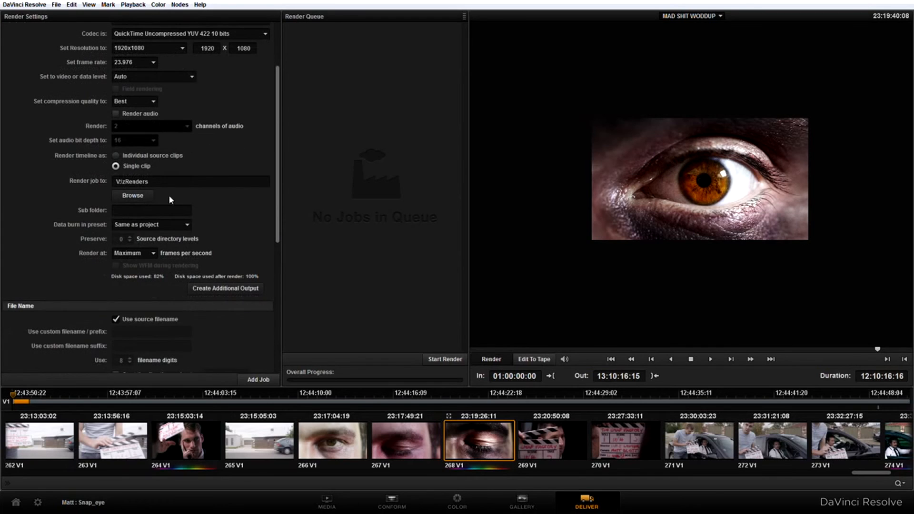
left_click(138, 198)
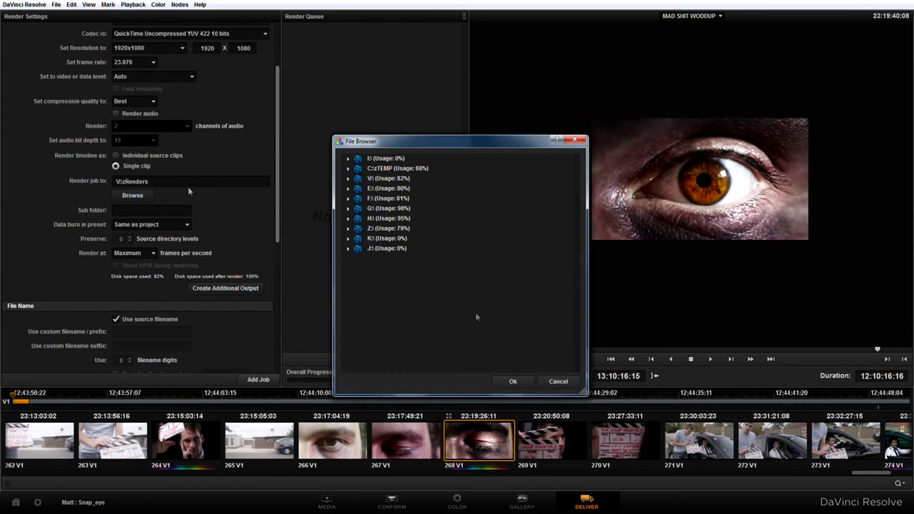
- Queue a render of only eye clip 268 into the zRenders folder and start it
left_click(551, 381)
scroll(158, 227, "down", 3)
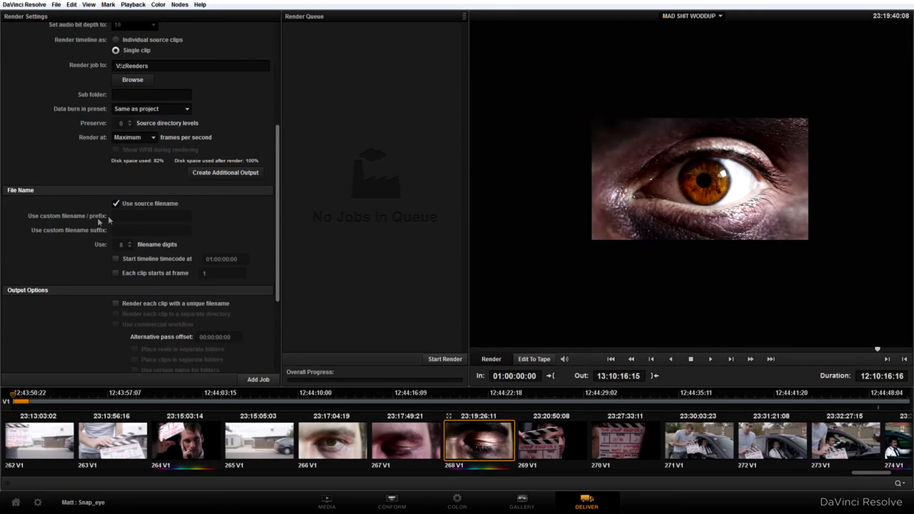
left_click(267, 381)
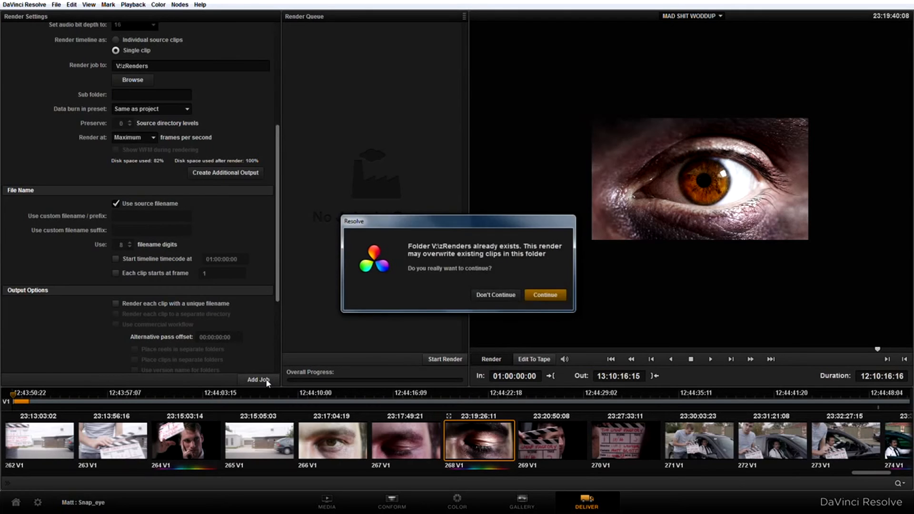
left_click(519, 295)
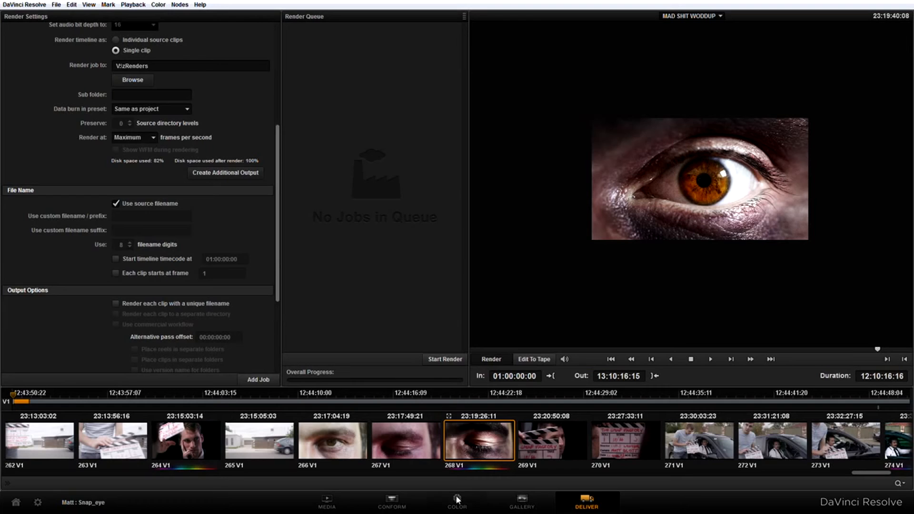
right_click(482, 445)
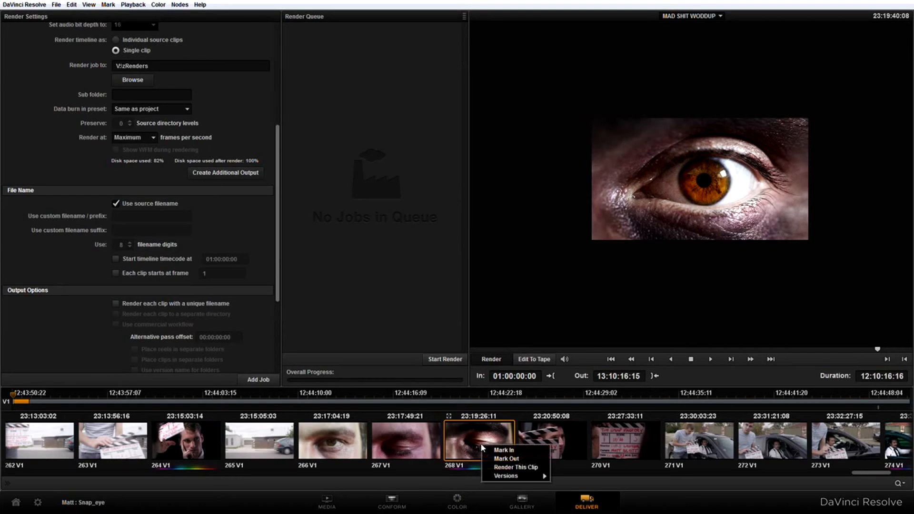
left_click(530, 468)
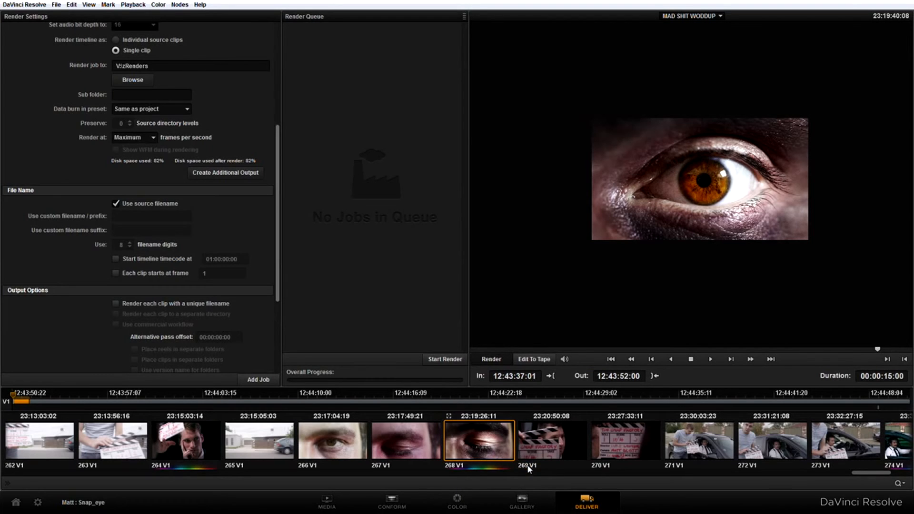
left_click(260, 379)
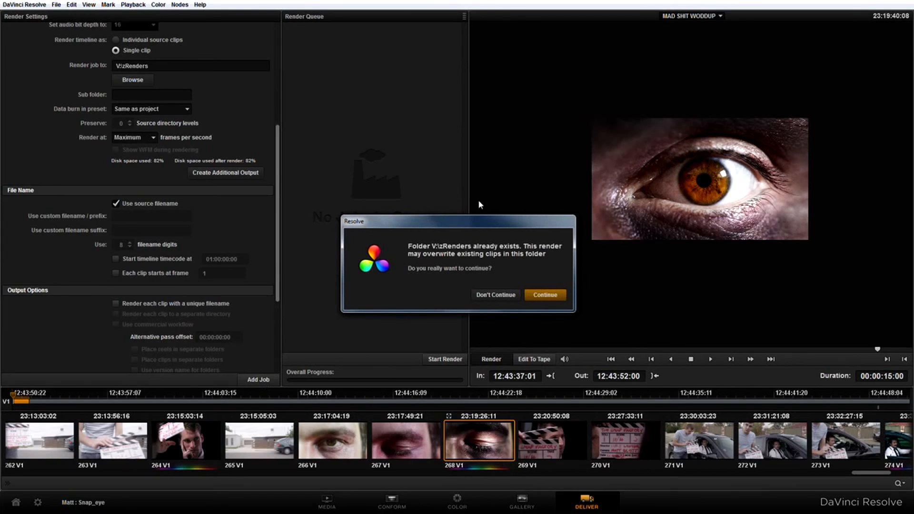
left_click(546, 295)
left_click(457, 360)
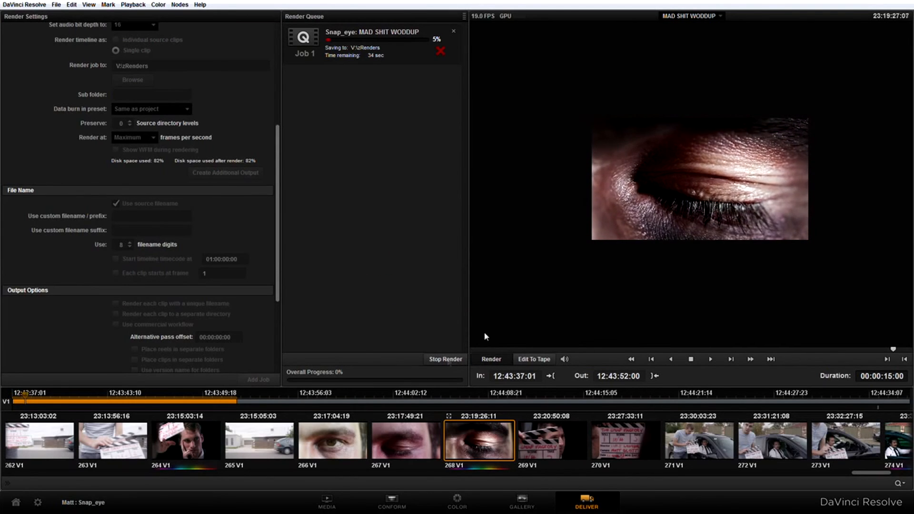
- Stop the render and quit DaVinci Resolve without saving the project
left_click(431, 362)
left_click(24, 4)
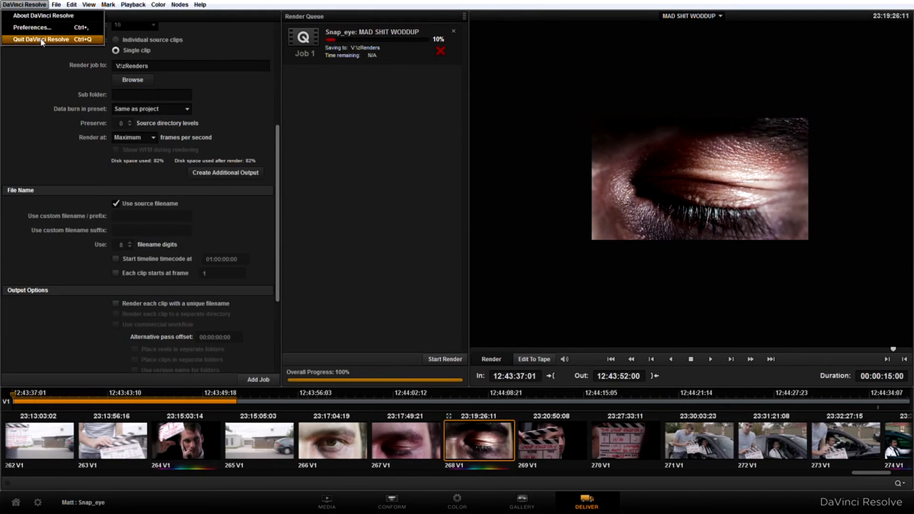
left_click(40, 40)
left_click(499, 293)
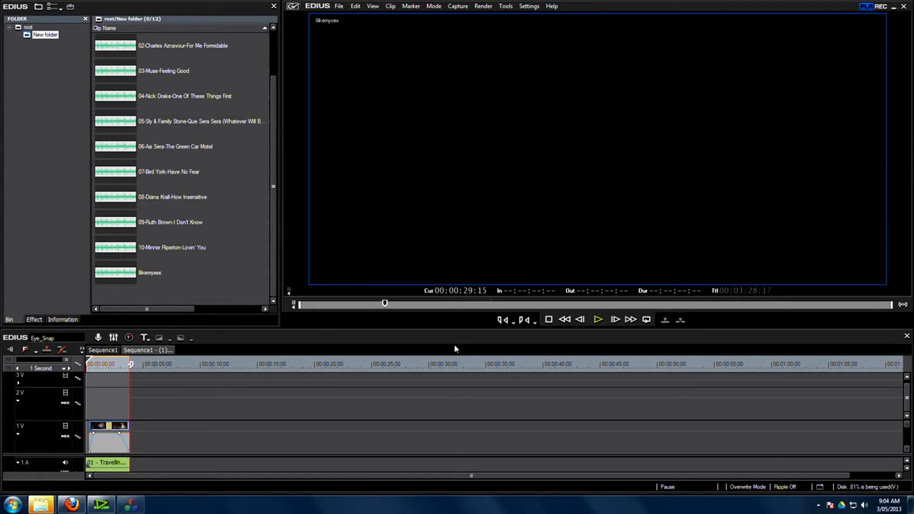
- Launch Photoshop from the desktop and switch to After Effects' untitled project
left_click(375, 370)
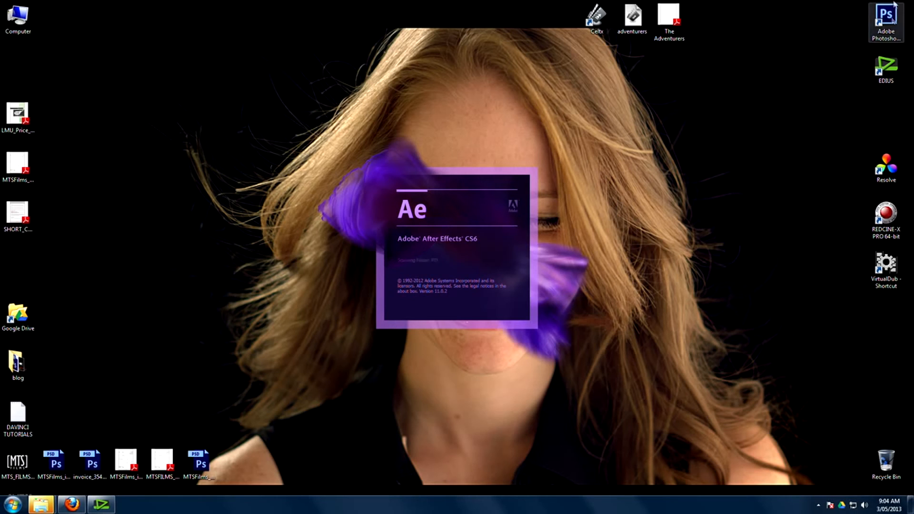
double_click(892, 21)
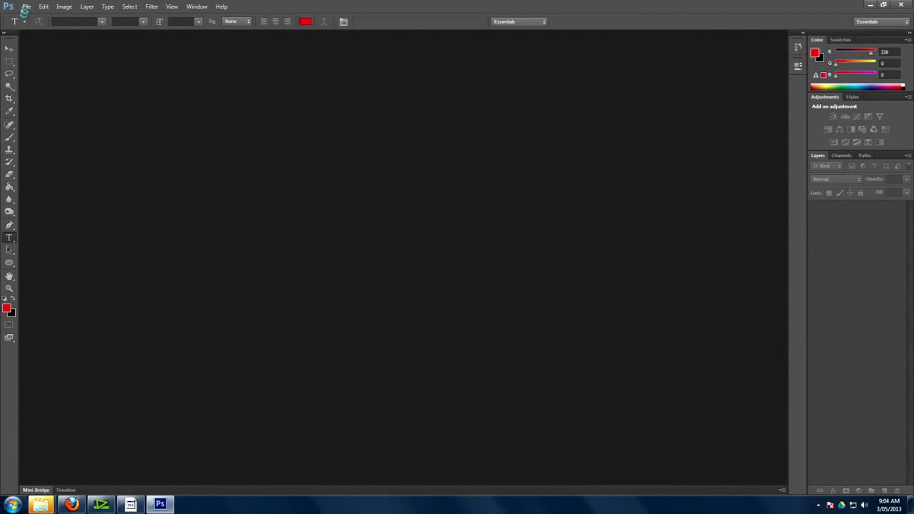
left_click(120, 508)
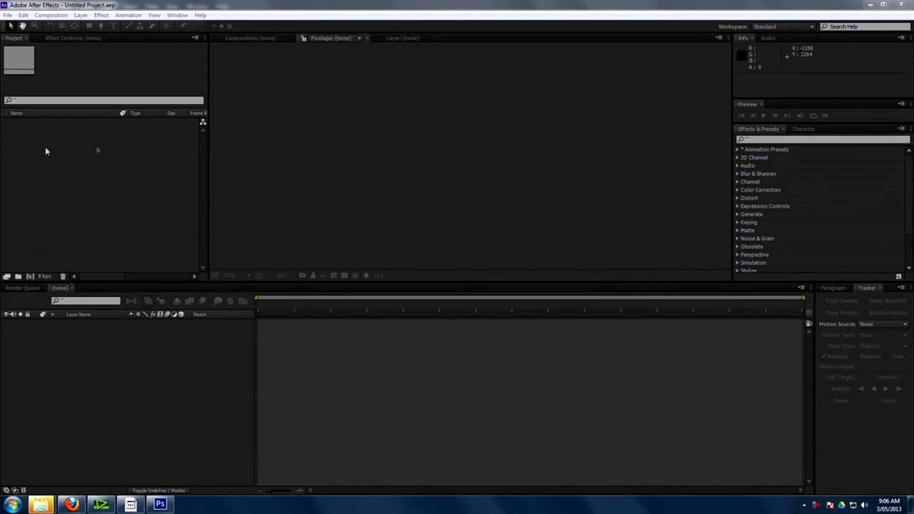
- Import 00086400.mov from V:\zRenders and create a composition from it
double_click(40, 149)
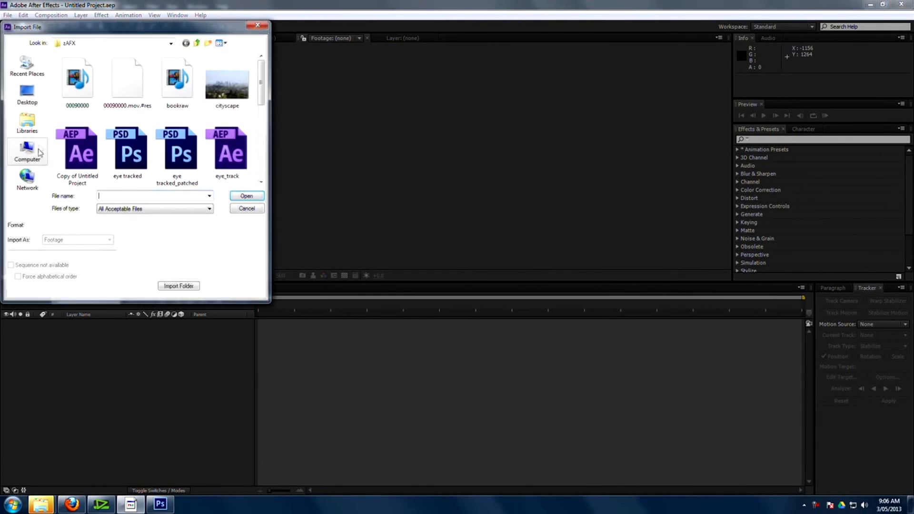
left_click(90, 44)
left_click(83, 160)
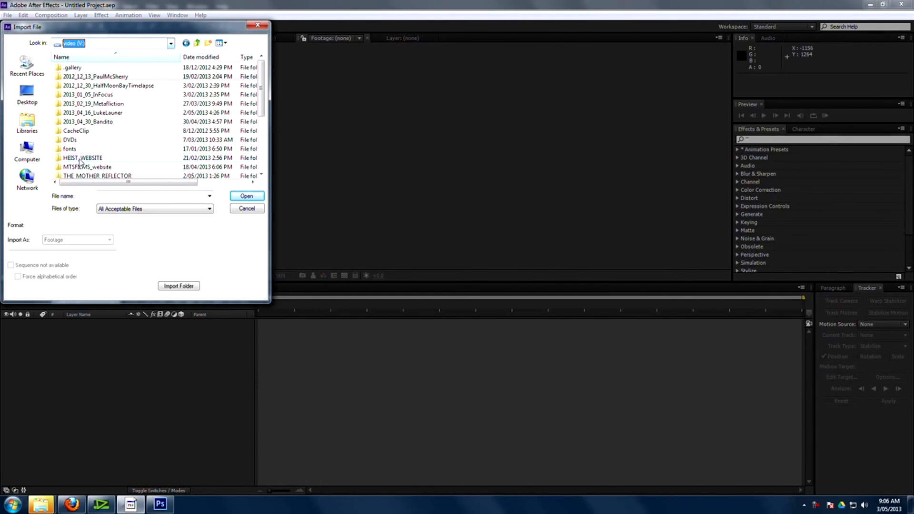
scroll(88, 162, "down", 4)
double_click(75, 113)
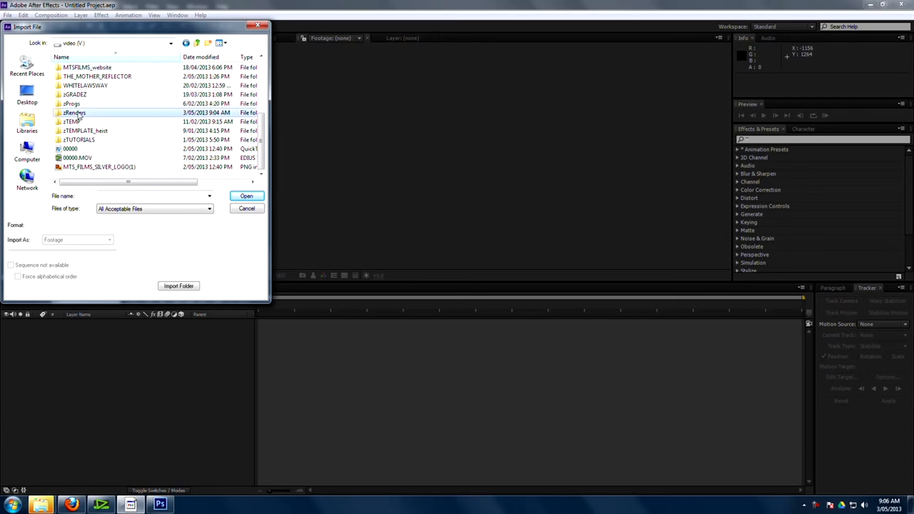
double_click(88, 95)
left_click(30, 124)
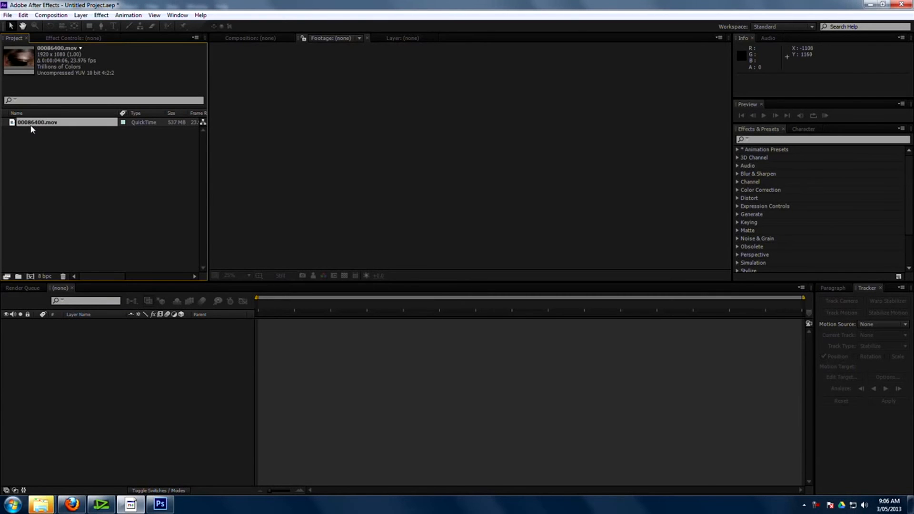
left_click_drag(39, 125, 30, 276)
- Play and scrub the eye footage at 50% view to a frame near two seconds
key("space")
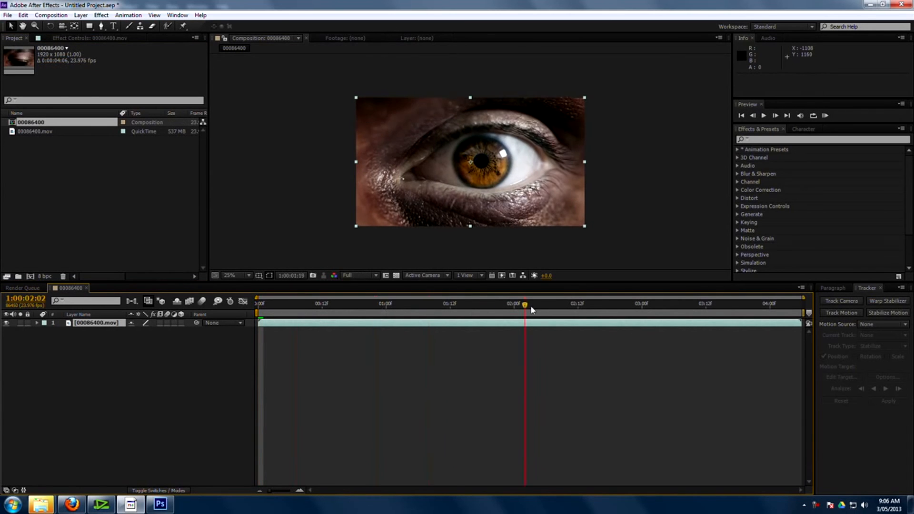
left_click_drag(348, 312, 526, 315)
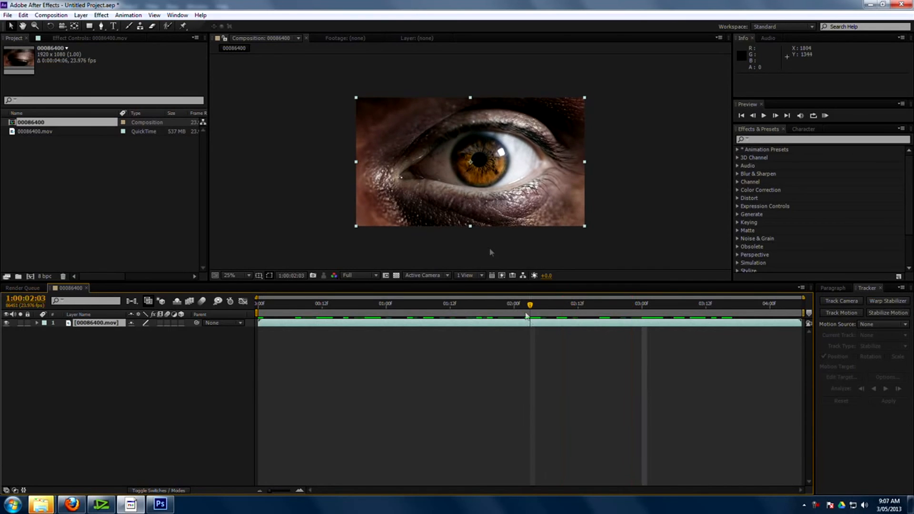
key("period")
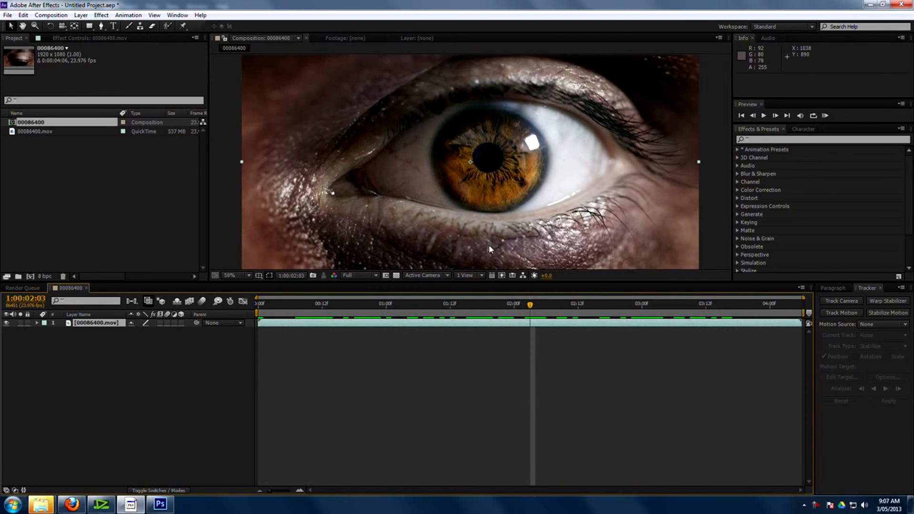
left_click_drag(529, 306, 514, 318)
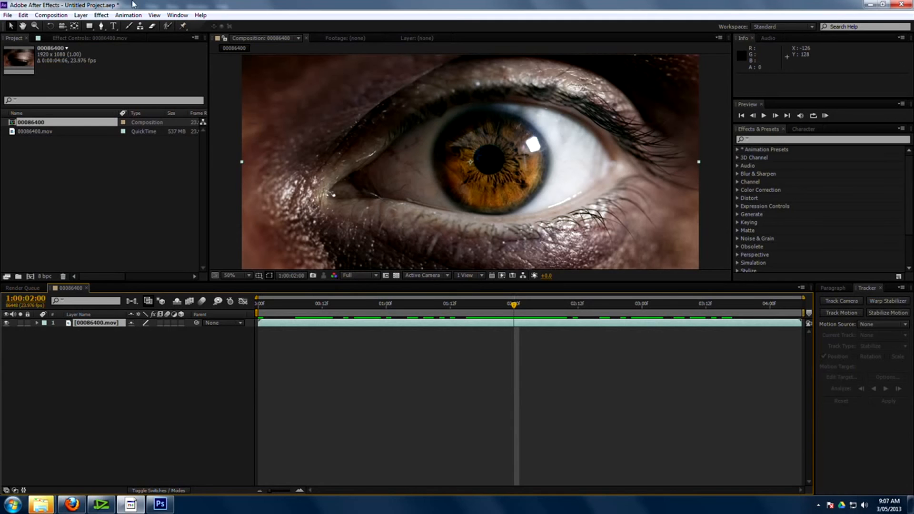
- Save the current frame as Photoshop layers named 'eye tracked_patchedz'
left_click(49, 16)
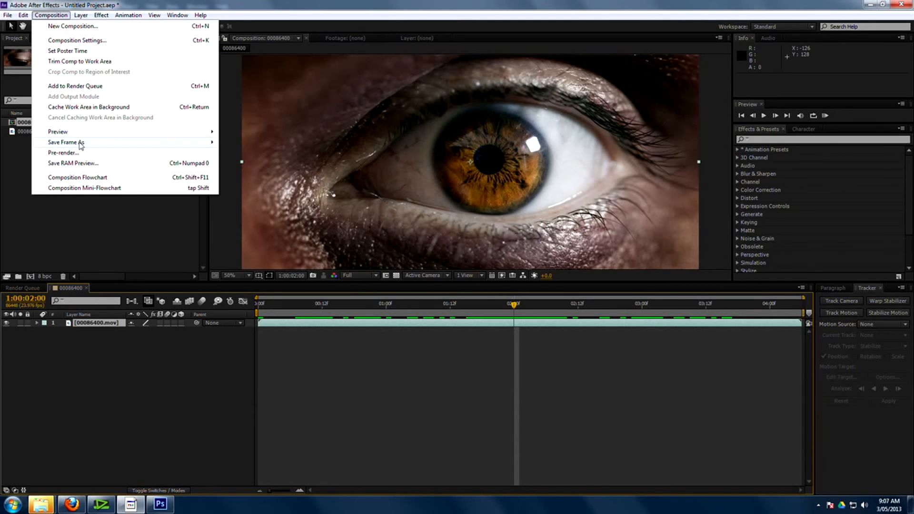
mouse_move(161, 143)
left_click(258, 157)
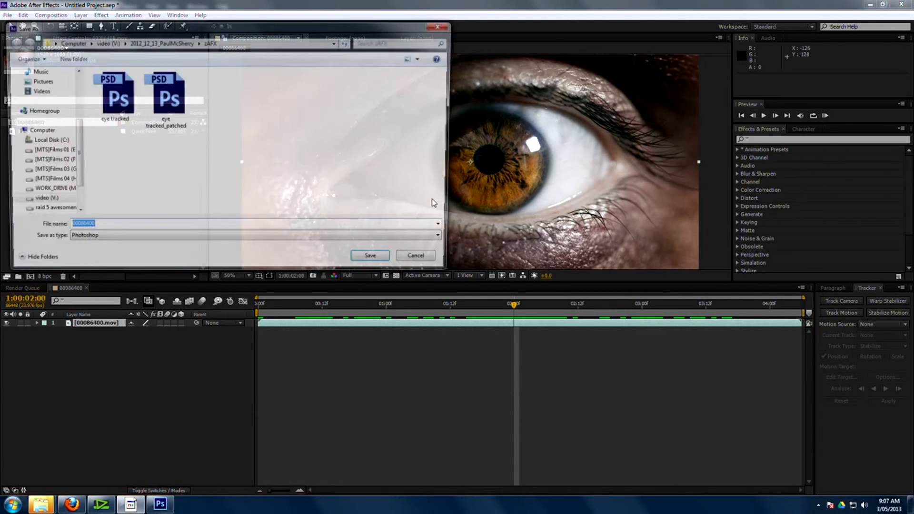
left_click(164, 100)
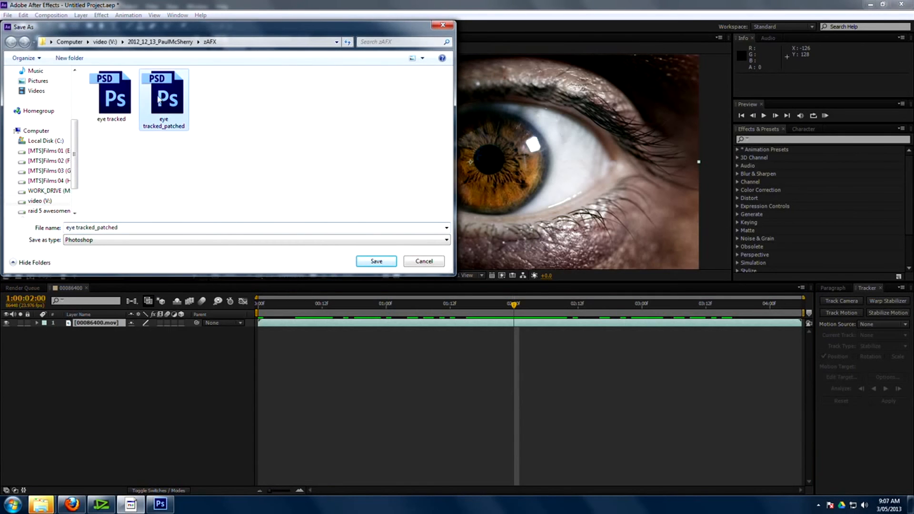
left_click(127, 227)
left_click(168, 231)
type("z")
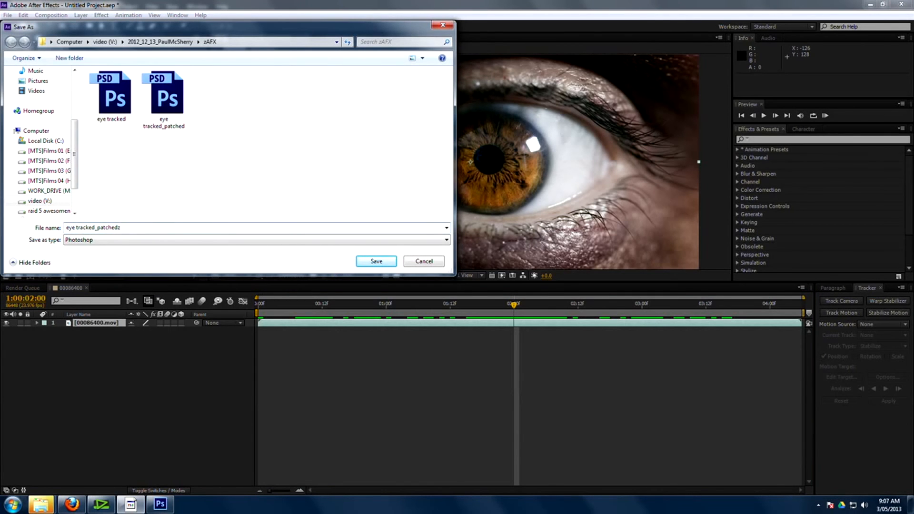
left_click(375, 262)
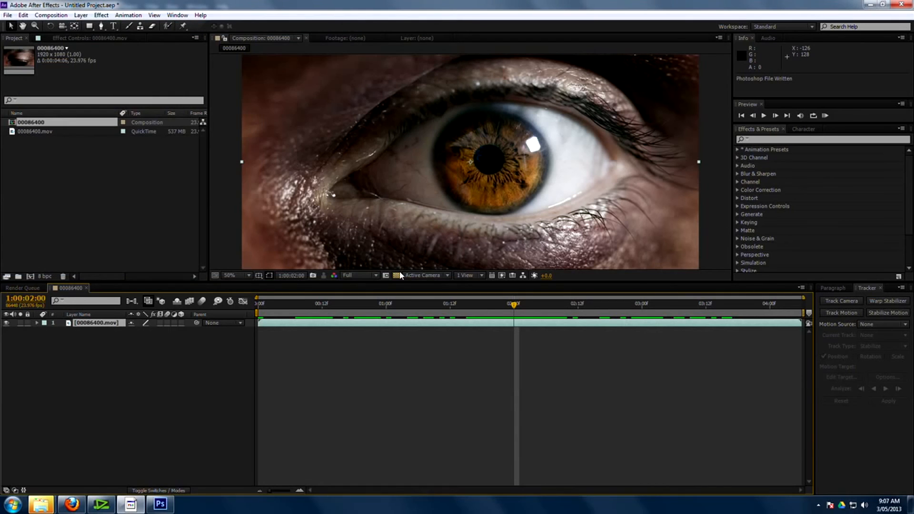
- Switch to Photoshop and bring up its File > Open dialog
left_click(160, 503)
left_click(26, 6)
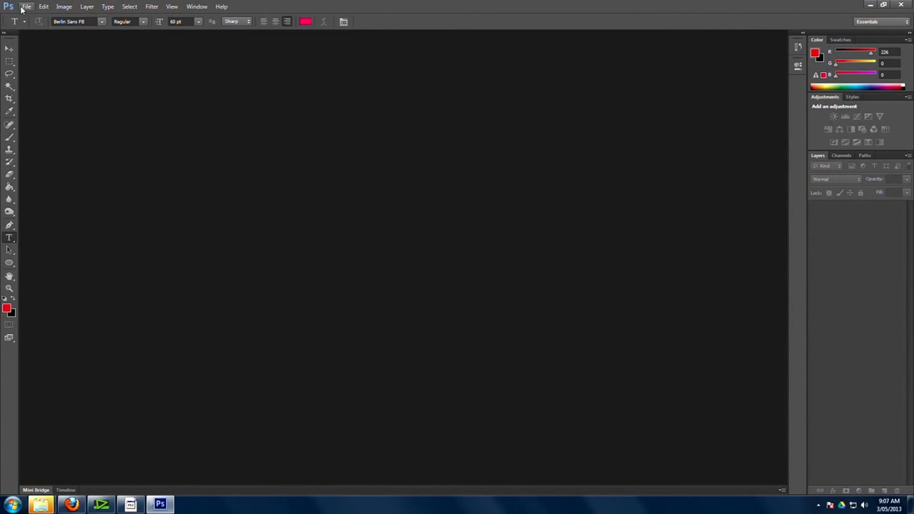
left_click(26, 7)
left_click(36, 26)
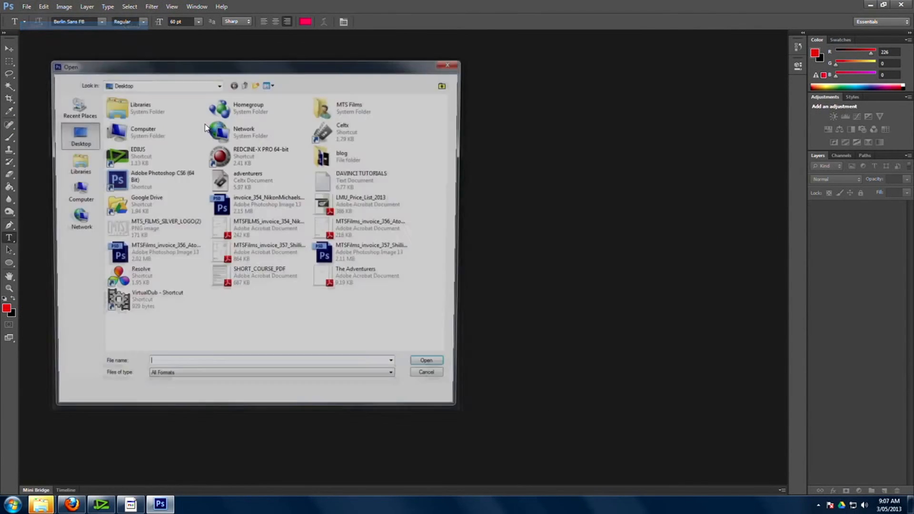
left_click(163, 83)
left_click(142, 196)
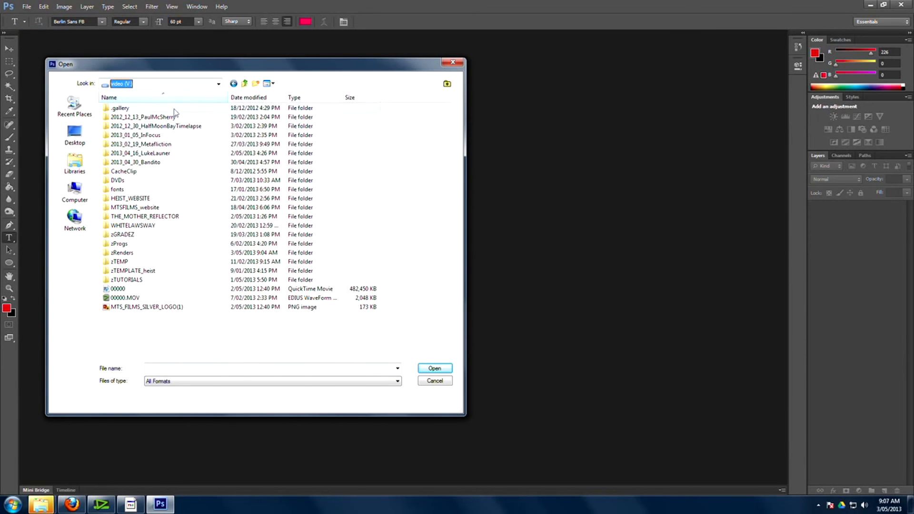
double_click(162, 117)
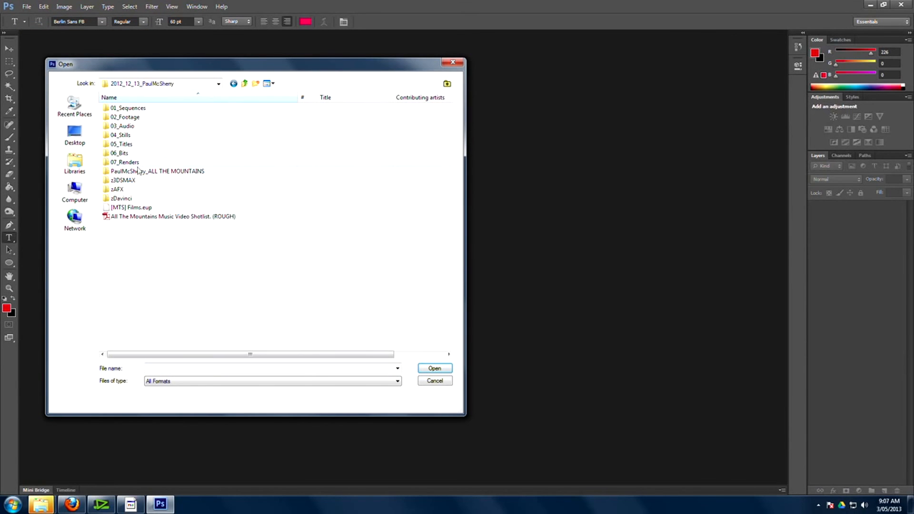
double_click(130, 193)
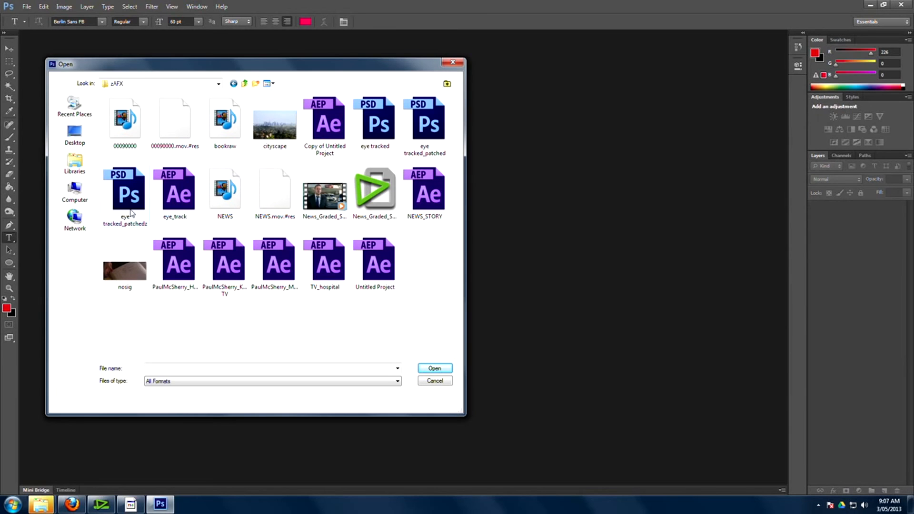
left_click(132, 213)
left_click(434, 367)
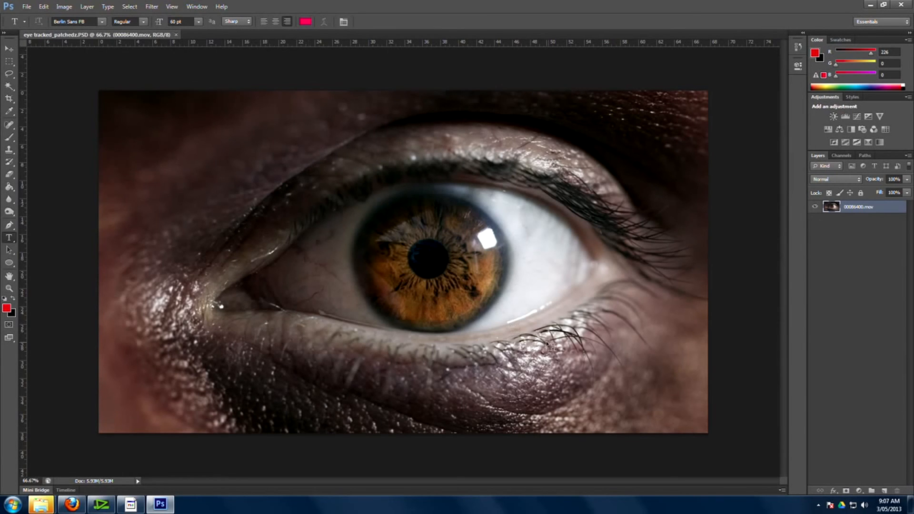
- Clone iris texture from below over the white reflection in the iris
left_click(9, 149)
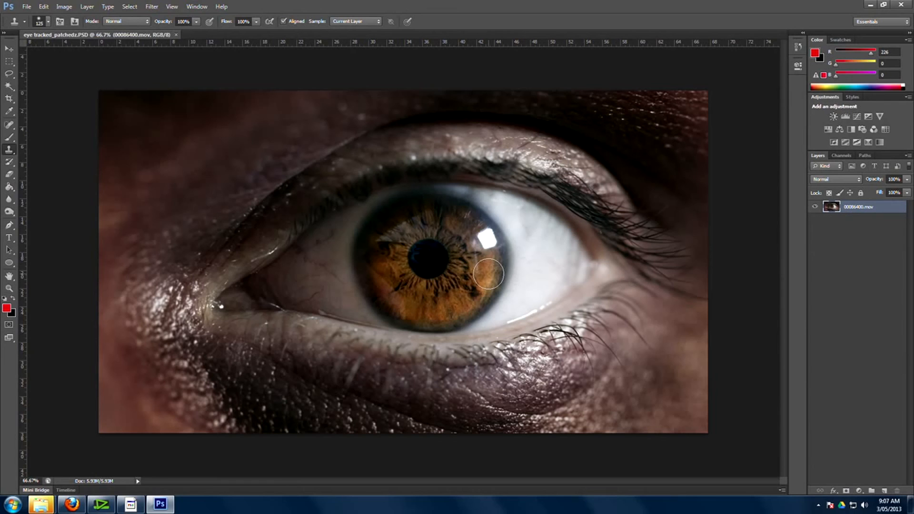
left_click(485, 270, "alt")
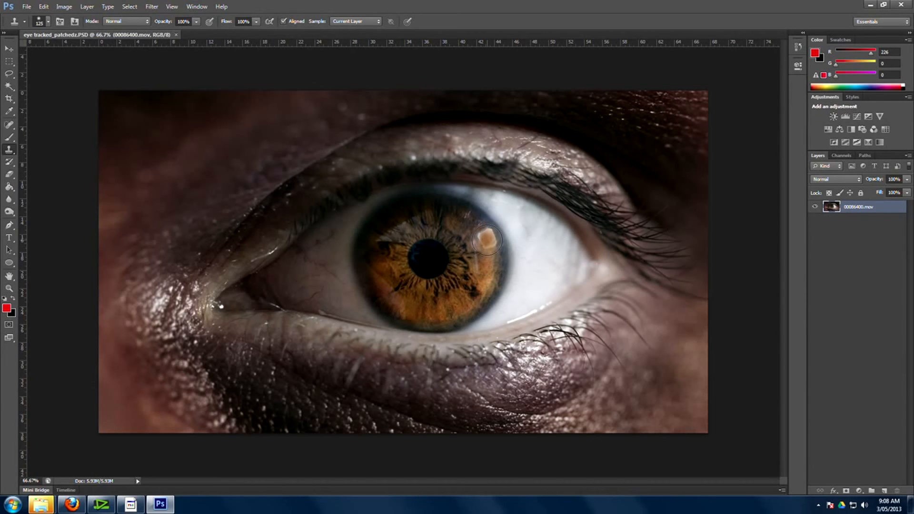
left_click(484, 239)
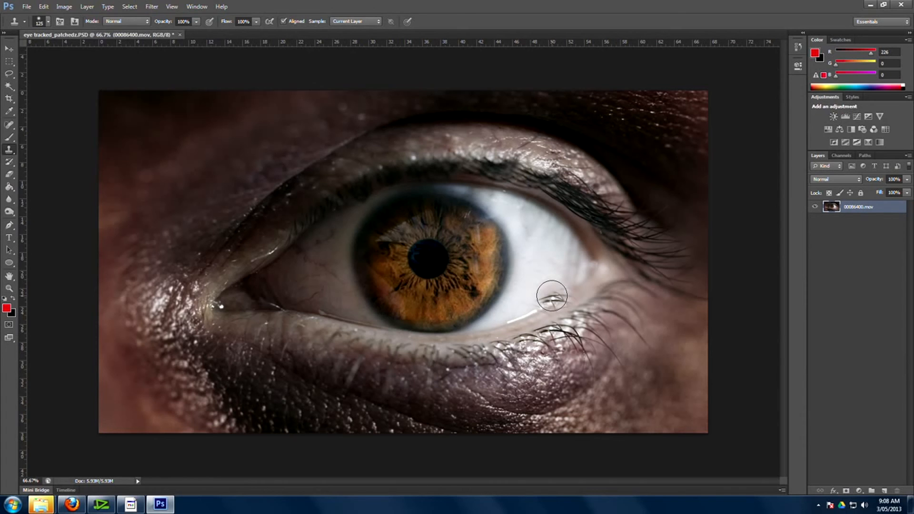
key("bracketleft")
key("bracketleft")
key("bracketleft")
key("bracketleft")
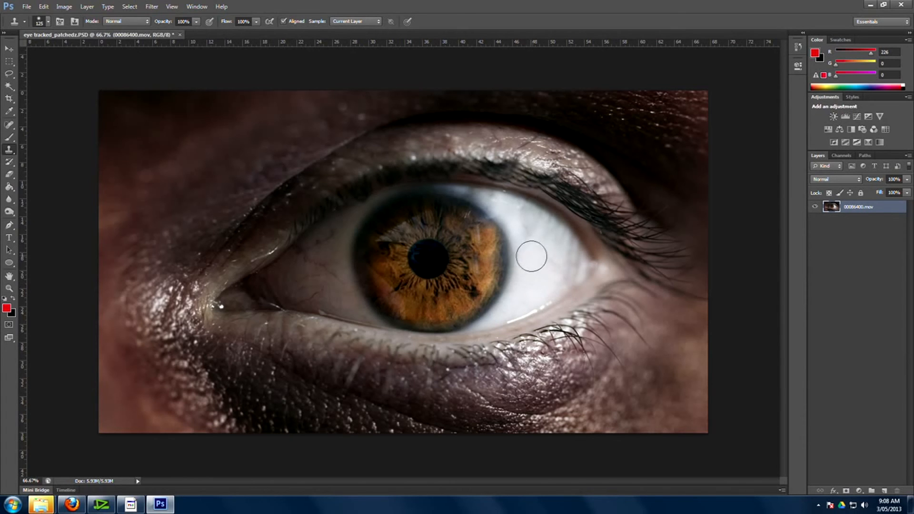
key("bracketright")
key("bracketright")
key("ctrl+minus")
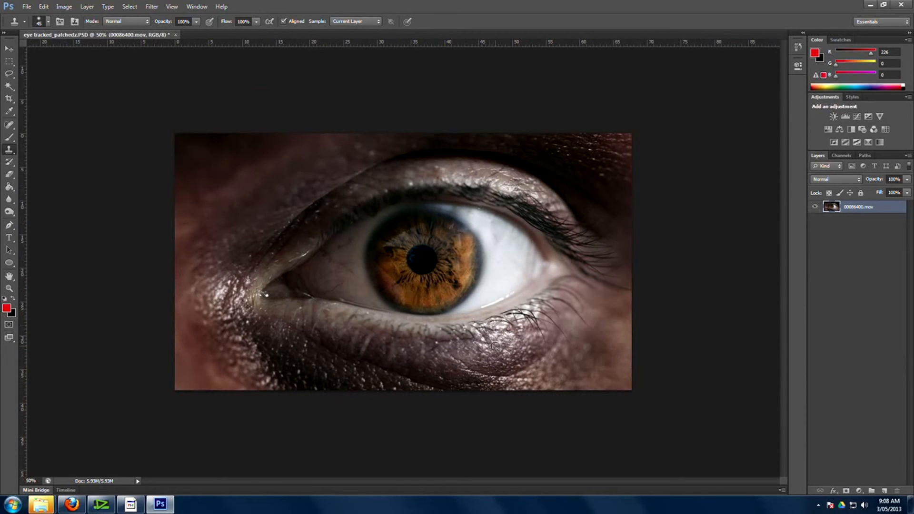
- Save the retouched image as eye tracked_patchedz.PSD in Photoshop format
left_click(27, 7)
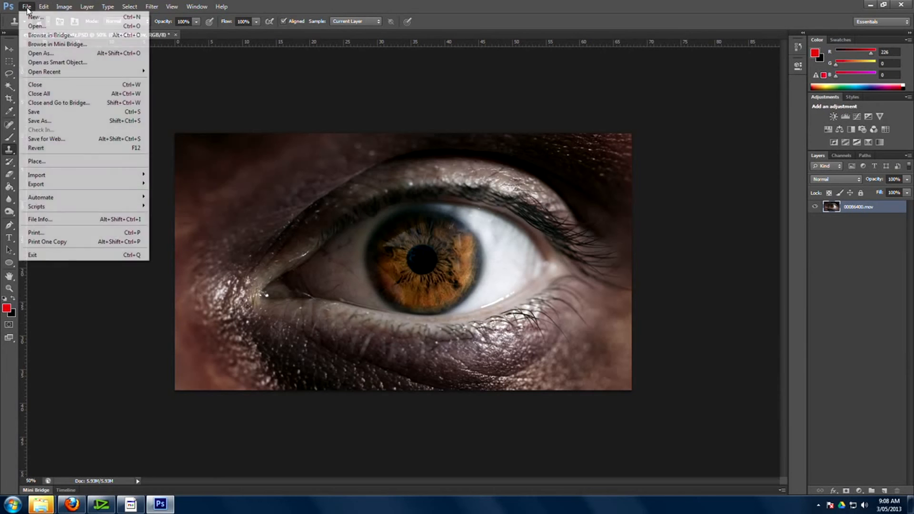
left_click(52, 122)
left_click(218, 299)
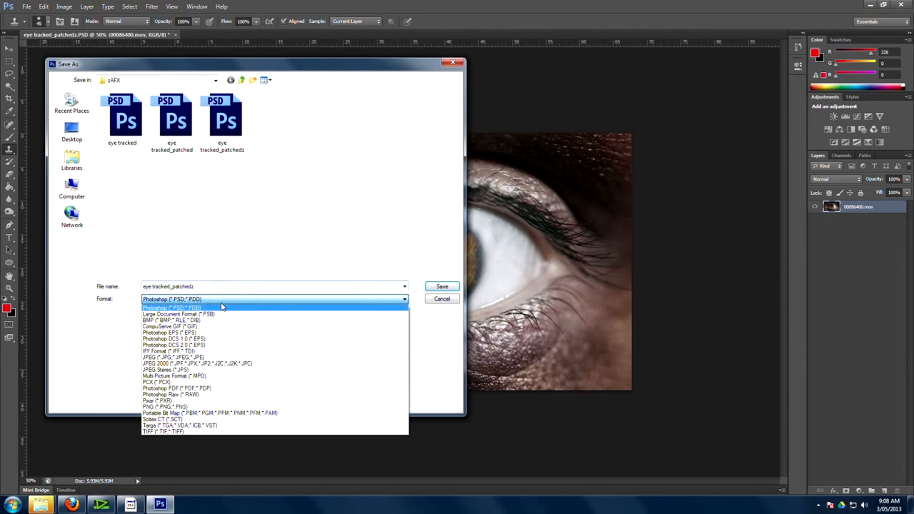
left_click(216, 286)
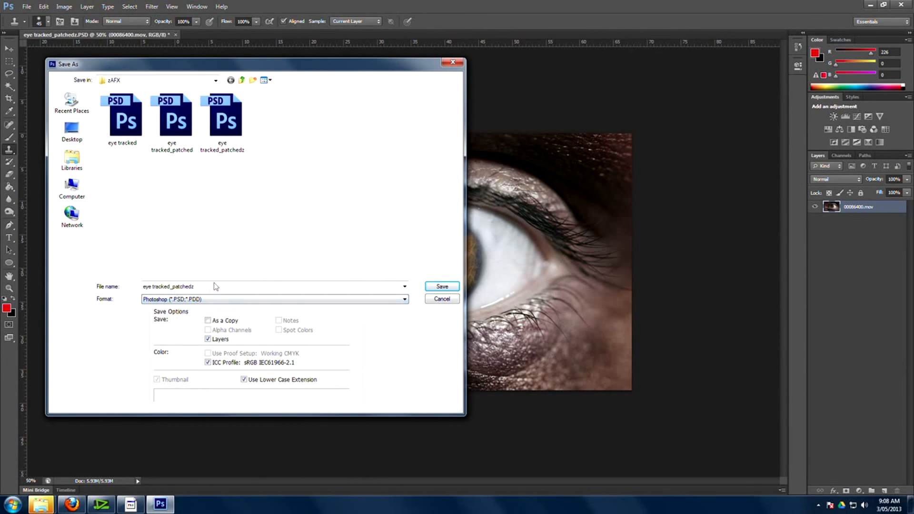
left_click(212, 286)
left_click(442, 286)
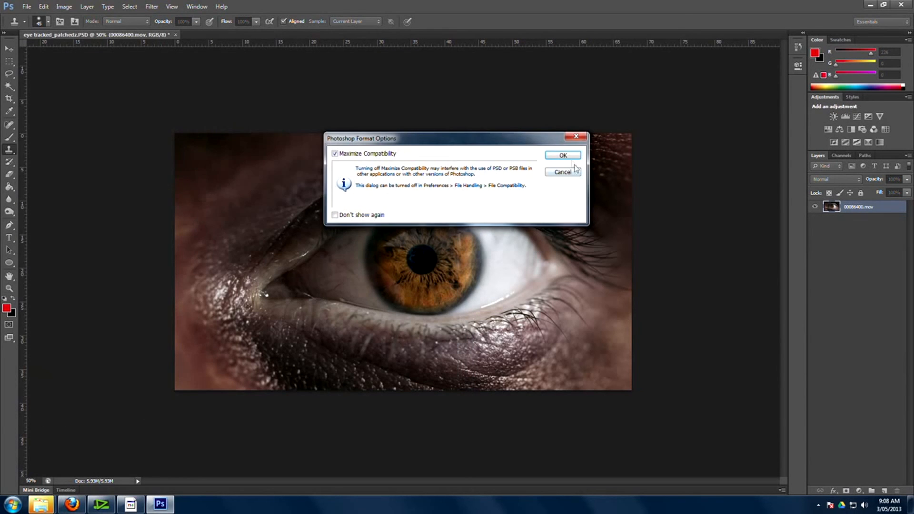
key("Return")
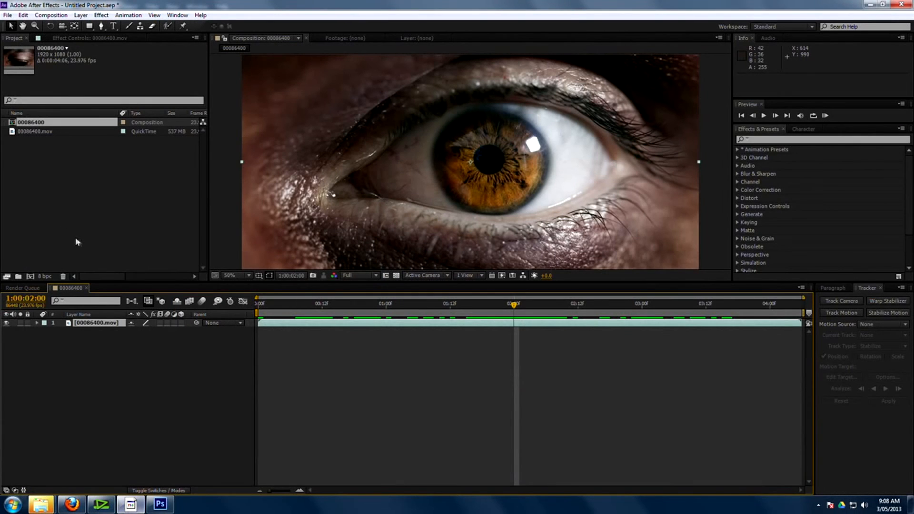
- Import the eye tracked_patchedzz PSD from the zAFX folder as merged footage
right_click(47, 183)
double_click(24, 170)
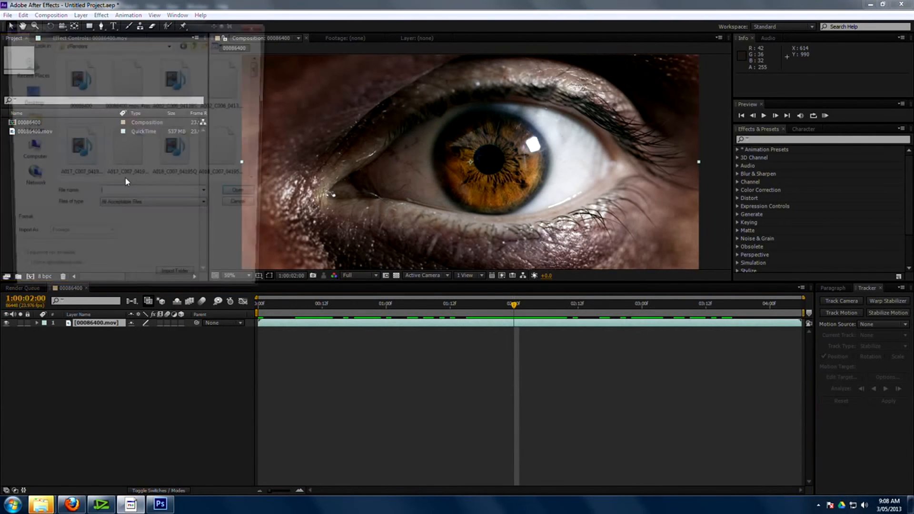
left_click(109, 43)
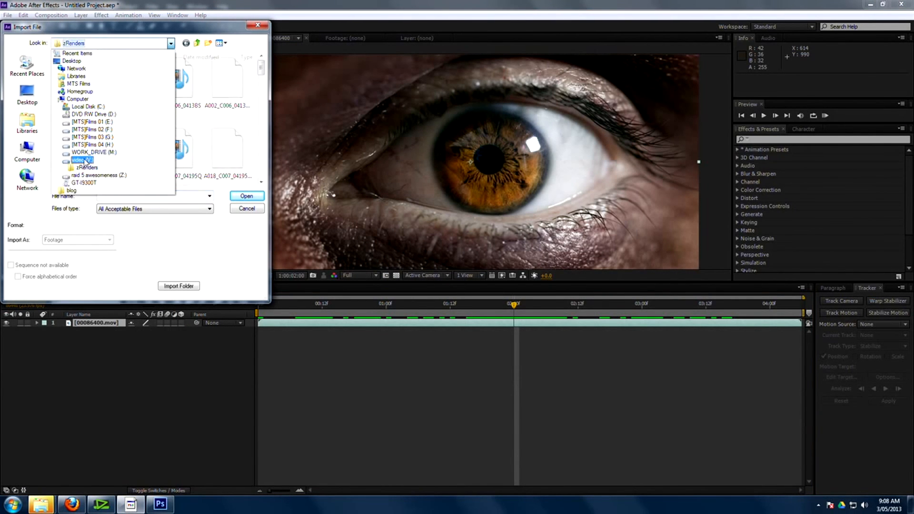
left_click(84, 159)
scroll(93, 133, "up", 2)
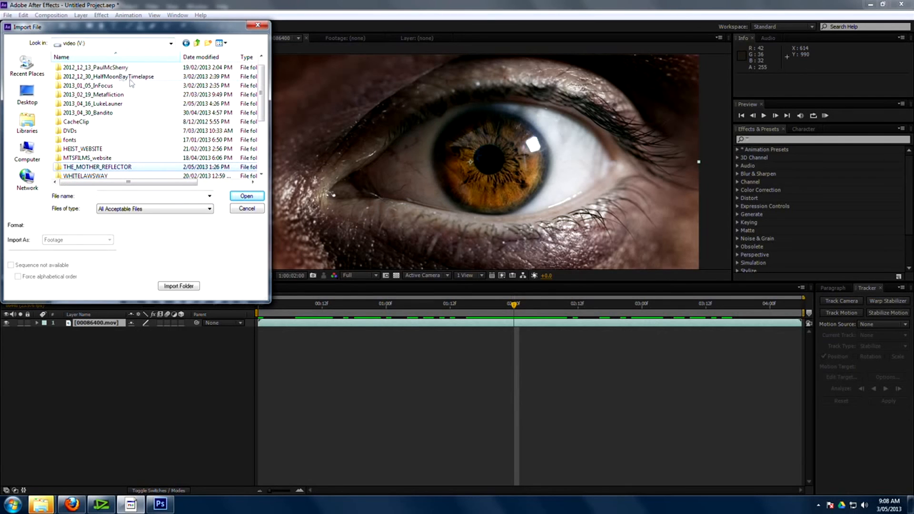
double_click(106, 69)
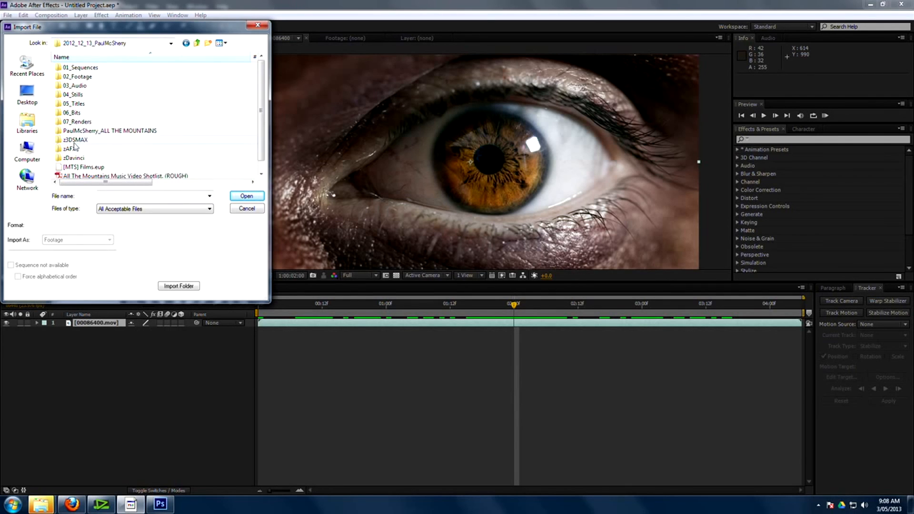
double_click(71, 148)
left_click(187, 156)
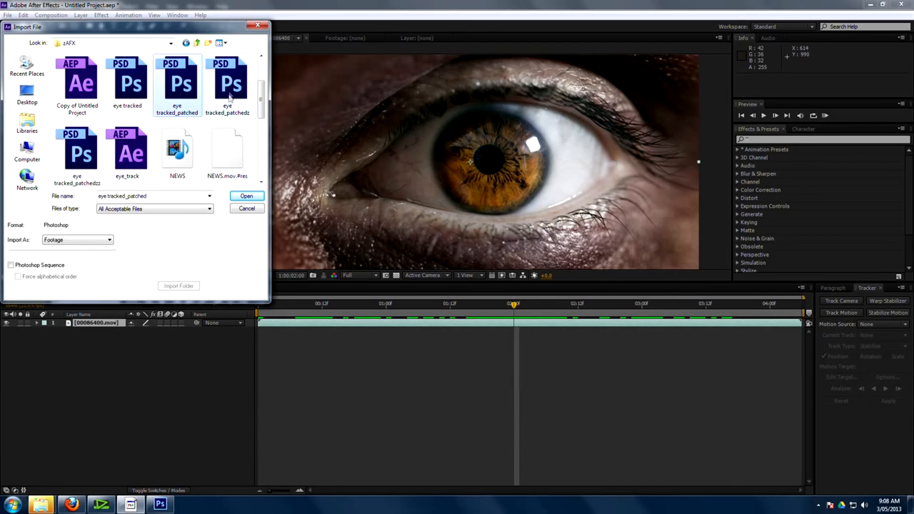
double_click(79, 162)
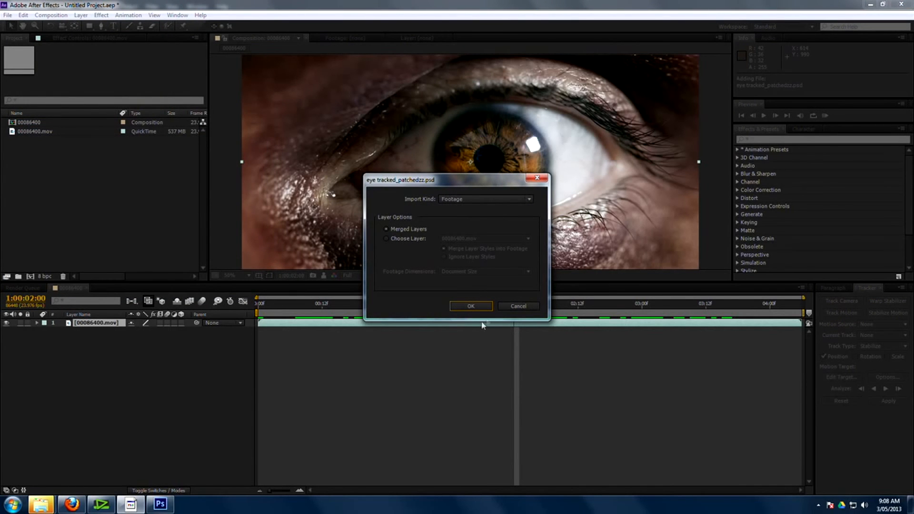
left_click(470, 306)
- Place the patched still above the eye footage and toggle it to compare with the original iris
left_click_drag(54, 141, 75, 326)
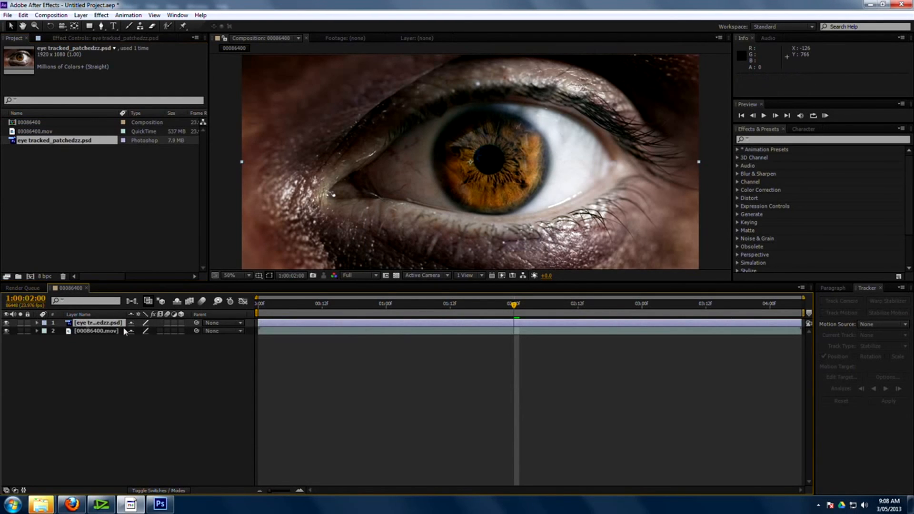
left_click(6, 323)
left_click(6, 323)
left_click(6, 323)
left_click_drag(526, 309, 556, 305)
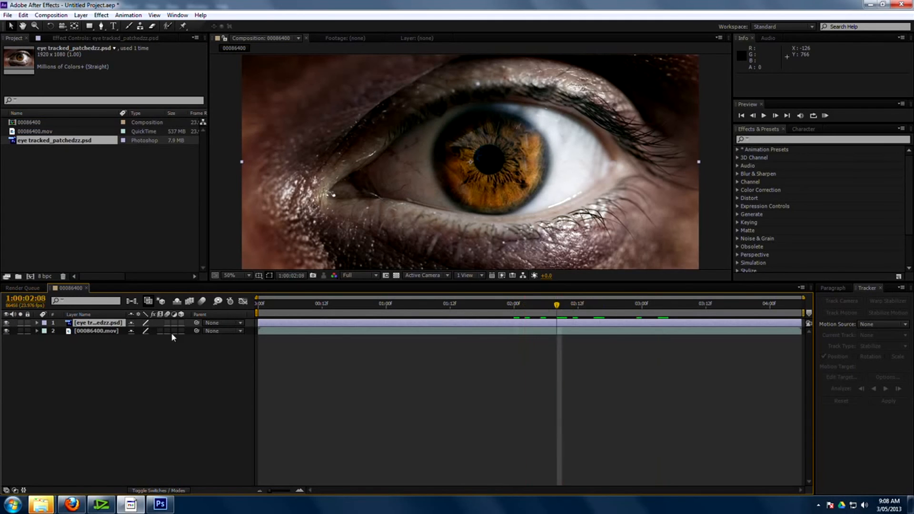
left_click(356, 371)
left_click(529, 324)
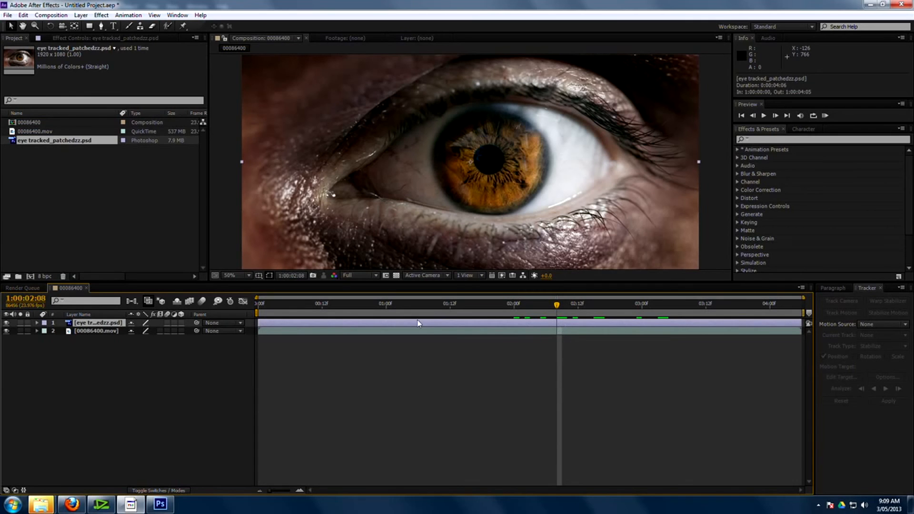
left_click(6, 323)
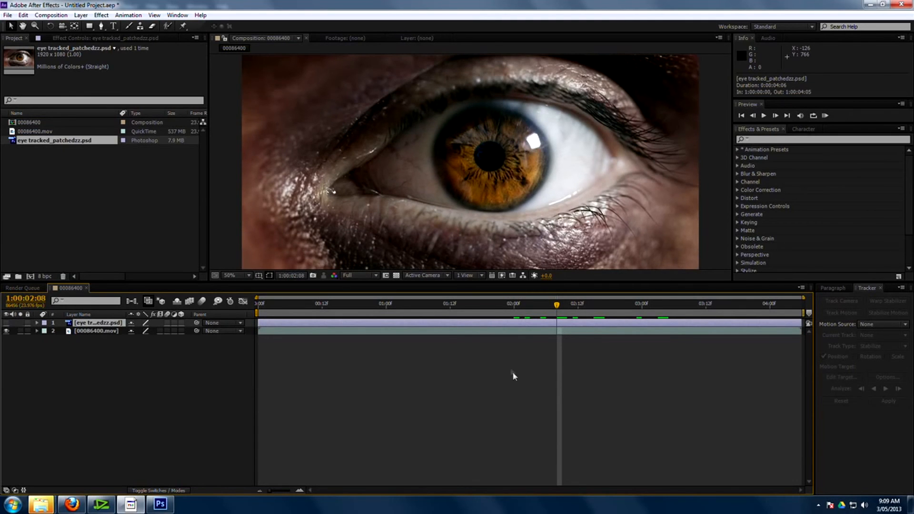
left_click(476, 331)
left_click_drag(553, 309, 713, 308)
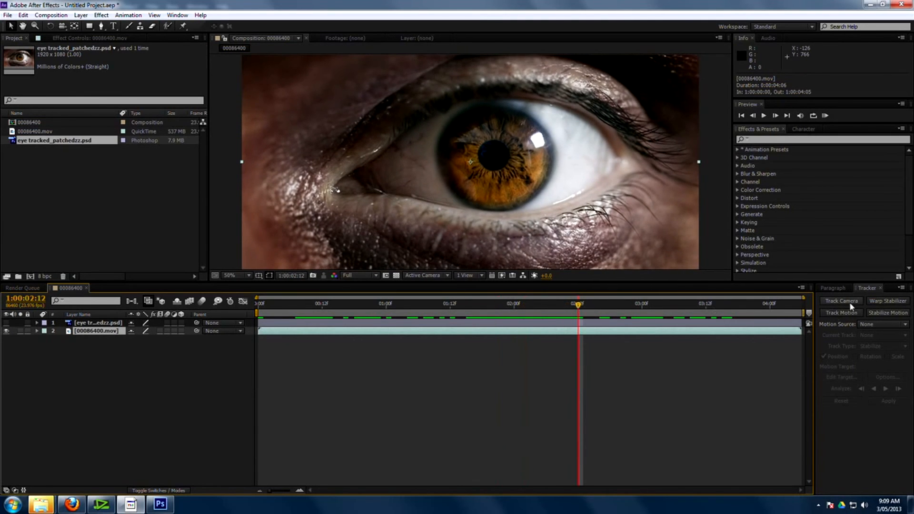
- Set up a position and rotation track with two track points on the eye highlight
left_click(844, 312)
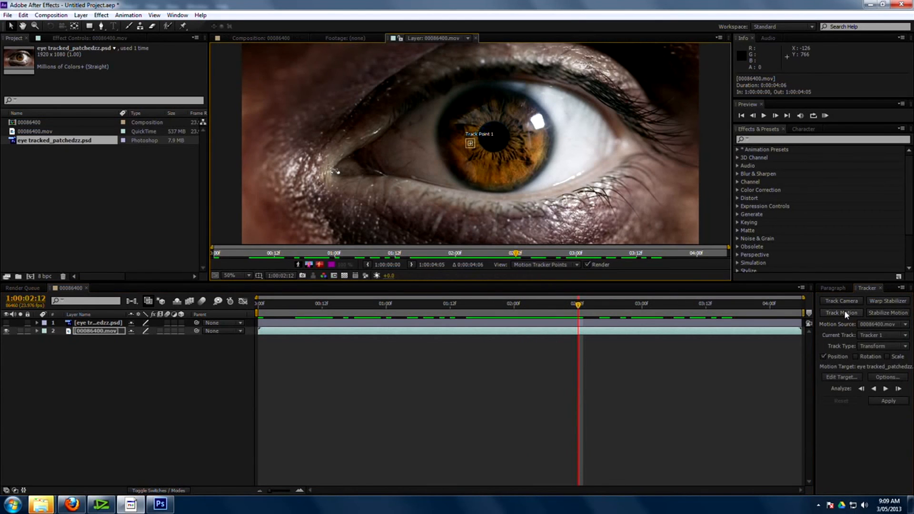
scroll(525, 147, "up", 3)
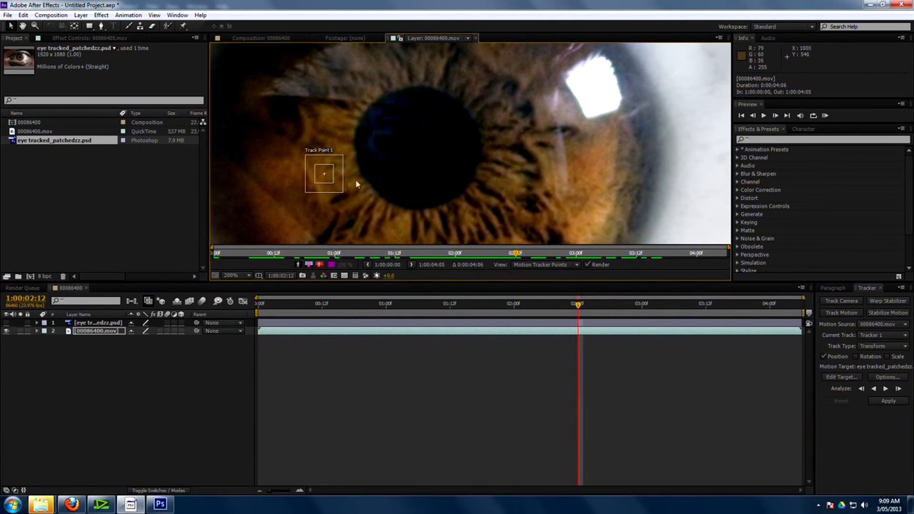
left_click_drag(327, 180, 604, 141)
scroll(609, 124, "up", 1)
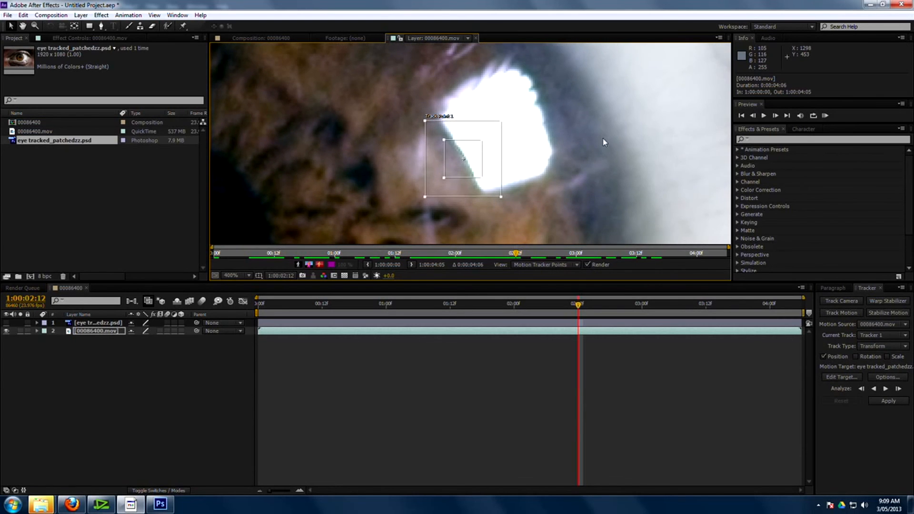
left_click_drag(471, 171, 446, 133)
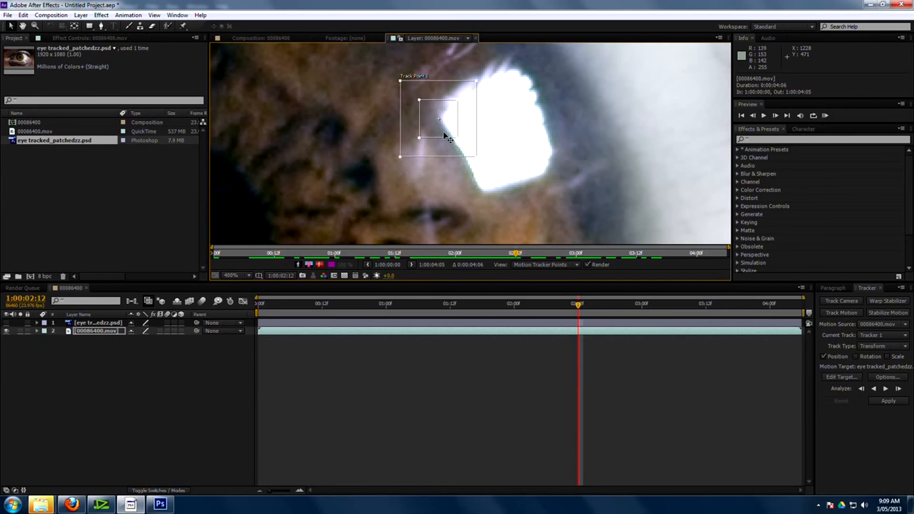
left_click(855, 357)
left_click_drag(559, 153, 477, 190)
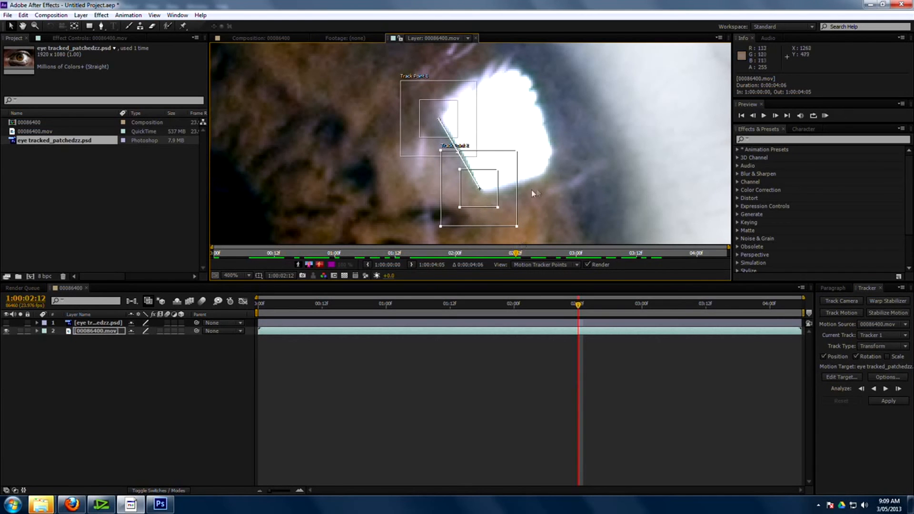
key("slash")
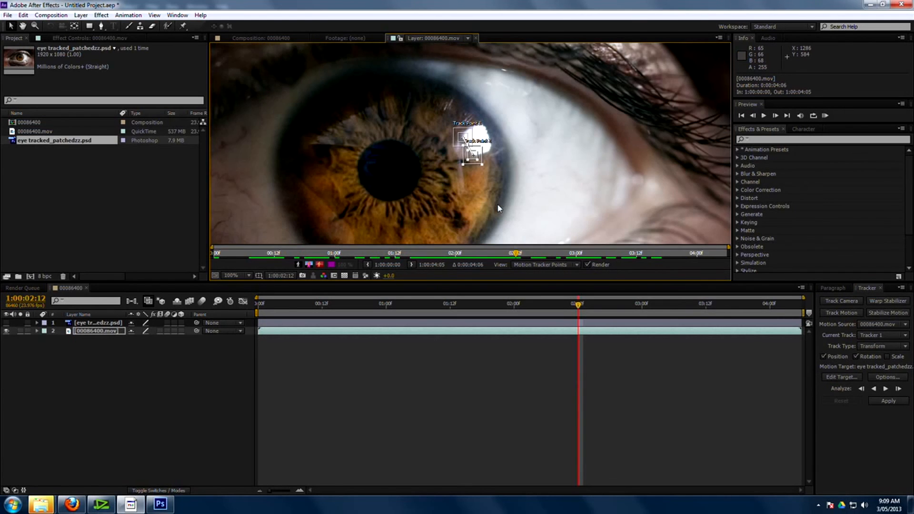
- Analyze both points forward, then backward from 02:12 to the clip start, and review the track
left_click(884, 389)
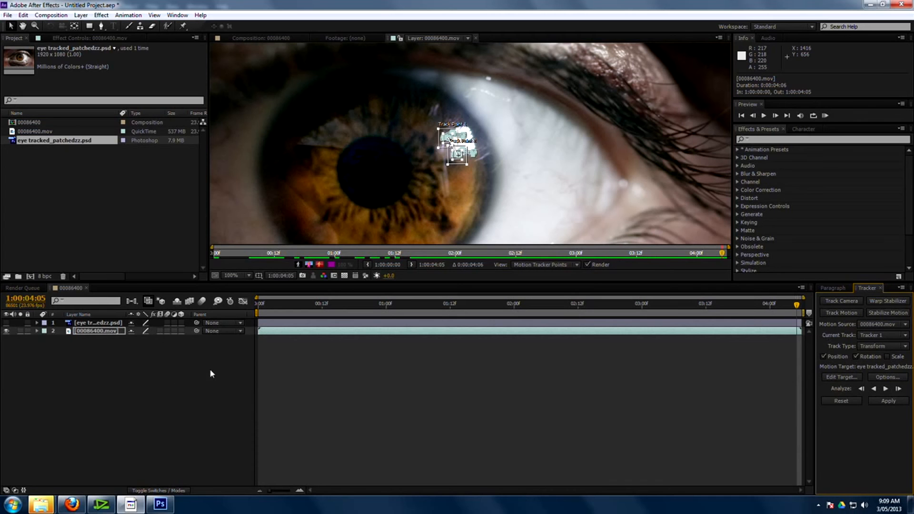
key("u")
left_click_drag(629, 309, 578, 304)
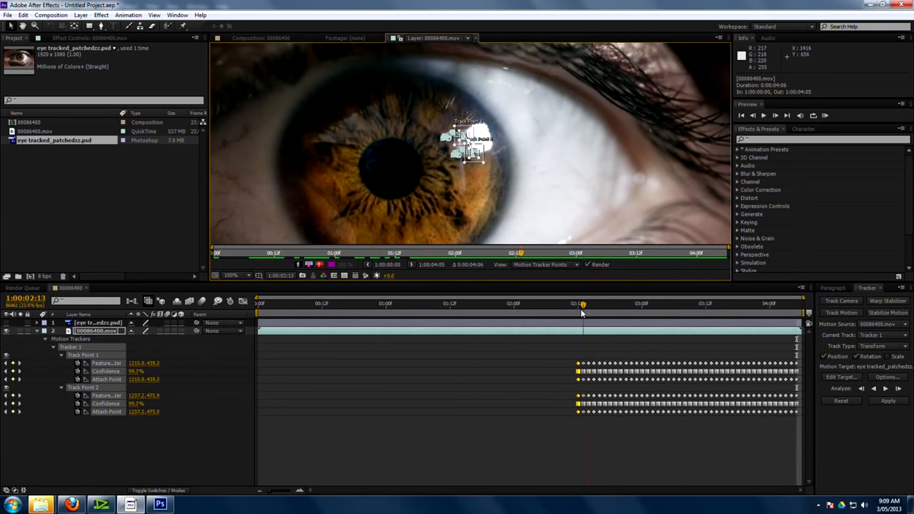
left_click(871, 388)
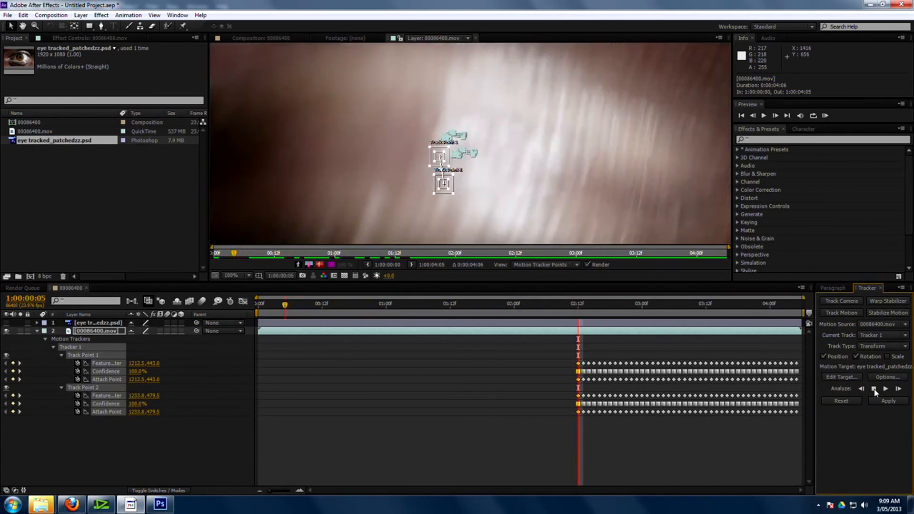
left_click(873, 389)
left_click_drag(269, 305, 540, 305)
left_click_drag(613, 335, 716, 322)
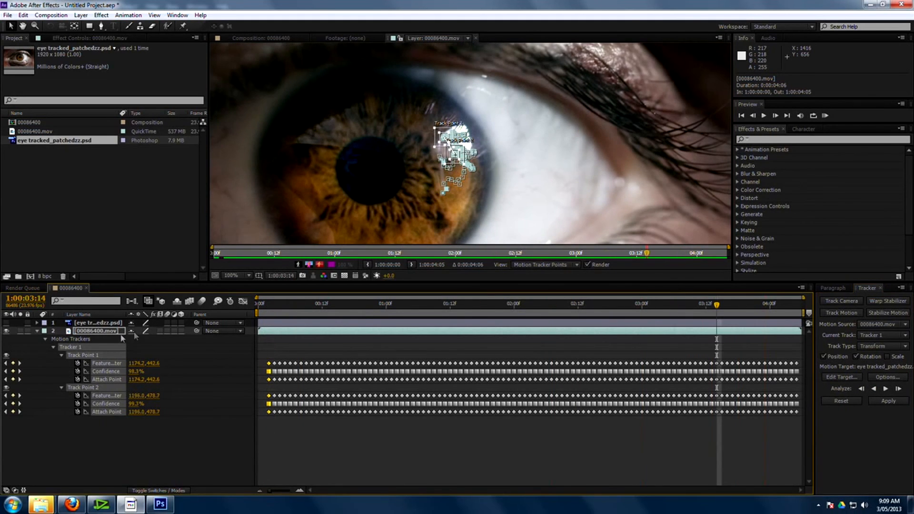
left_click(37, 330)
- Add Null 1 and apply the tracking data to it in X and Y
right_click(135, 369)
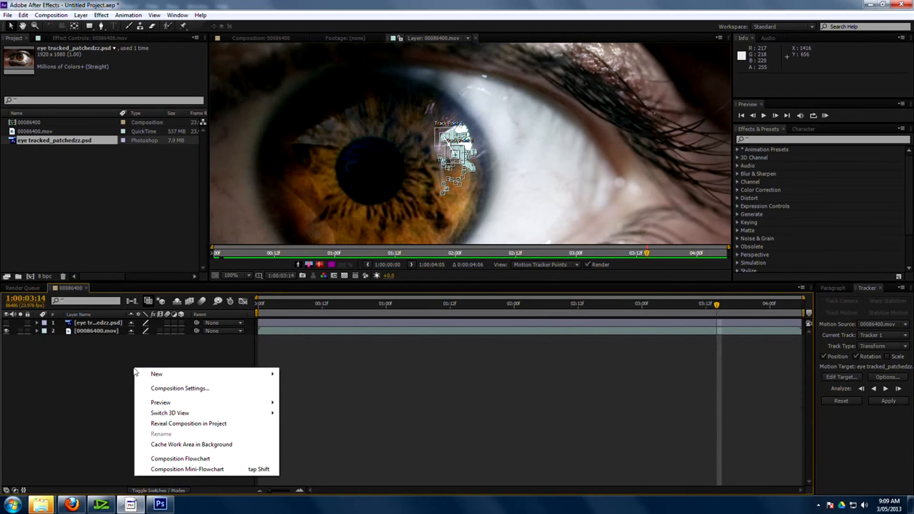
mouse_move(193, 378)
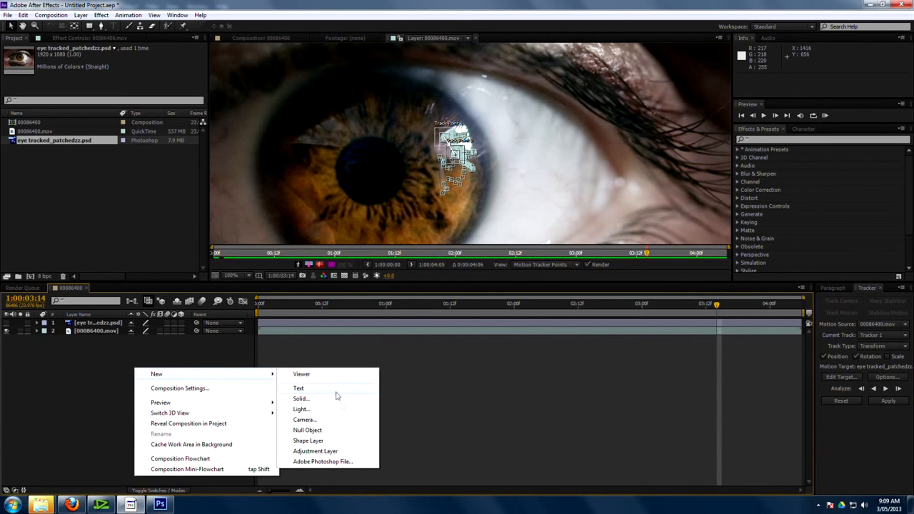
left_click(325, 432)
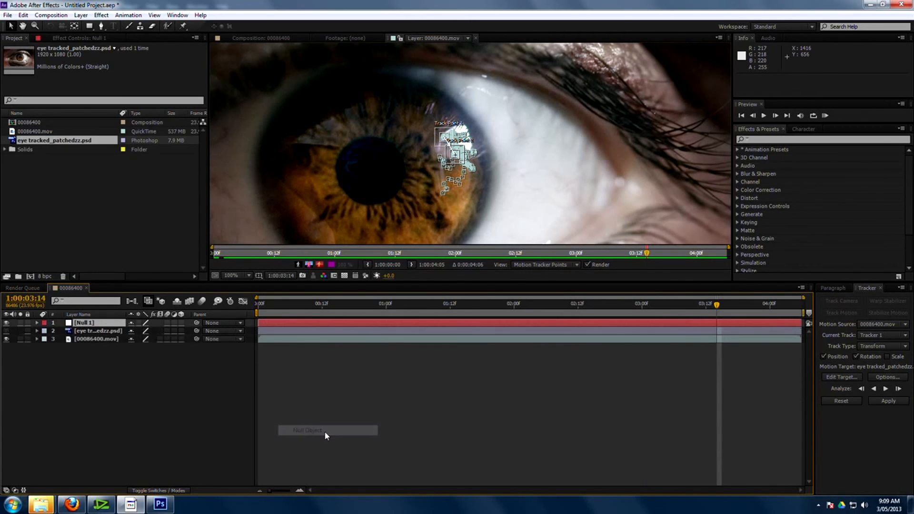
left_click(840, 377)
left_click(481, 237)
left_click(475, 249)
left_click(471, 280)
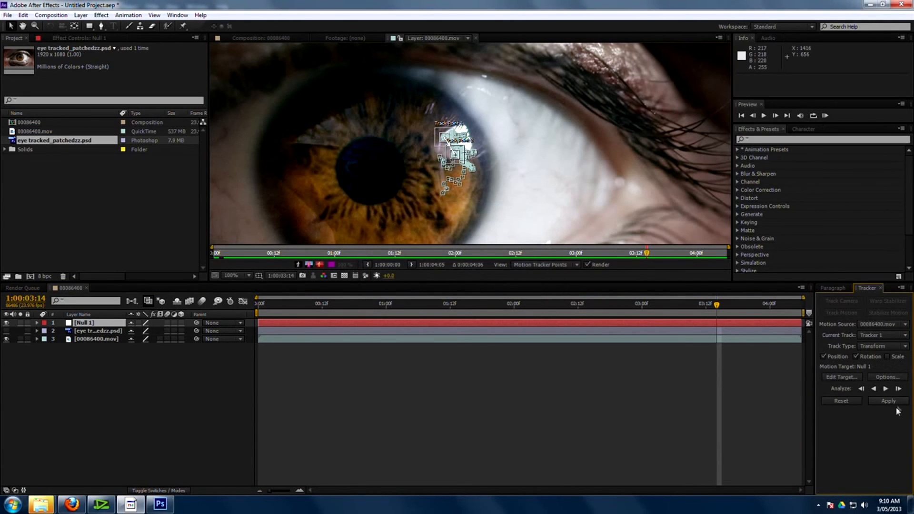
left_click(888, 401)
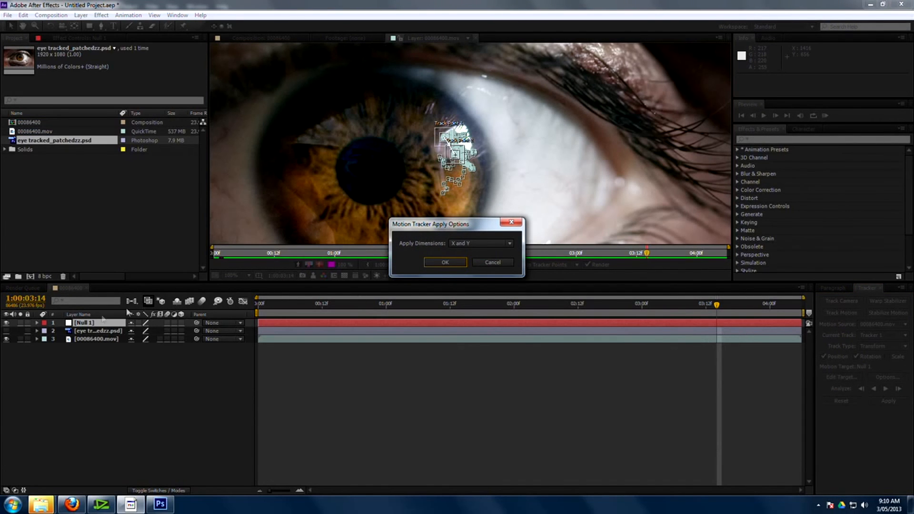
left_click(451, 262)
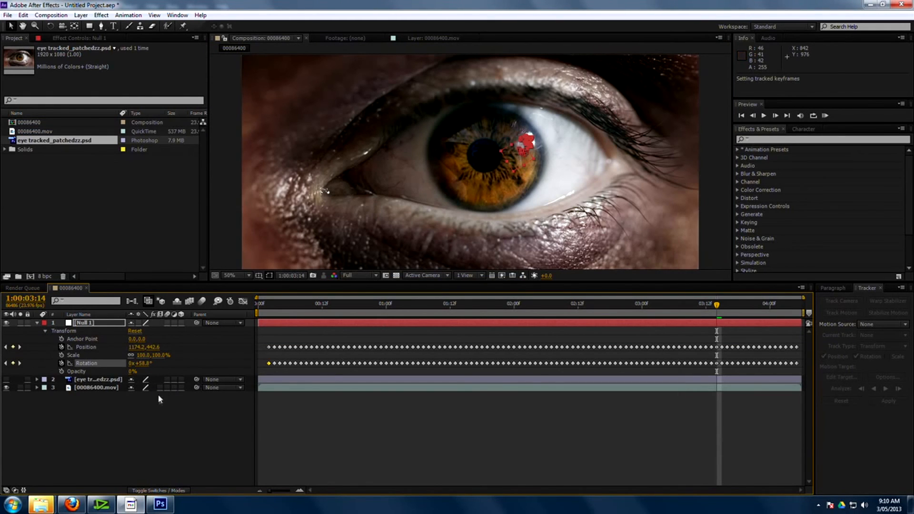
- Parent the visible eye patch layer to Null 1 and set its opacity to 100%
left_click(98, 380)
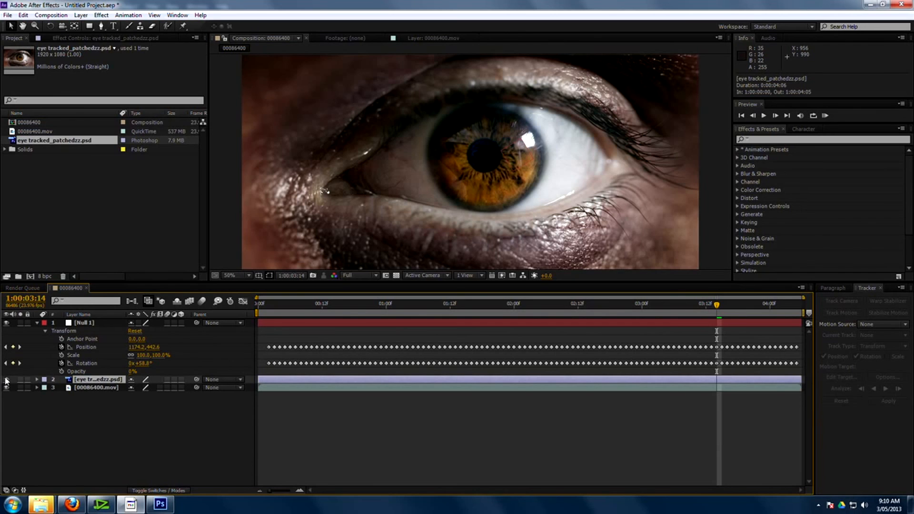
left_click(7, 379)
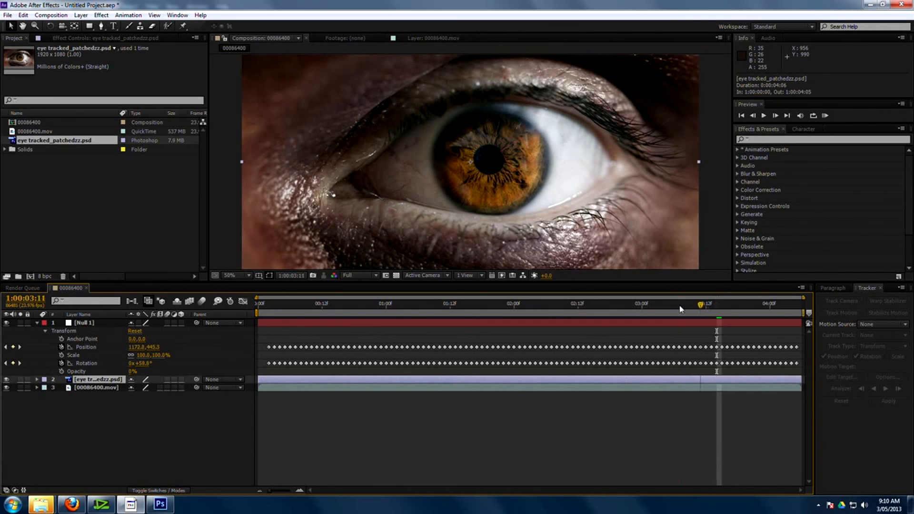
left_click(599, 308)
left_click_drag(196, 380, 87, 323)
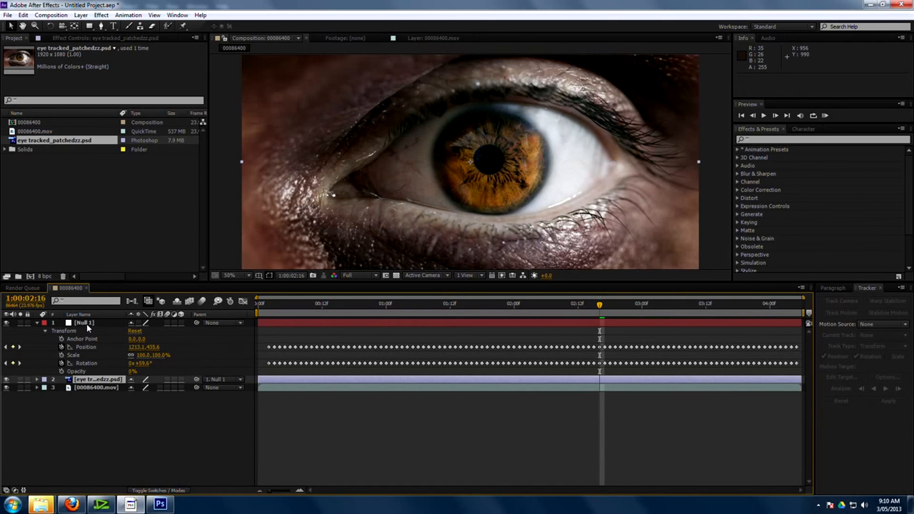
left_click_drag(574, 308, 620, 308)
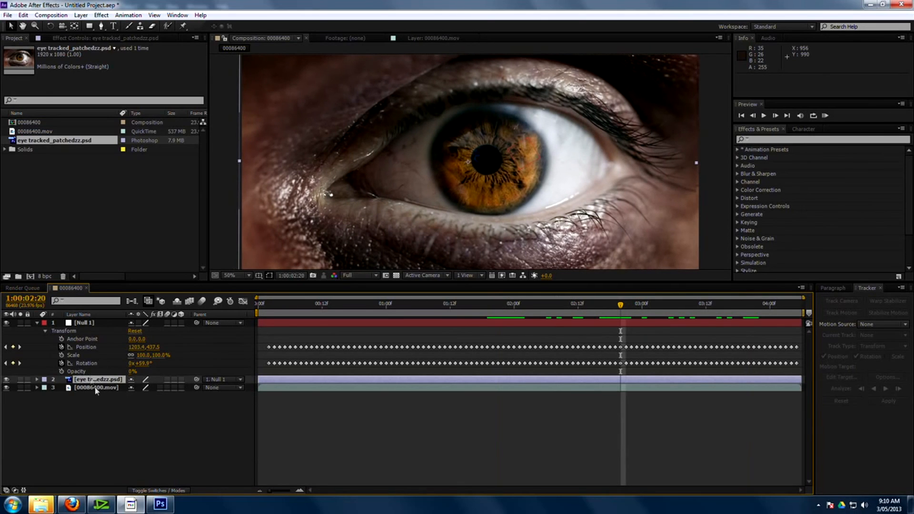
key("t")
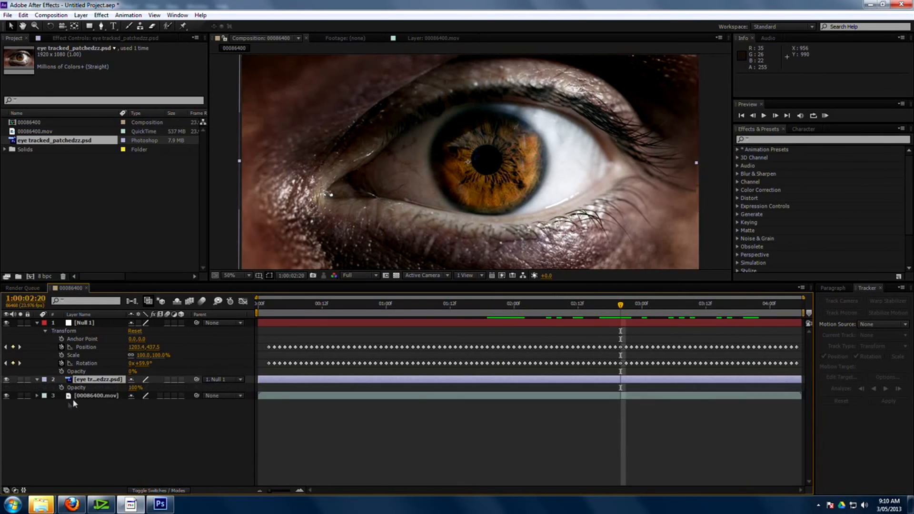
left_click_drag(104, 384, 91, 384)
left_click_drag(619, 305, 637, 314)
left_click(507, 450)
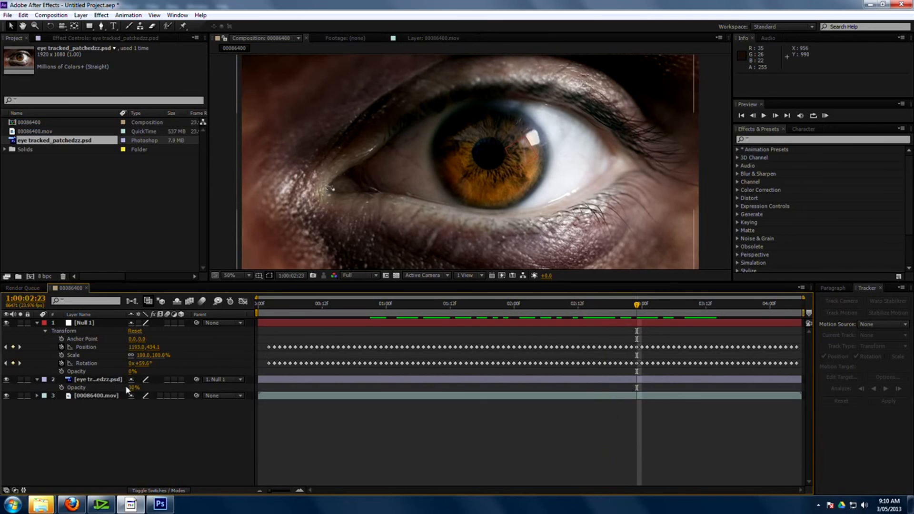
left_click_drag(126, 386, 135, 388)
left_click_drag(234, 391, 306, 394)
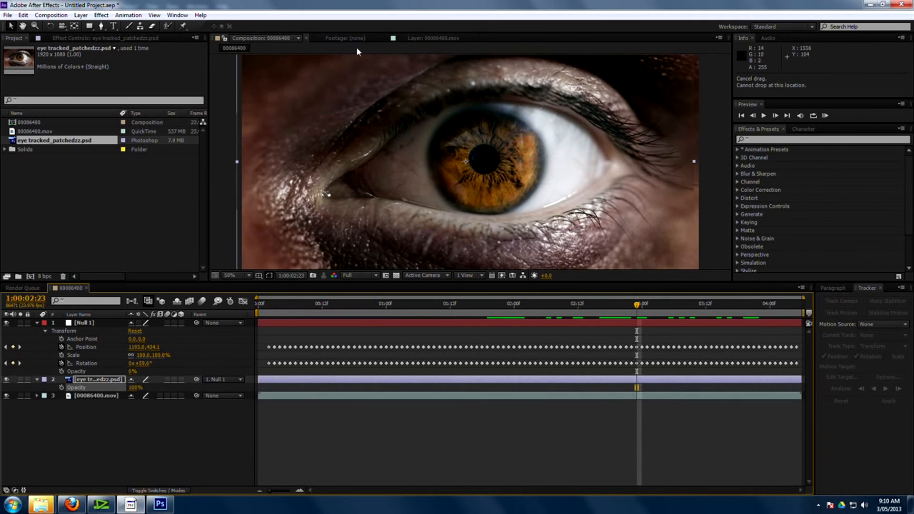
left_click(102, 27)
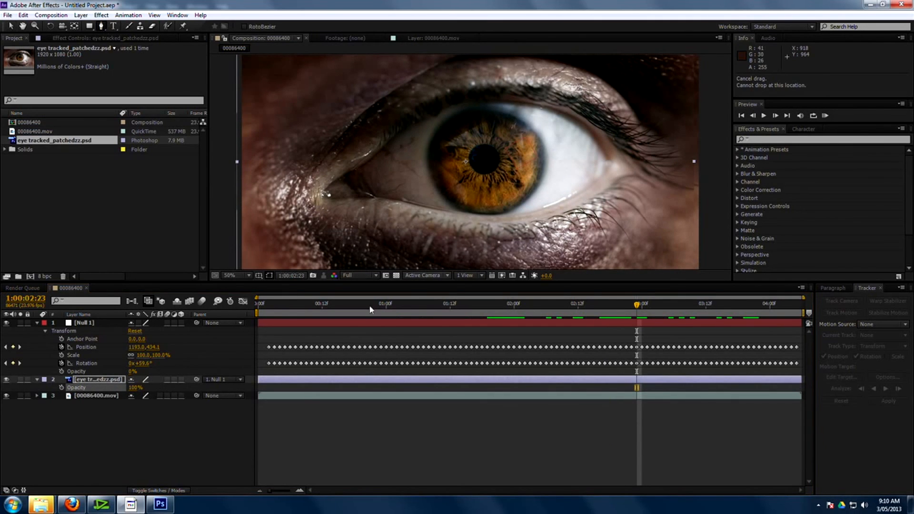
- Draw a four-point mask around the iris highlight on the patch layer
scroll(423, 191, "up", 4)
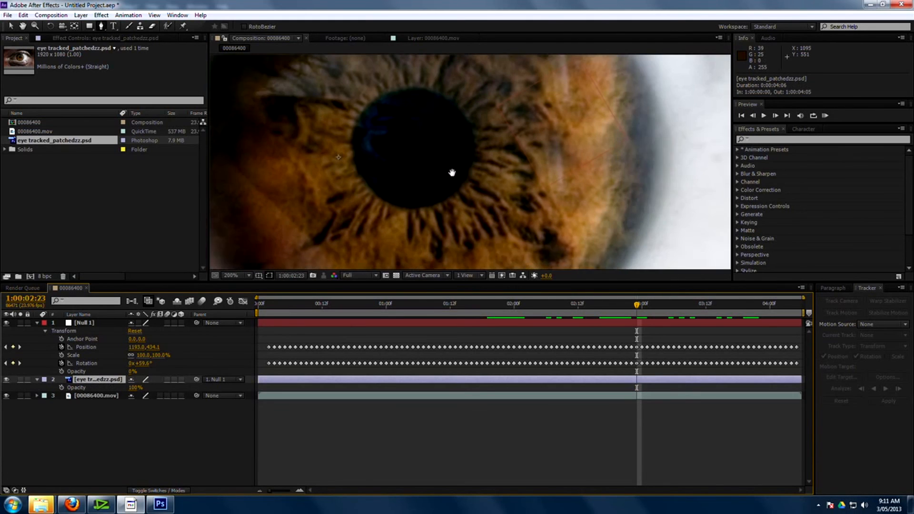
left_click(456, 83)
left_click_drag(465, 185, 515, 185)
left_click_drag(577, 121, 571, 114)
left_click_drag(501, 67, 528, 80)
left_click(456, 82)
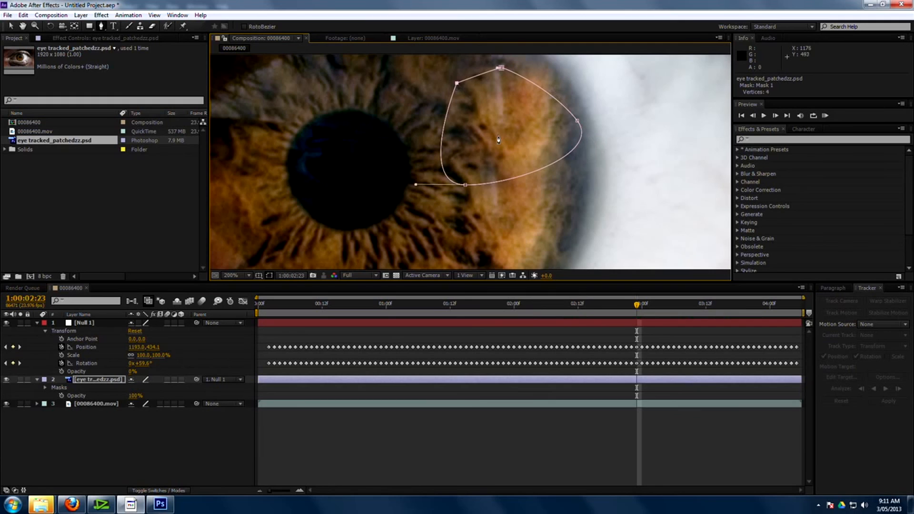
key("comma")
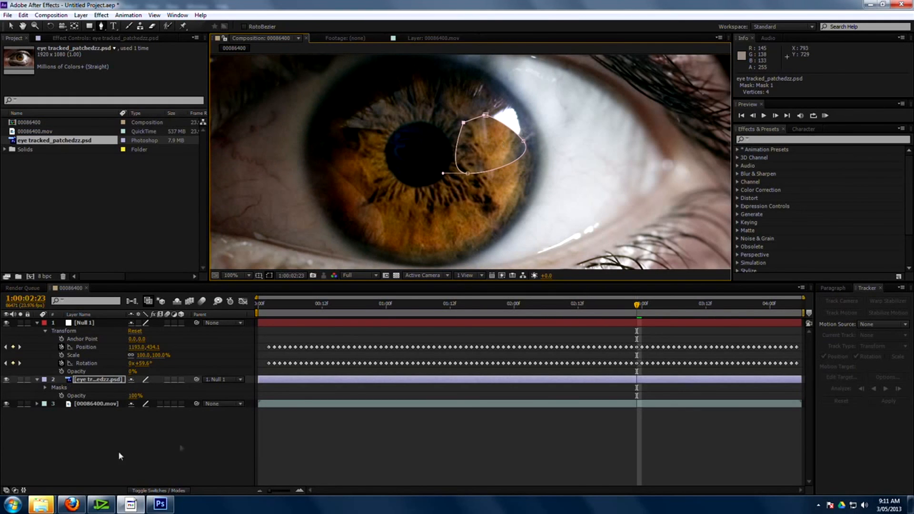
key("v")
- Move and reshape the mask over the highlight, adding an extra point near the top
double_click(527, 167)
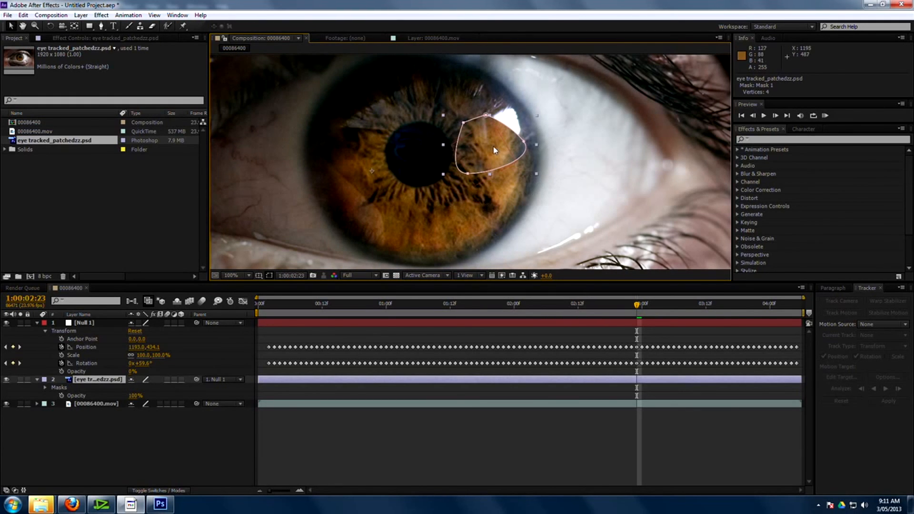
left_click_drag(491, 142, 503, 137)
left_click_drag(504, 132, 502, 127)
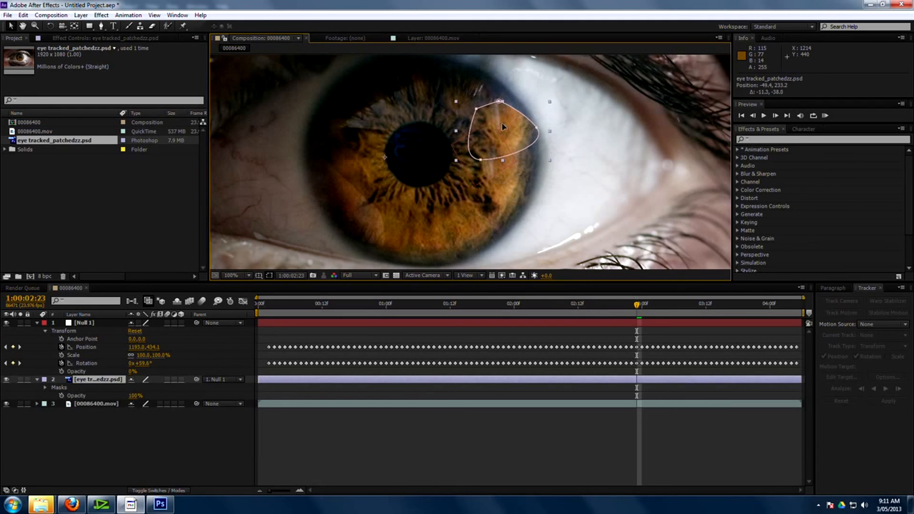
left_click(101, 26)
left_click_drag(537, 128, 522, 116)
left_click_drag(479, 160, 493, 157)
left_click_drag(475, 109, 480, 115)
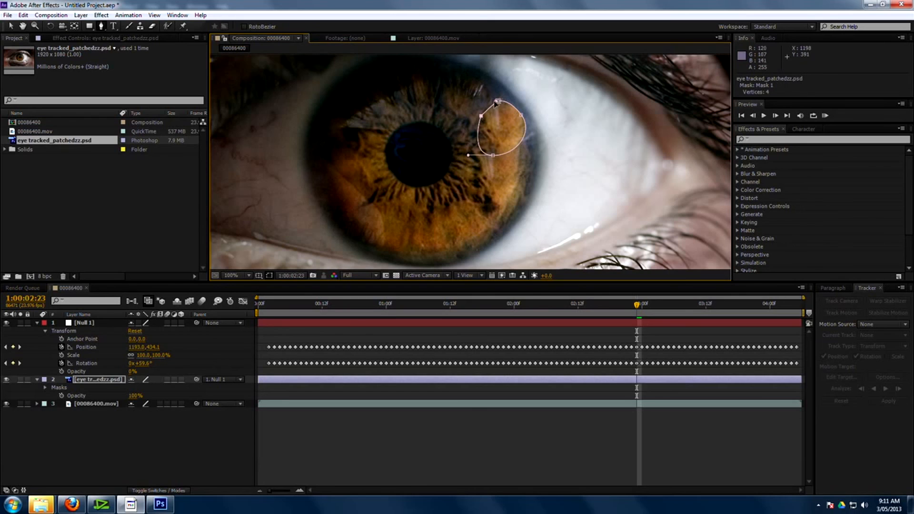
left_click(499, 100)
- Feather the patch mask 33 pixels and expand it 11 pixels
left_click(101, 382)
key("f")
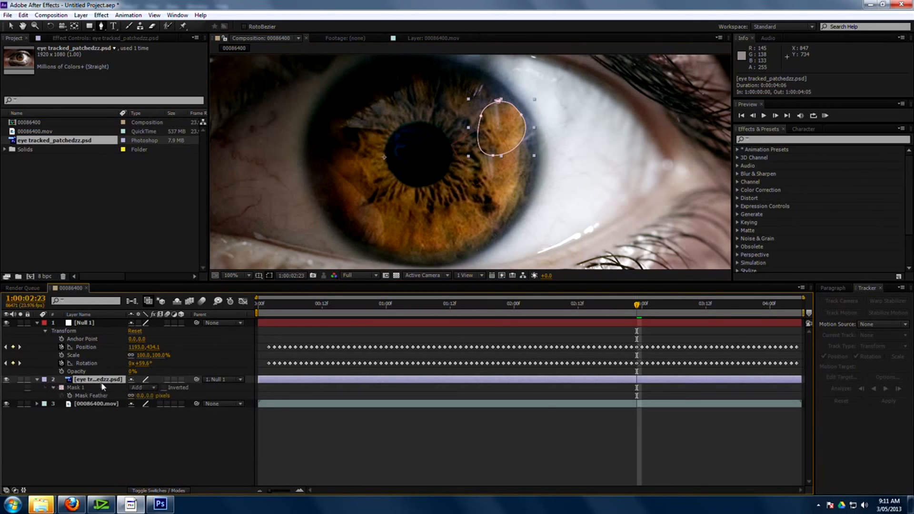
left_click_drag(141, 395, 160, 396)
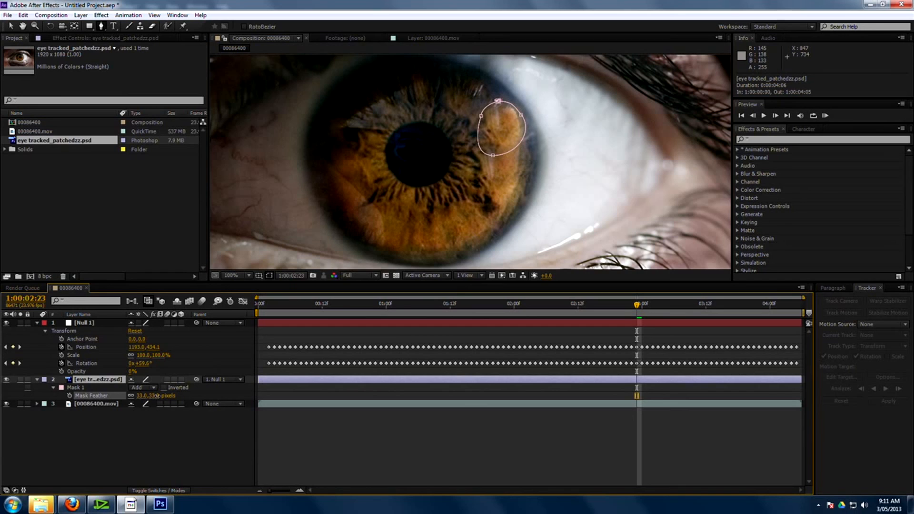
key("m")
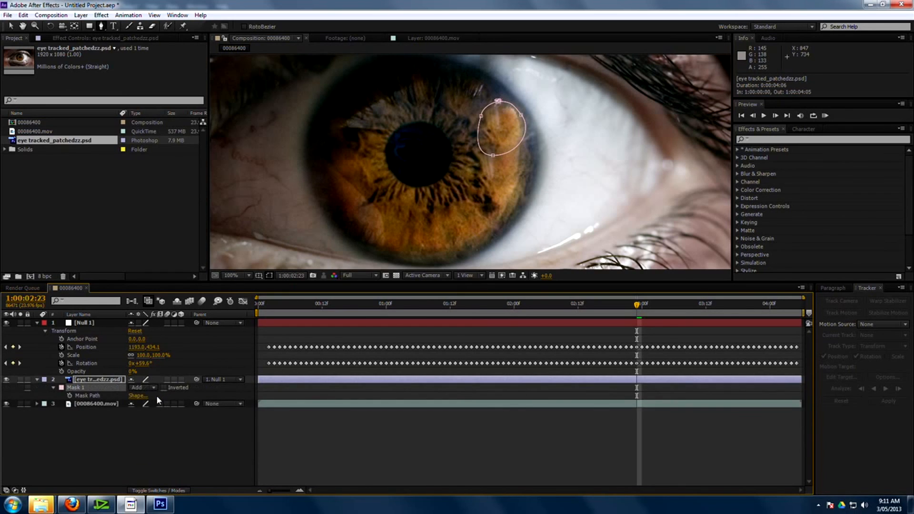
key("m")
key("m")
left_click(133, 420)
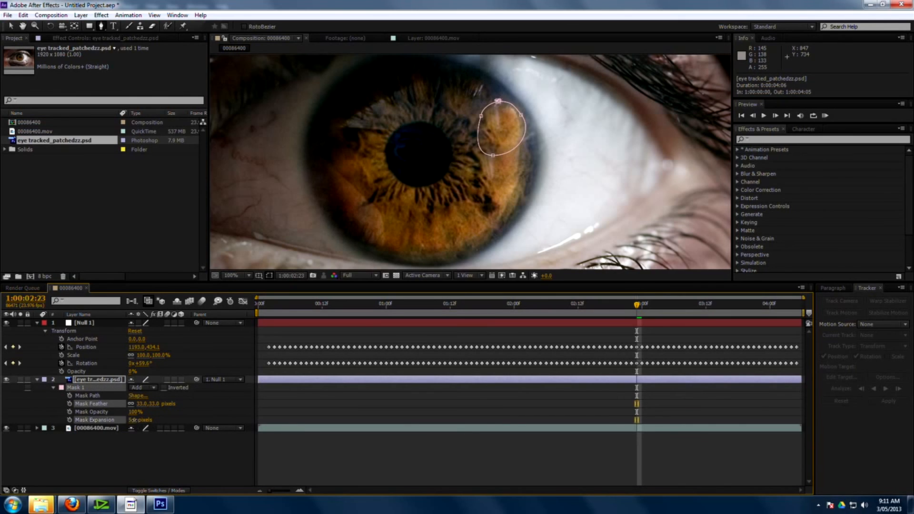
left_click(143, 424)
- Scrub through the clip at 50% preview to confirm the patch covers the iris reflection throughout
left_click(512, 468)
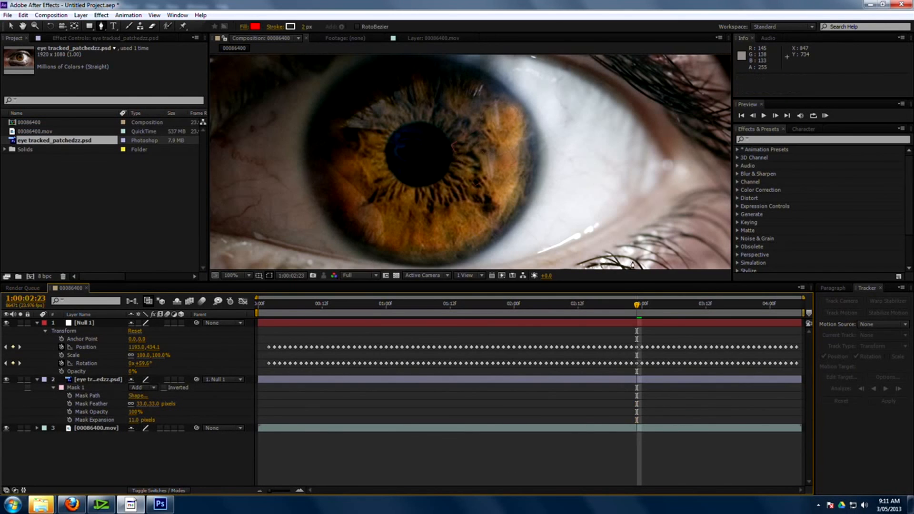
scroll(552, 174, "down", 2)
left_click(641, 304)
left_click_drag(685, 304, 578, 315)
scroll(468, 158, "down", 4)
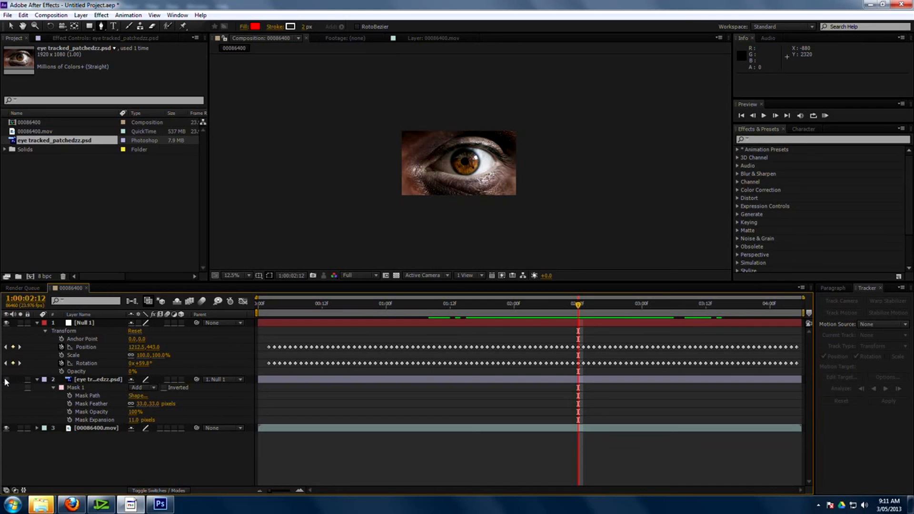
scroll(493, 253, "up", 2)
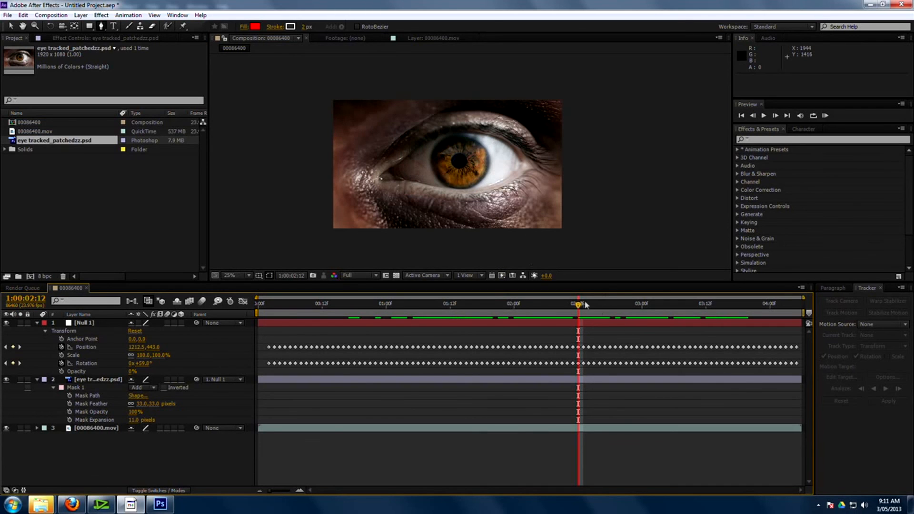
left_click_drag(578, 305, 305, 325)
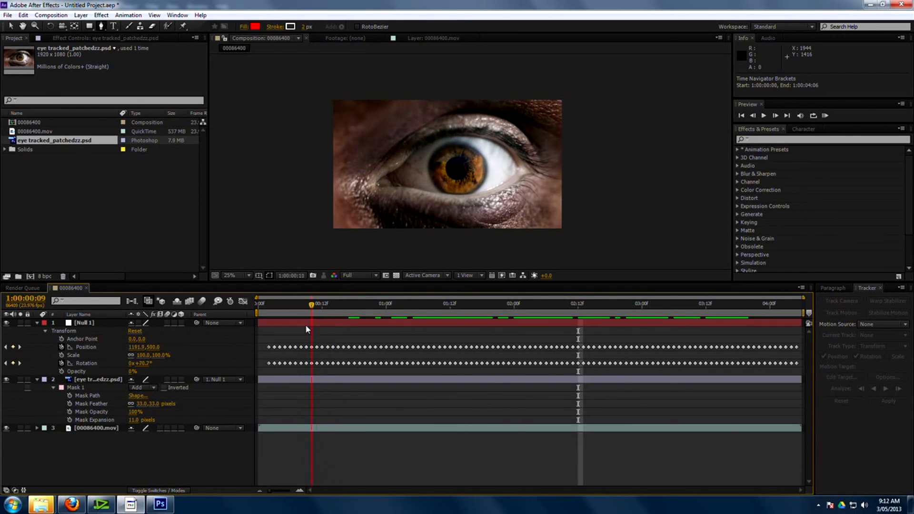
key("period")
mouse_move(306, 310)
left_mouse_down()
mouse_move(330, 309)
mouse_move(293, 312)
mouse_move(343, 310)
mouse_move(290, 310)
left_mouse_up()
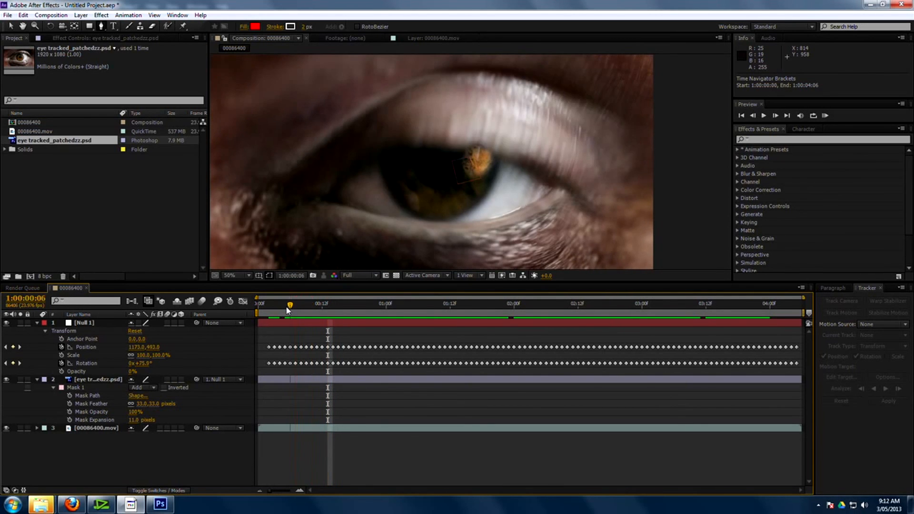
left_click(91, 378)
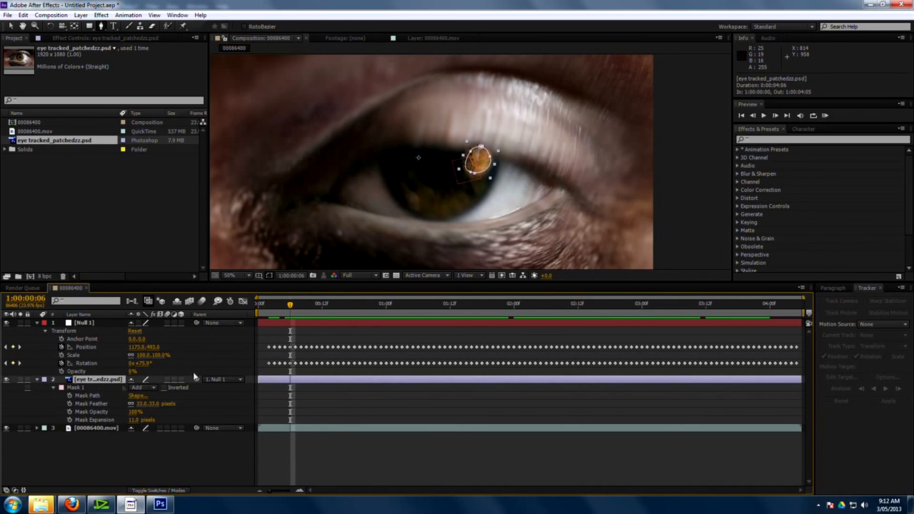
left_click(101, 14)
- Apply Curves to the eye patch and set a Curves keyframe at frame 6
mouse_move(201, 104)
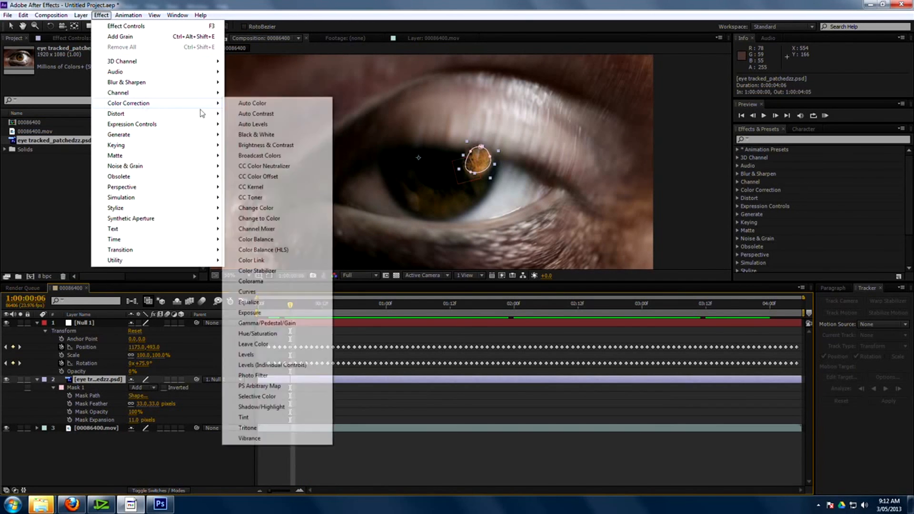
left_click(268, 295)
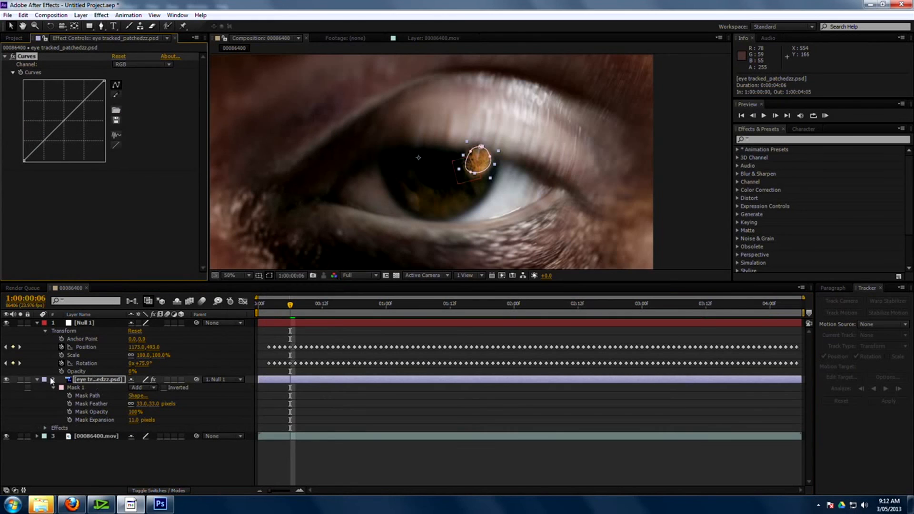
left_click(77, 385)
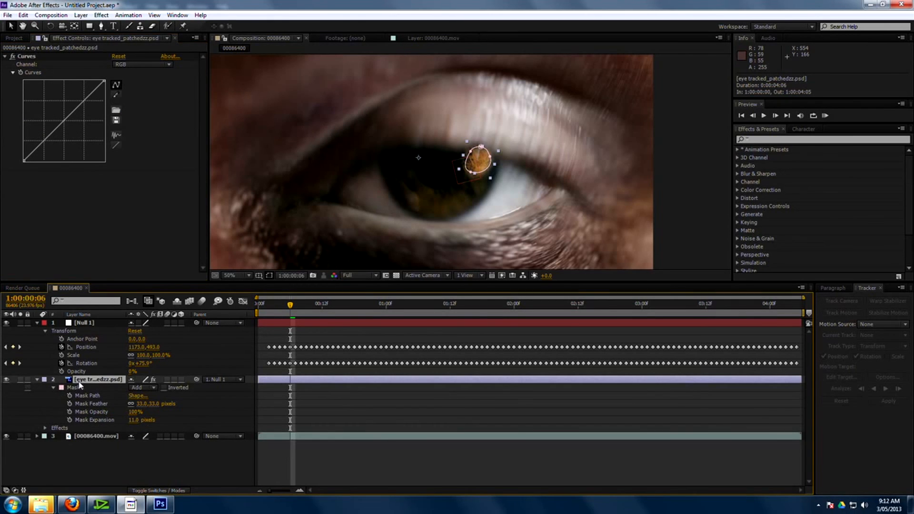
key("e")
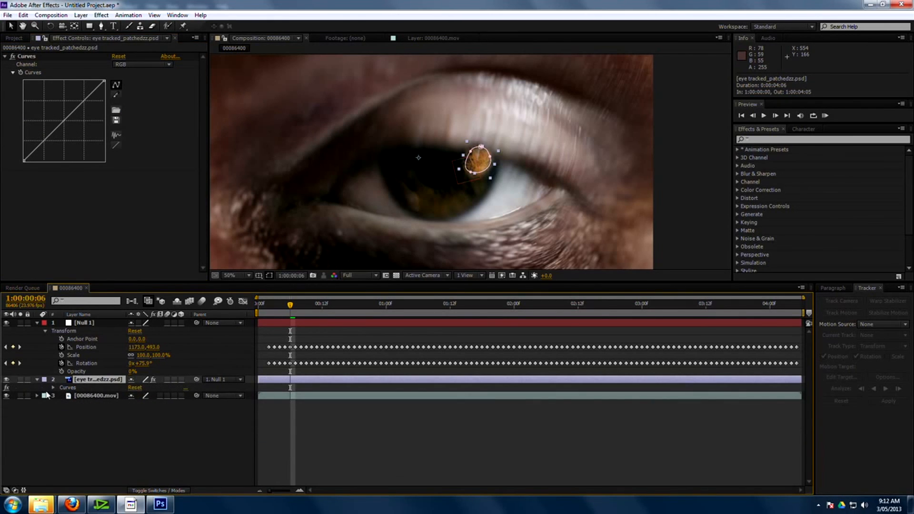
left_click(70, 395)
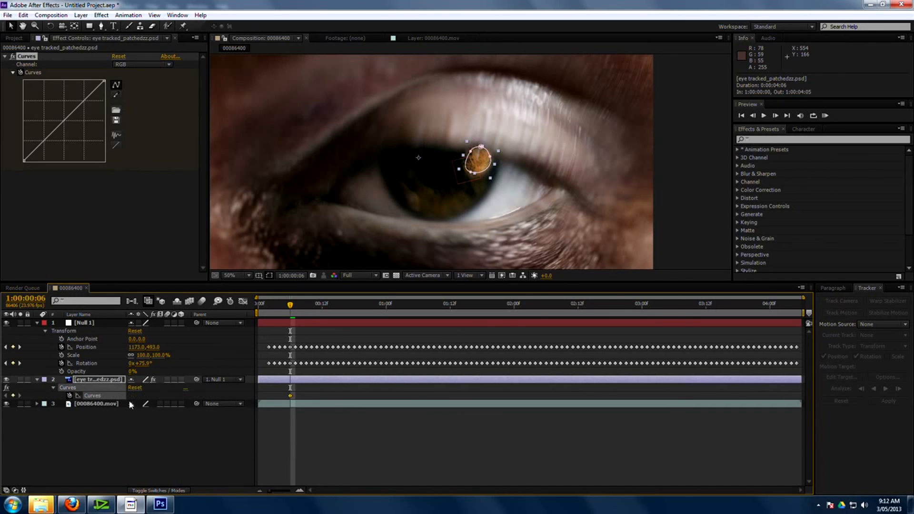
left_click_drag(288, 312, 303, 309)
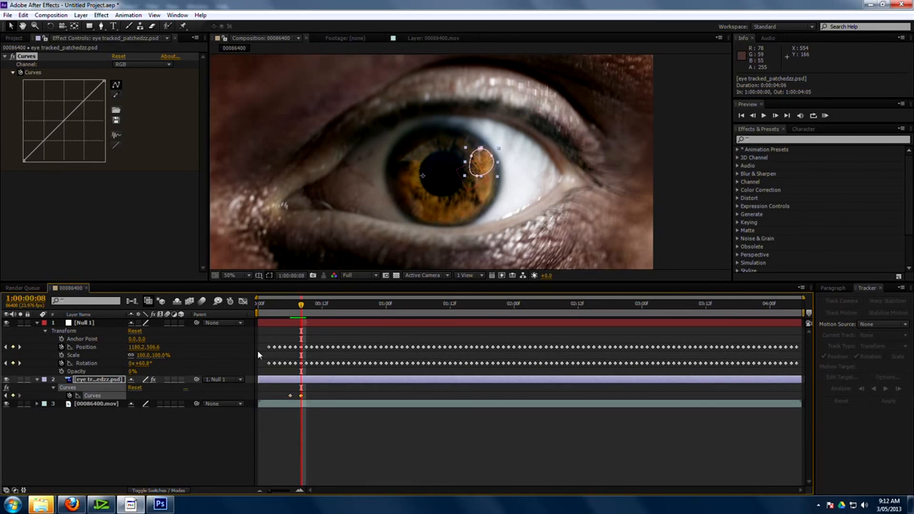
left_click_drag(295, 308, 290, 309)
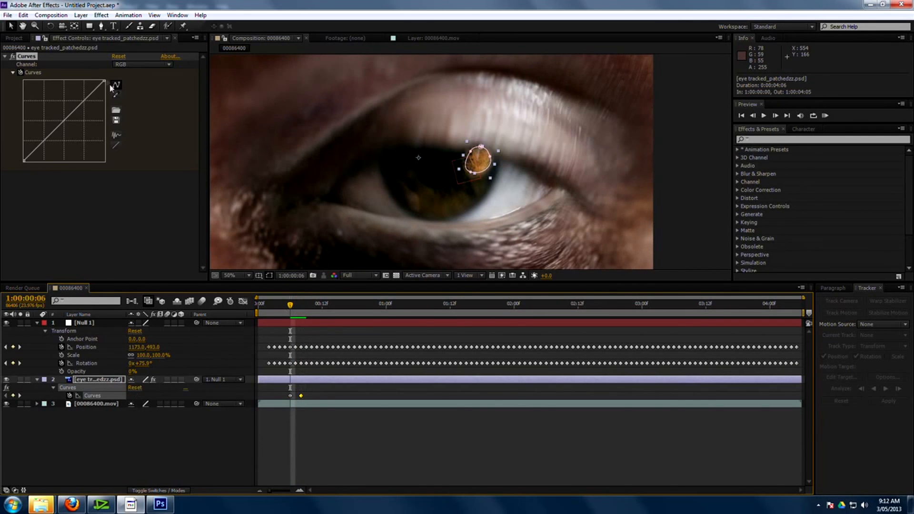
- Bend the curve to darken the patch's highlights and midtones, then hide the mask outline
left_click_drag(70, 122, 78, 121)
left_click_drag(103, 81, 104, 102)
left_click_drag(23, 160, 15, 145)
left_click_drag(76, 123, 74, 136)
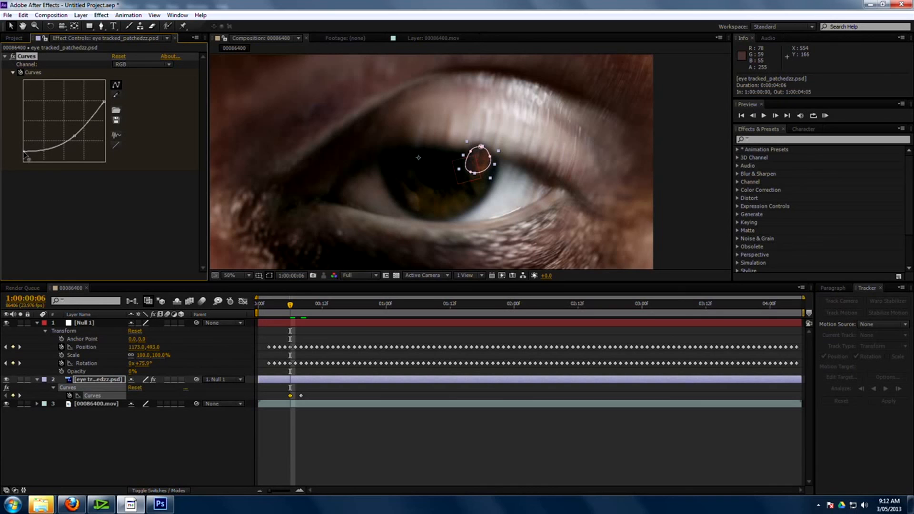
left_click_drag(75, 136, 88, 146)
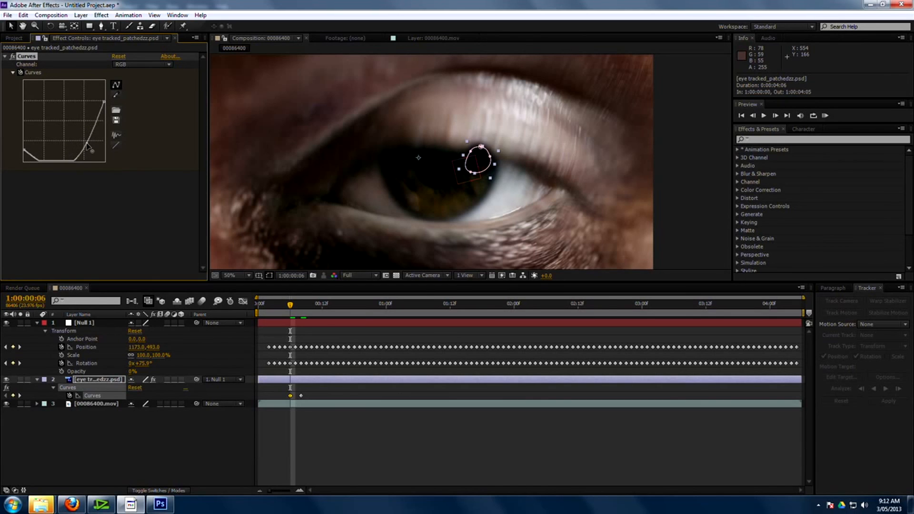
mouse_move(295, 310)
left_mouse_down()
mouse_move(304, 311)
mouse_move(290, 310)
left_mouse_up()
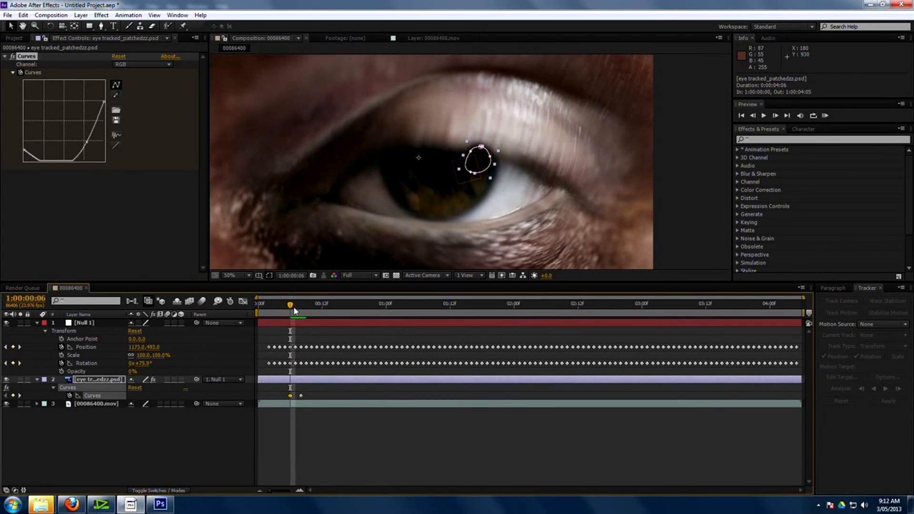
key("ctrl+shift+h")
- Duplicate the eye footage layer and move the copy to the top of the layer stack
left_click(125, 419)
left_click(97, 403)
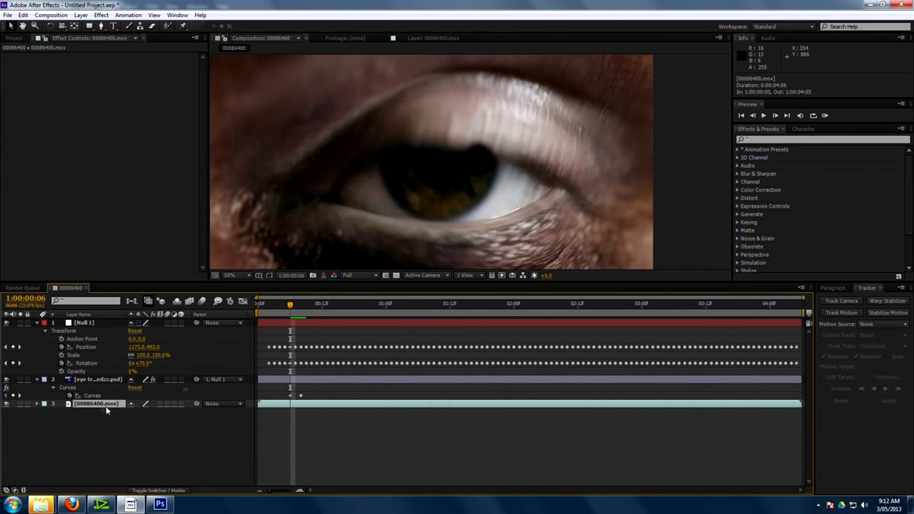
key("ctrl+d")
left_click_drag(106, 406, 86, 373)
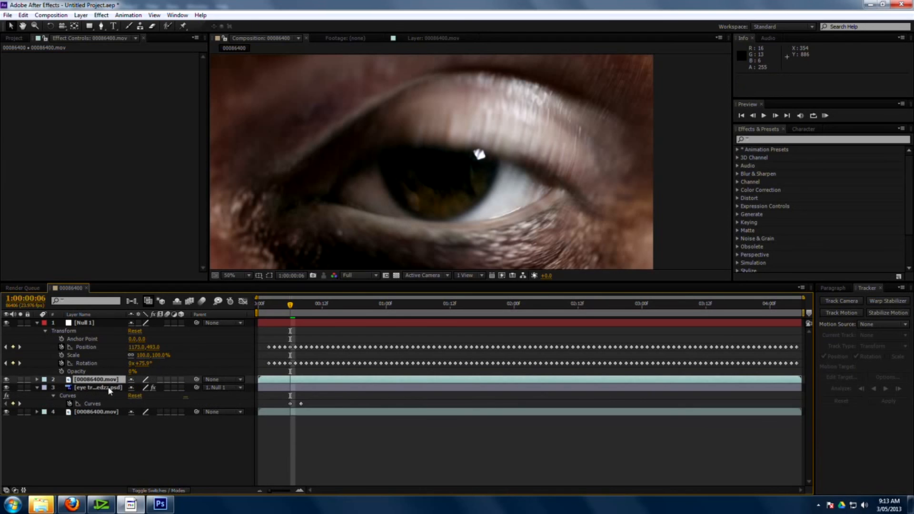
left_click_drag(425, 219, 425, 225)
- Draw a Pen mask on the duplicate and narrow it to a thin strip along the upper eyelid
left_click(101, 26)
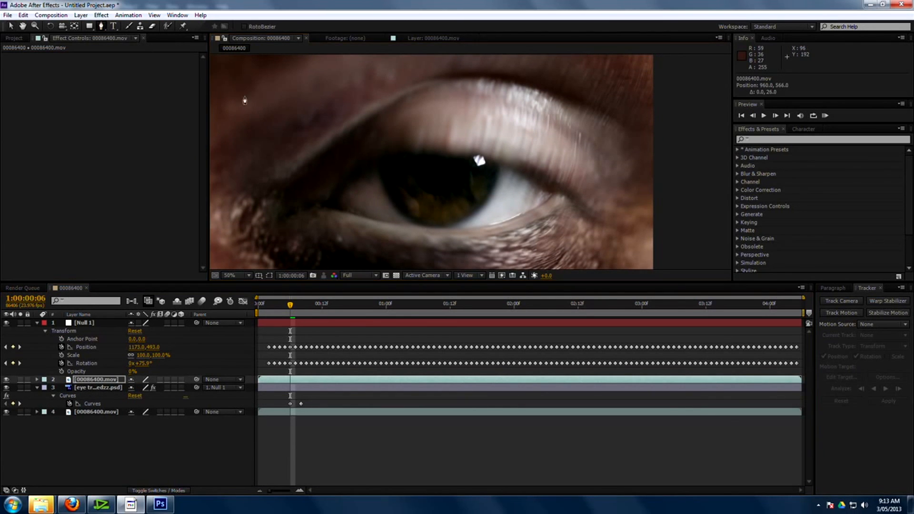
left_click(429, 136)
left_click(544, 166)
left_click_drag(440, 160, 428, 160)
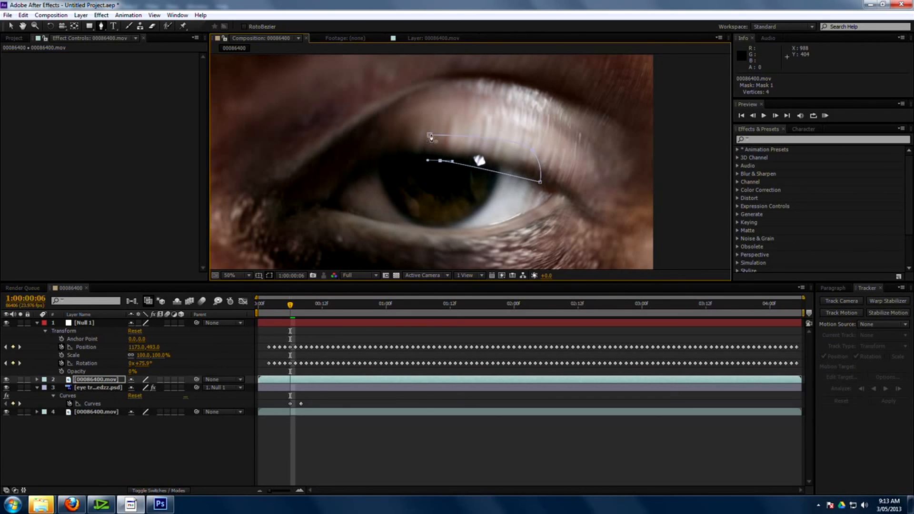
left_click(429, 136)
left_click(159, 441)
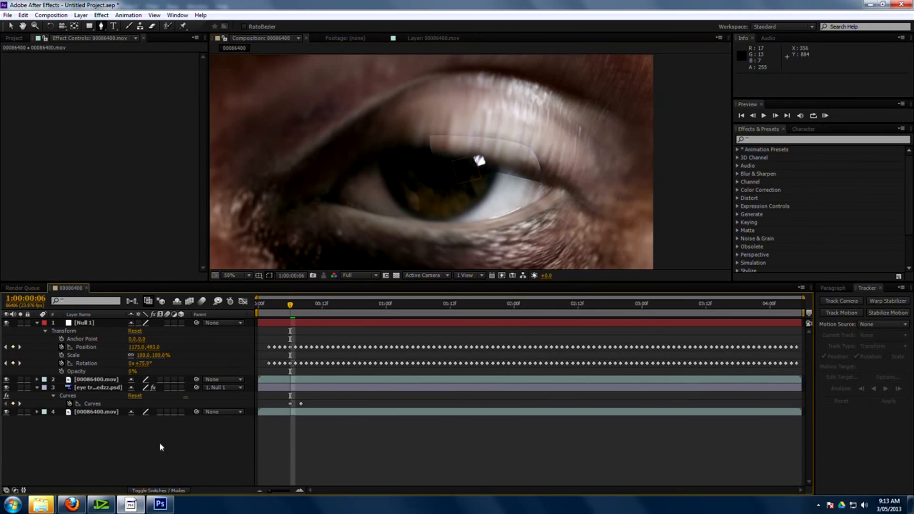
left_click(90, 380)
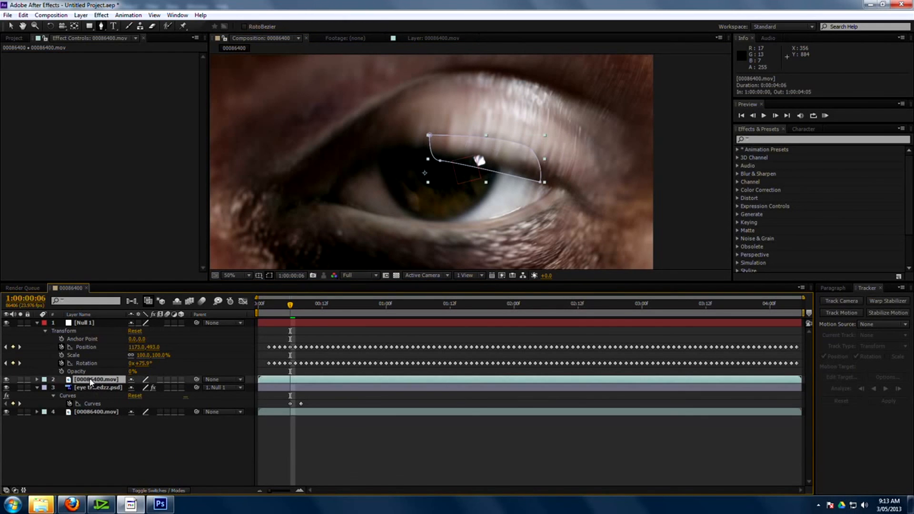
left_click_drag(440, 161, 441, 154)
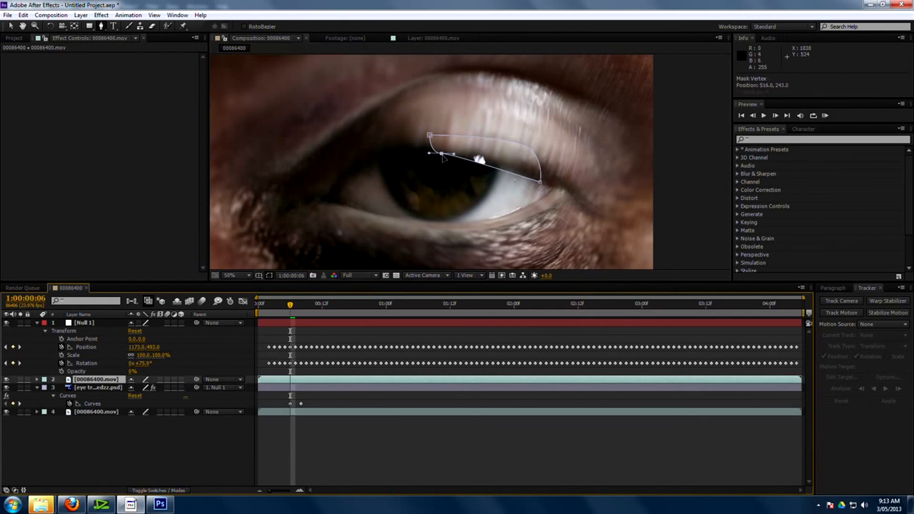
left_click_drag(539, 182, 511, 159)
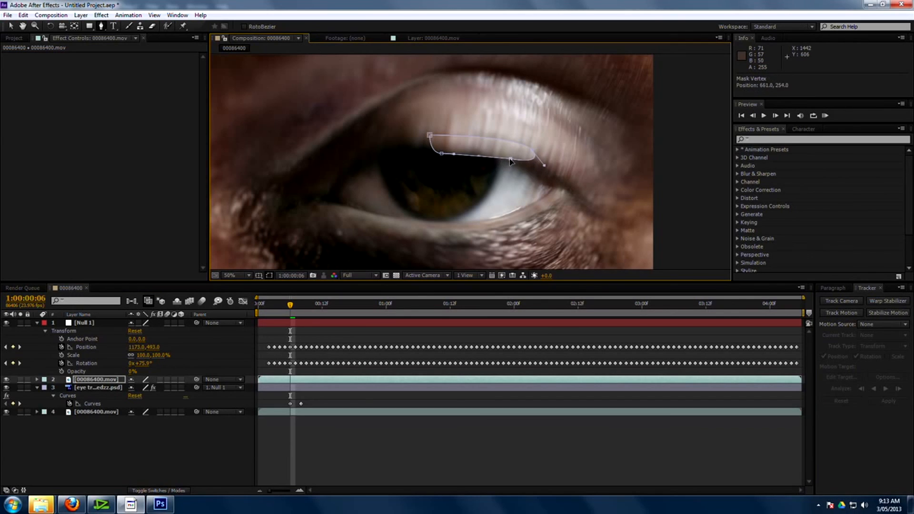
left_click_drag(442, 153, 431, 134)
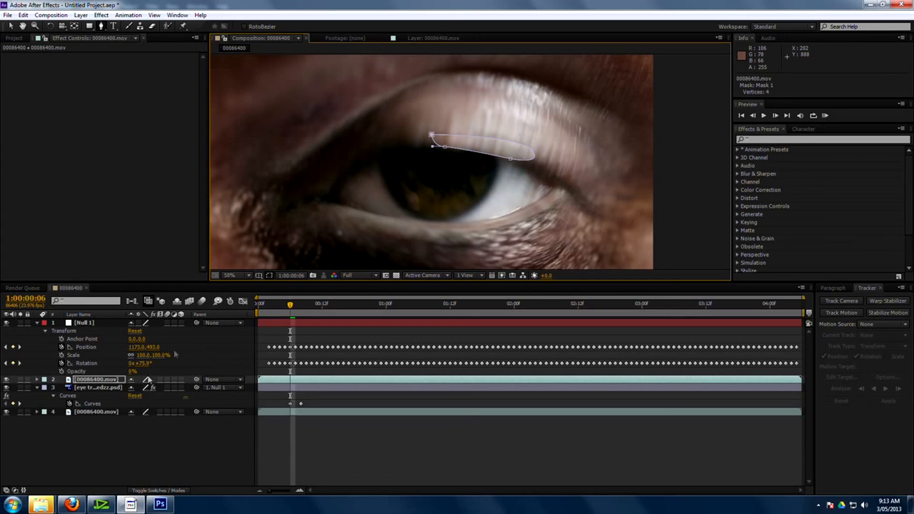
- Feather the eyelid mask's edge and nudge the masked footage slightly left and down
key("f")
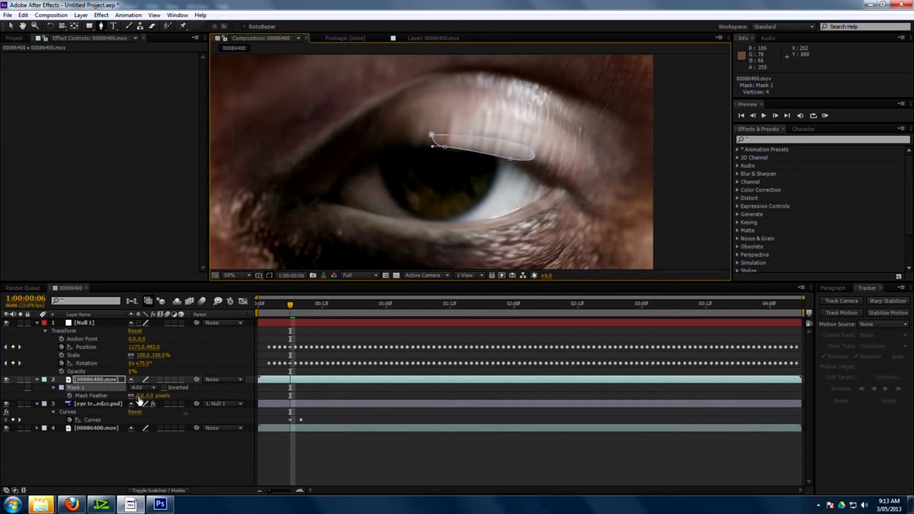
left_click_drag(139, 398, 146, 398)
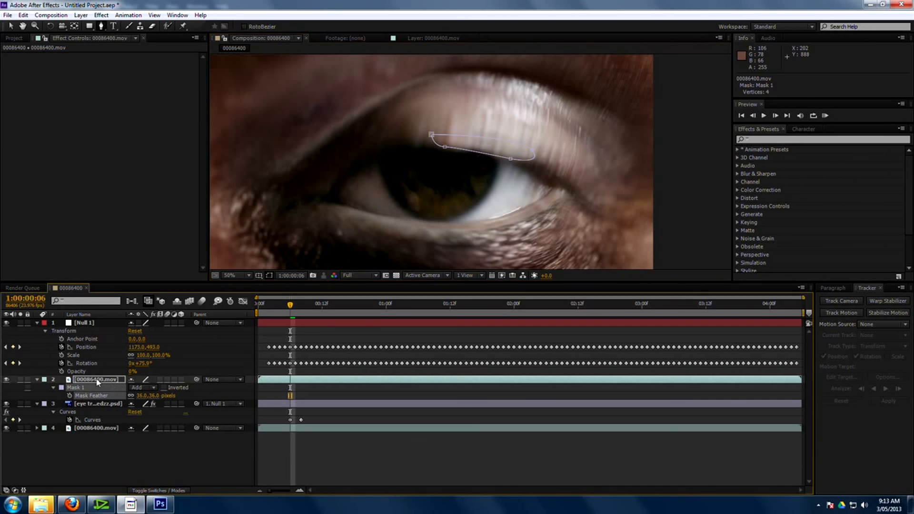
left_click(100, 379)
left_click_drag(497, 143, 495, 144)
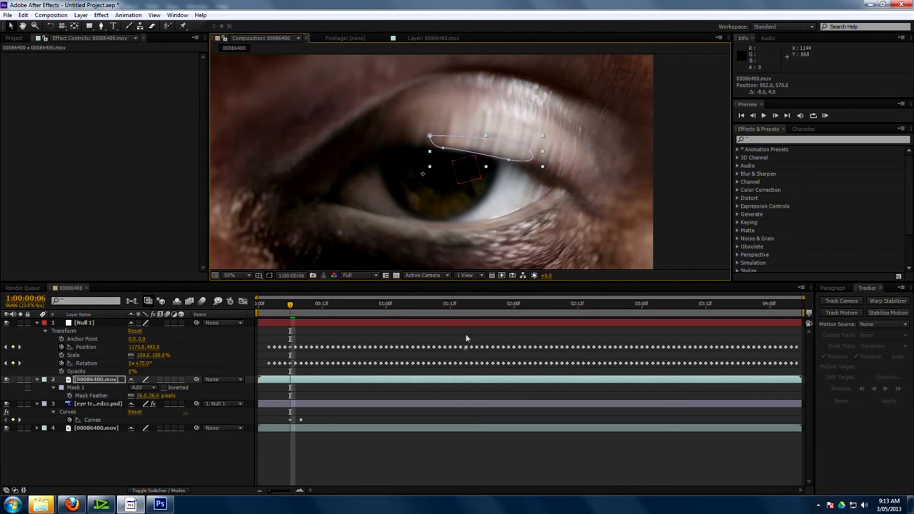
- Start opacity keyframes on layer 2, raise it to 100%, and shift the keys one frame earlier
scroll(491, 163, "down", 2)
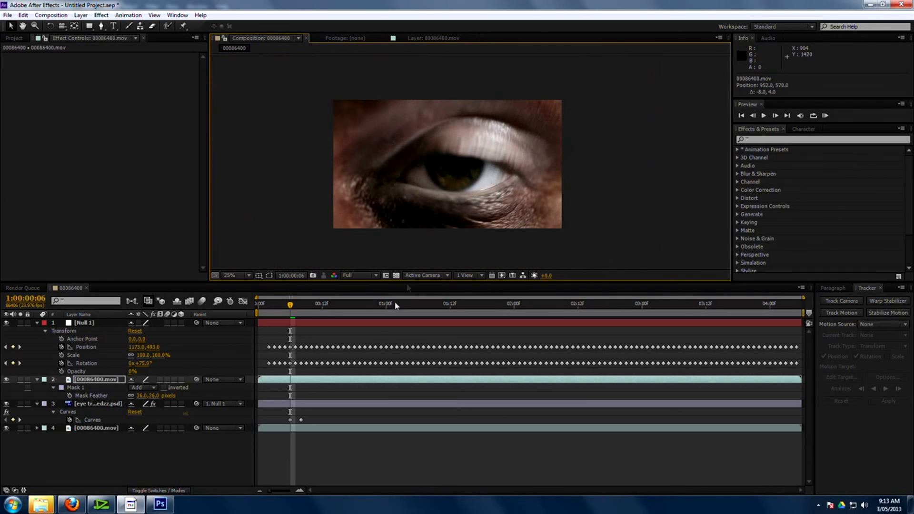
mouse_move(290, 303)
left_mouse_down()
mouse_move(301, 304)
mouse_move(290, 306)
left_mouse_up()
left_click(311, 380)
key("t")
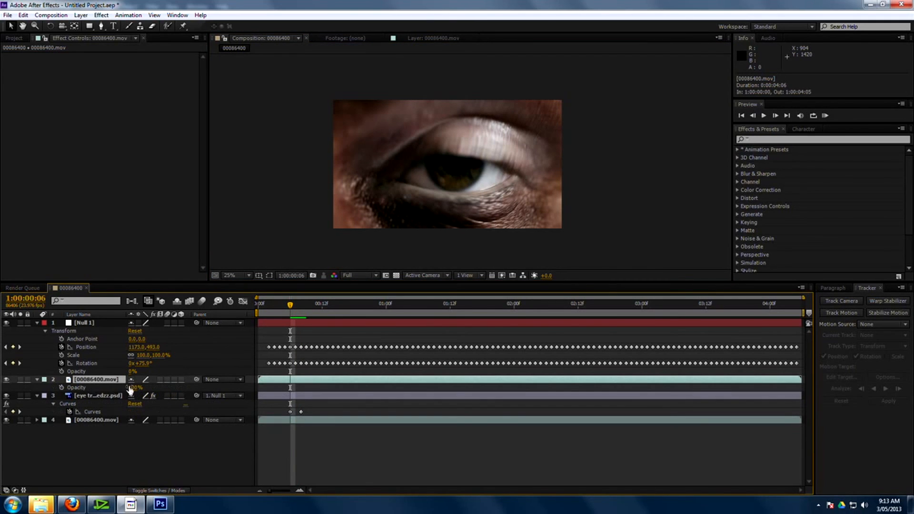
left_click(76, 387)
left_click(61, 387)
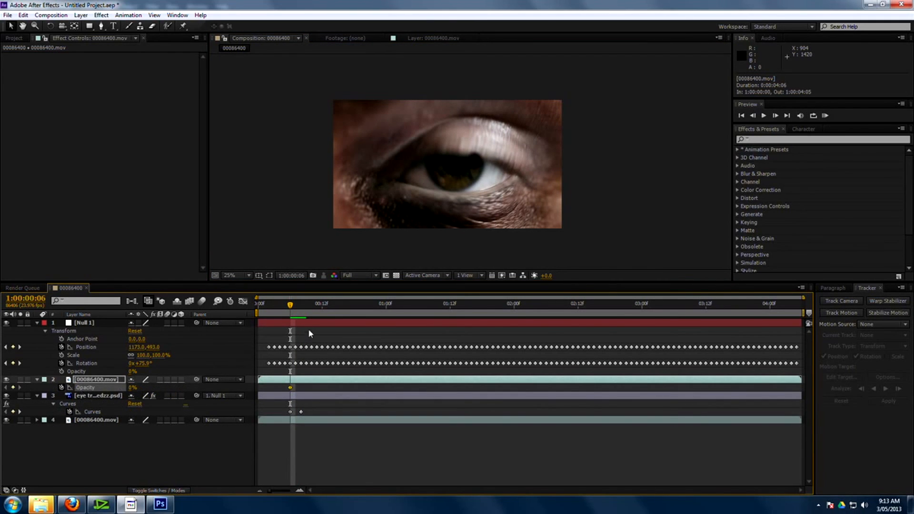
key("Page_Down")
key("Page_Down")
left_click_drag(302, 305, 296, 305)
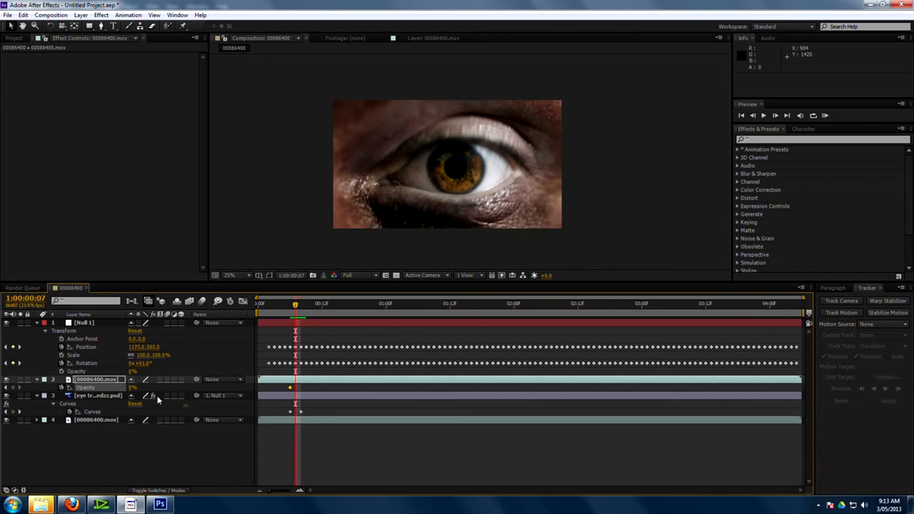
left_click_drag(135, 388, 486, 378)
key("=")
key("=")
left_click_drag(312, 386, 261, 391)
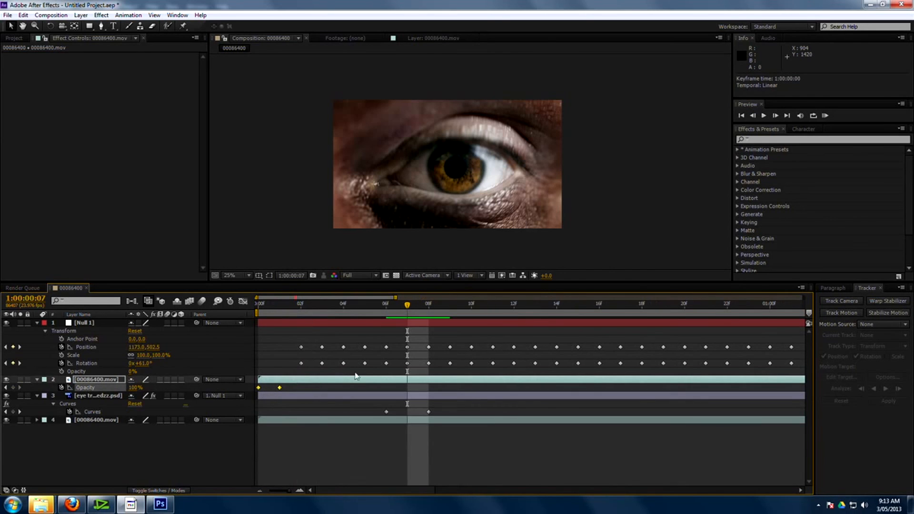
- Key layer 2's opacity at 0% on frame 05, 100% on frame 06 and 0% on frame 07
left_click(391, 310)
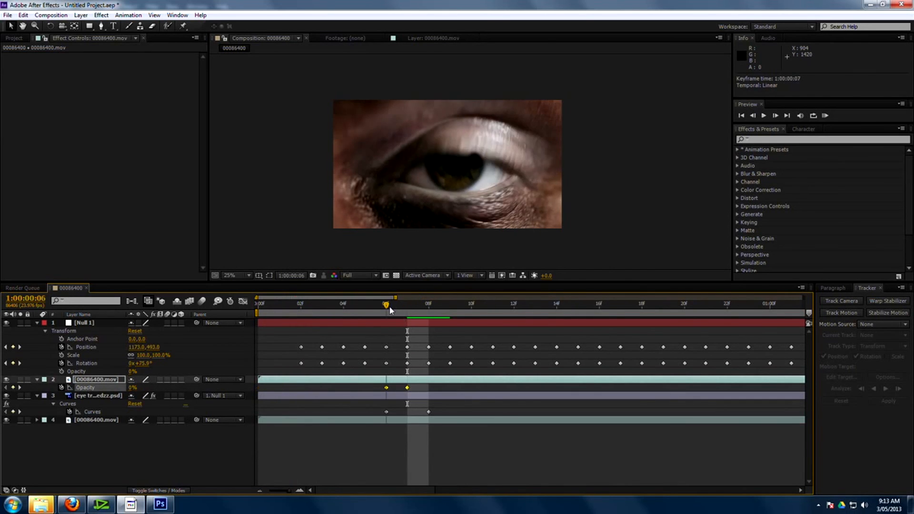
left_click(381, 388)
left_click_drag(133, 388, 300, 380)
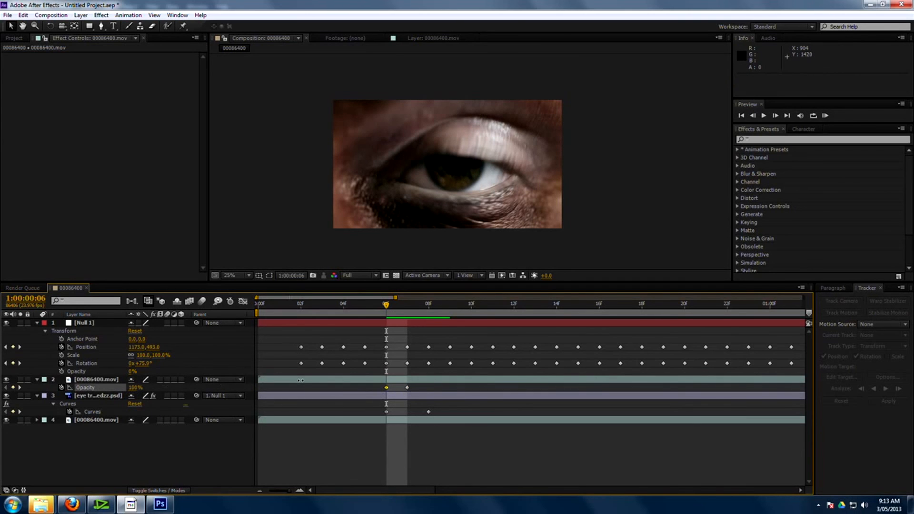
left_click(301, 384)
left_click(374, 306)
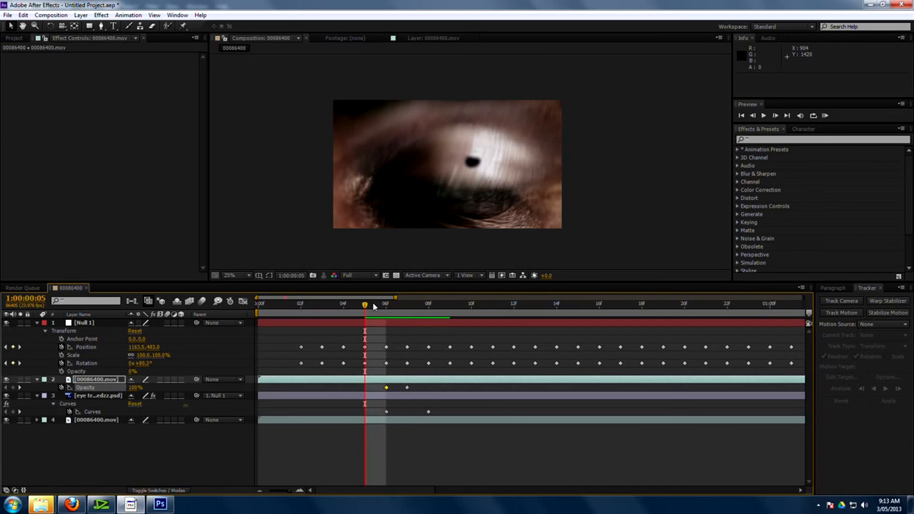
left_click_drag(134, 388, 13, 408)
left_click(386, 305)
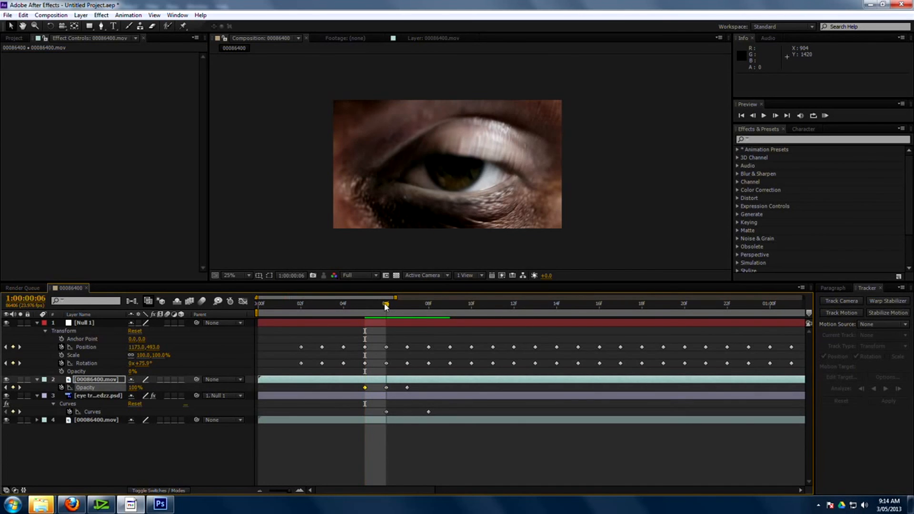
key("Page_Down")
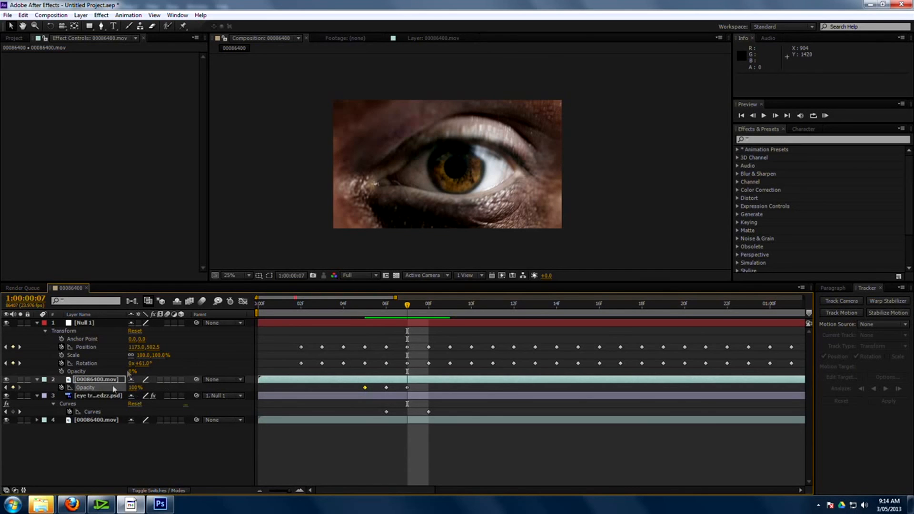
left_click_drag(134, 388, 6, 412)
left_click(422, 443)
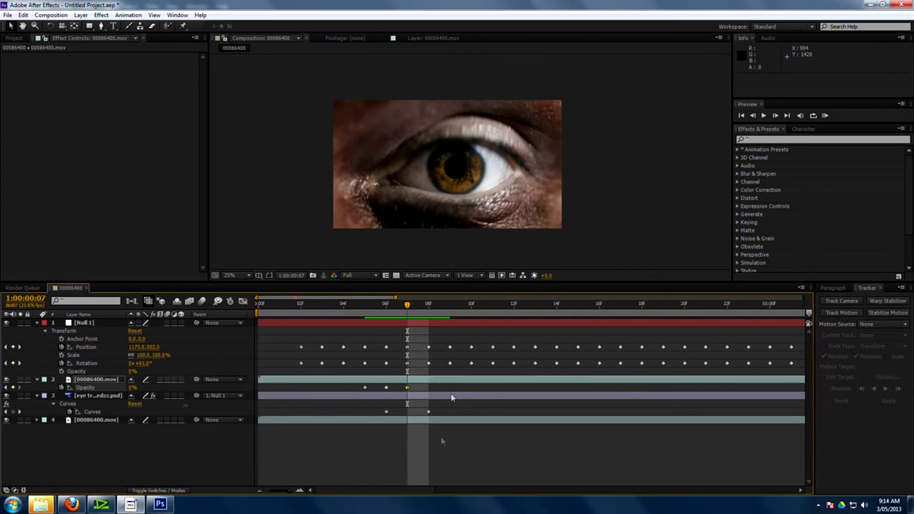
left_click_drag(407, 308, 374, 313)
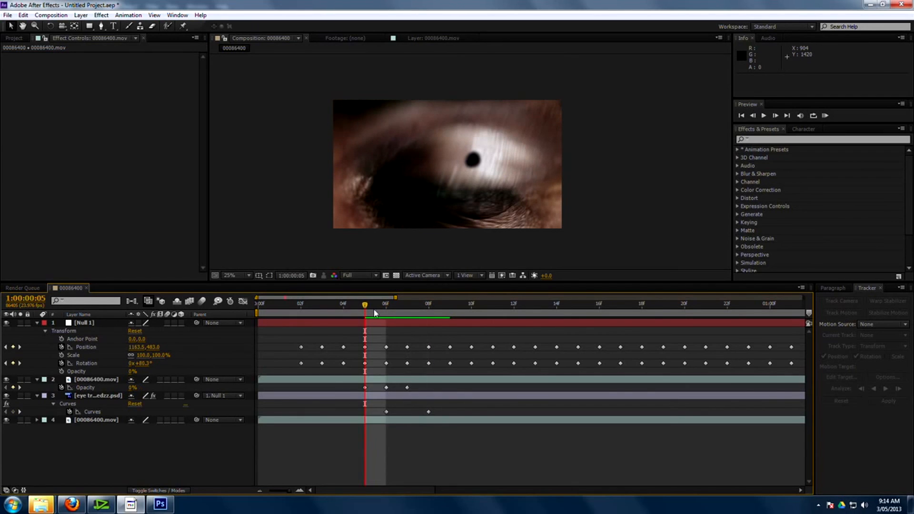
- Keyframe the eye tracked_patchedzz.psd layer at 1% opacity from frame 05 and preview frames 05–07
left_click(90, 419)
left_click(94, 396)
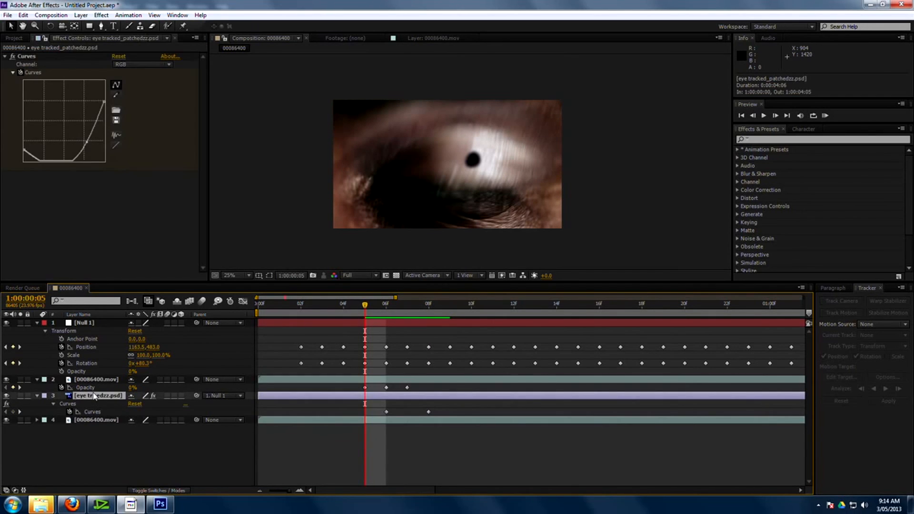
key("t")
left_click_drag(134, 403, 2, 407)
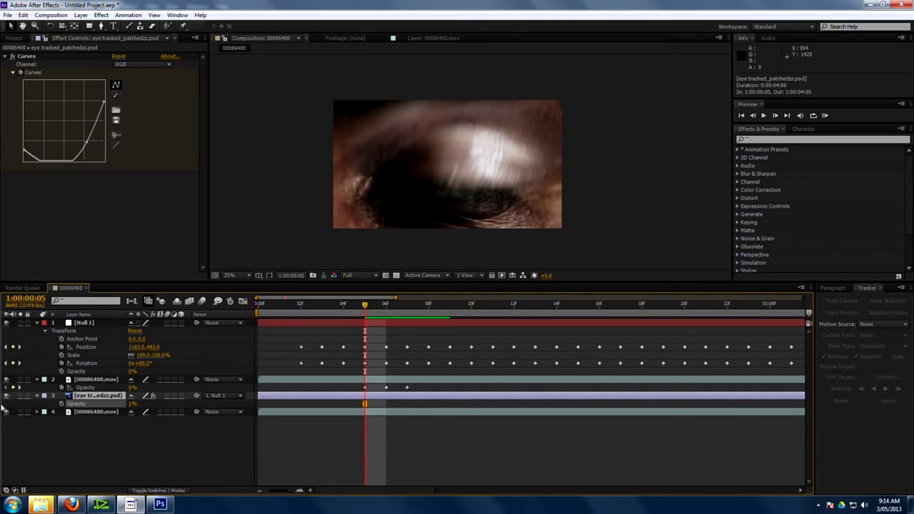
left_click(61, 404)
key("Page_Down")
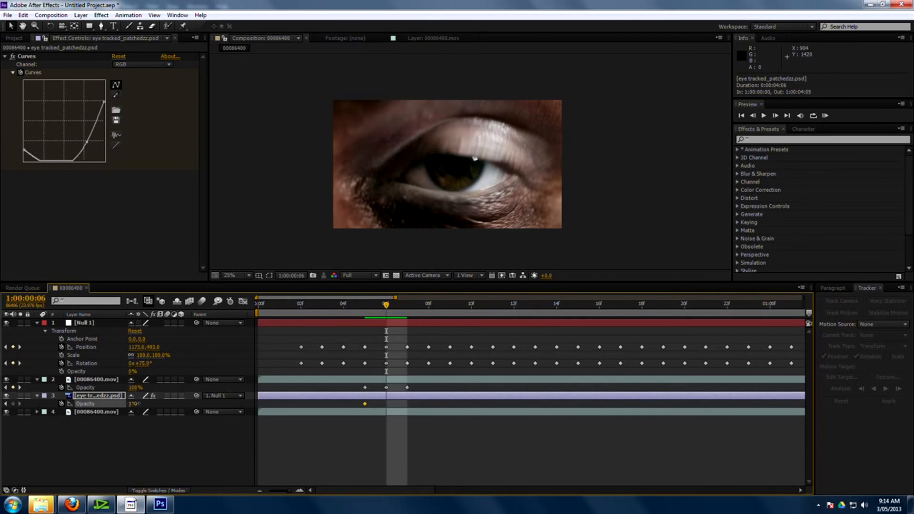
left_click_drag(396, 307, 545, 320)
scroll(486, 222, "down", 2)
scroll(518, 267, "up", 2)
left_click_drag(544, 320, 487, 318)
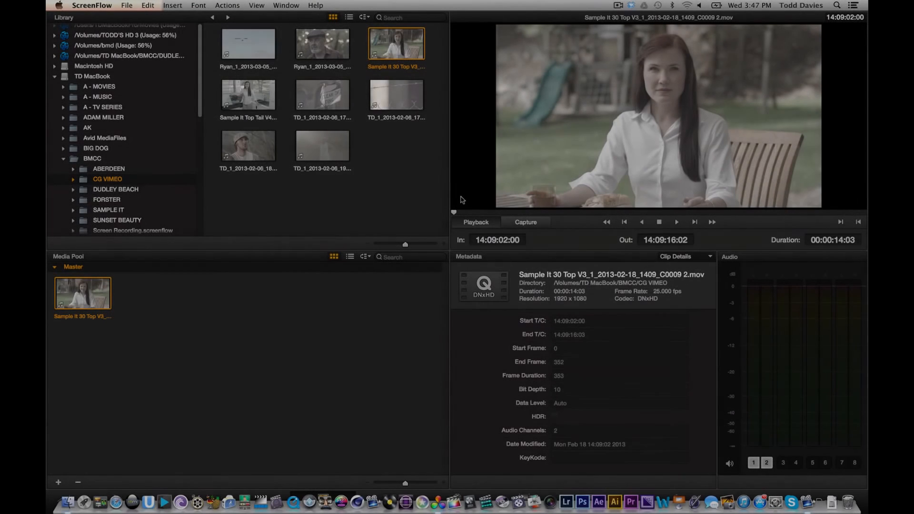
- Bring the DaVinci Resolve window to the front, showing its Media page
left_click(81, 308)
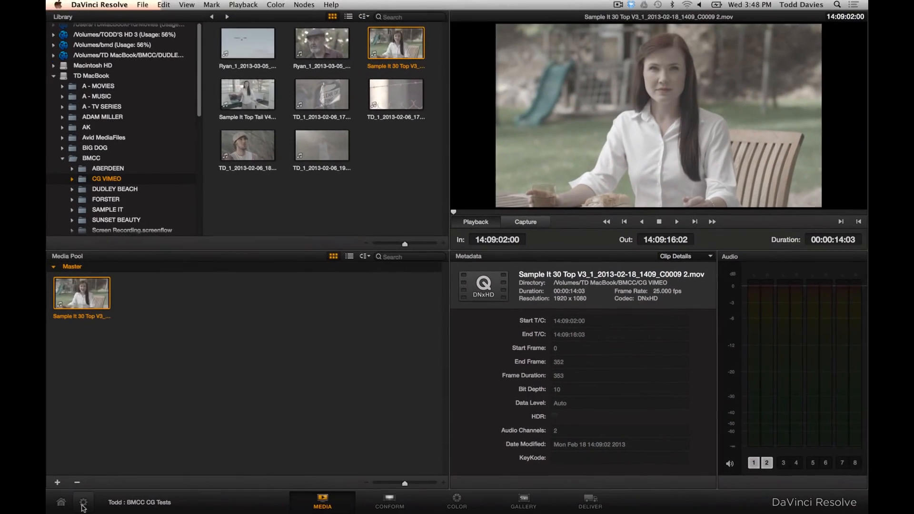
left_click(84, 503)
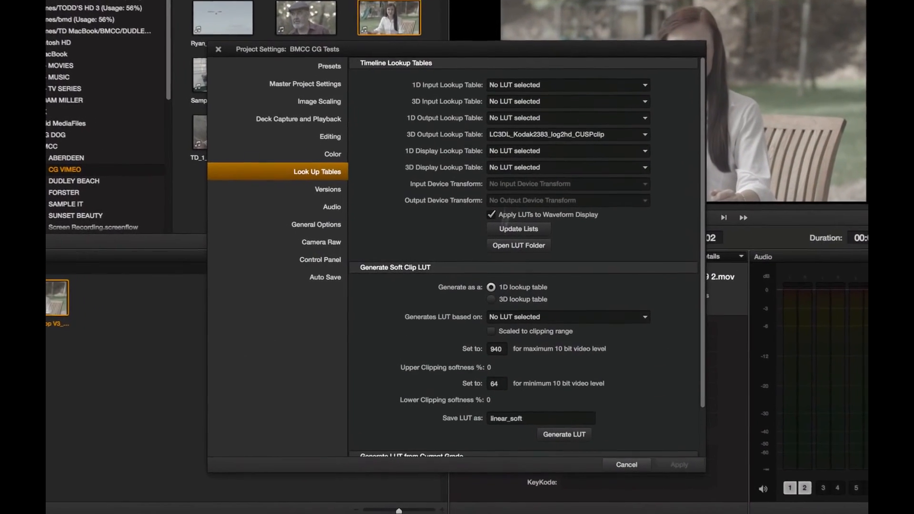
left_click(269, 62)
scroll(684, 152, "up", 5)
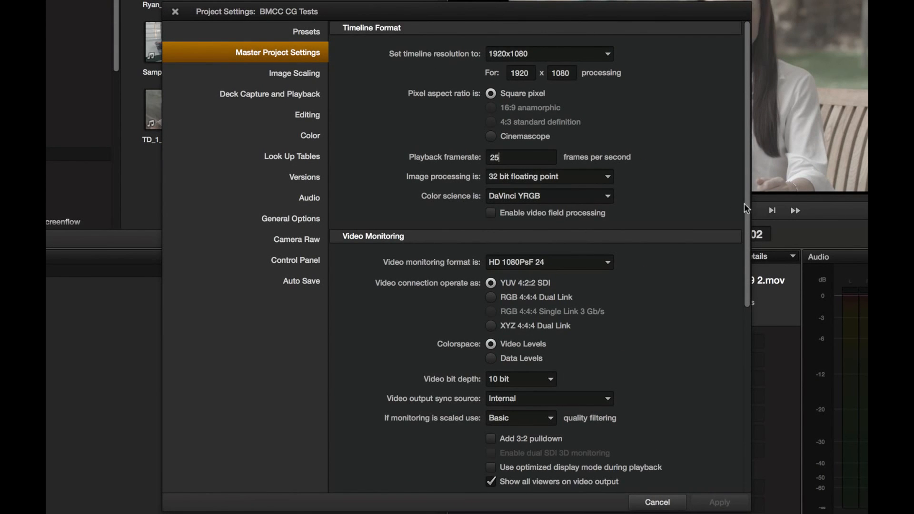
scroll(674, 191, "down", 6)
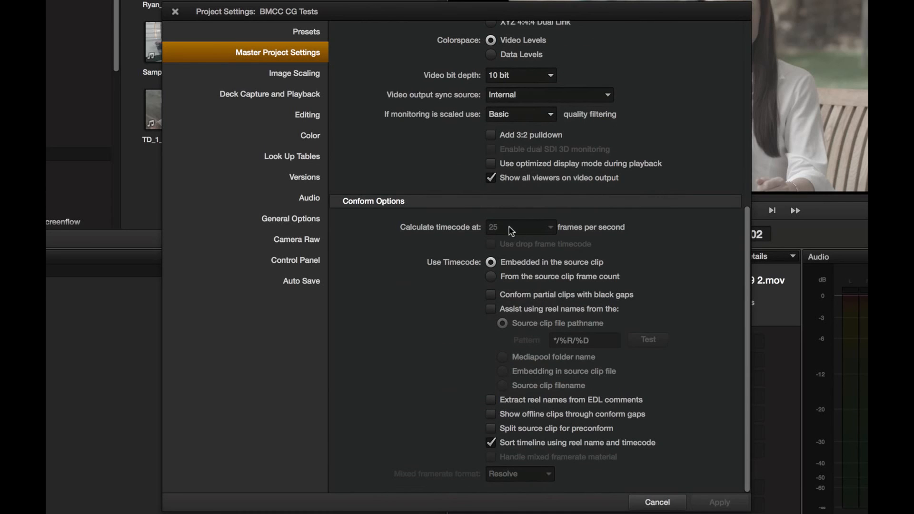
left_click(311, 156)
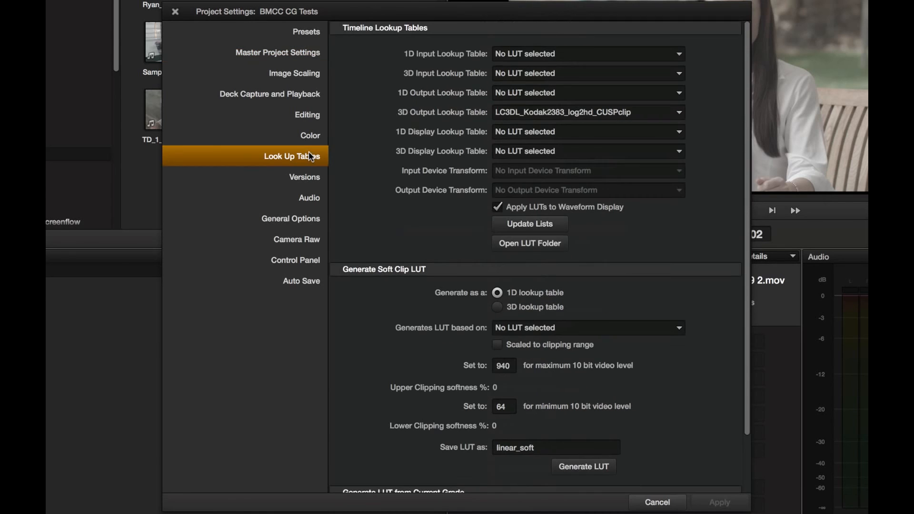
left_click(570, 112)
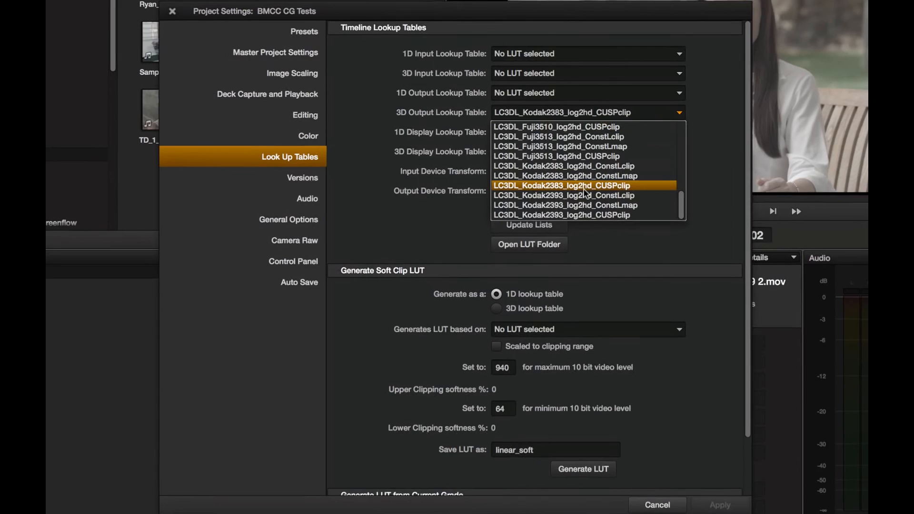
scroll(577, 207, "down", 2)
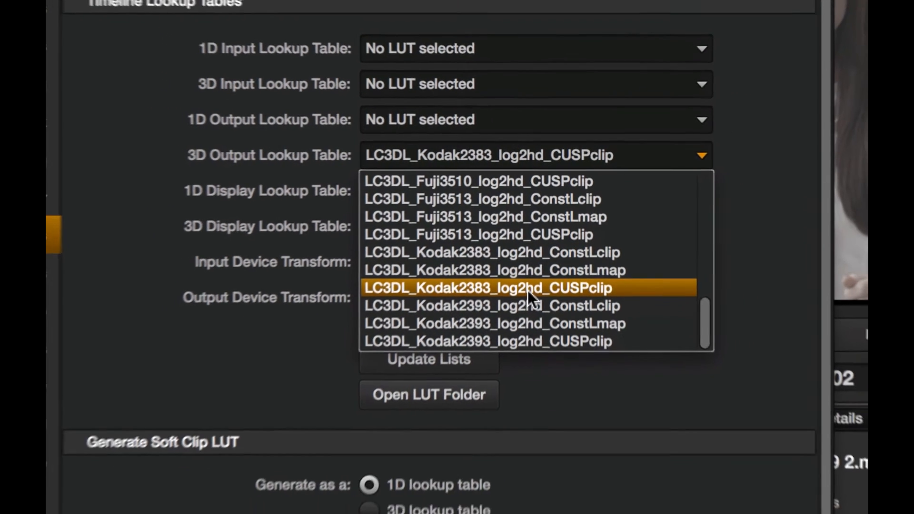
left_click(522, 309)
left_click(601, 443)
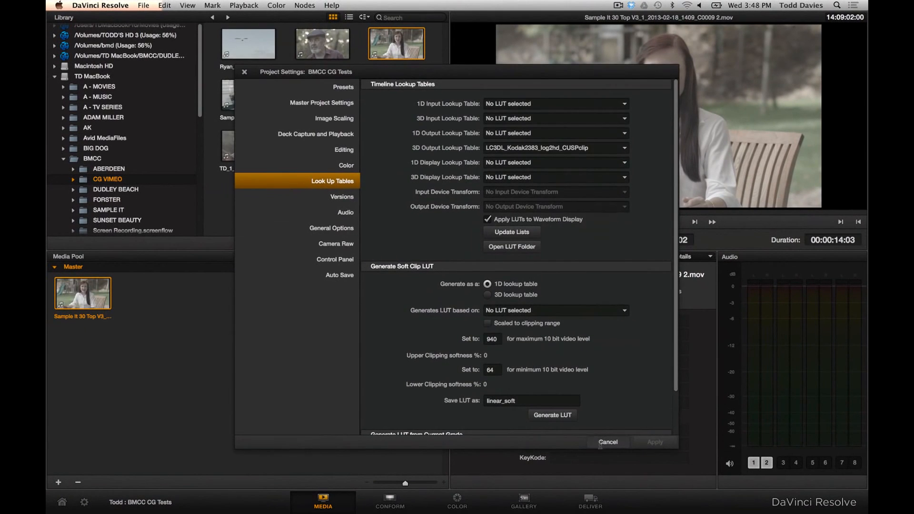
- On the Color page at 01:00:07:00, add two Luminance curve points that darken the image and lift shadows
left_click(457, 502)
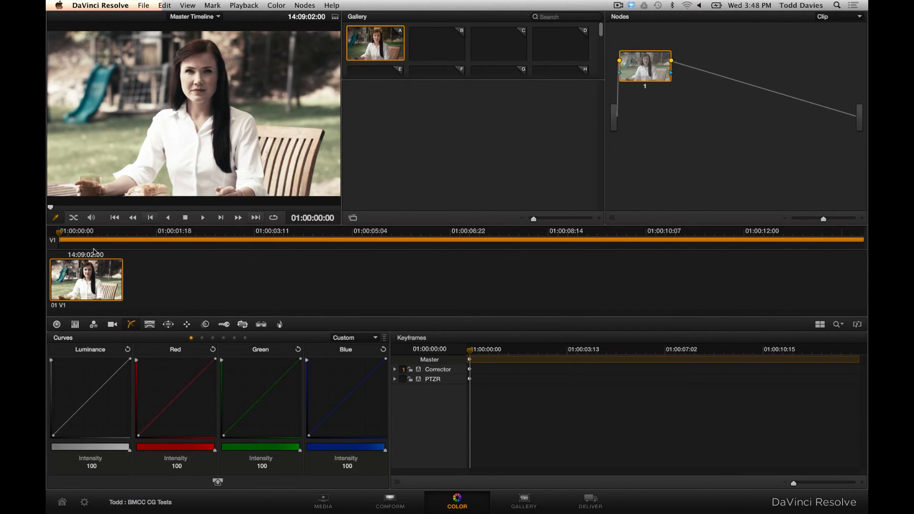
key("alt+f")
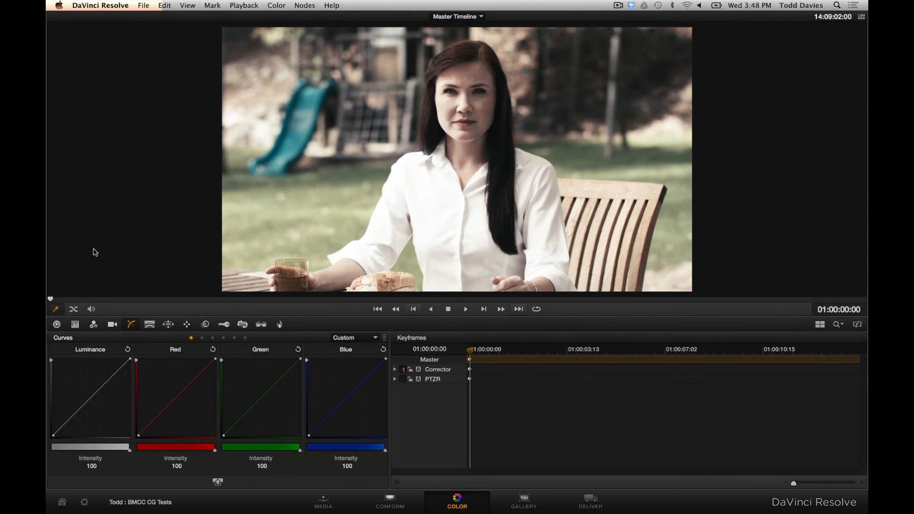
left_click_drag(361, 298, 477, 294)
left_click_drag(484, 384, 458, 384)
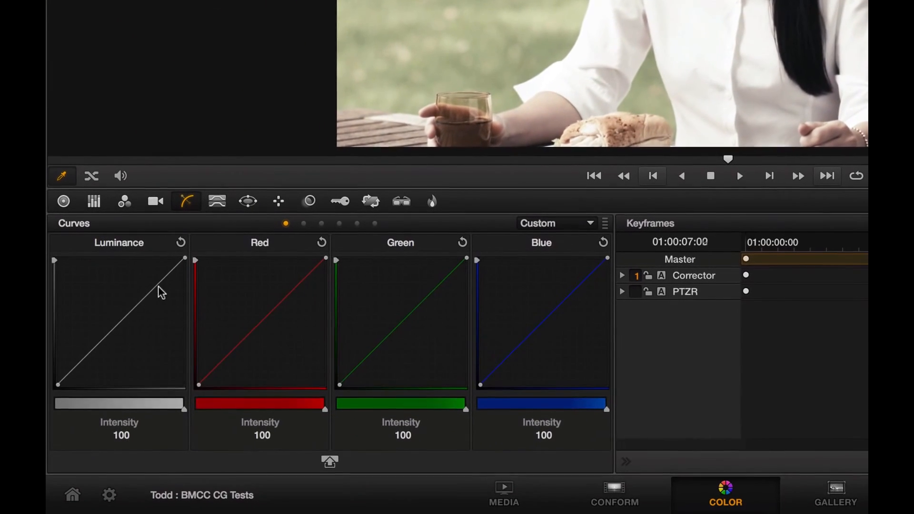
left_click_drag(158, 286, 157, 301)
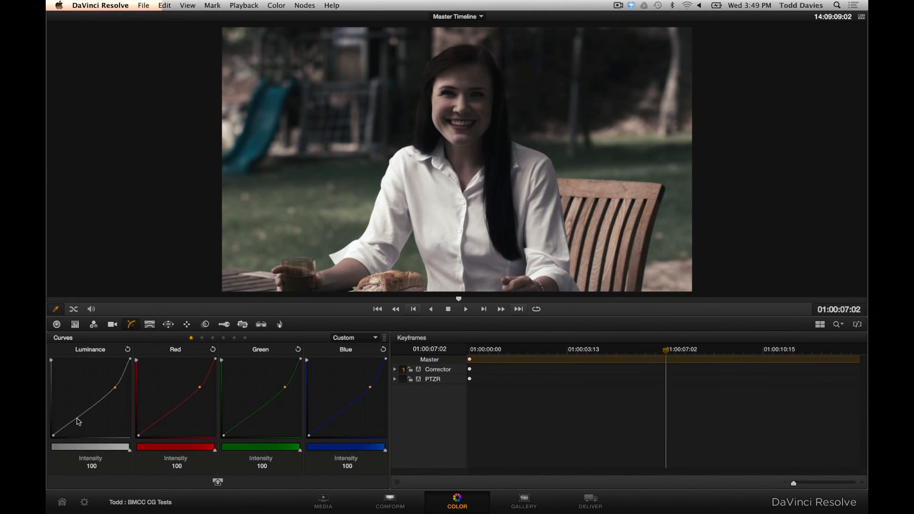
left_click_drag(78, 420, 80, 410)
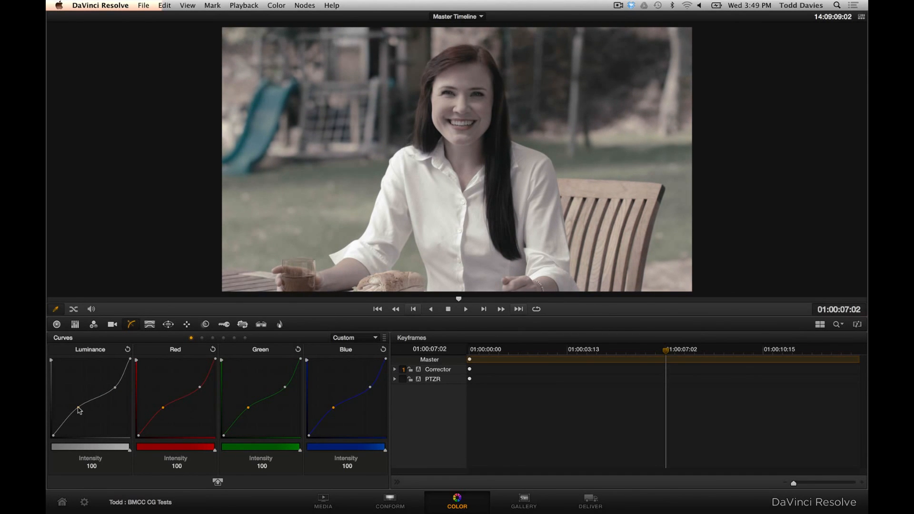
left_click(115, 389)
- Raise the clip's saturation to 100 in Color Wheels
left_click(56, 324)
double_click(315, 482)
type("100")
key("Return")
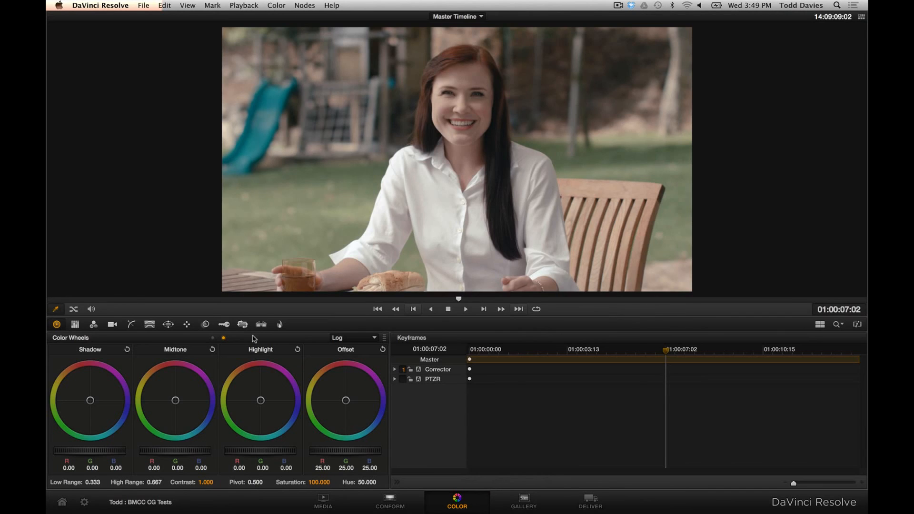
- Add a serial node with a circular window and shape it into a tall, widely softened ellipse over her face
key("alt+f")
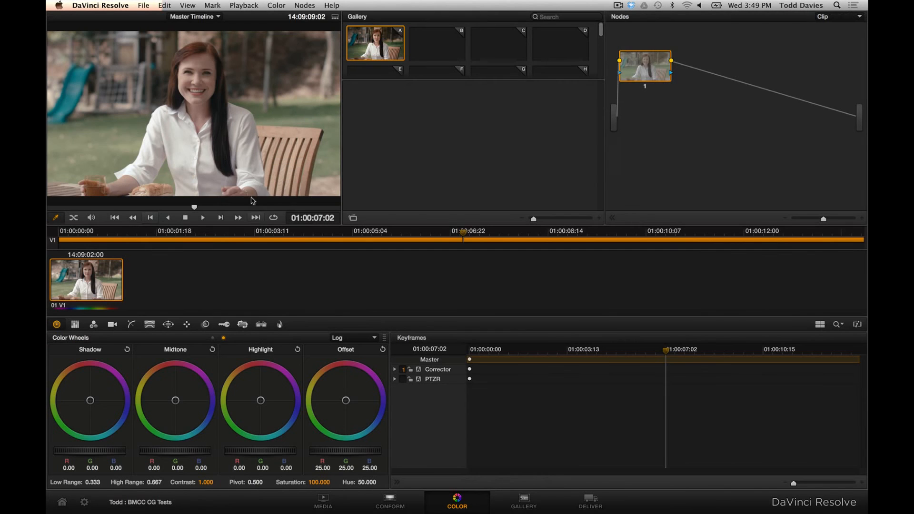
left_click(305, 5)
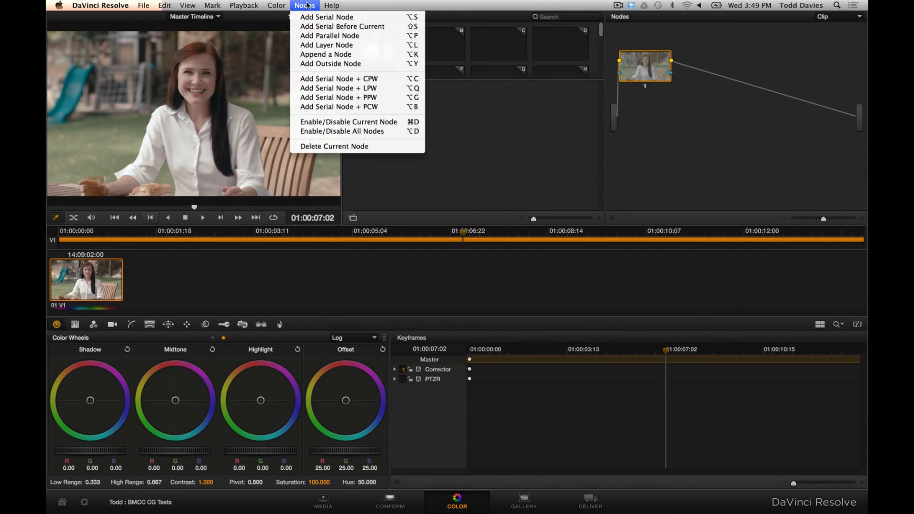
left_click(308, 79)
key("alt+f")
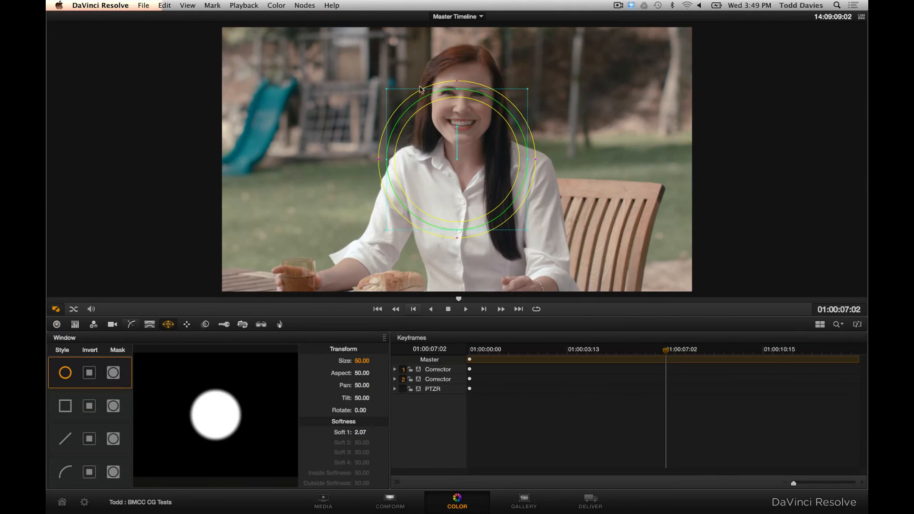
left_click_drag(527, 88, 556, 61)
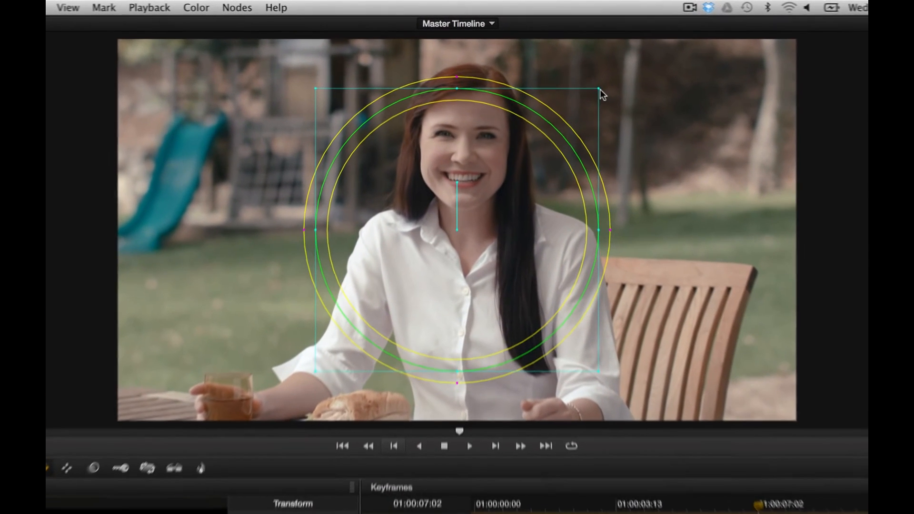
left_click_drag(599, 232, 564, 235)
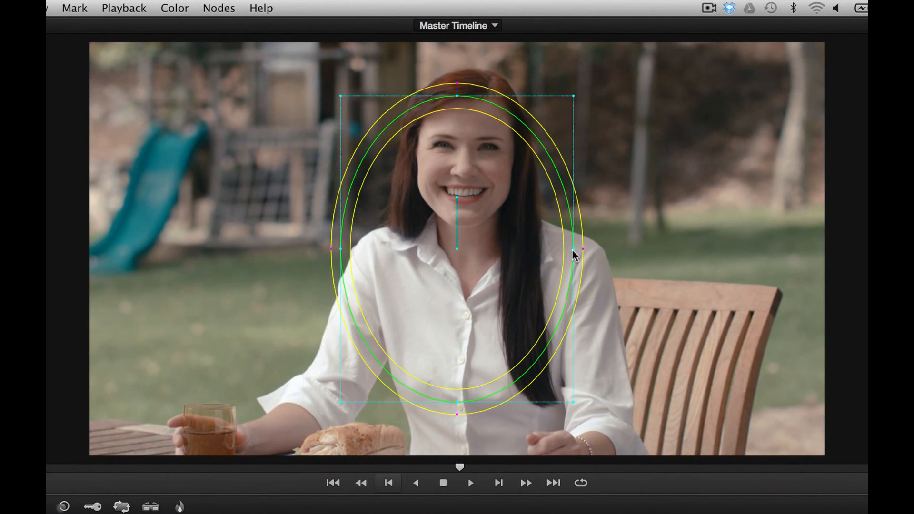
left_click_drag(458, 82, 473, 22)
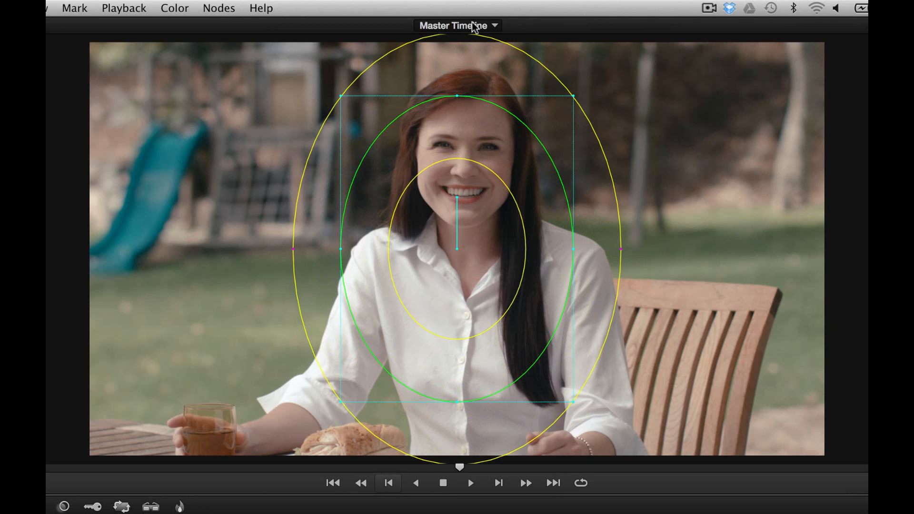
left_click_drag(457, 247, 462, 173)
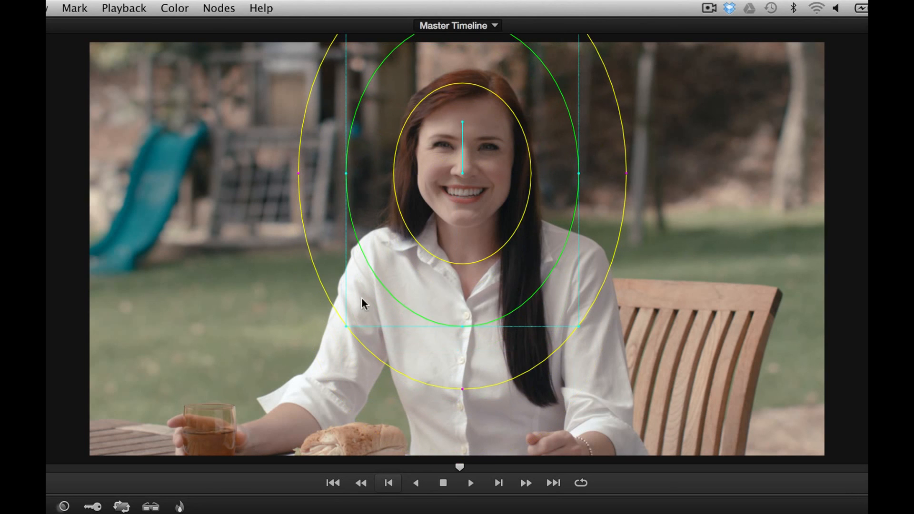
left_click_drag(345, 327, 314, 369)
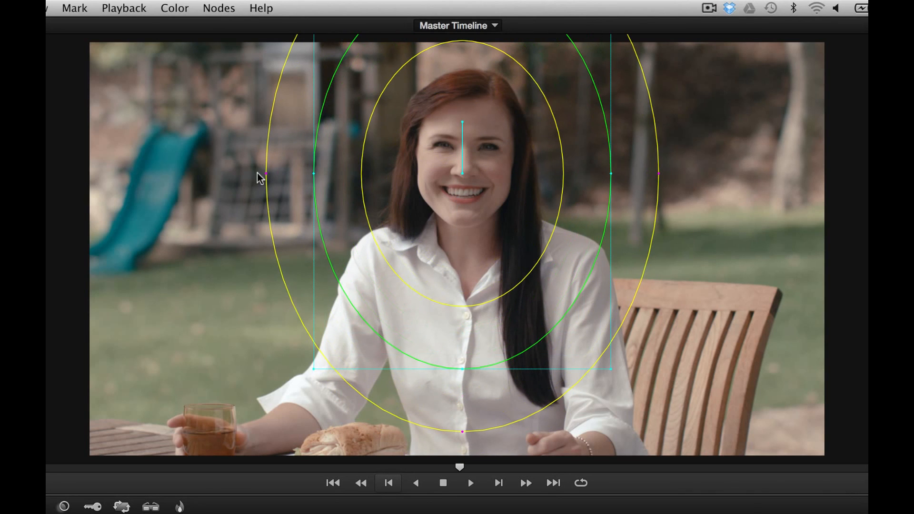
left_click_drag(267, 173, 223, 171)
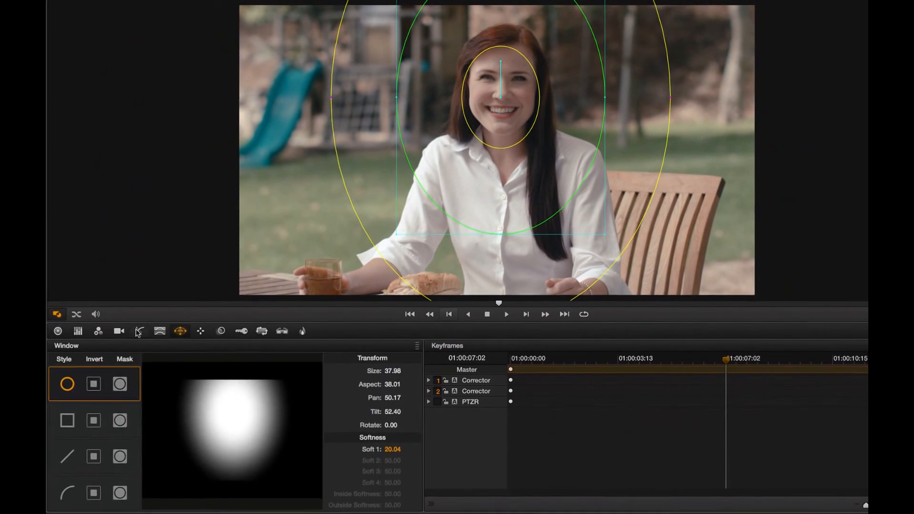
- Add shadow and midtone points on the YRGB curve to brighten inside the face window
left_click(138, 331)
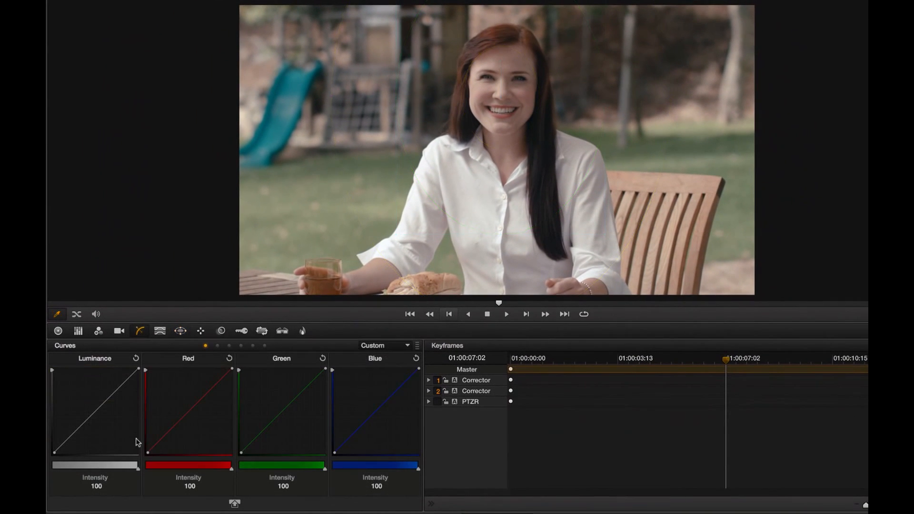
mouse_move(93, 412)
left_mouse_down()
mouse_move(92, 404)
mouse_move(95, 411)
left_mouse_up()
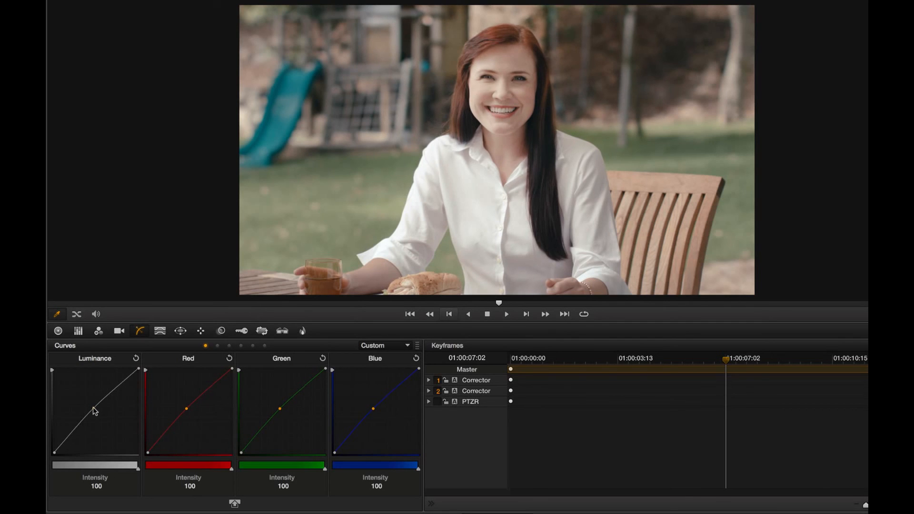
left_click(69, 438)
left_click_drag(70, 440, 71, 440)
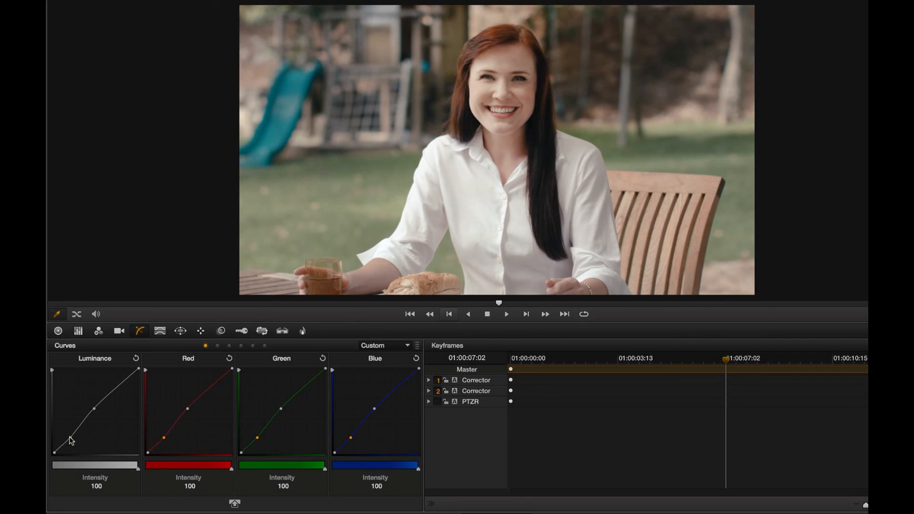
left_click_drag(93, 407, 97, 405)
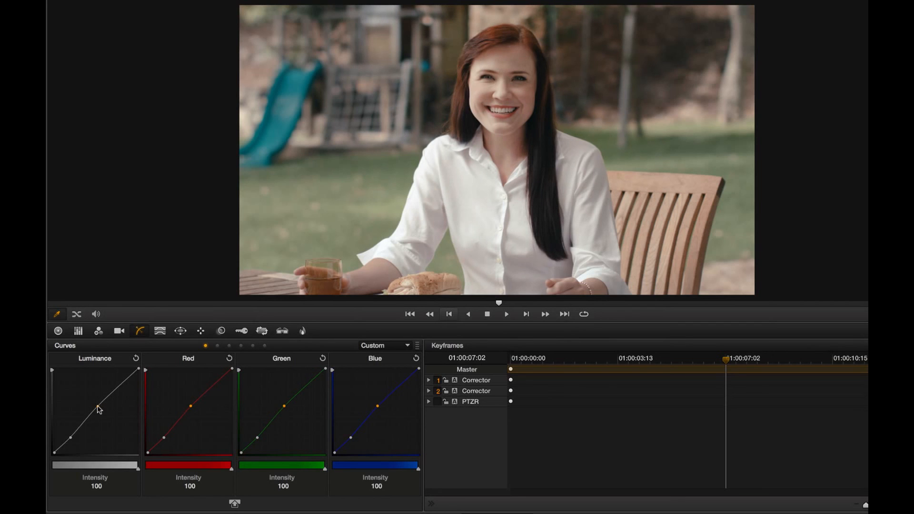
- Set the second node's saturation to 60 in Color Wheels
left_click(61, 331)
double_click(339, 500)
type("60")
key("Return")
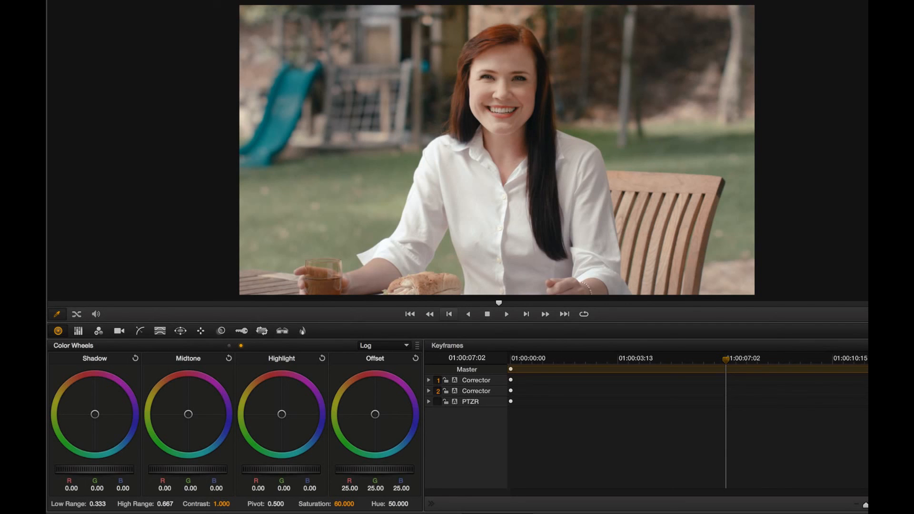
- Add a third serial node with a large circular window over the face, and pull its YRGB shadows down
left_click(328, 1)
left_click(344, 63)
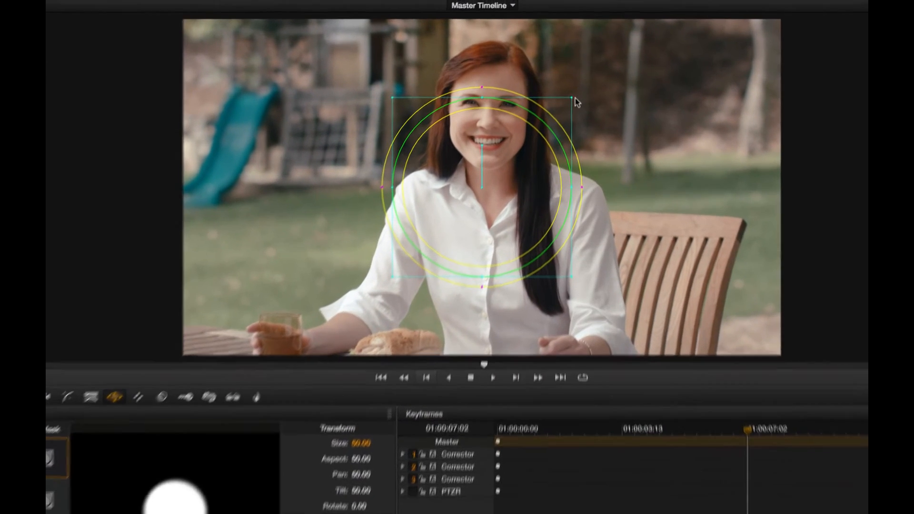
left_click_drag(574, 72, 768, 6)
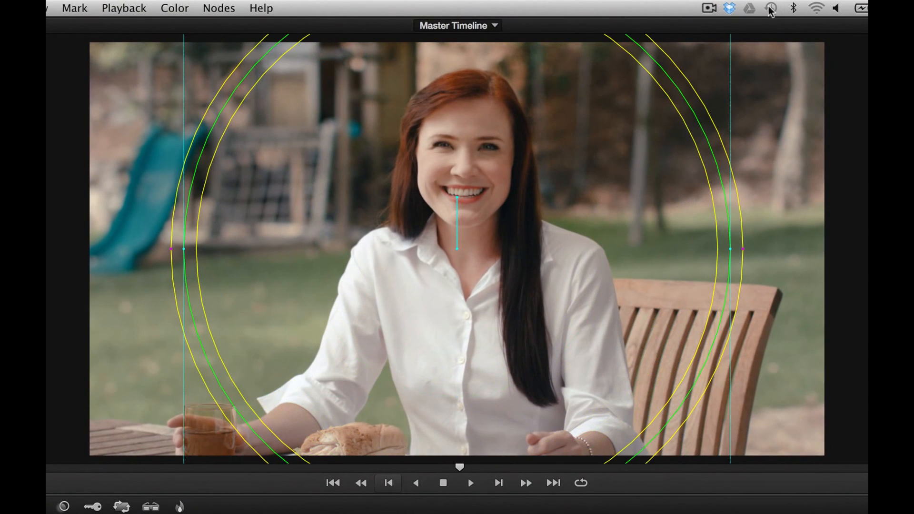
left_click_drag(172, 249, 361, 251)
left_click_drag(459, 253, 460, 158)
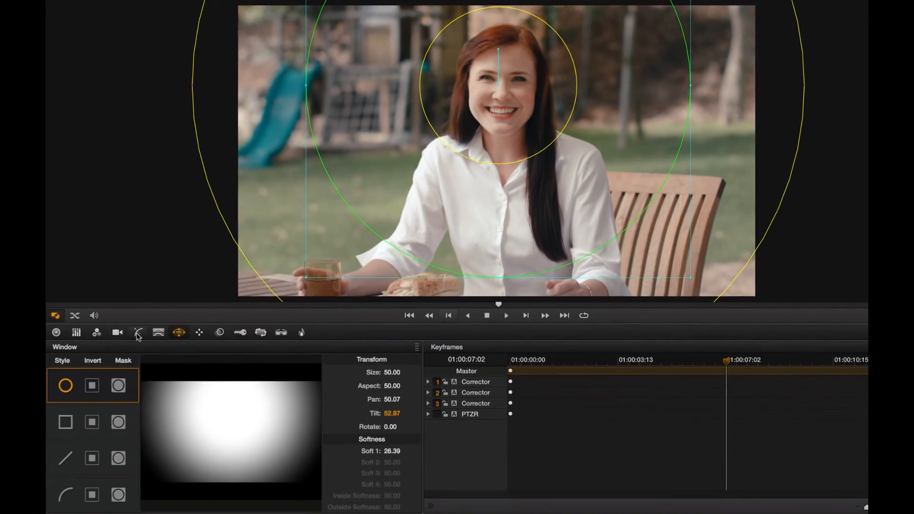
left_click(140, 331)
left_click_drag(67, 444, 72, 442)
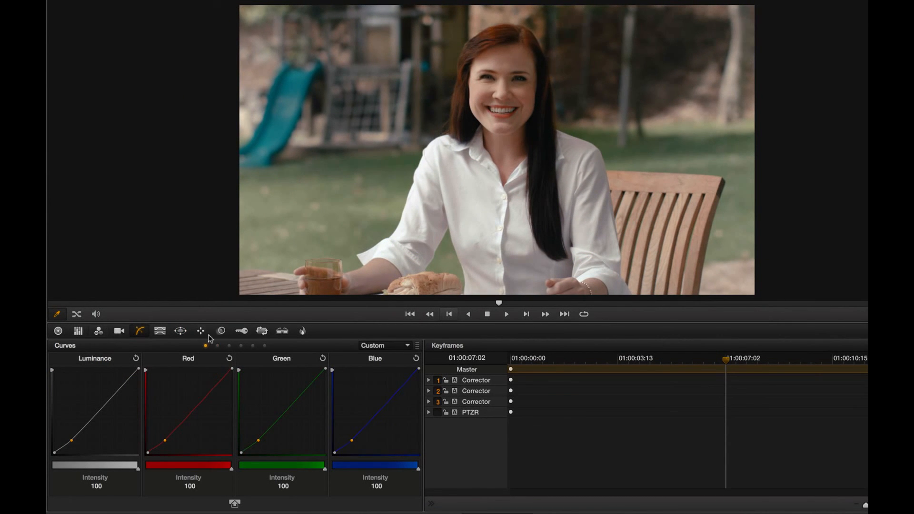
- Invert the third node's window, shrink it closer around the face, and soften its outer edge
left_click(161, 332)
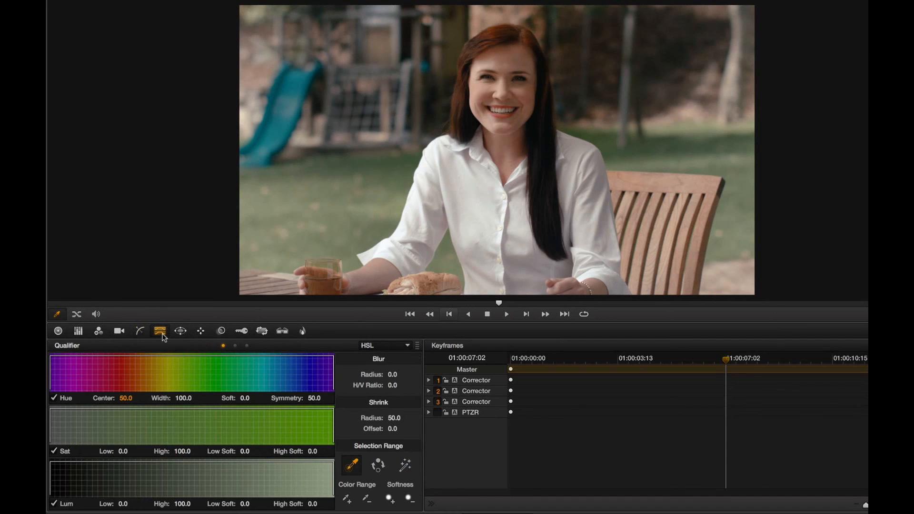
left_click(56, 332)
left_click(139, 330)
left_click(181, 331)
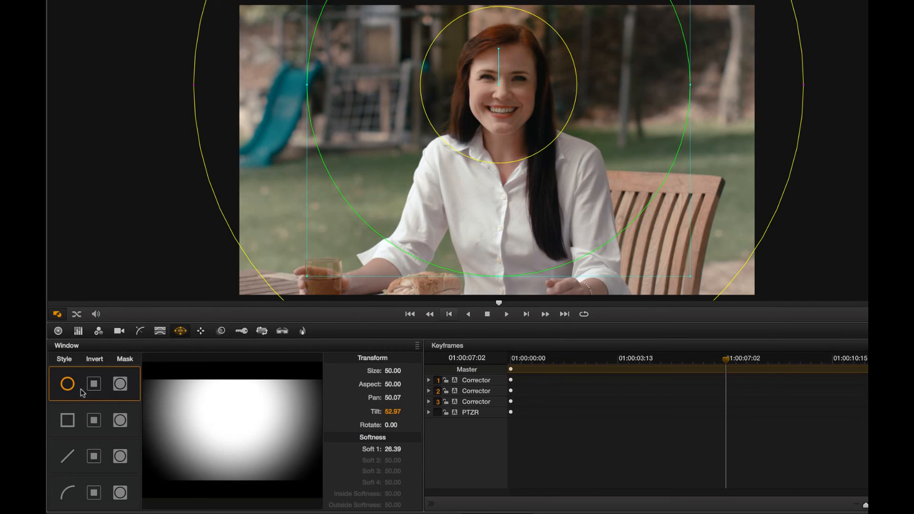
left_click(95, 384)
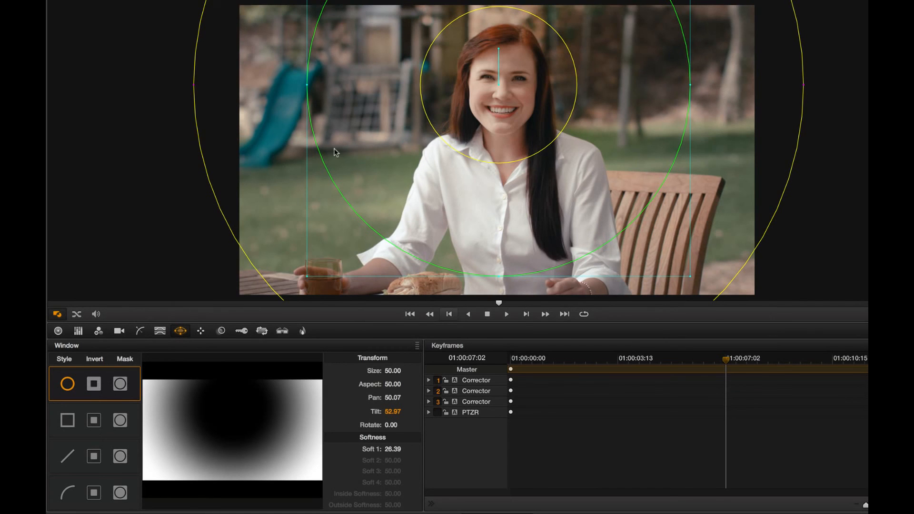
left_click_drag(307, 276, 352, 227)
left_click_drag(241, 87, 212, 84)
- Drag the curve's shadow point further to darken the vignette
left_click(58, 331)
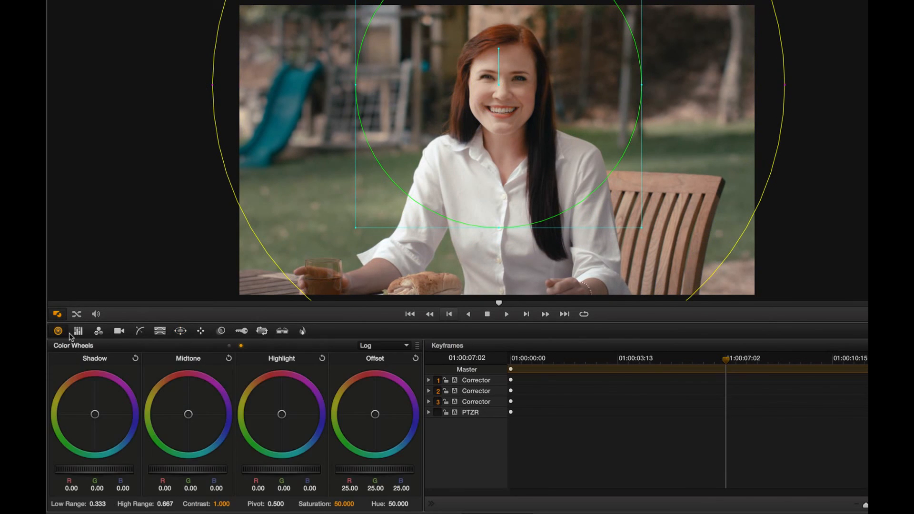
left_click(78, 332)
left_click(140, 331)
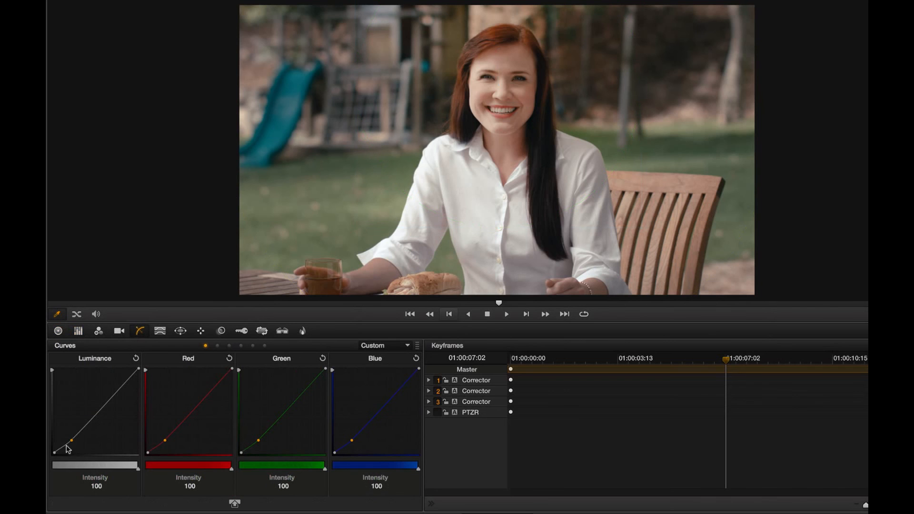
left_click_drag(71, 441, 76, 440)
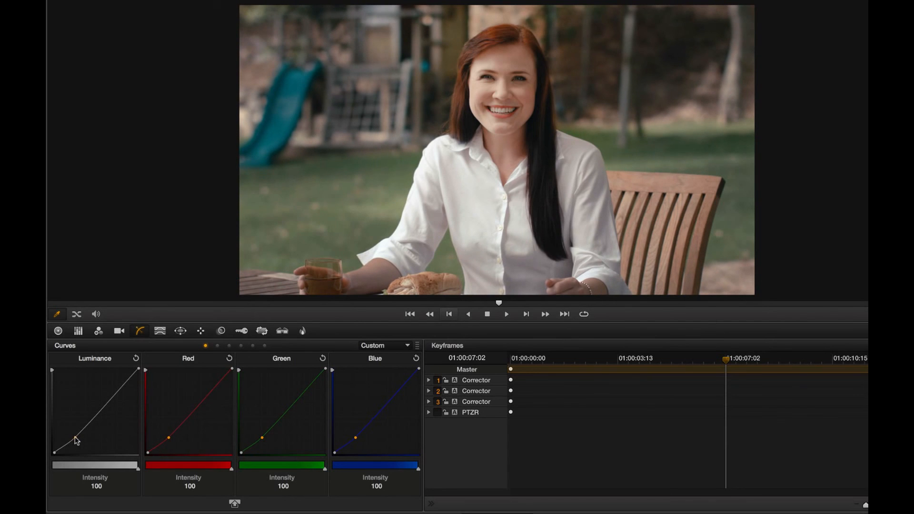
left_click(77, 331)
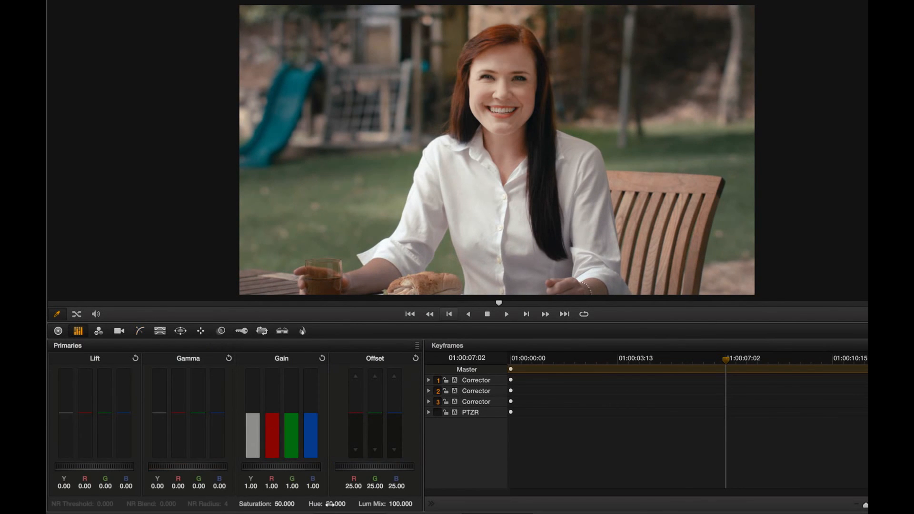
- Set the vignette node's saturation to 60 and adjust its contrast in Color Wheels
left_click(290, 500)
key("BackSpace")
key("BackSpace")
key("BackSpace")
key("BackSpace")
key("BackSpace")
key("BackSpace")
type("60")
key("Return")
left_click(60, 329)
left_click_drag(225, 506, 226, 506)
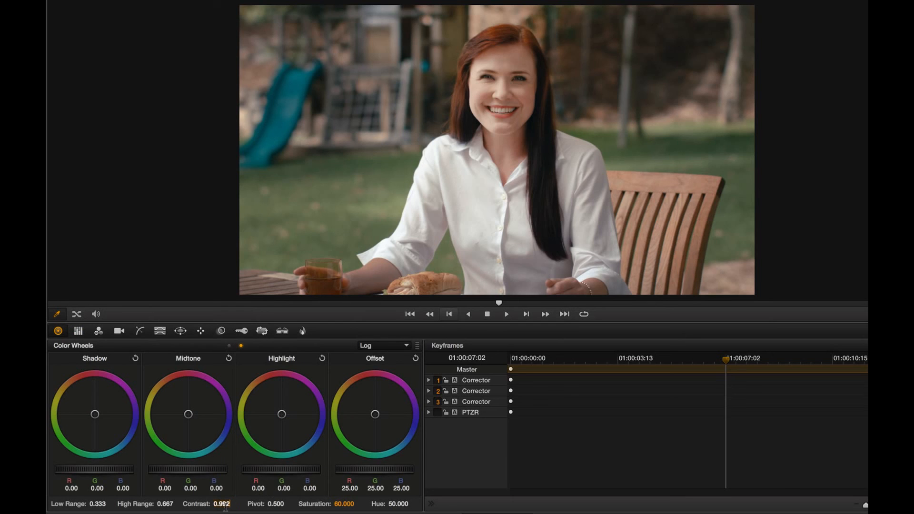
double_click(215, 505)
- Resize the vignette window and its softness with outlines shown, then hide them and return to 01:00:02:02
left_click(56, 314)
left_click(64, 351)
left_click_drag(355, 232, 398, 183)
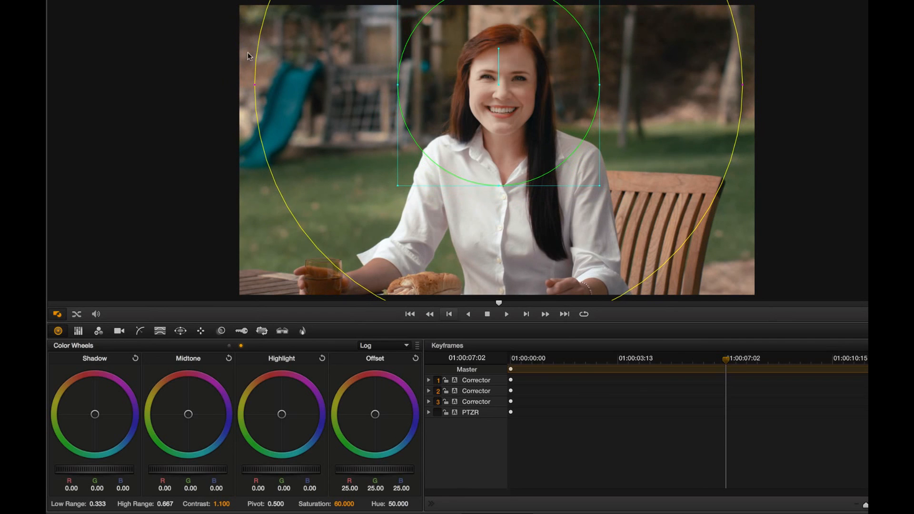
left_click_drag(255, 85, 241, 84)
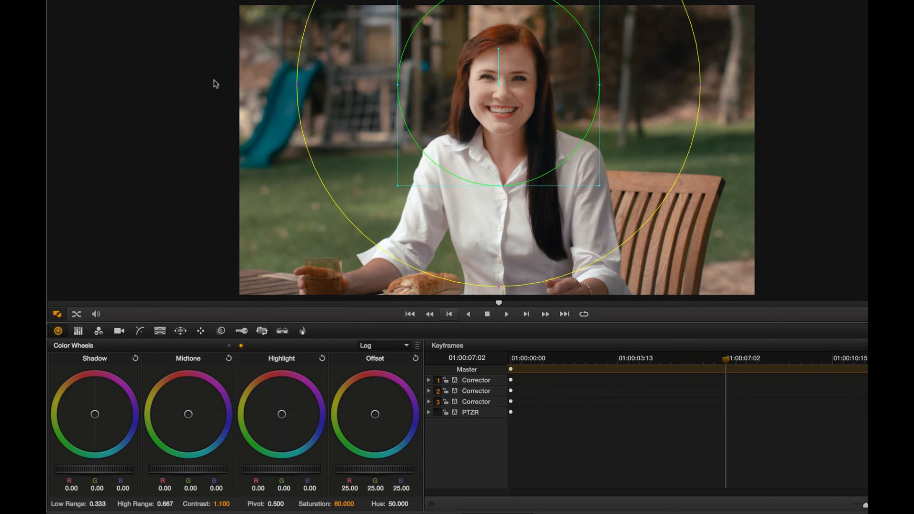
left_click_drag(401, 185, 379, 198)
left_click(57, 313)
left_click(61, 328)
left_click_drag(374, 303, 185, 316)
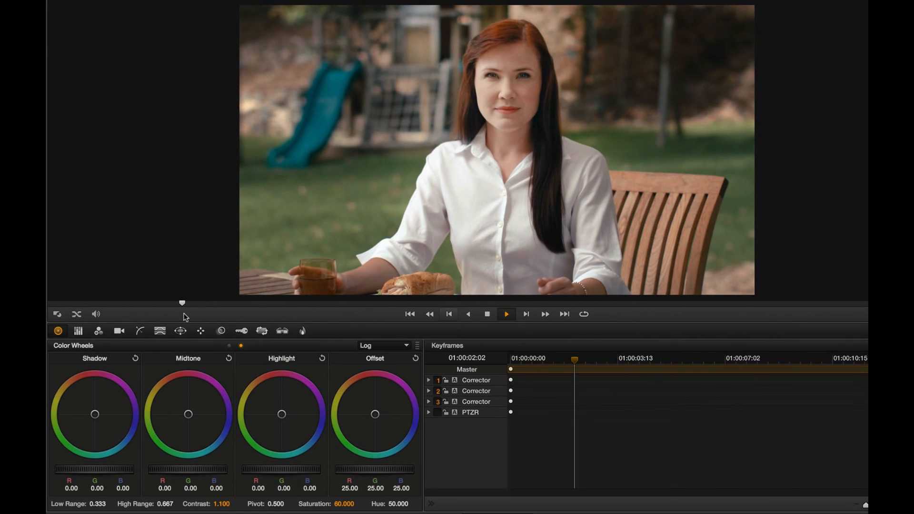